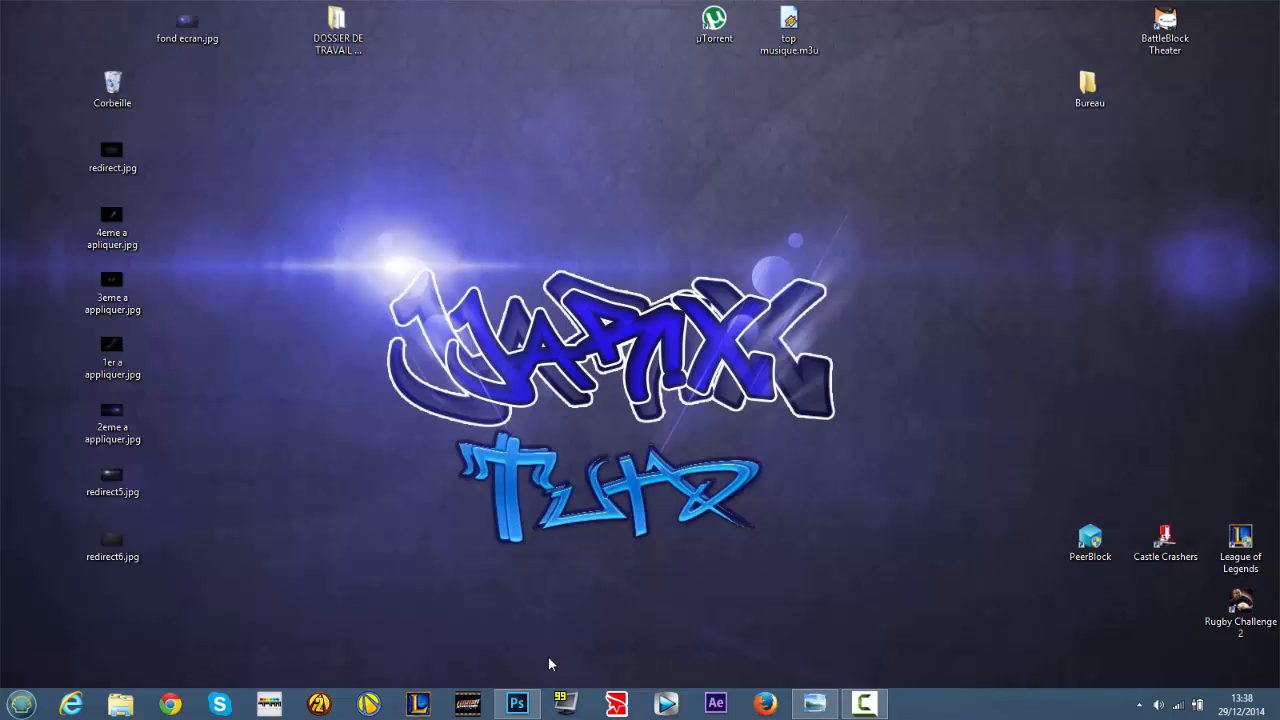
# - Switch to Photoshop and import redirect6.jpg from the desktop into the blank document
pyautogui.moveTo(130, 594); pyautogui.dragTo(109, 158)
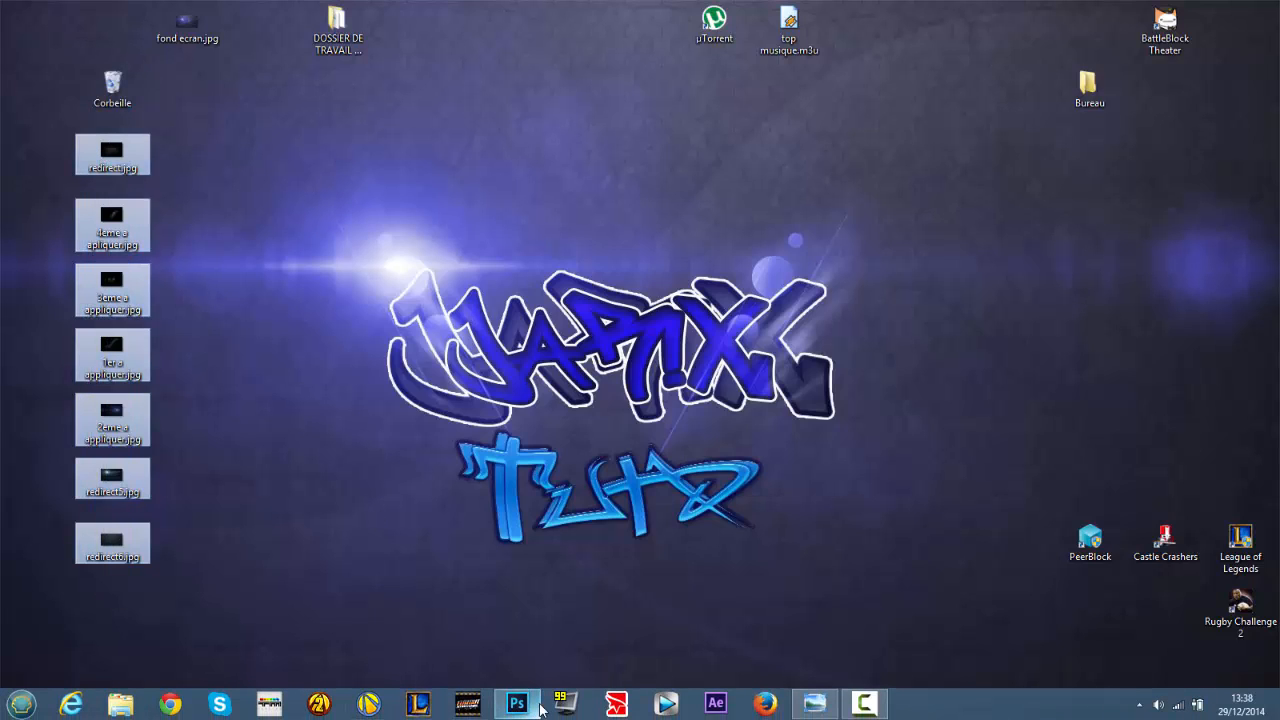
pyautogui.click(540, 708)
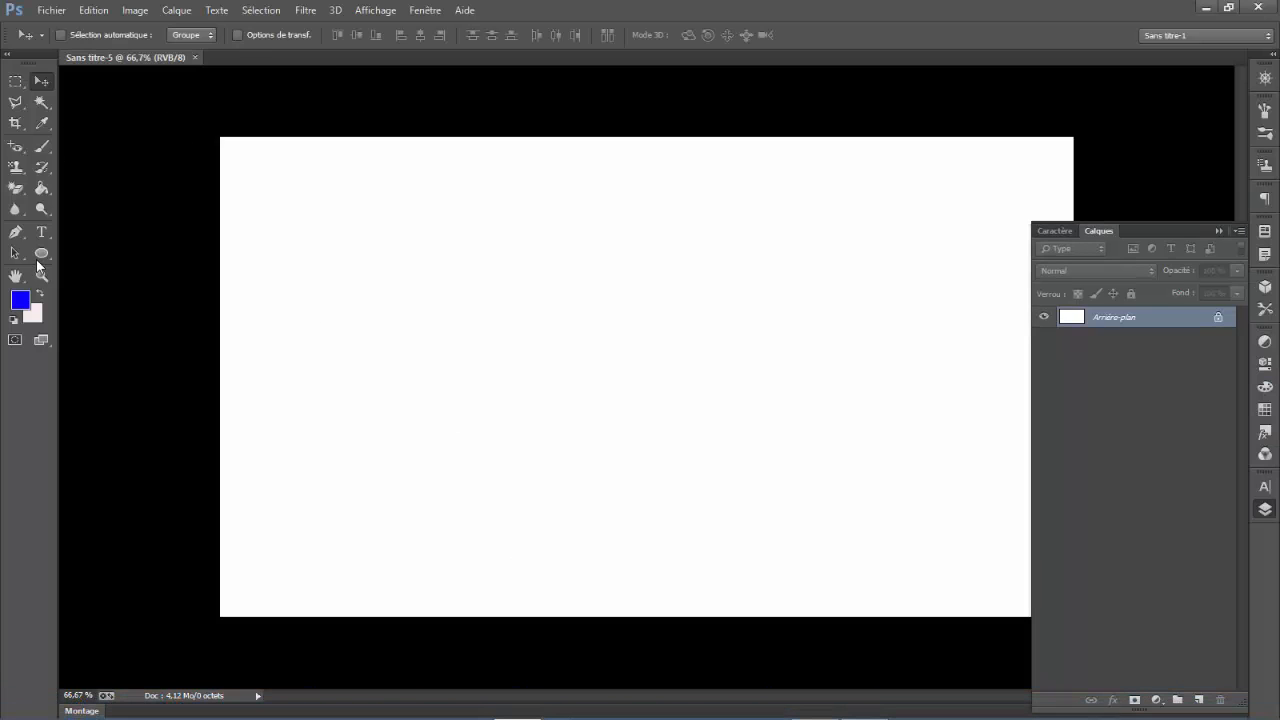
pyautogui.click(51, 10)
pyautogui.click(87, 270)
pyautogui.moveTo(570, 155); pyautogui.dragTo(571, 306)
pyautogui.click(416, 264)
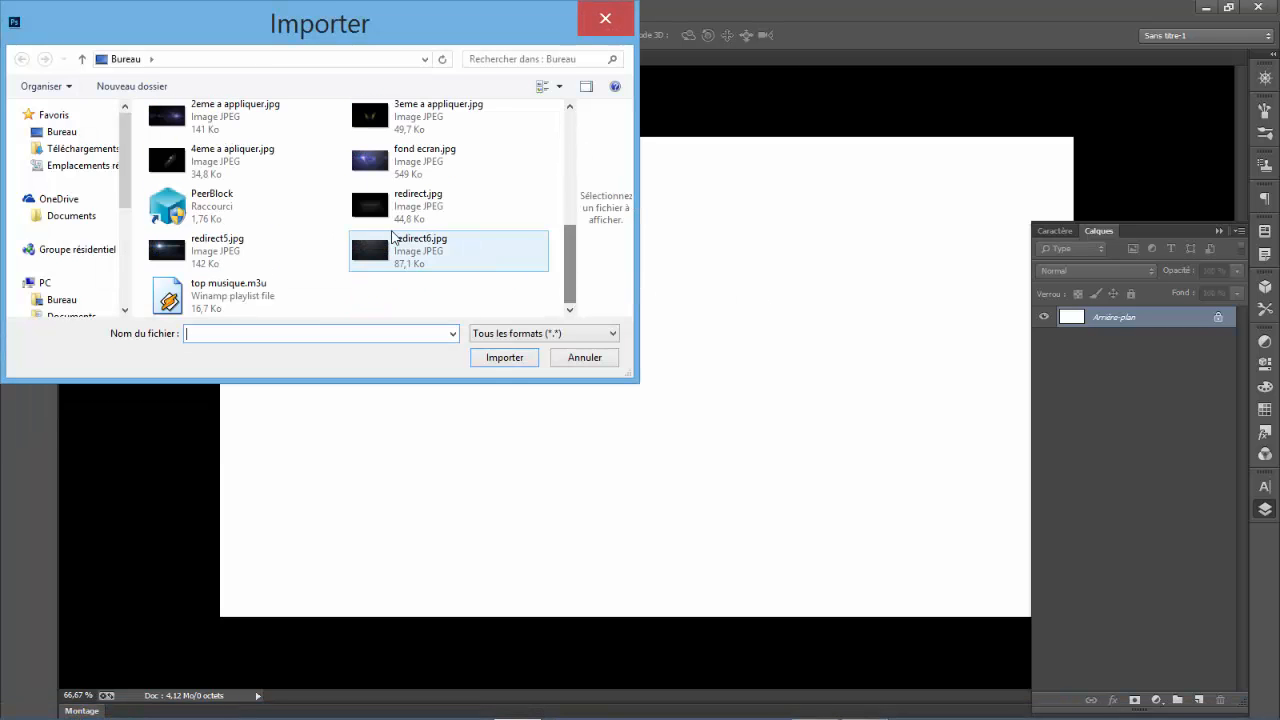
pyautogui.doubleClick(417, 268)
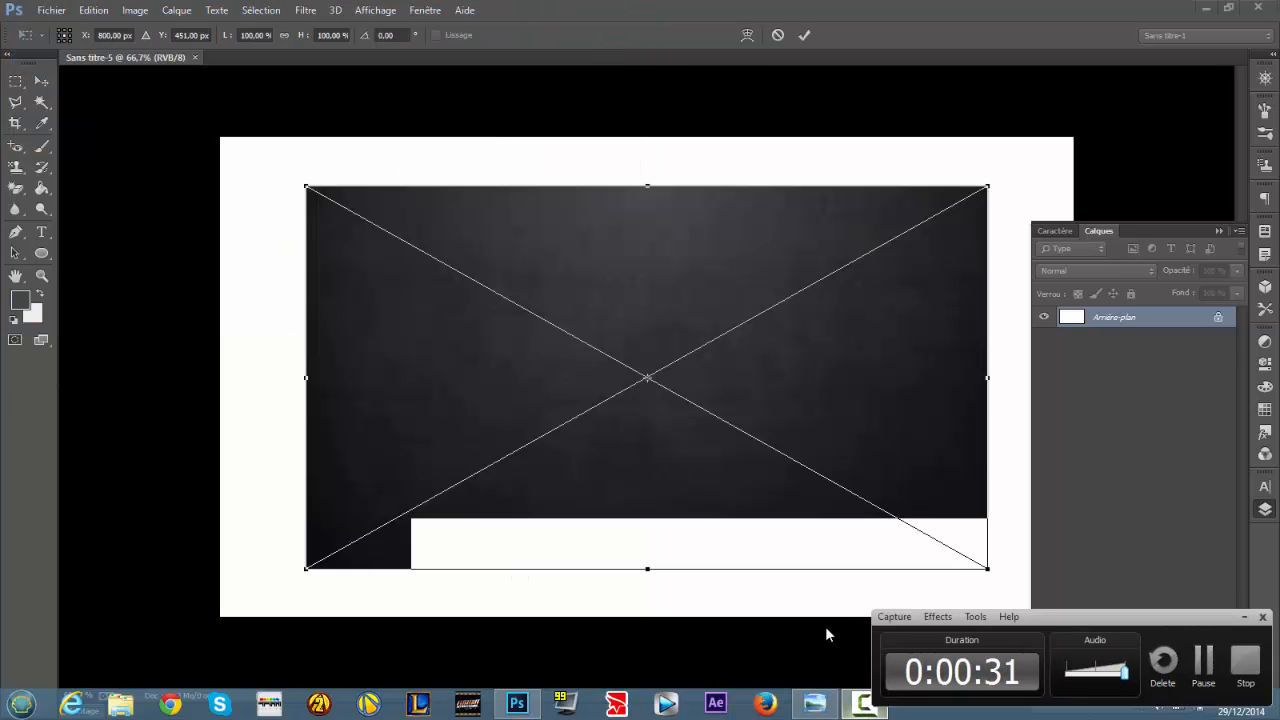
# - Scale the imported image to 125% so it covers the whole canvas, commit the placement, and show the layers
pyautogui.click(1219, 231)
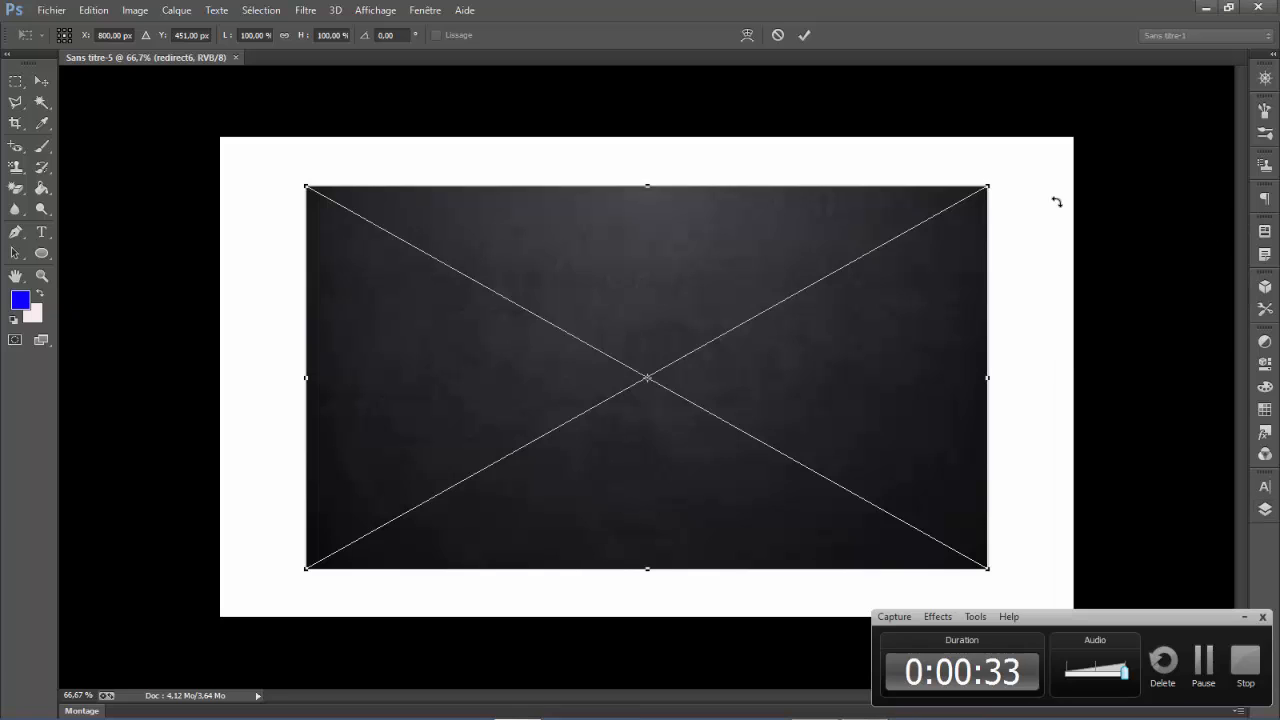
pyautogui.moveTo(994, 180); pyautogui.dragTo(1073, 137)
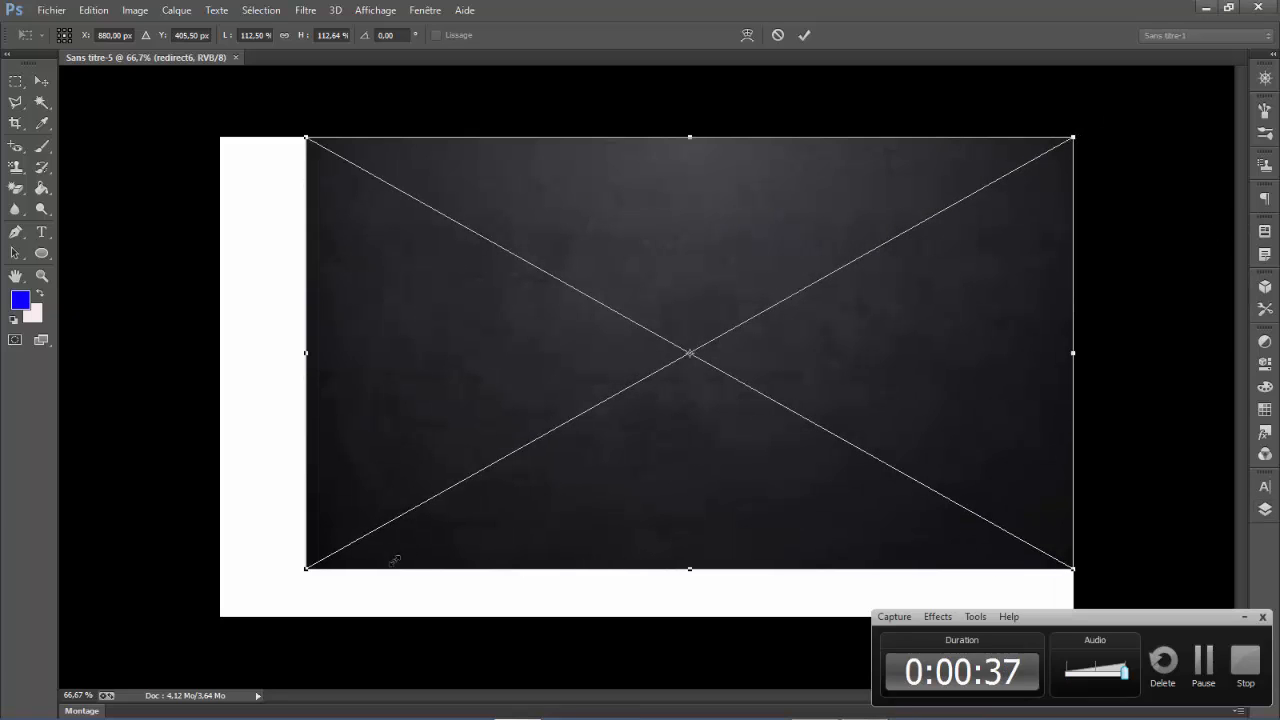
pyautogui.moveTo(306, 568); pyautogui.dragTo(222, 613)
pyautogui.click(42, 81)
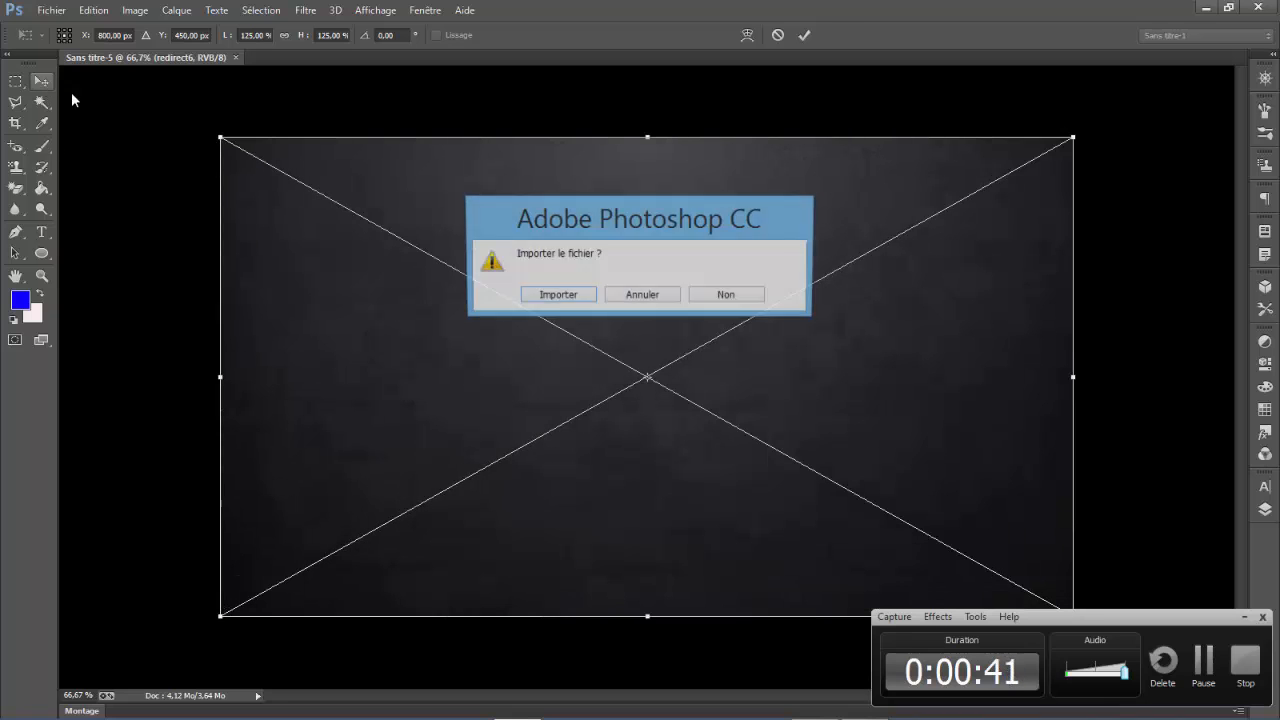
pyautogui.click(543, 294)
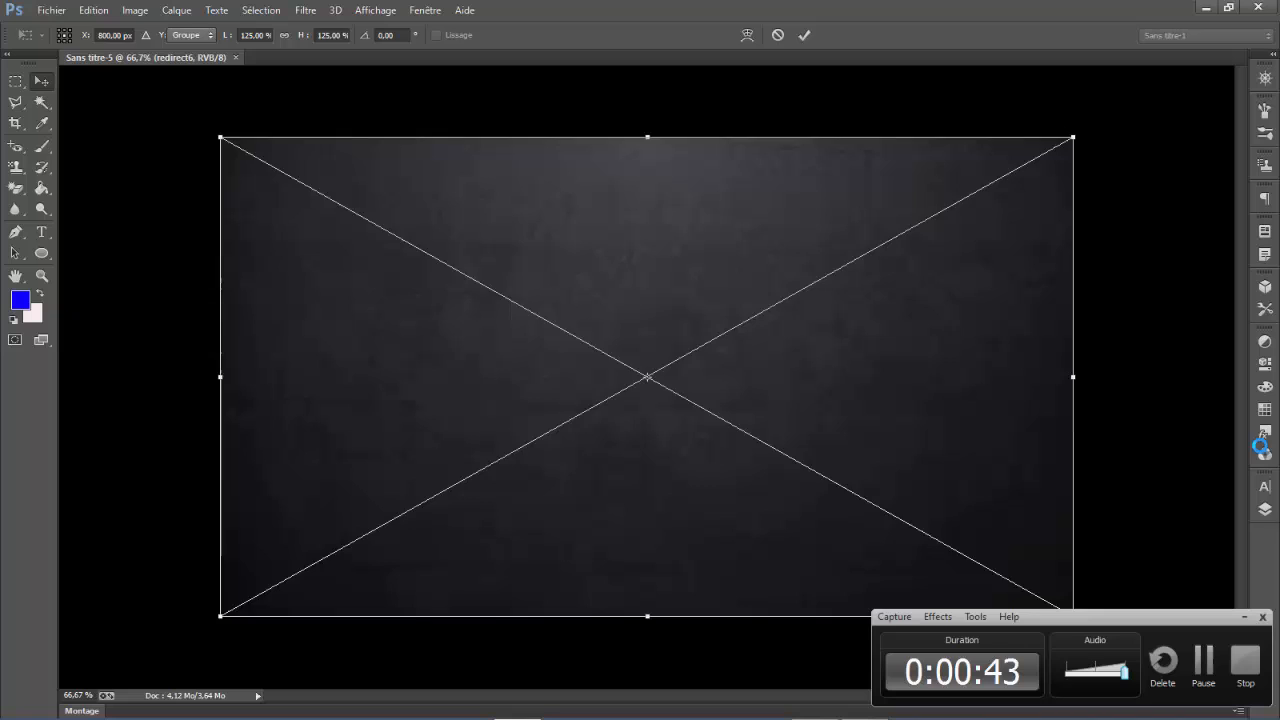
pyautogui.click(1265, 511)
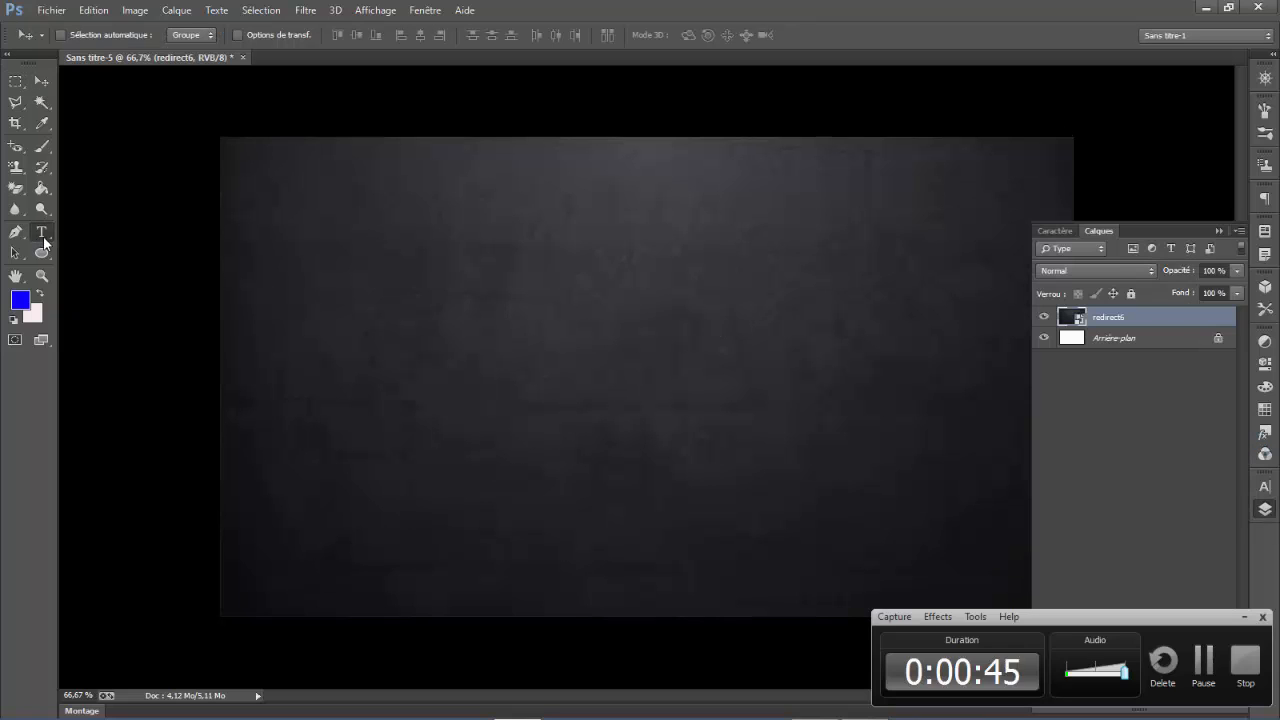
# - Add the text "Tutoriel" near the middle of the canvas and commit it as a text layer
pyautogui.click(42, 233)
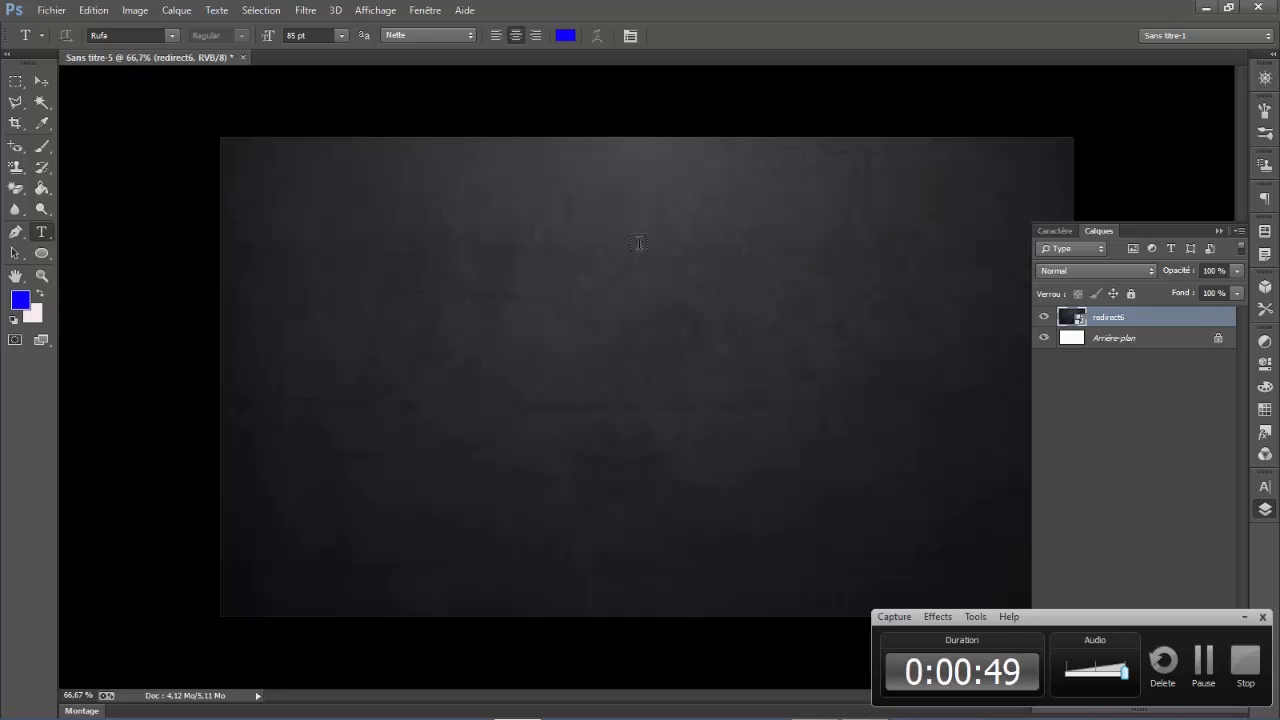
pyautogui.click(603, 403)
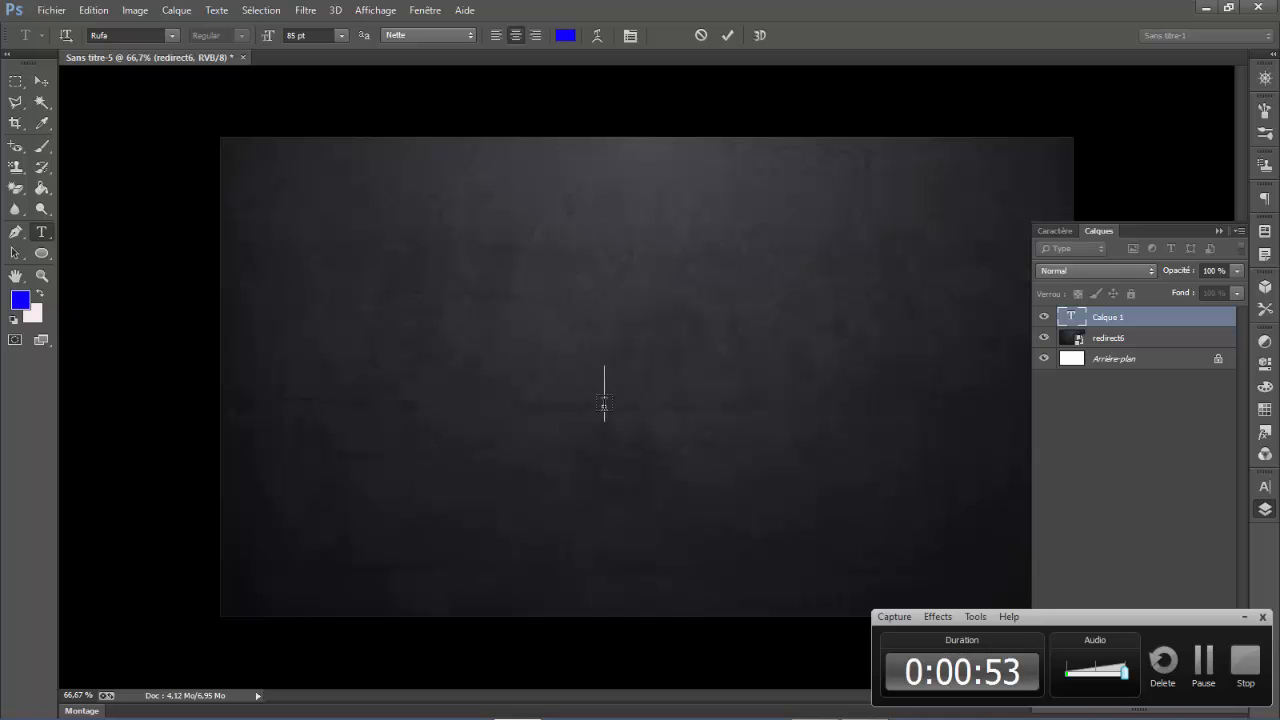
pyautogui.write('Tutorial')
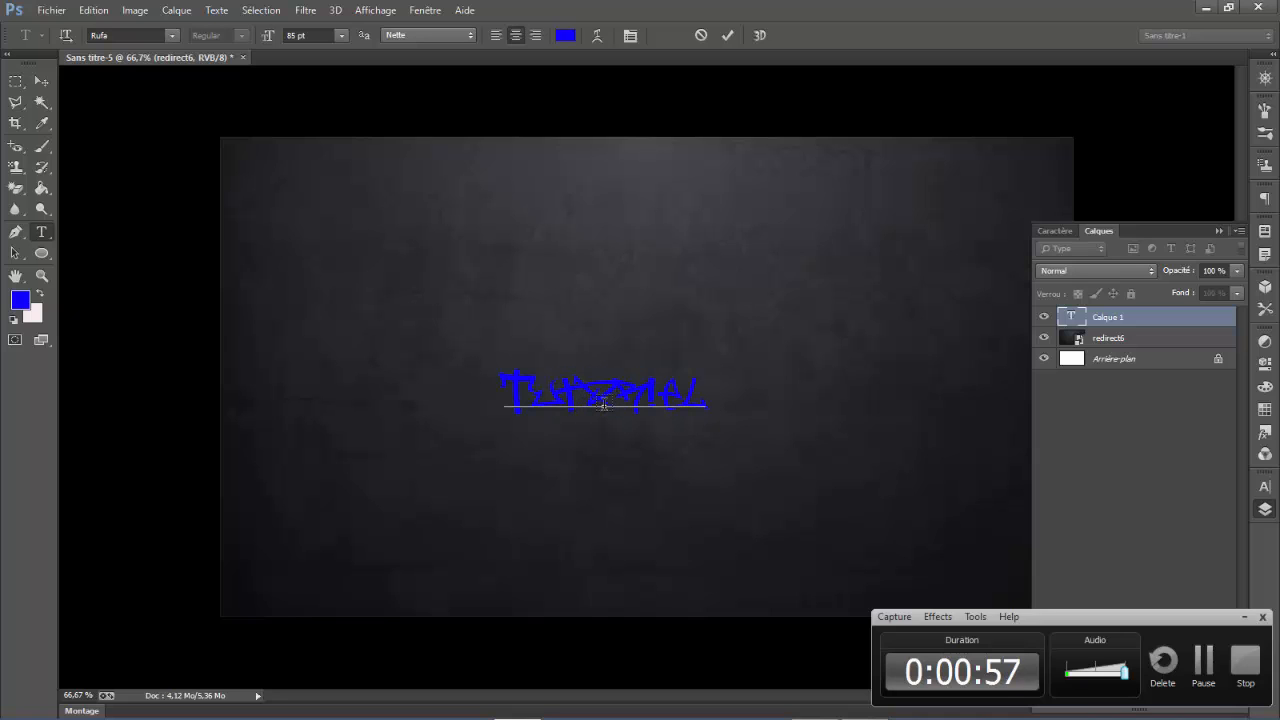
pyautogui.moveTo(640, 448); pyautogui.dragTo(659, 442)
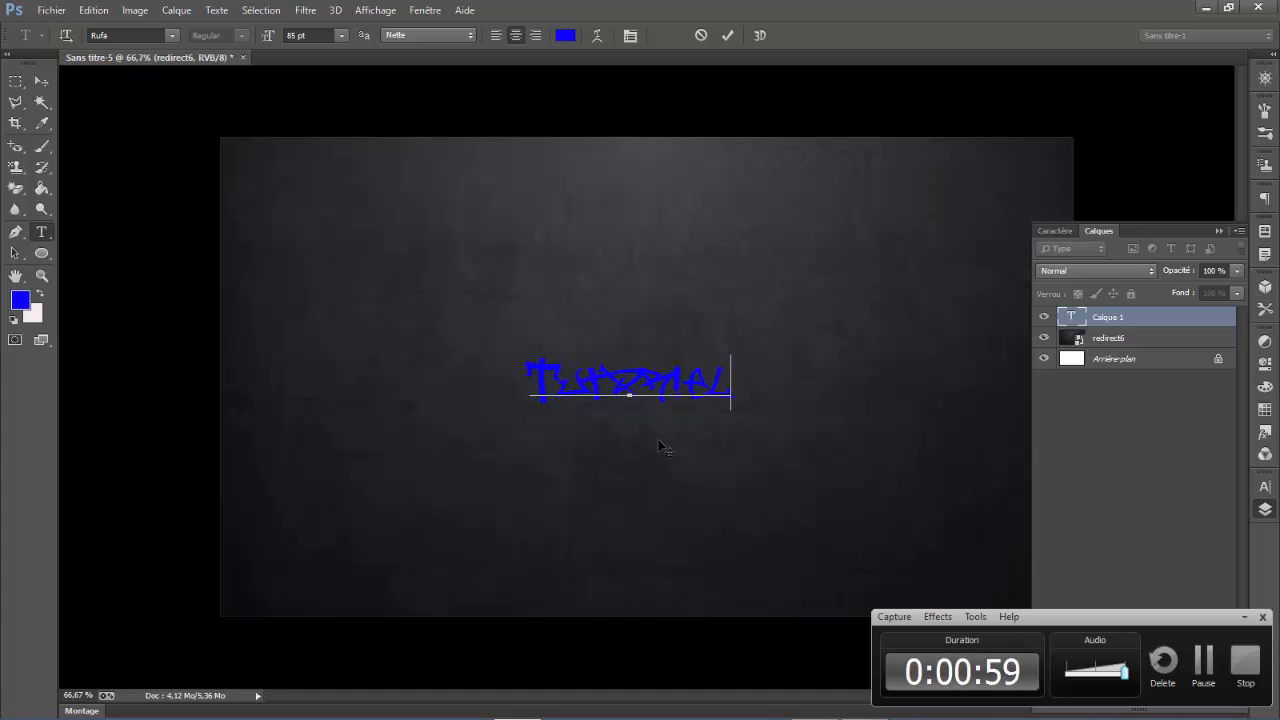
pyautogui.moveTo(727, 381); pyautogui.dragTo(833, 381)
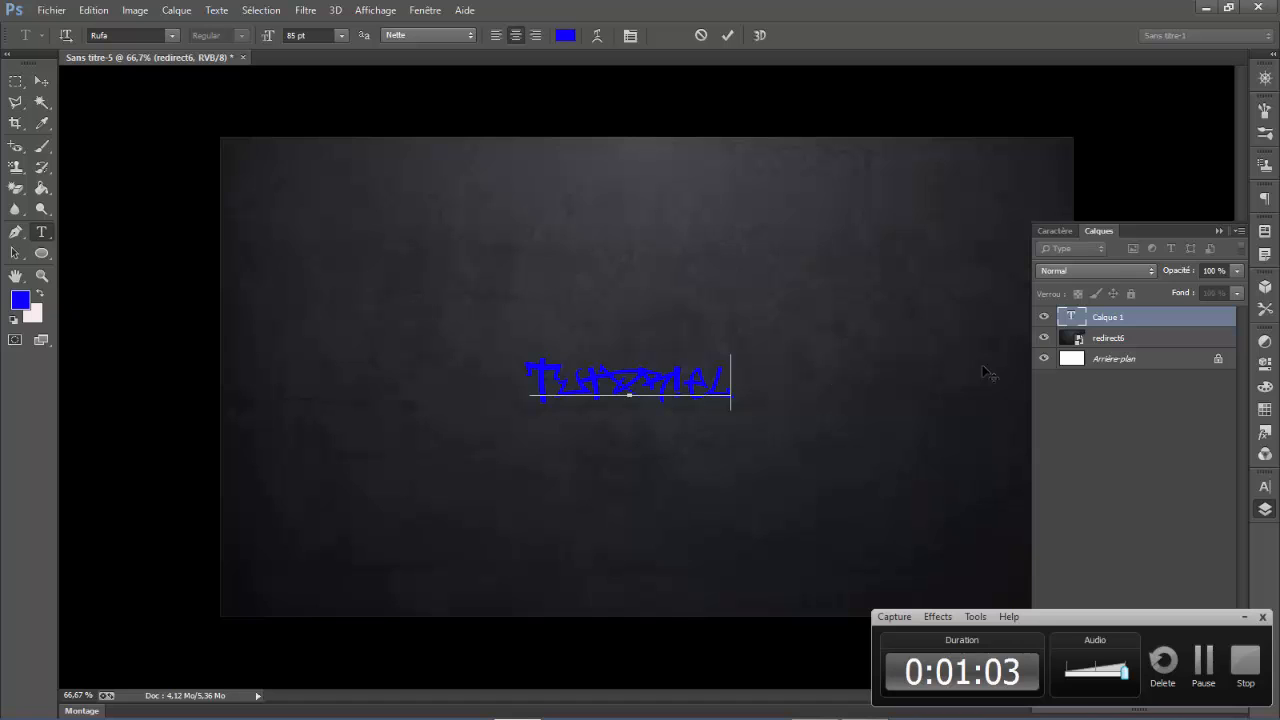
pyautogui.click(1121, 316)
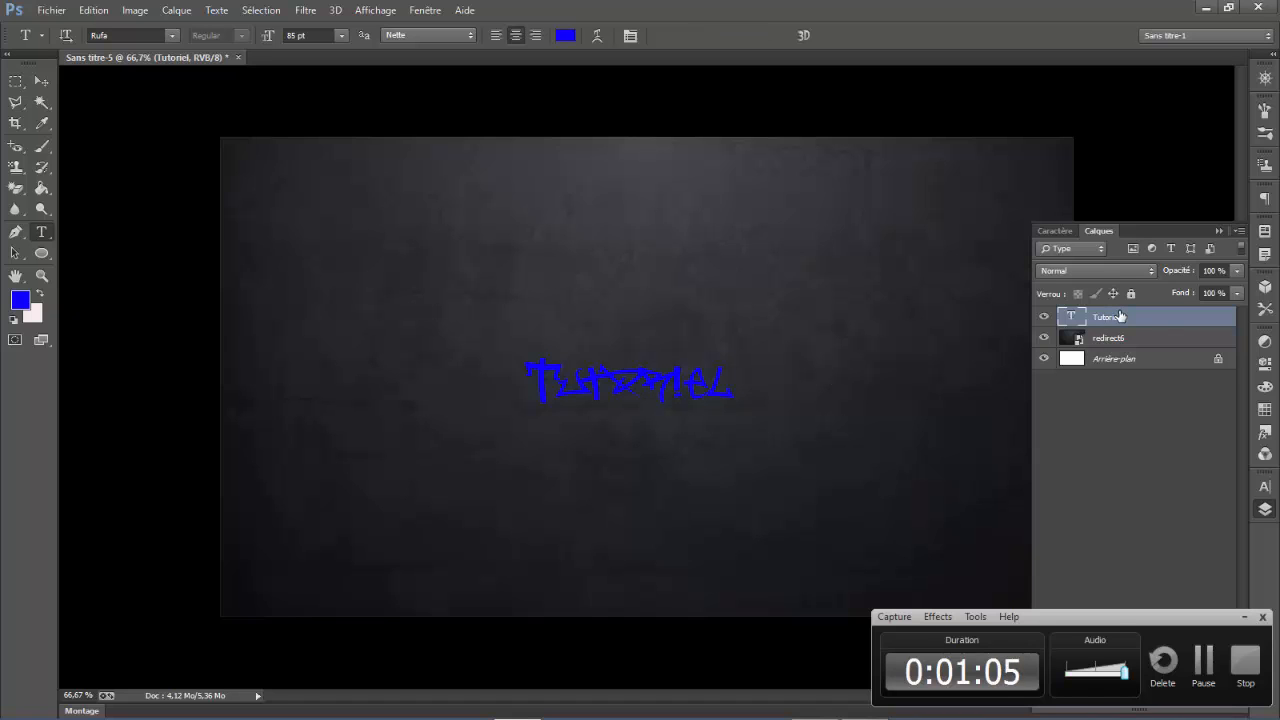
# - Open the Tutoriel layer's blending options and add a white stroke around the text
pyautogui.rightClick(1123, 328)
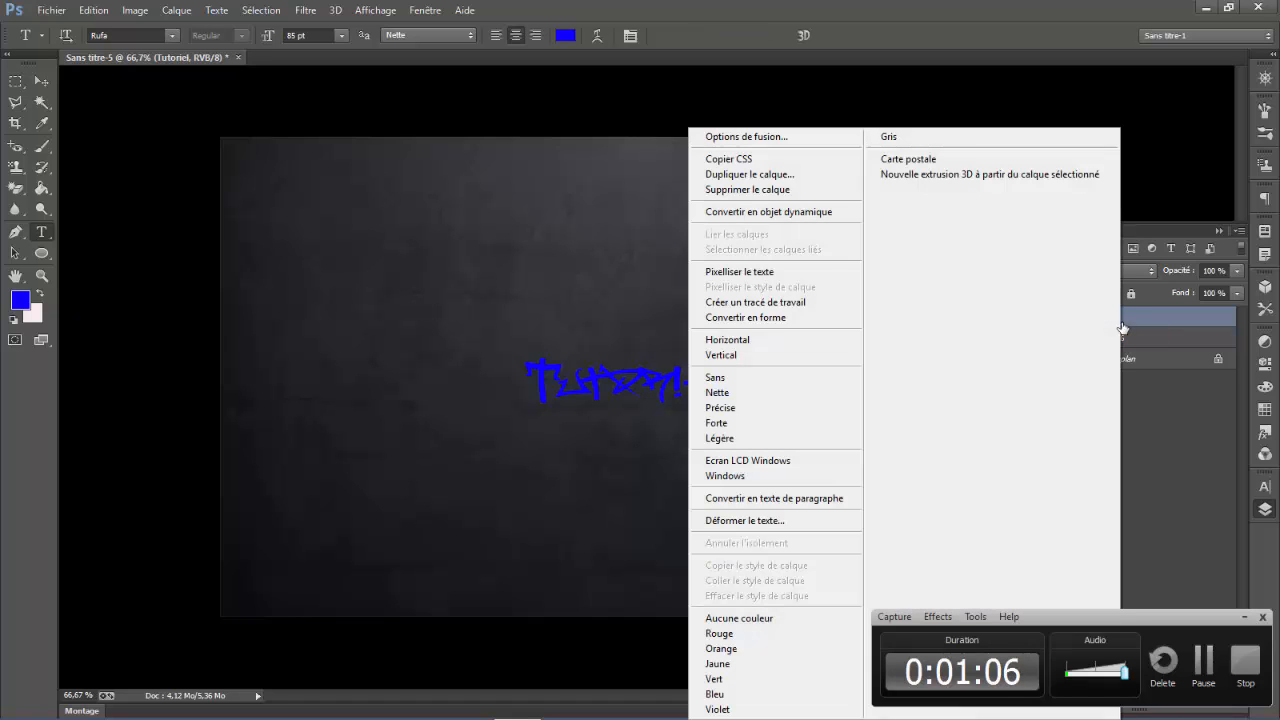
pyautogui.click(758, 136)
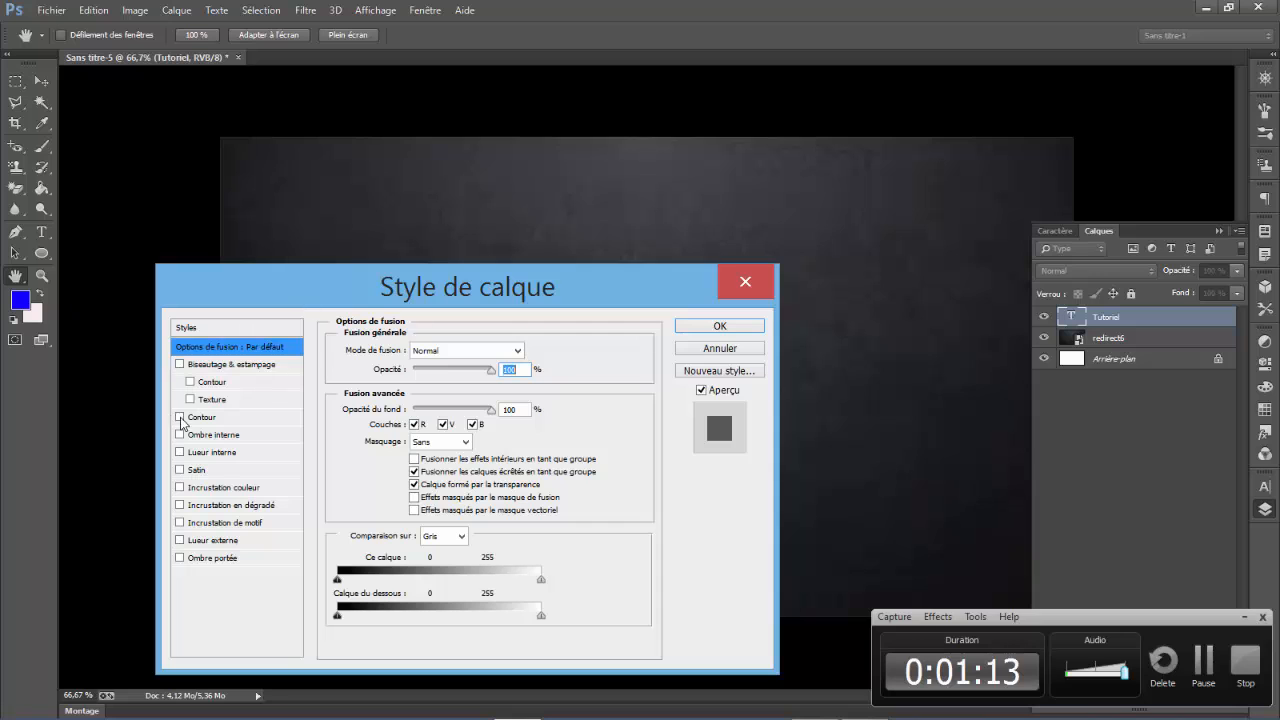
pyautogui.click(180, 417)
pyautogui.click(280, 420)
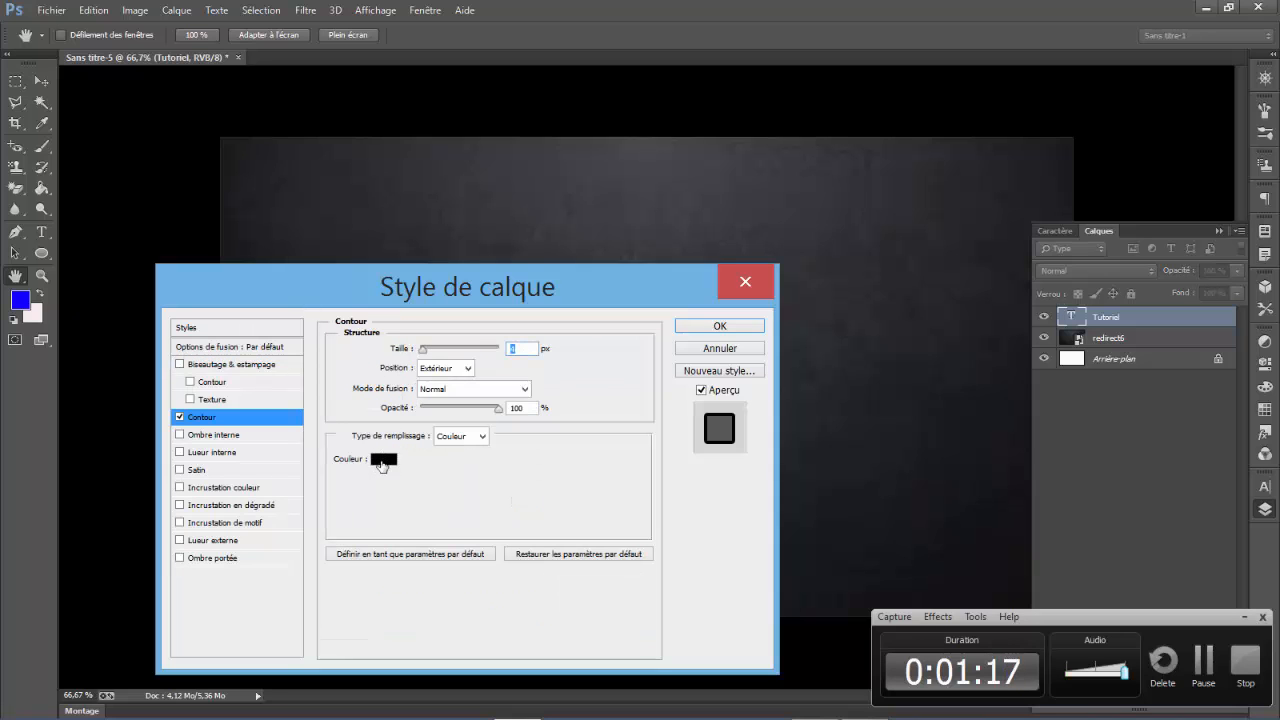
pyautogui.click(382, 461)
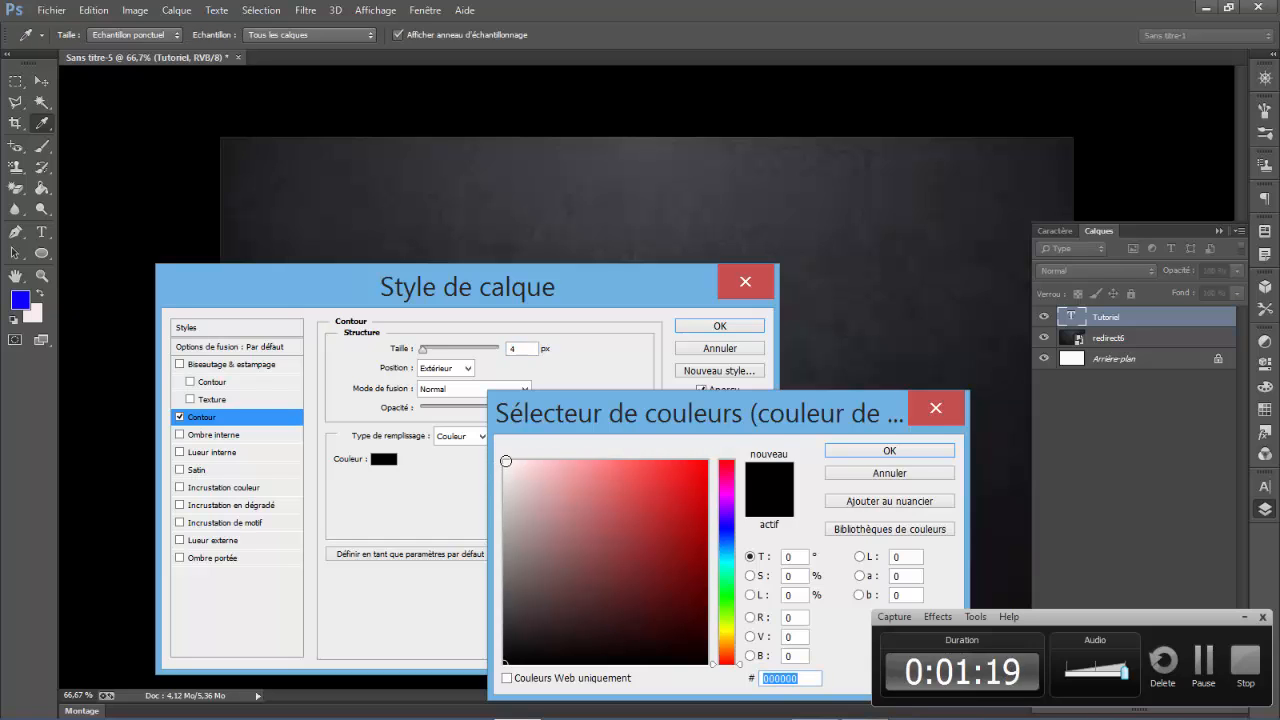
pyautogui.click(506, 461)
pyautogui.click(836, 455)
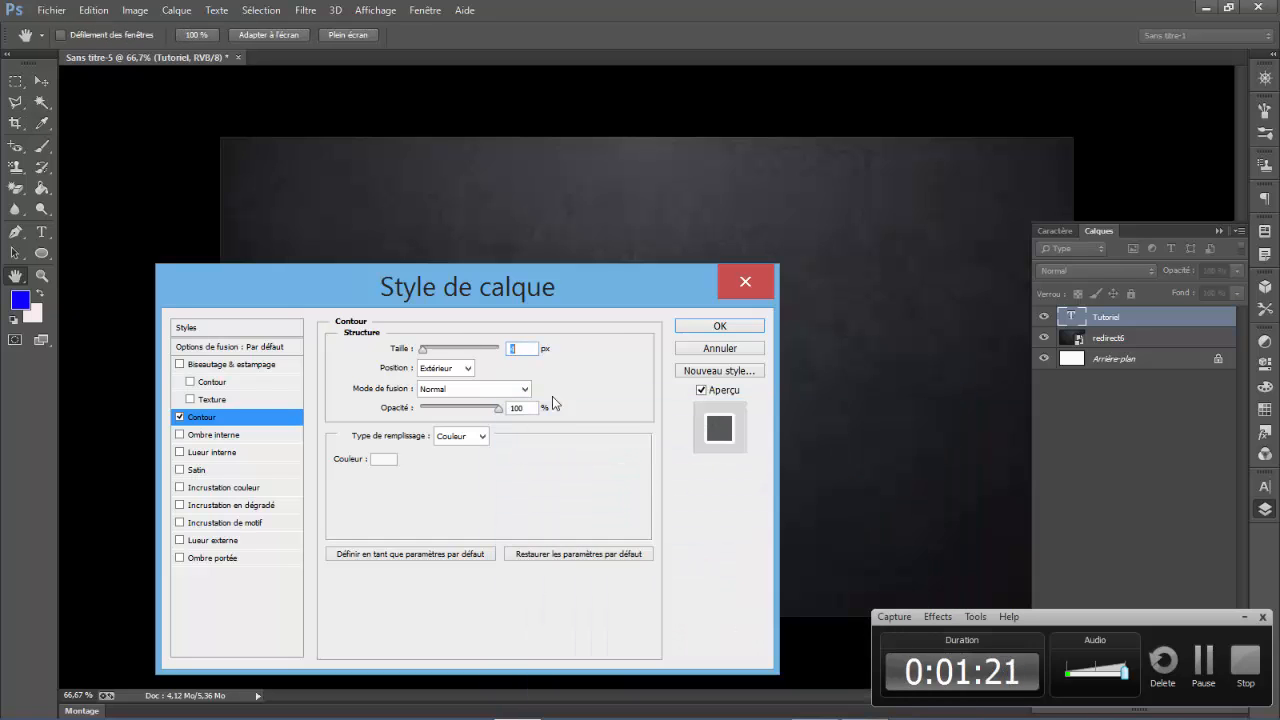
pyautogui.moveTo(355, 280); pyautogui.dragTo(563, 397)
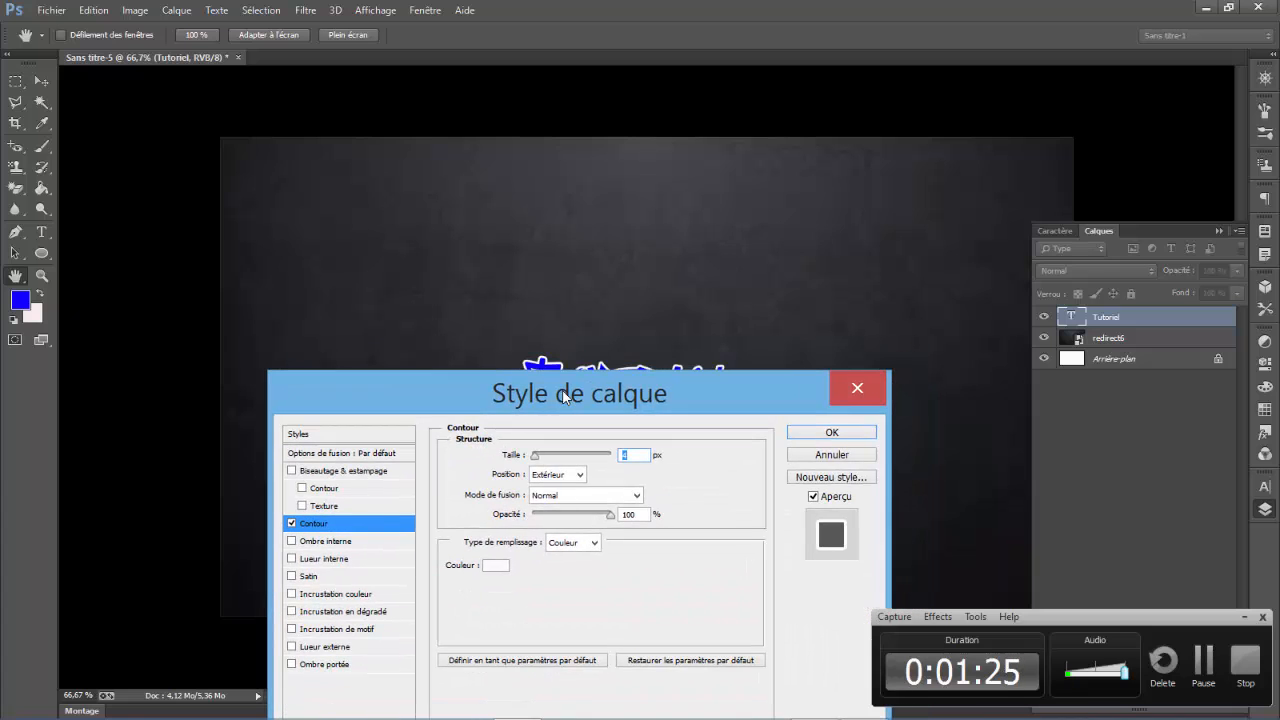
# - Add an inner shadow to the text and set its size to 10 px
pyautogui.click(305, 545)
pyautogui.click(327, 546)
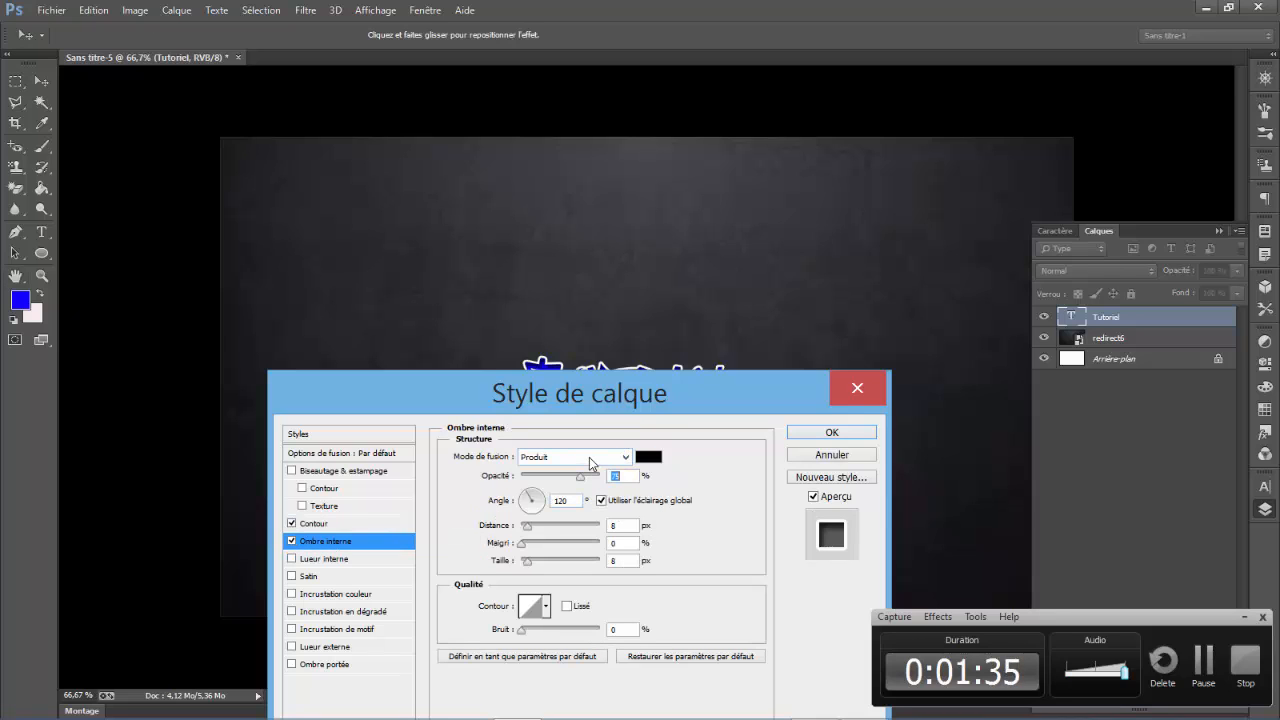
pyautogui.click(529, 564)
pyautogui.moveTo(529, 562); pyautogui.dragTo(532, 562)
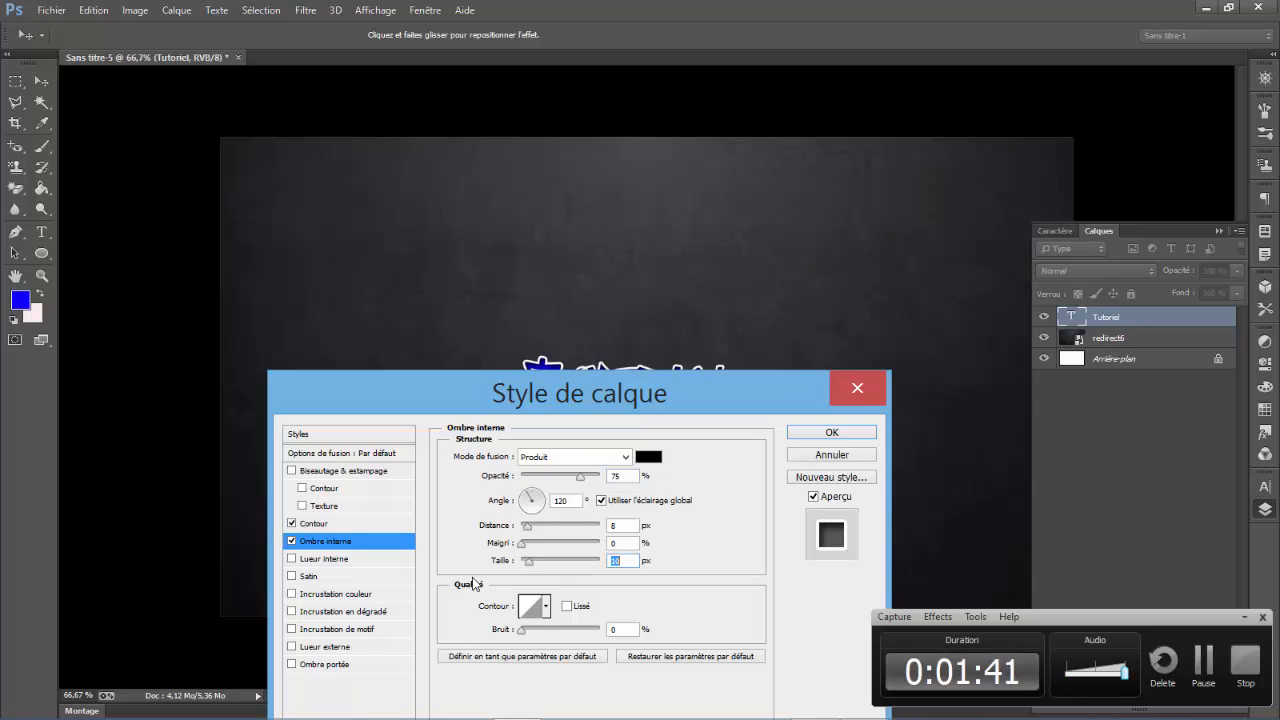
# - Add a drop shadow to the text with Normal blend mode and slightly increase its size
pyautogui.click(291, 665)
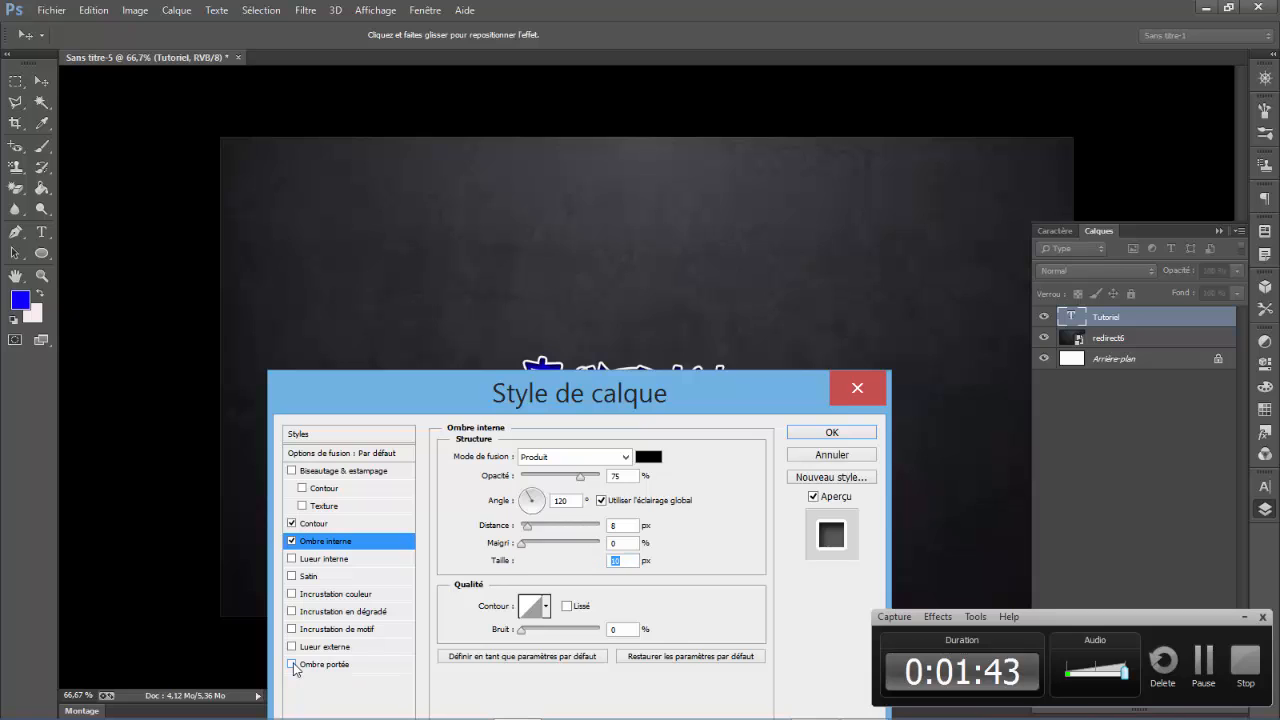
pyautogui.click(330, 664)
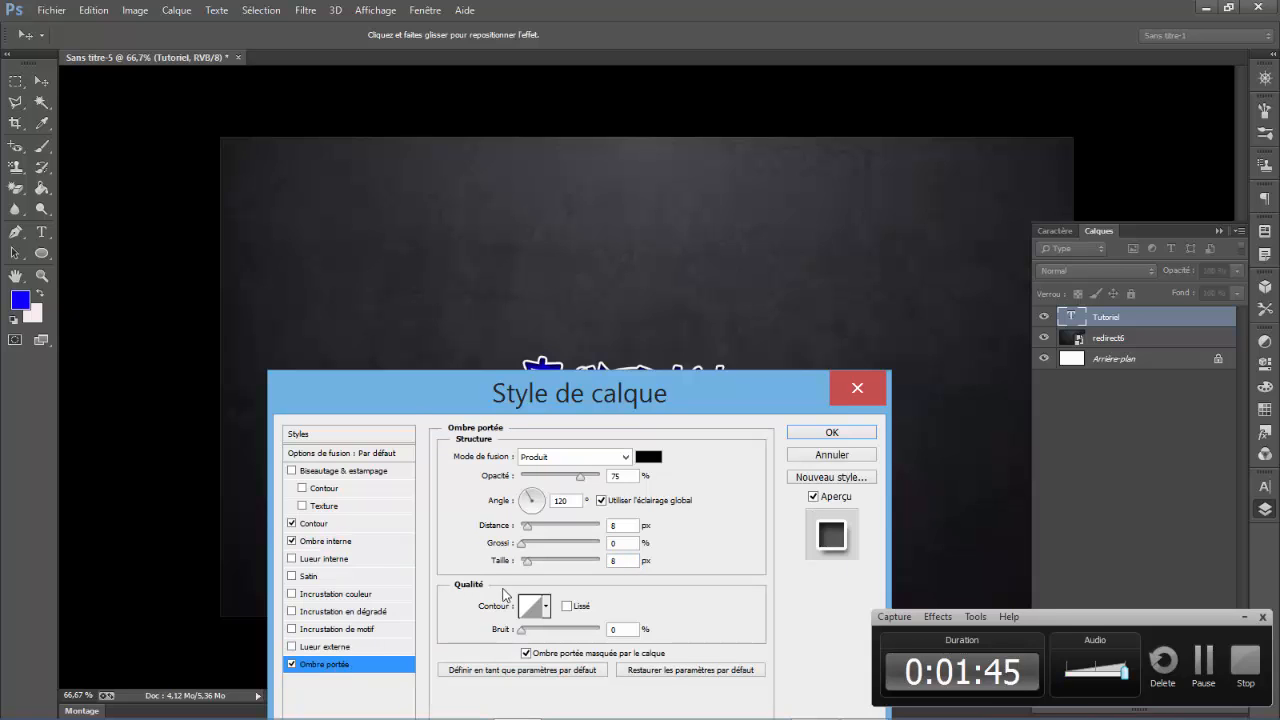
pyautogui.click(576, 457)
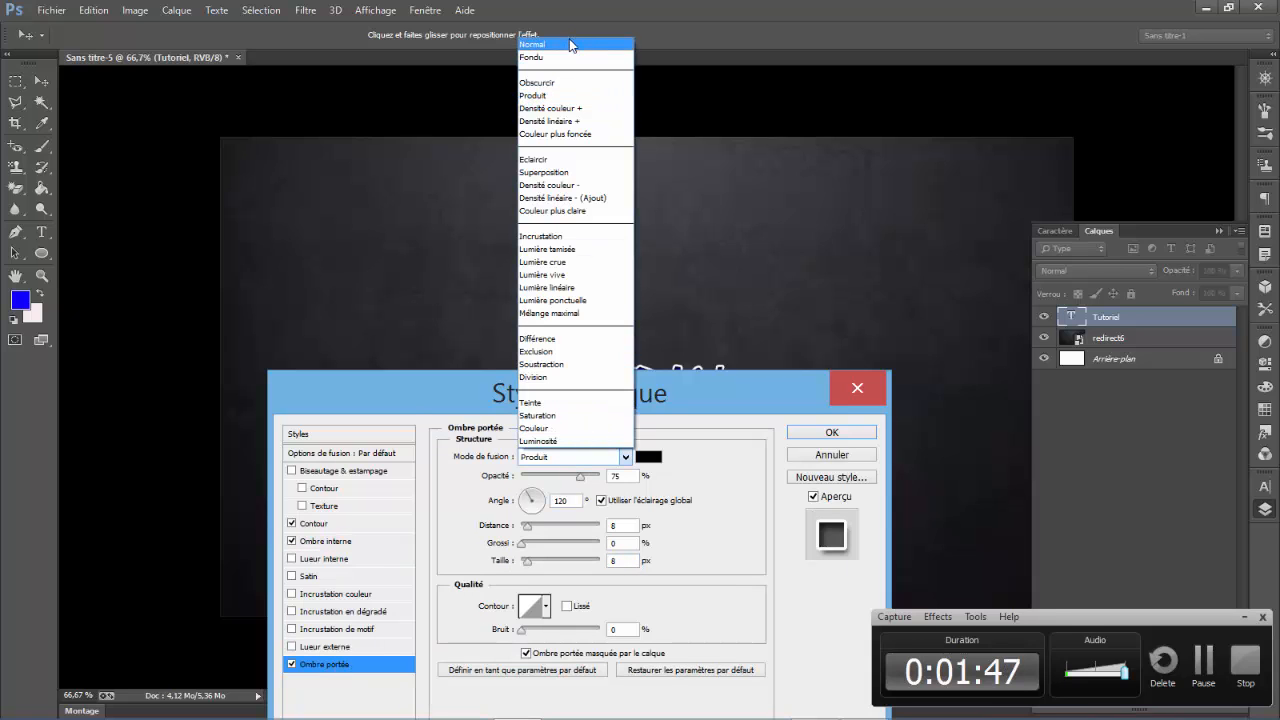
pyautogui.click(572, 45)
pyautogui.moveTo(564, 395); pyautogui.dragTo(594, 410)
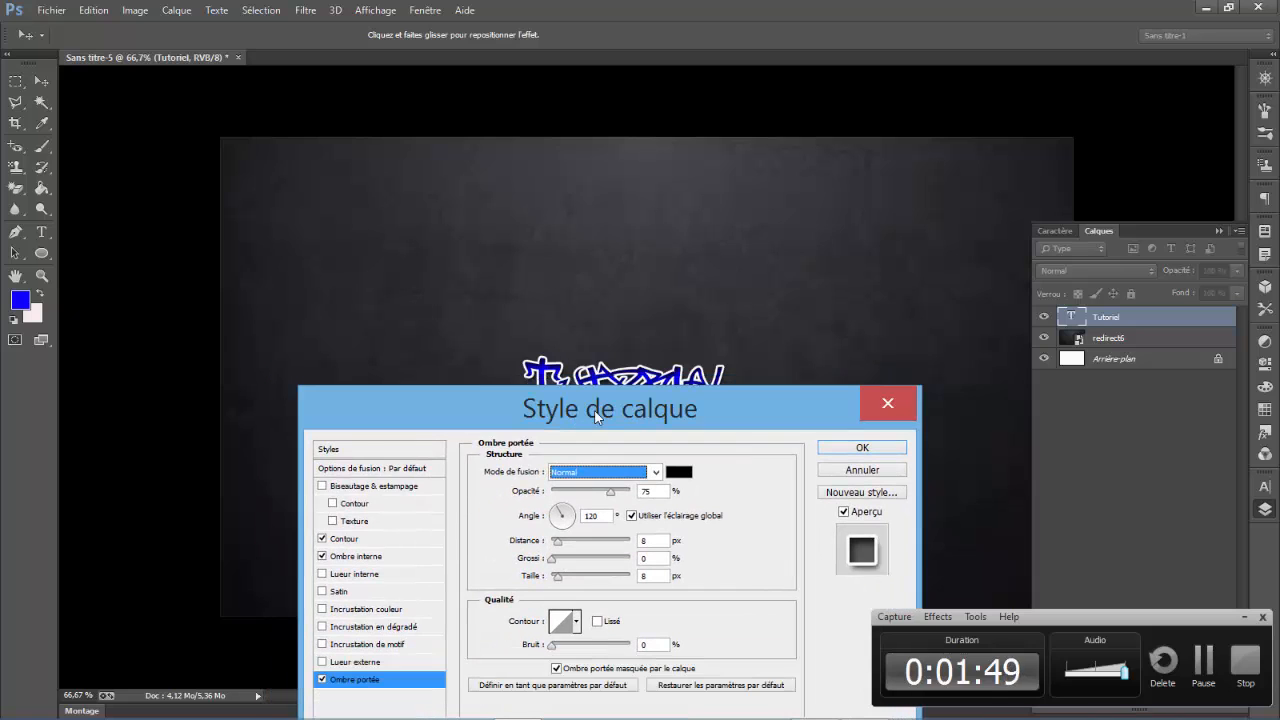
pyautogui.moveTo(561, 581); pyautogui.dragTo(566, 581)
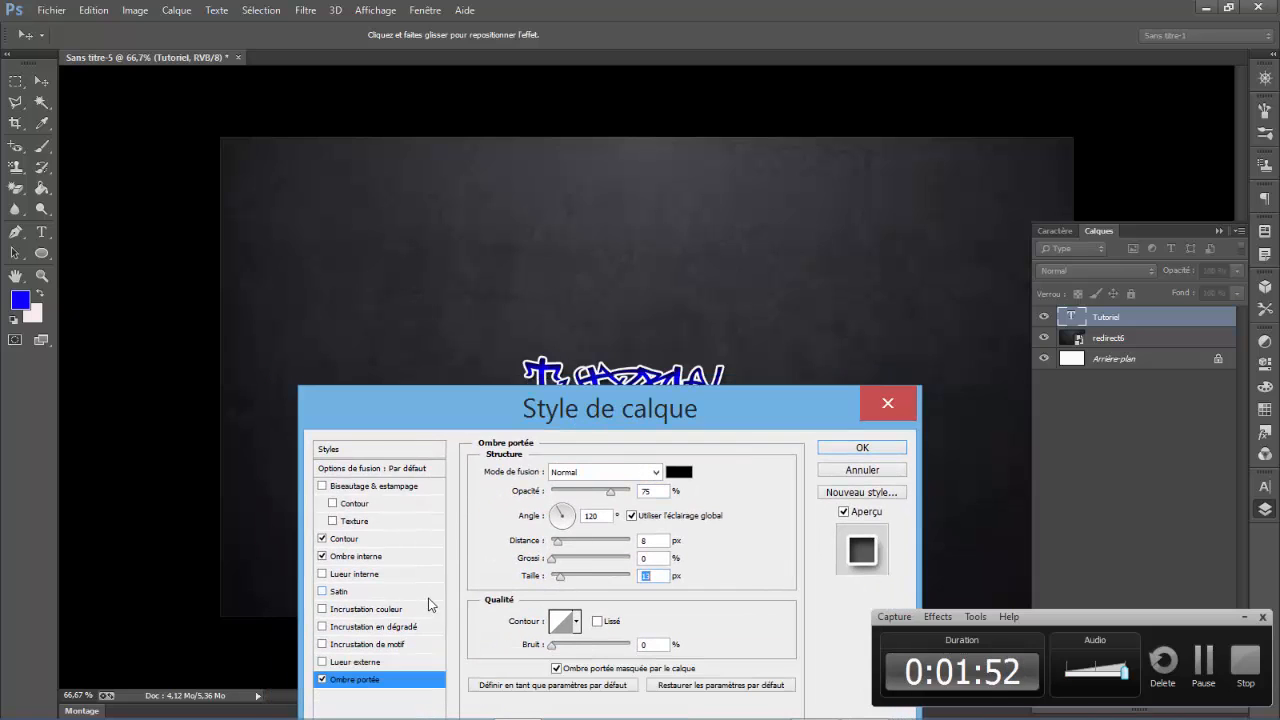
# - Add a gradient overlay to the text using the first blue-to-white preset
pyautogui.click(341, 630)
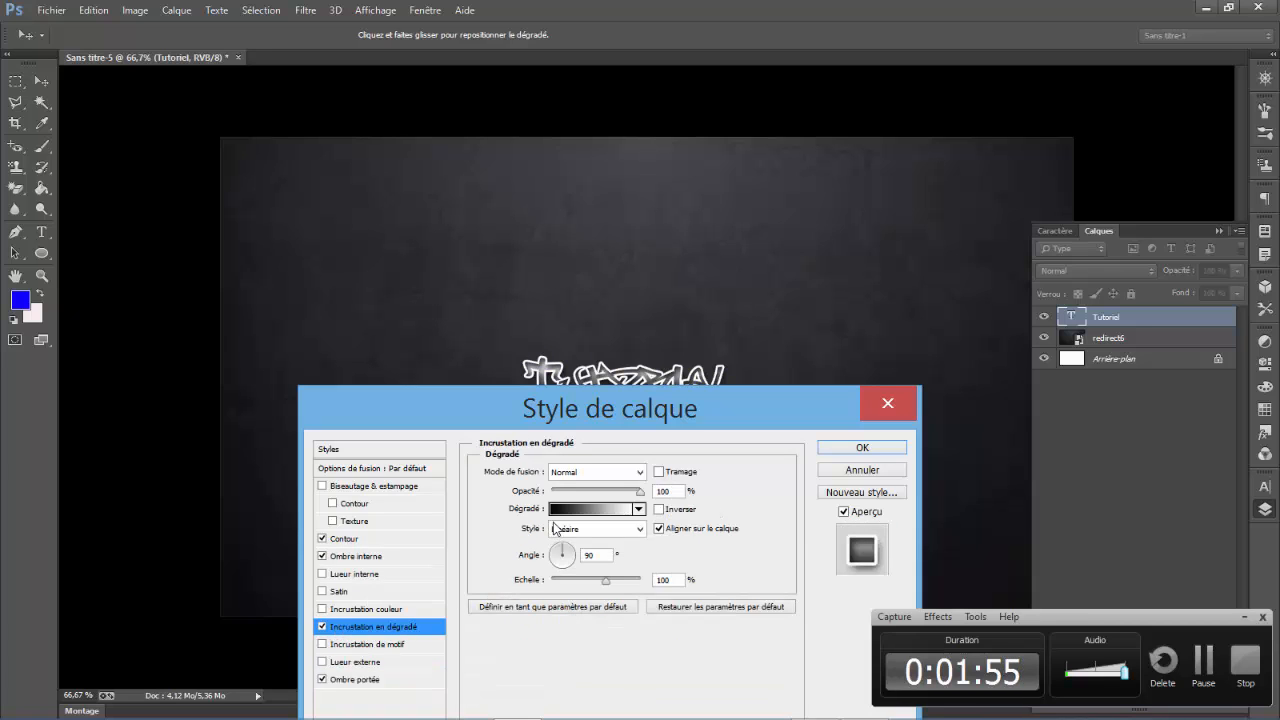
pyautogui.click(592, 509)
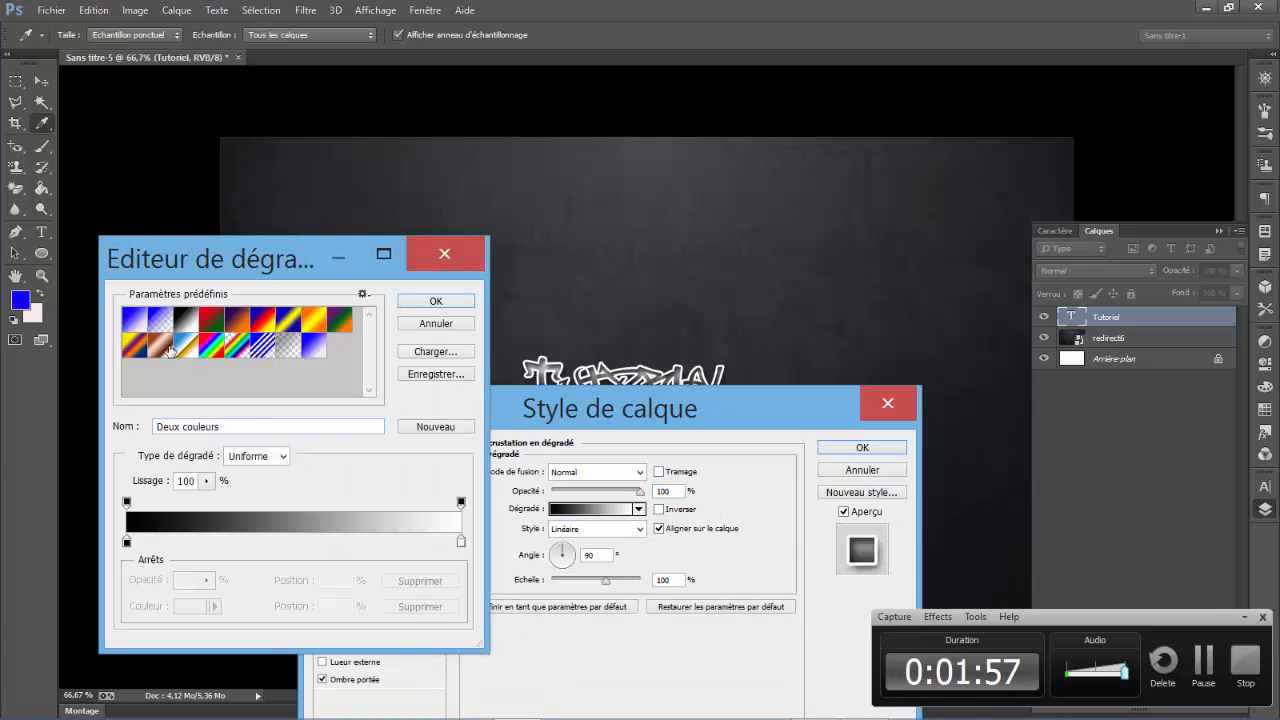
pyautogui.click(134, 320)
# - Set the gradient's starting colour stop to dark blue 07009e
pyautogui.click(126, 541)
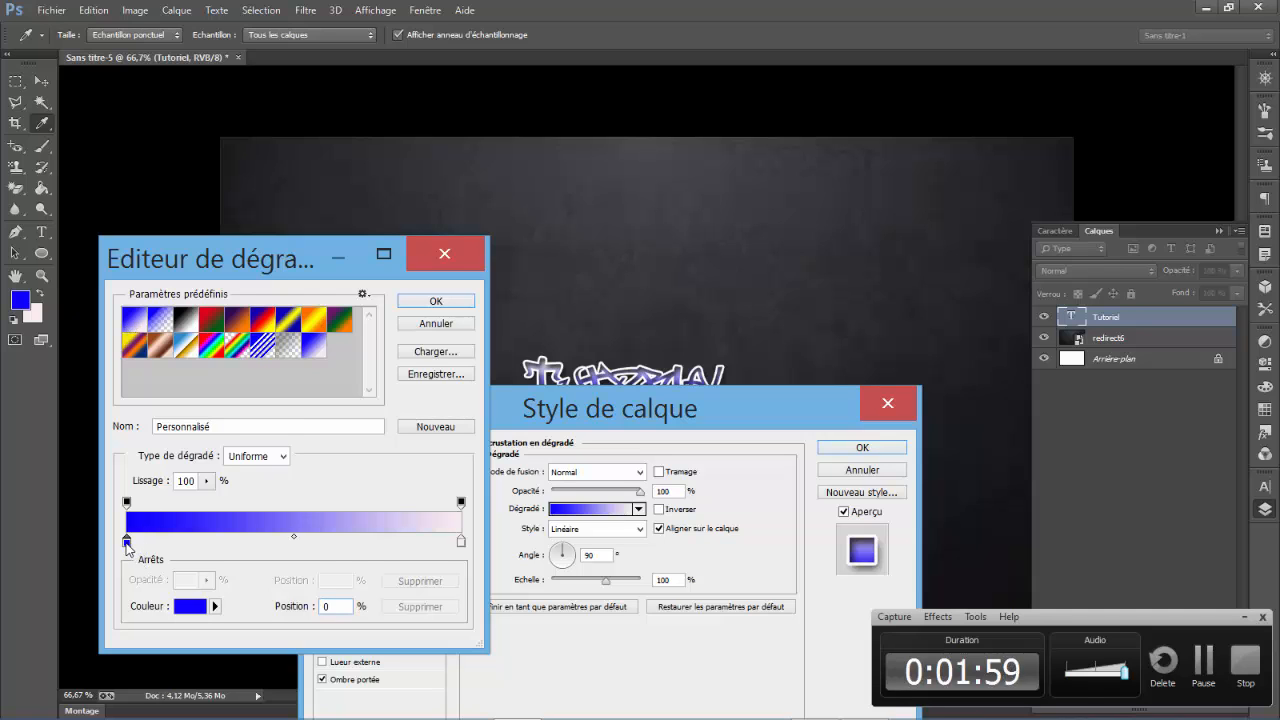
pyautogui.doubleClick(126, 542)
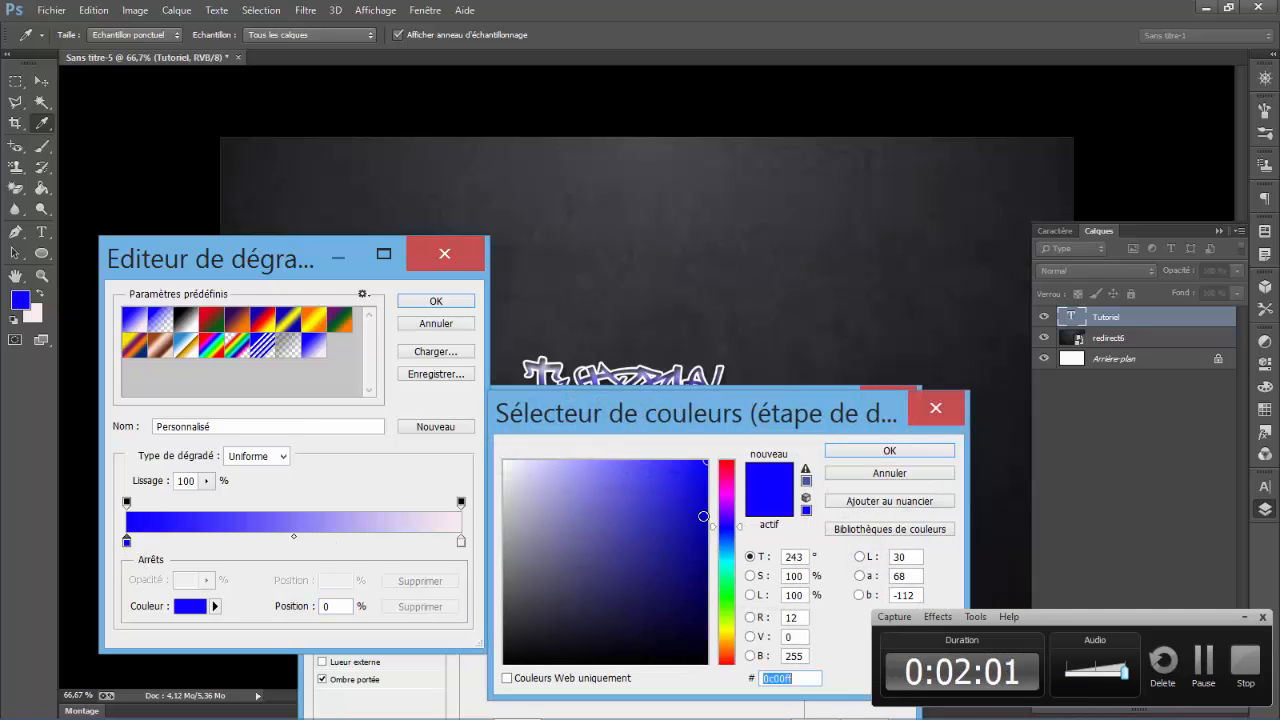
pyautogui.moveTo(704, 516); pyautogui.dragTo(706, 538)
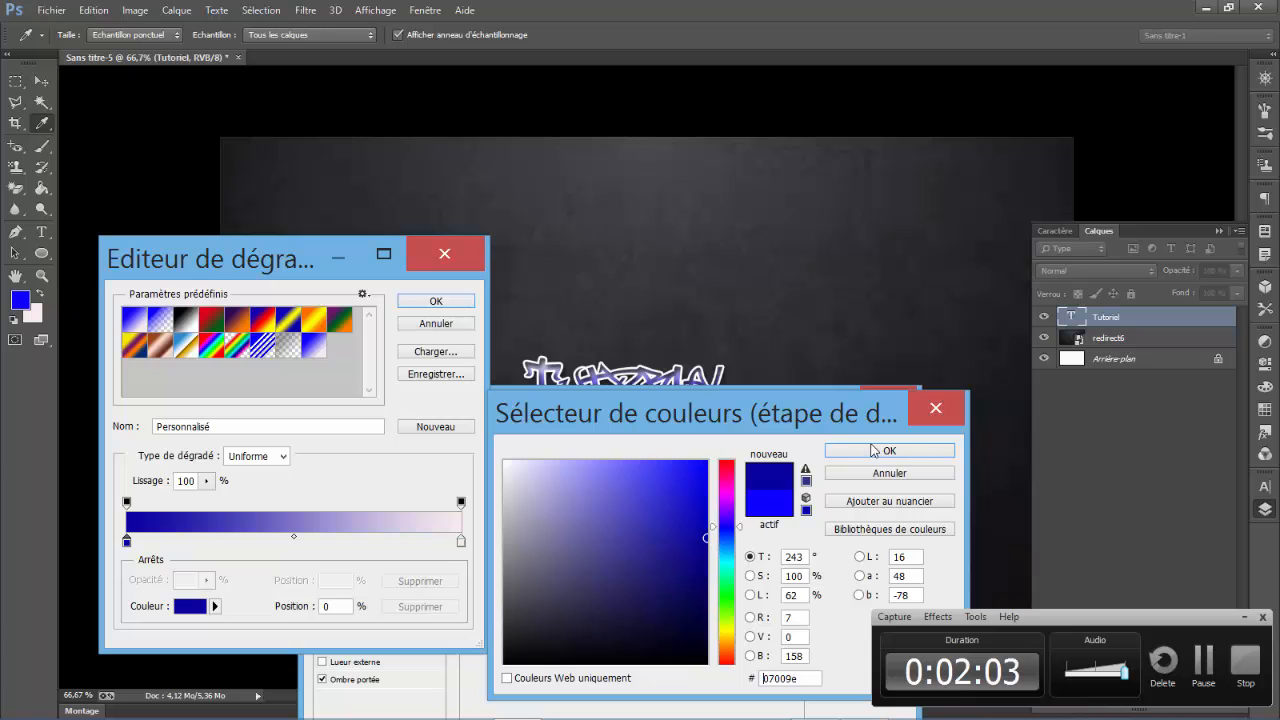
pyautogui.click(873, 450)
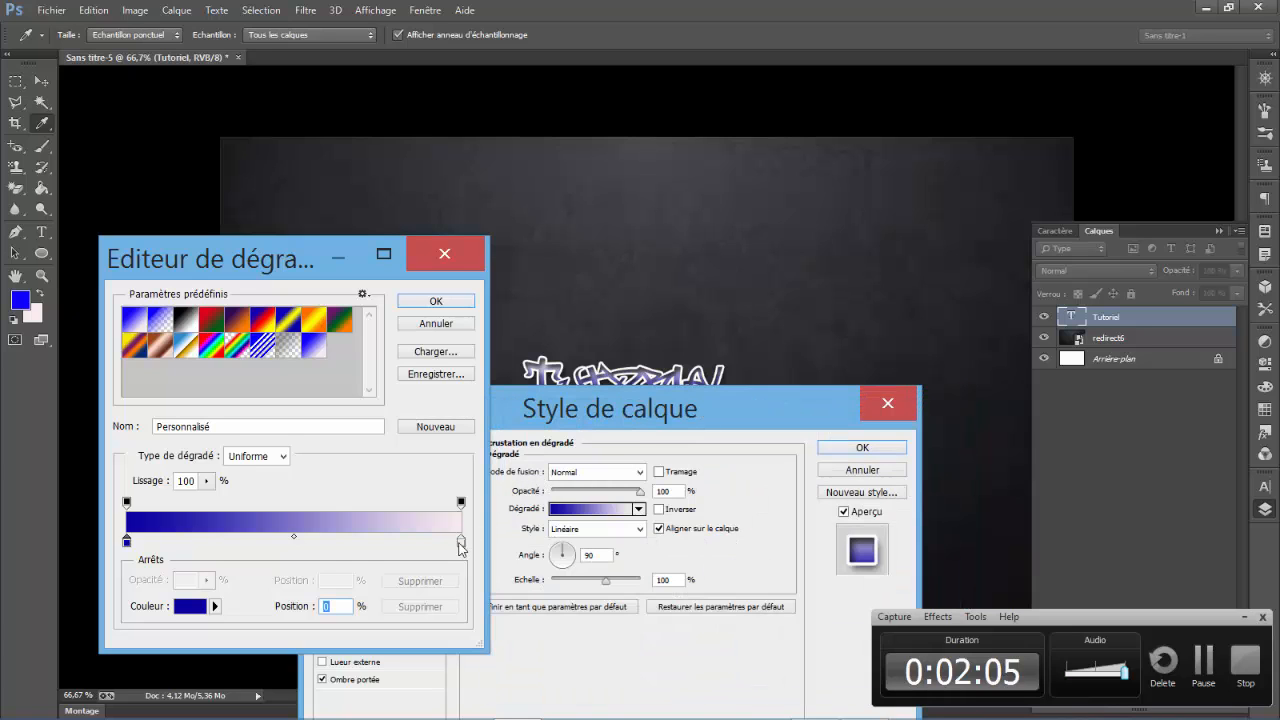
# - Set the gradient's ending colour stop to bright blue 0c00ff and accept the edited gradient
pyautogui.doubleClick(461, 541)
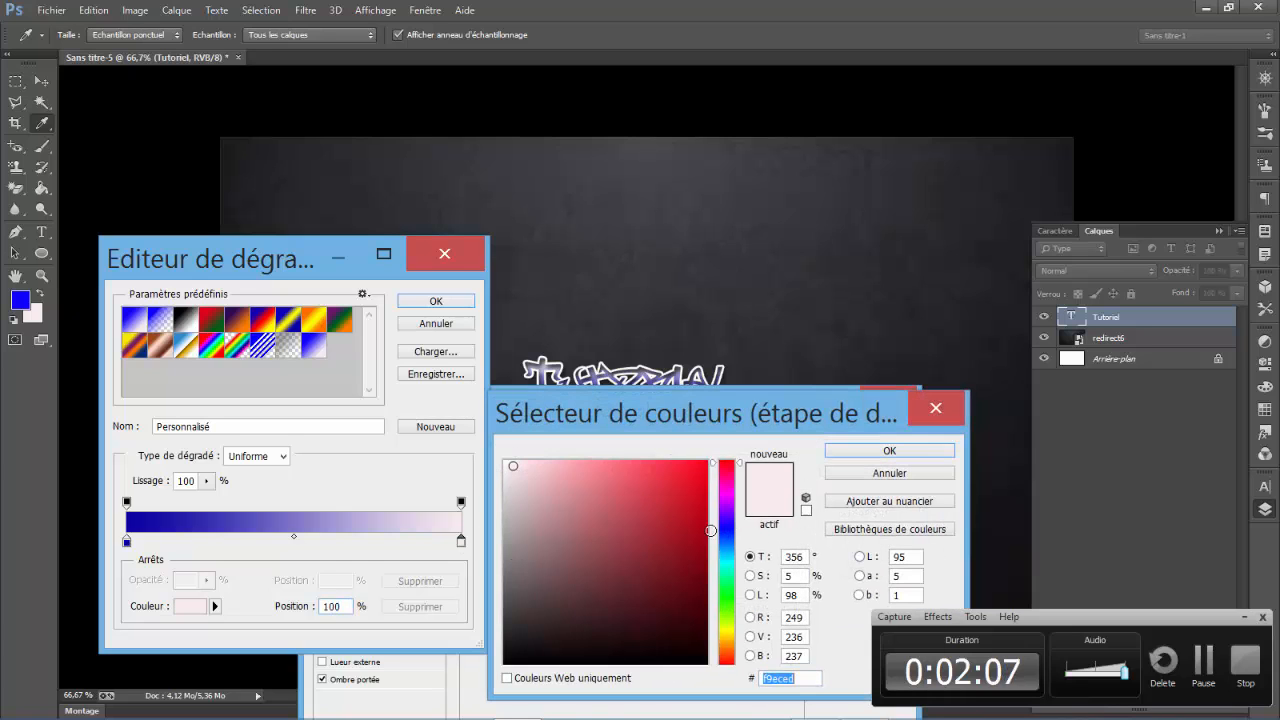
pyautogui.click(729, 531)
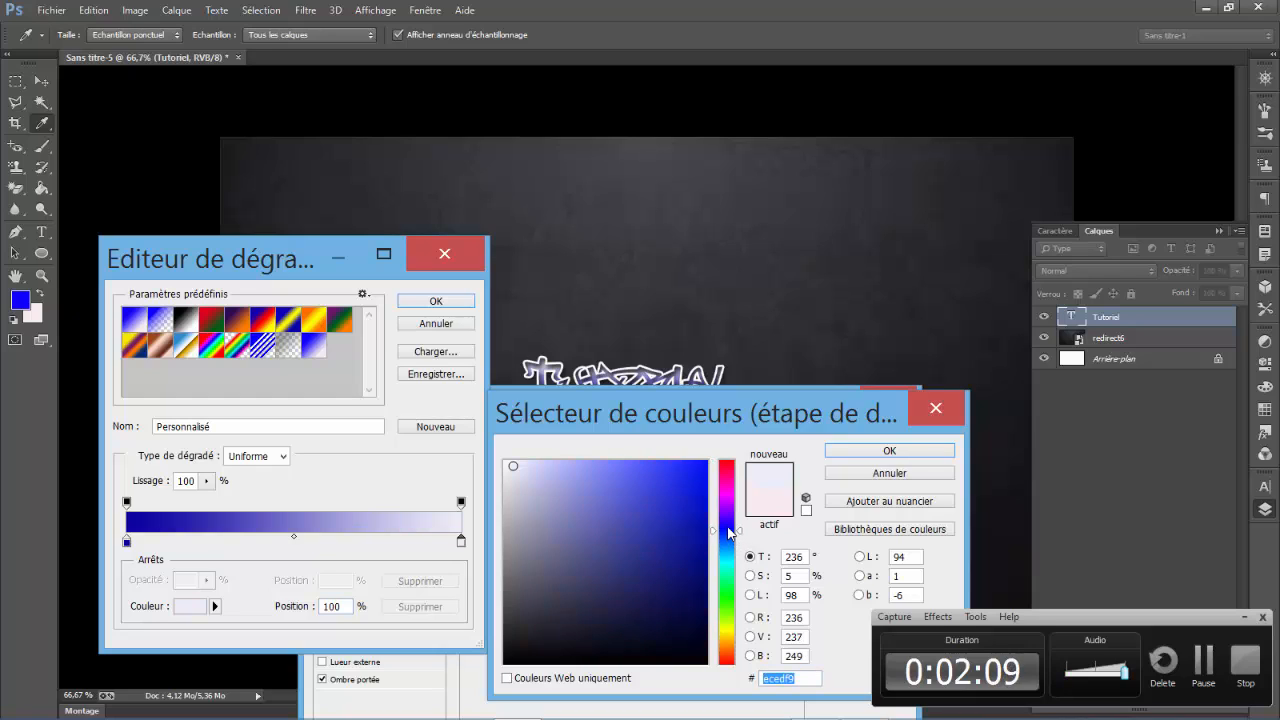
pyautogui.click(728, 527)
pyautogui.moveTo(700, 451); pyautogui.dragTo(718, 447)
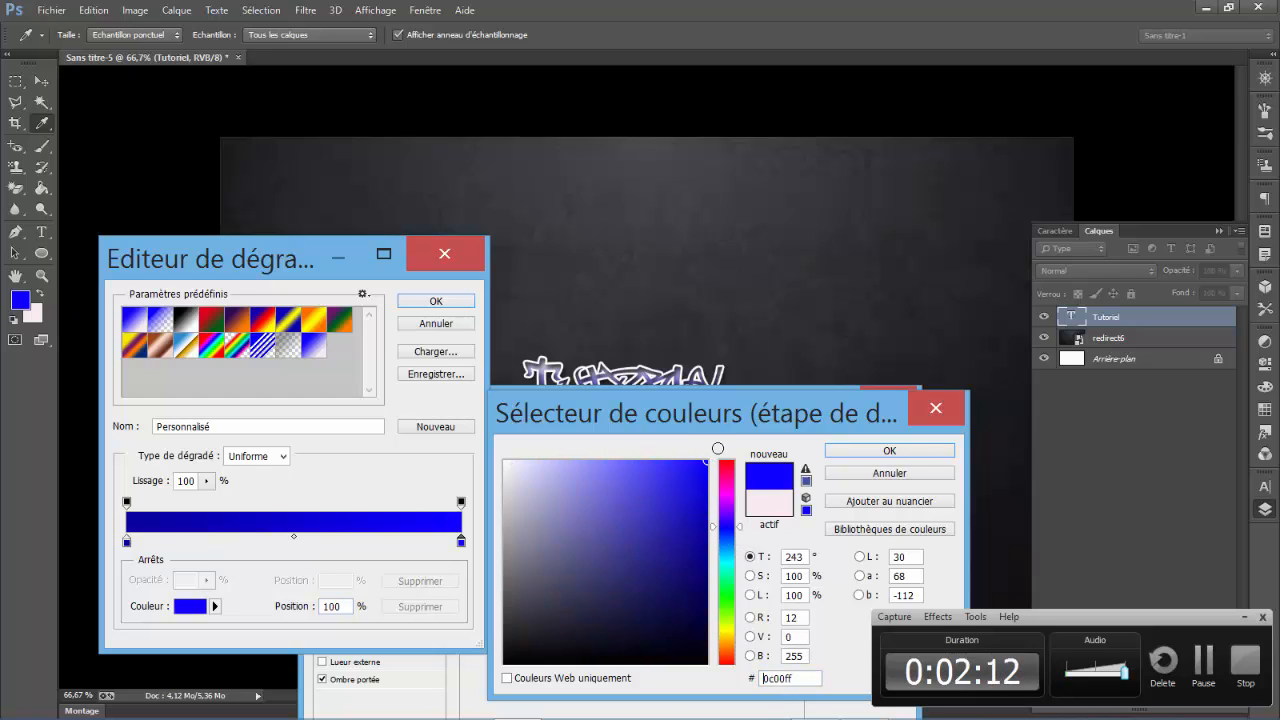
pyautogui.click(829, 452)
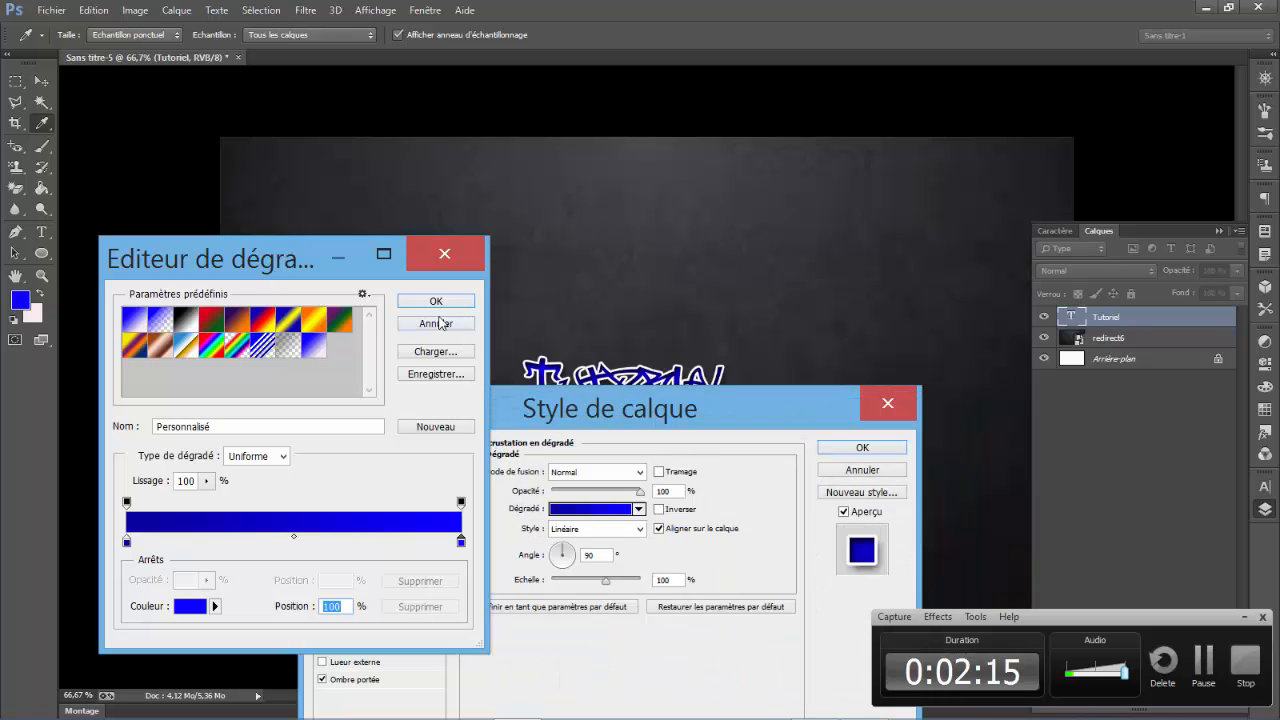
pyautogui.click(436, 301)
# - Try reversing the gradient overlay, restore its original direction, and apply the layer style to the text
pyautogui.moveTo(556, 417); pyautogui.dragTo(534, 483)
pyautogui.click(638, 584)
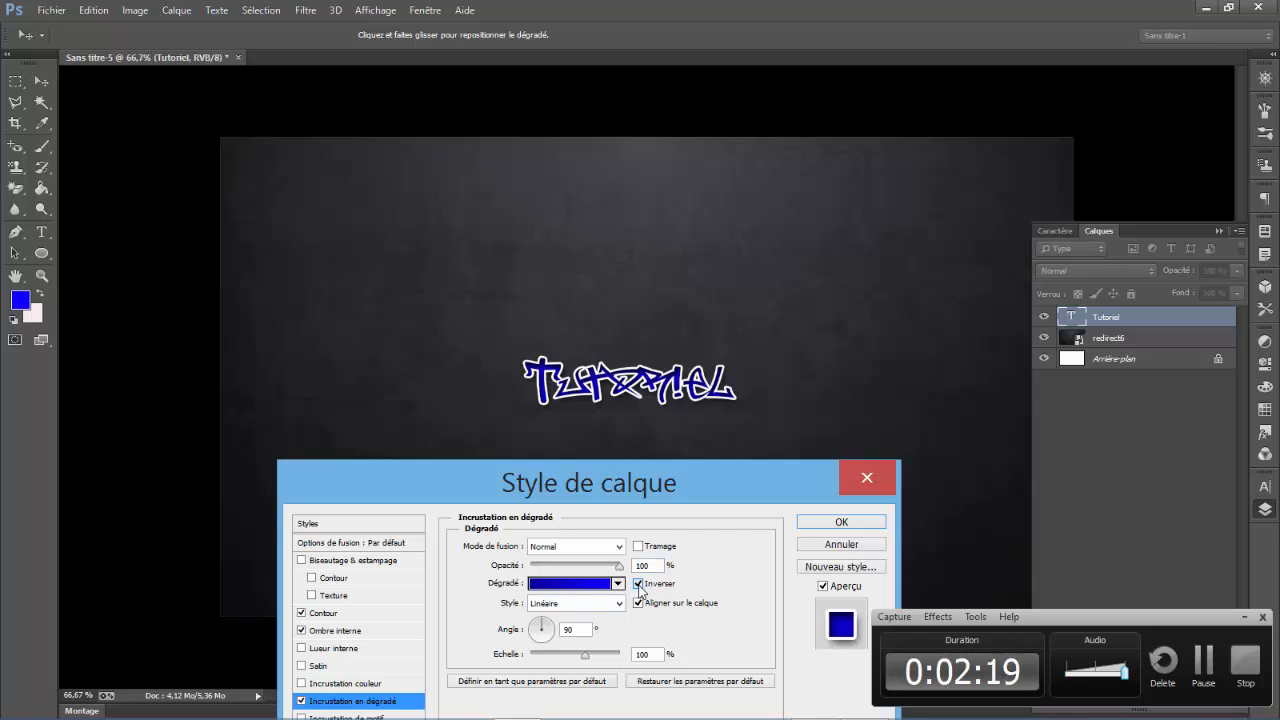
pyautogui.click(638, 584)
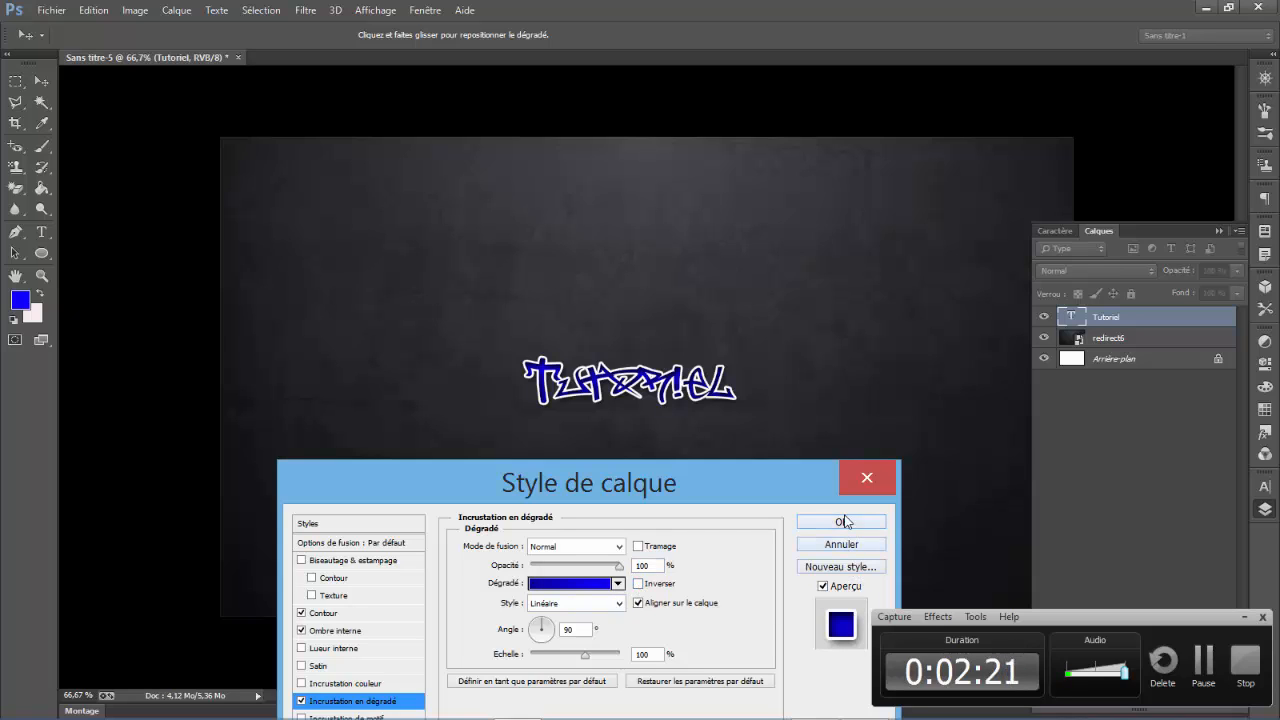
pyautogui.click(843, 521)
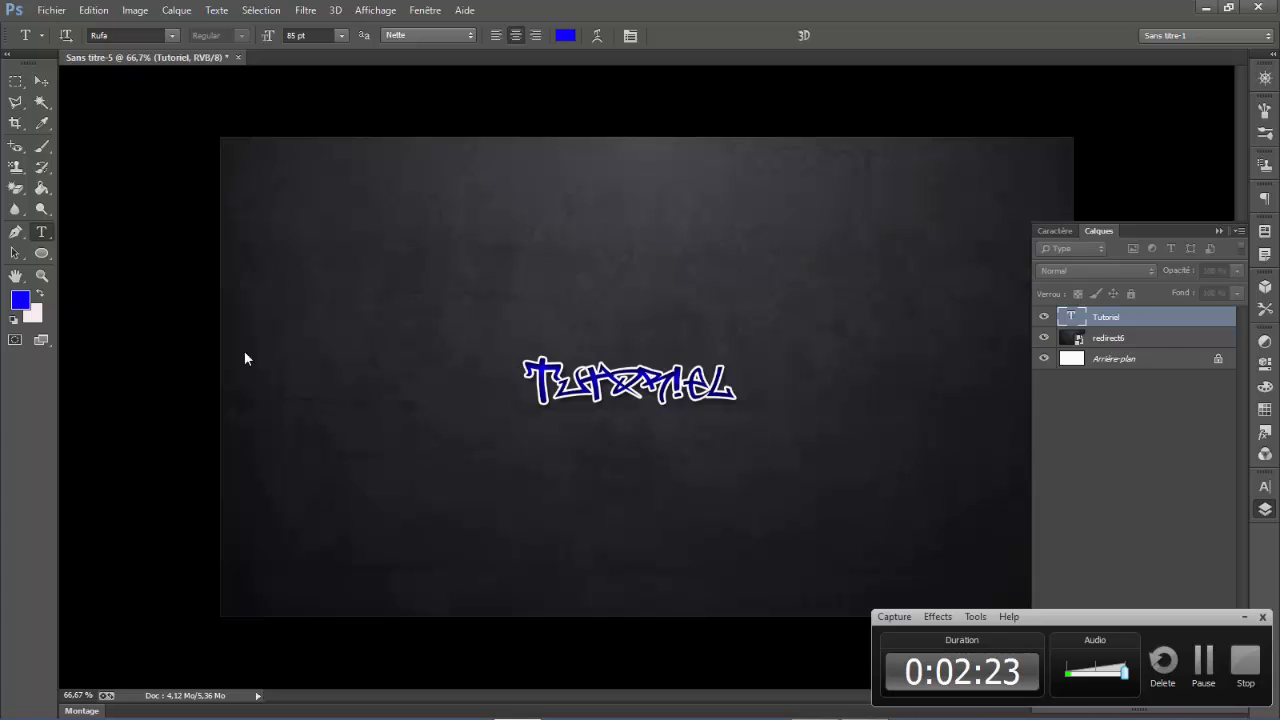
pyautogui.moveTo(527, 372); pyautogui.dragTo(733, 395)
pyautogui.click(733, 395)
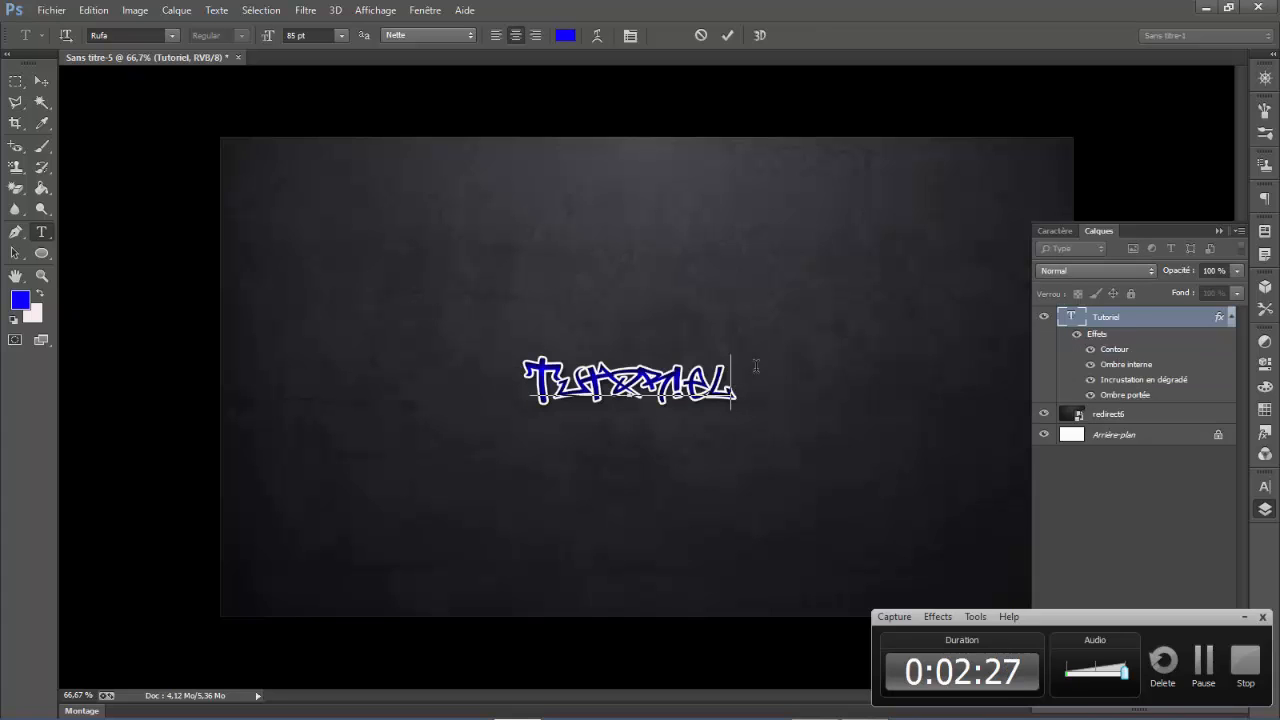
pyautogui.click(41, 80)
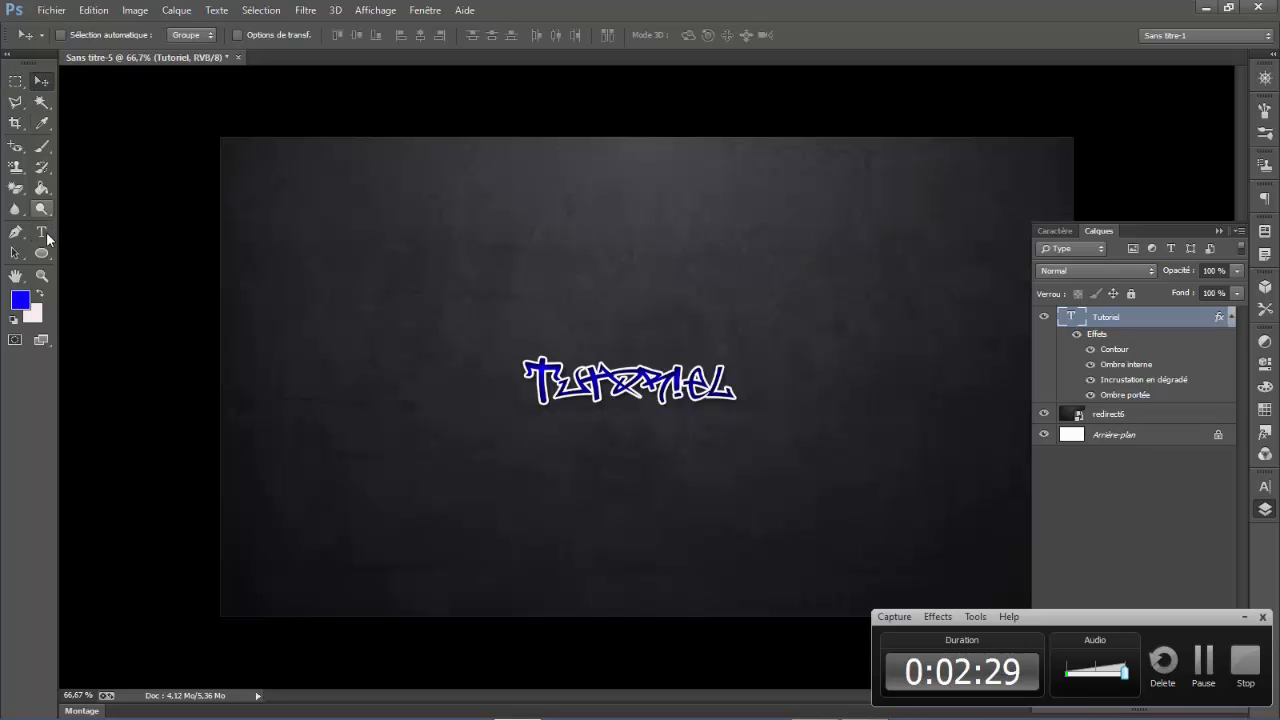
pyautogui.click(41, 232)
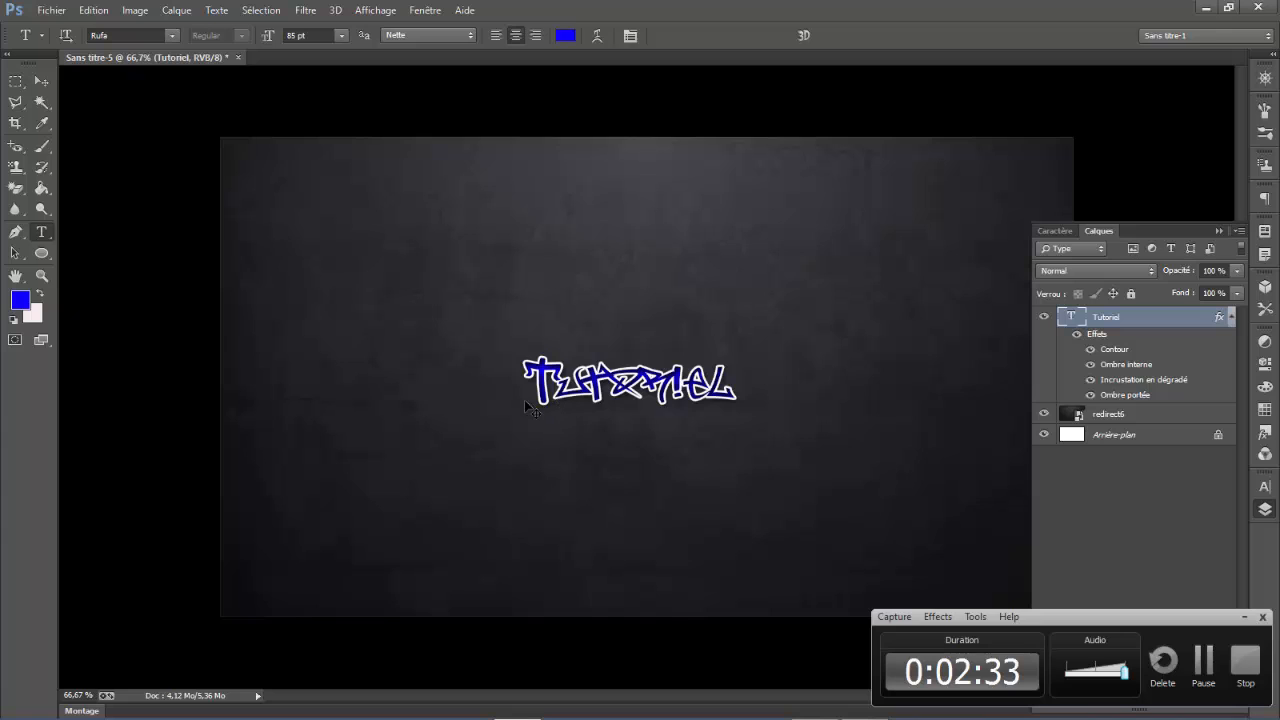
# - Scale the Tutoriel text proportionally to about 120% and move it to about X 793 px, Y 432 px
pyautogui.hotkey('ctrl', 't')
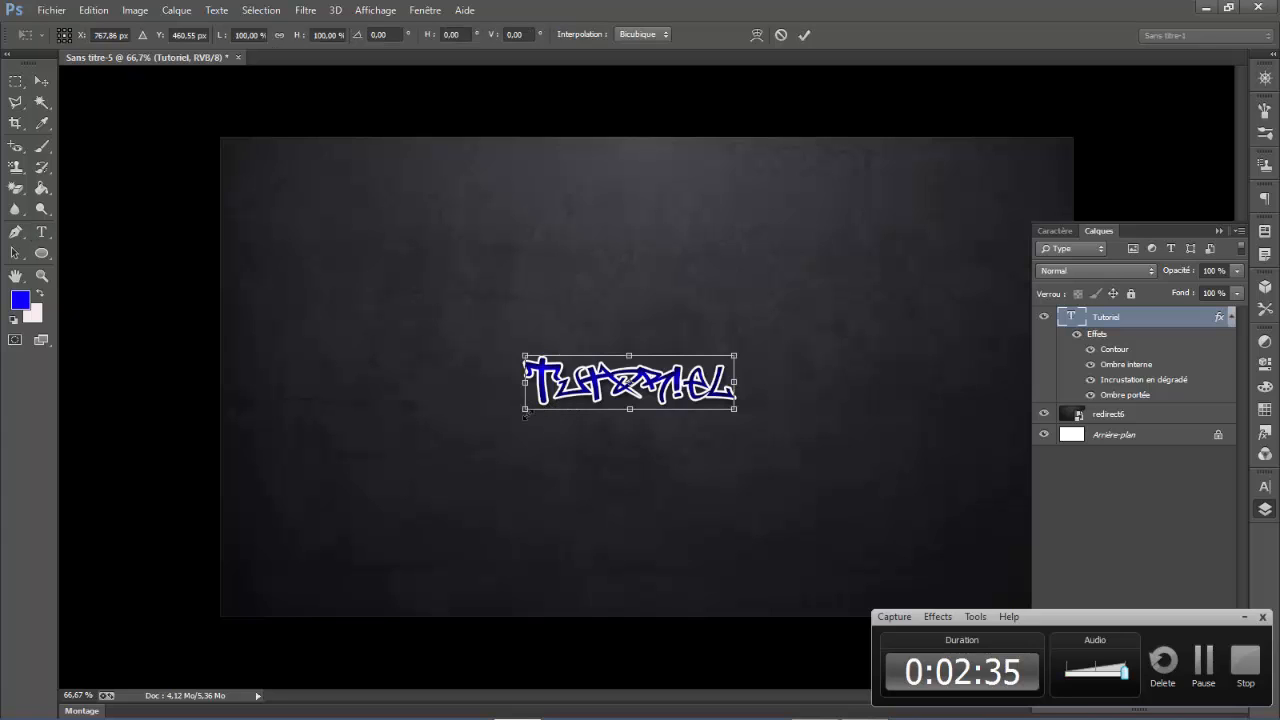
pyautogui.moveTo(524, 412); pyautogui.dragTo(482, 421)
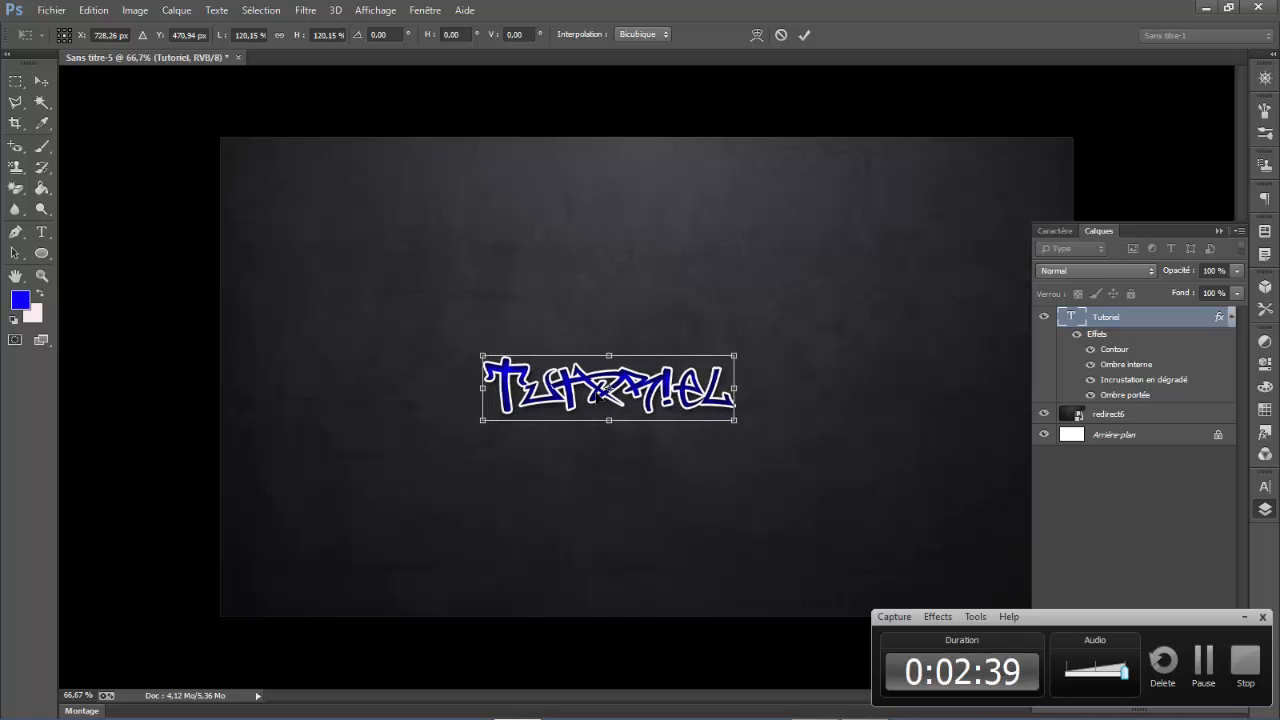
pyautogui.moveTo(604, 390); pyautogui.dragTo(642, 362)
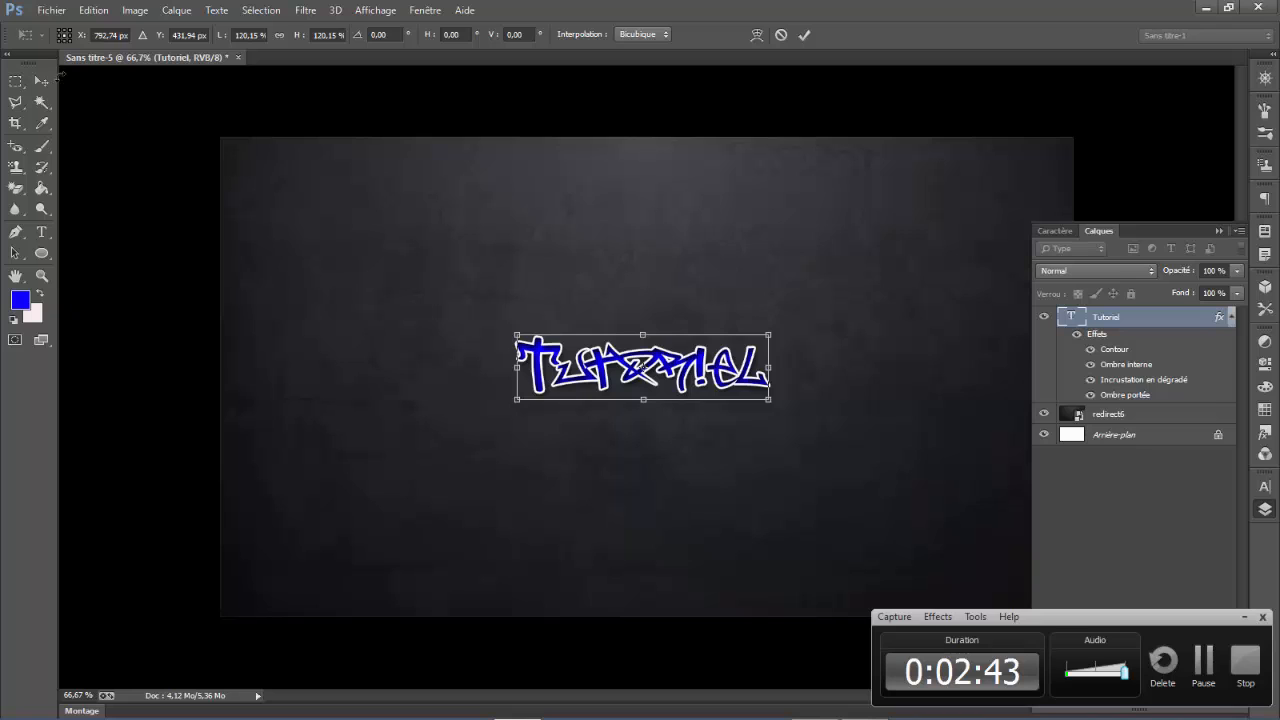
pyautogui.click(41, 82)
pyautogui.click(611, 292)
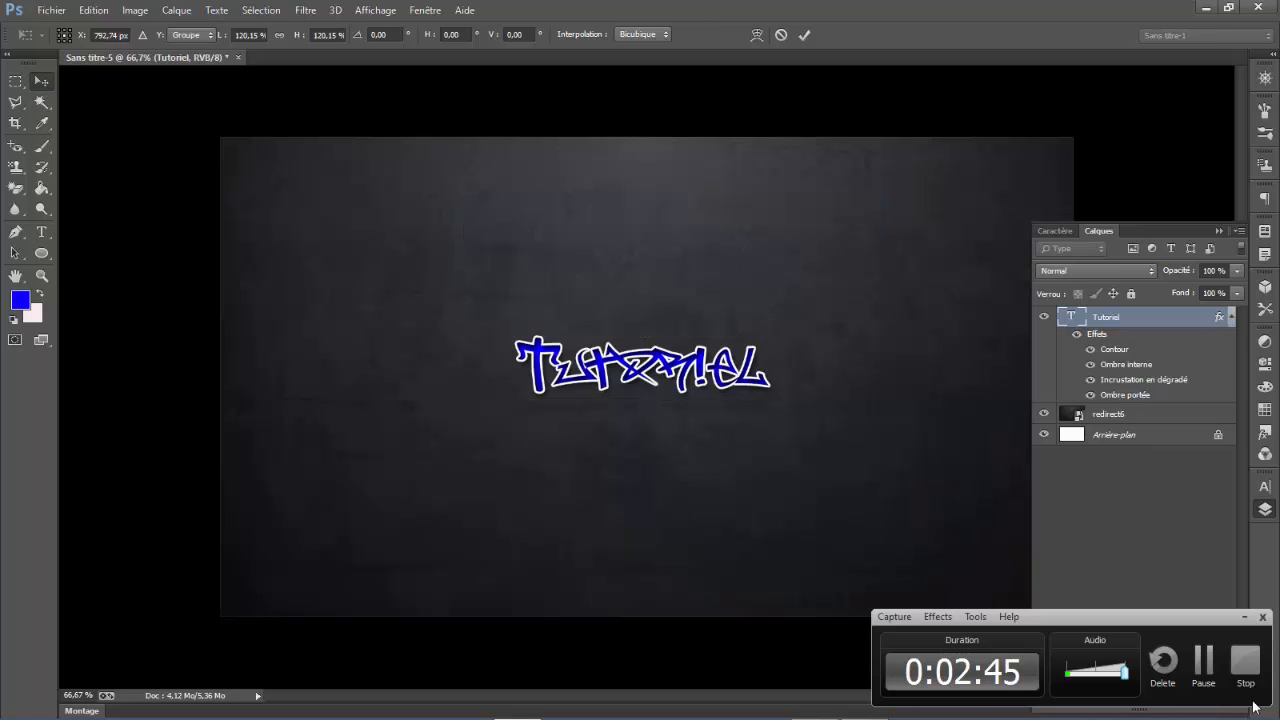
# - Add an empty layer above the Tutoriel text layer and merge the two layers
pyautogui.click(1243, 617)
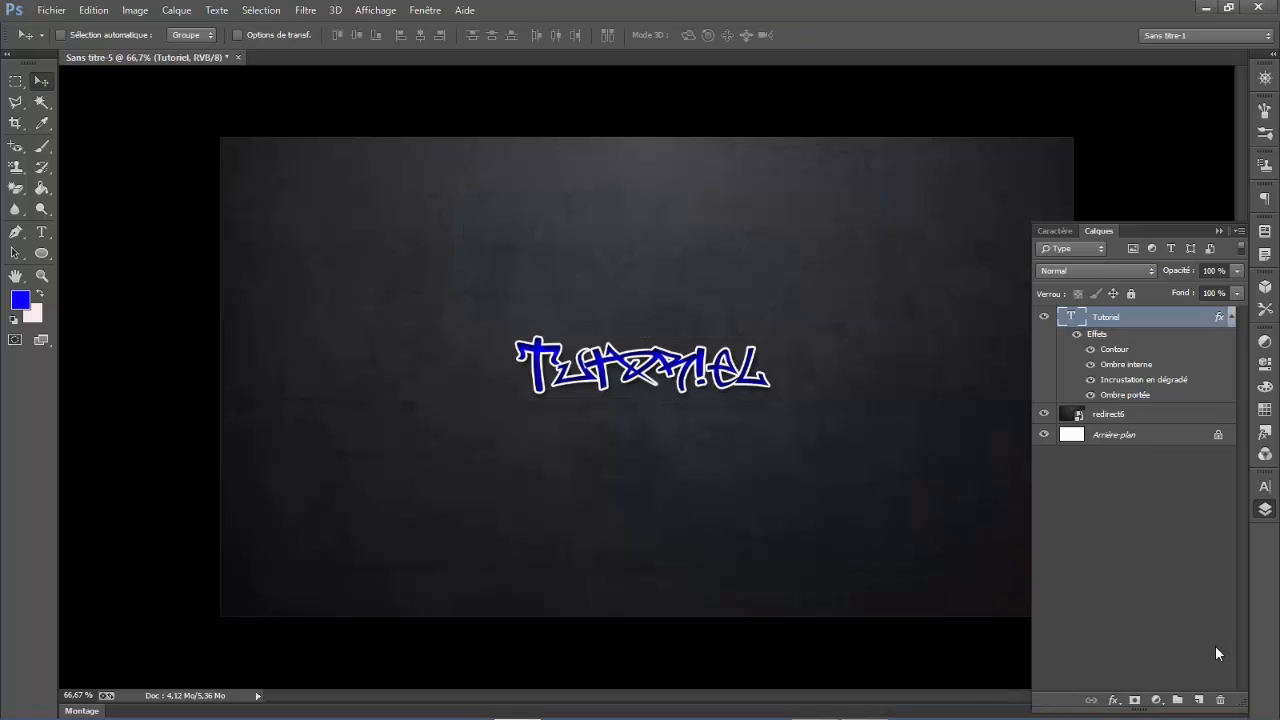
pyautogui.click(1198, 700)
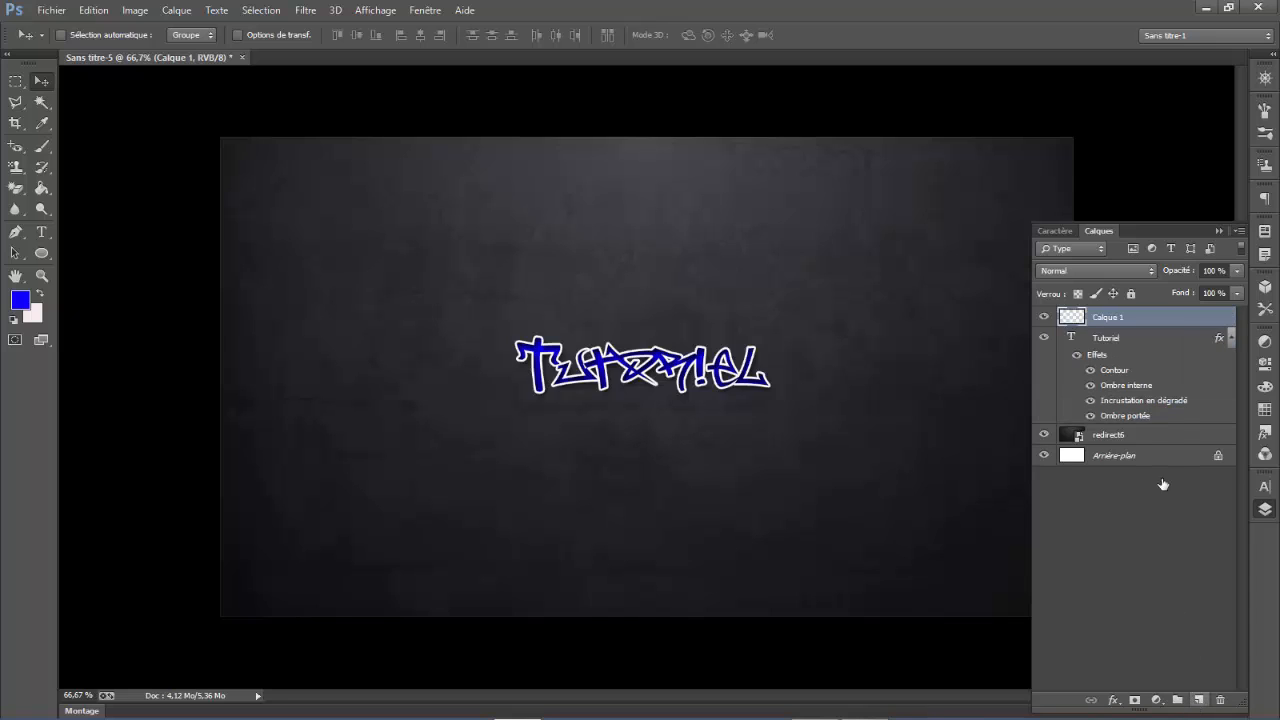
pyautogui.keyDown('ctrl'); pyautogui.click(1108, 340); pyautogui.keyUp('ctrl')
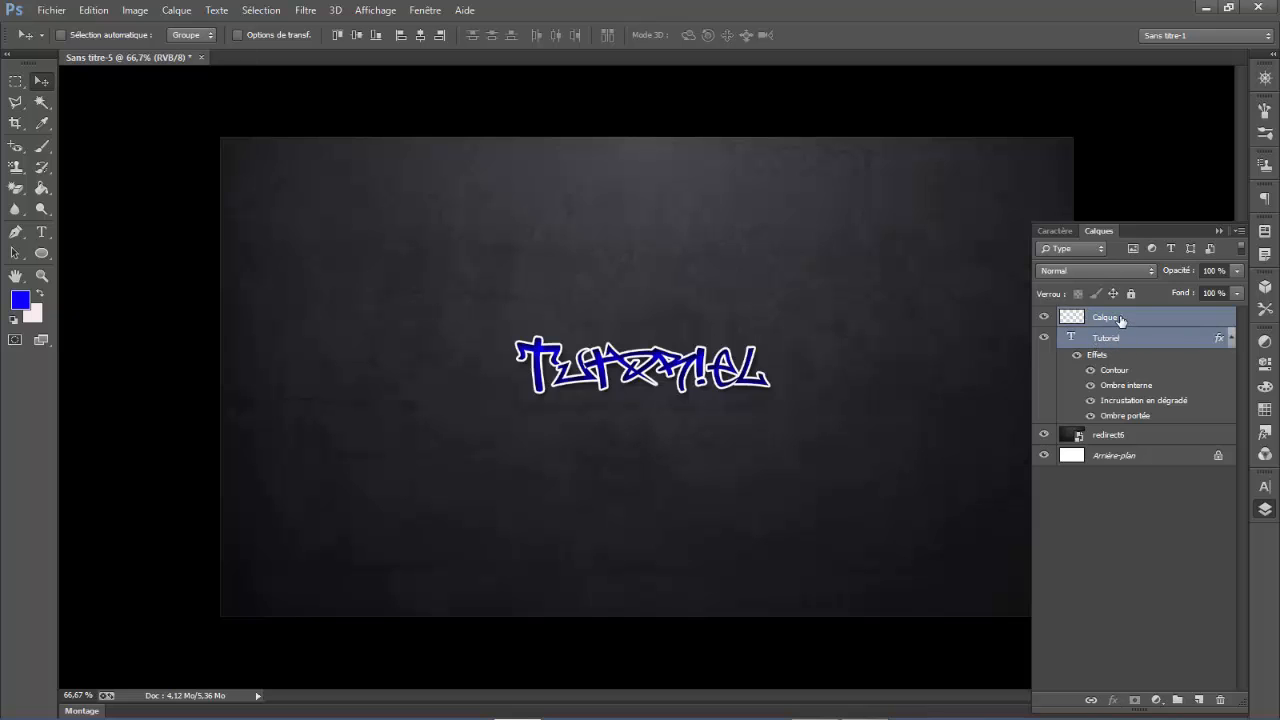
pyautogui.rightClick(1121, 320)
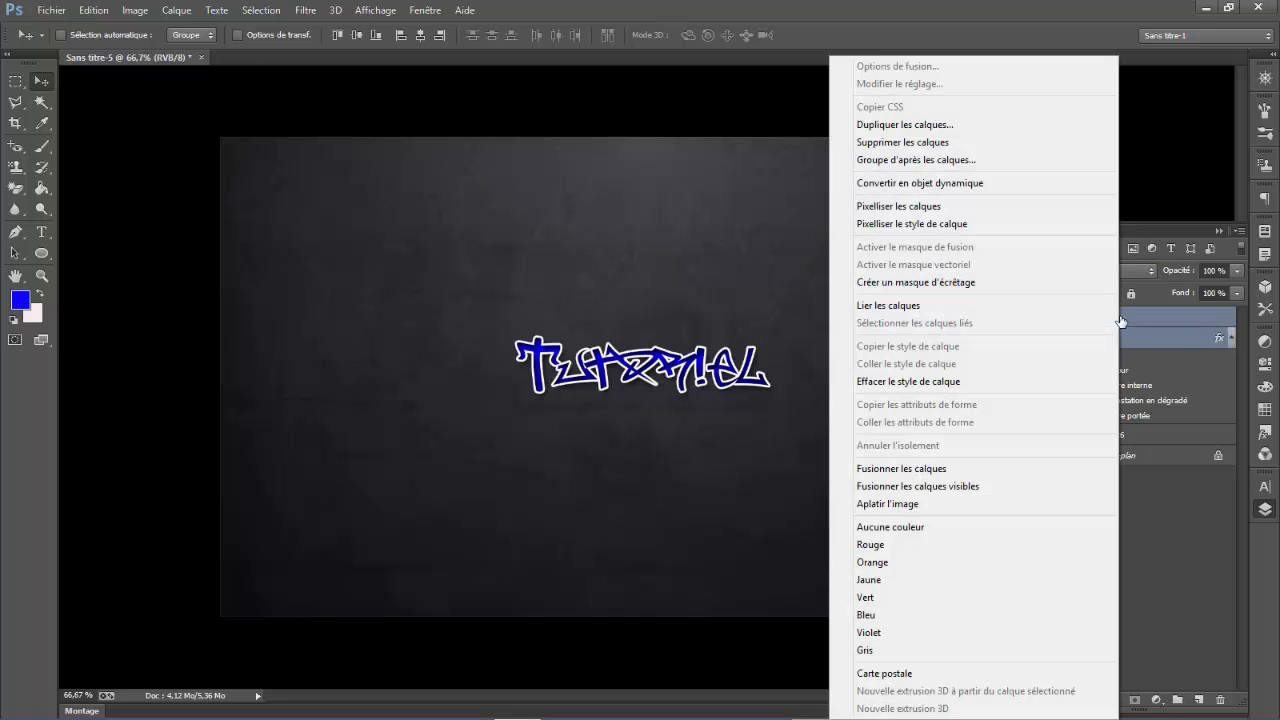
pyautogui.click(875, 467)
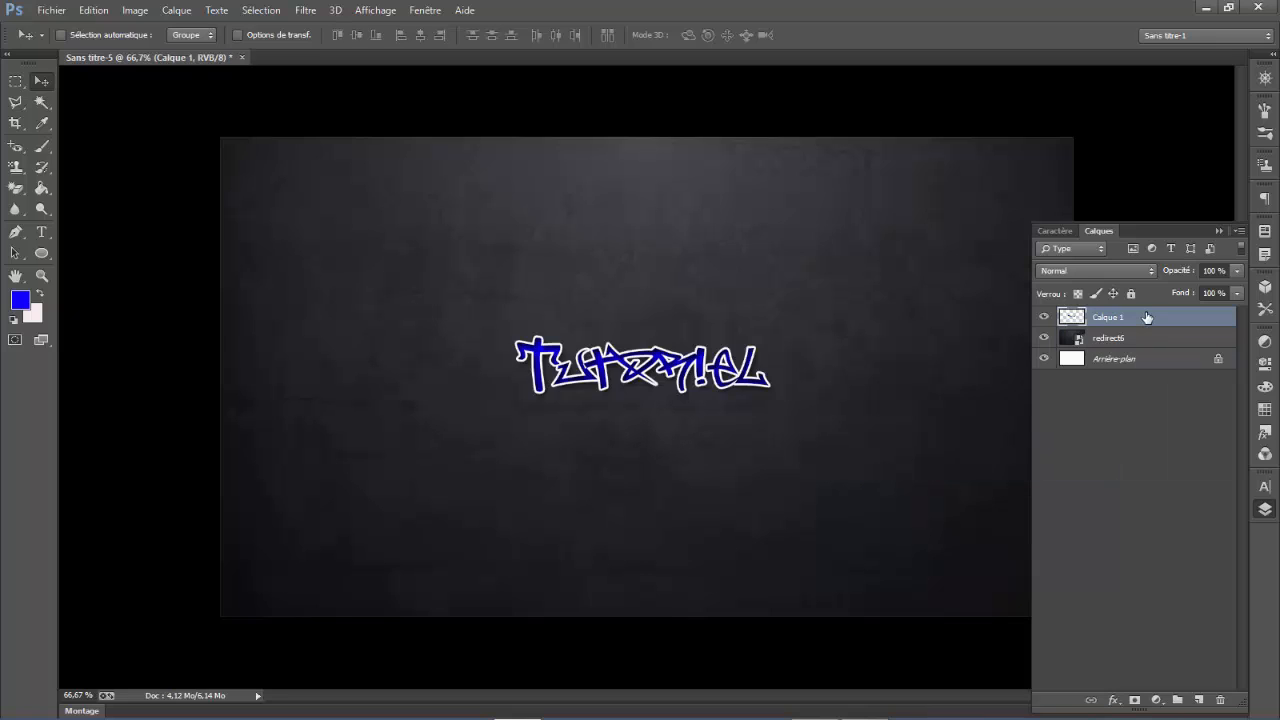
# - Duplicate the merged text layer and enlarge the lower one to about 118% width and 143% height, centred behind the copy
pyautogui.hotkey('ctrl', 'j')
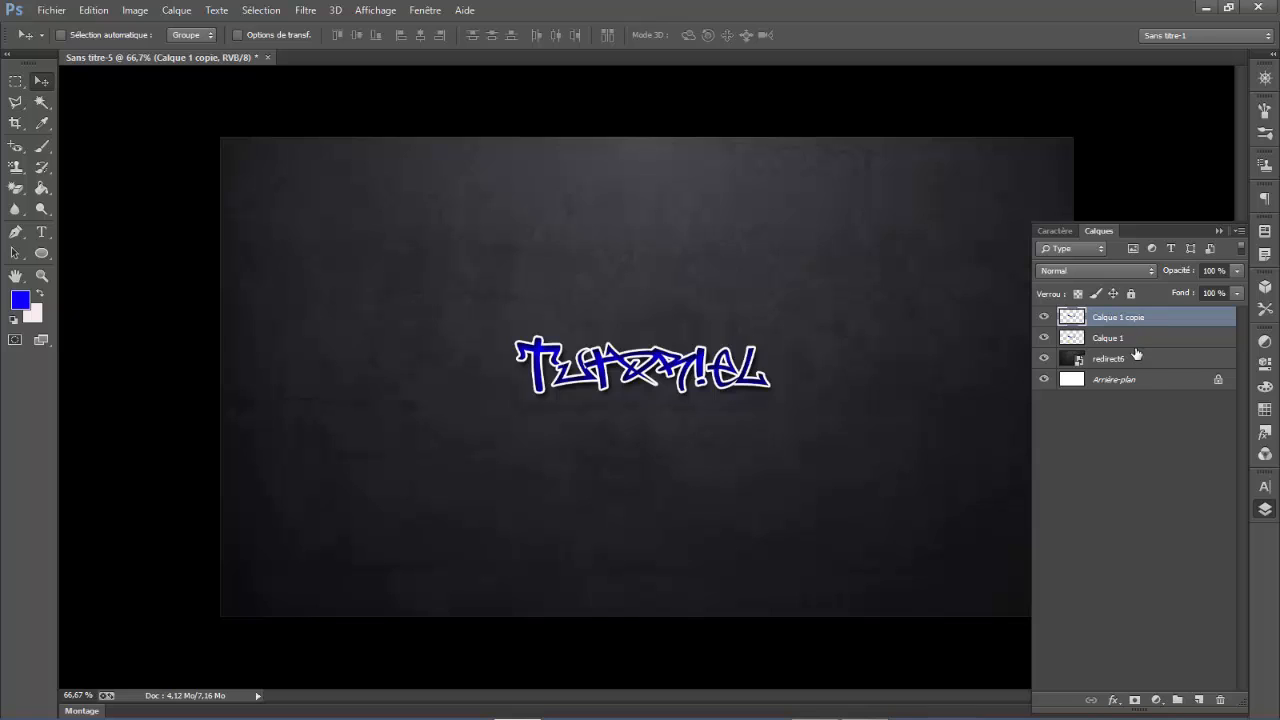
pyautogui.click(1121, 344)
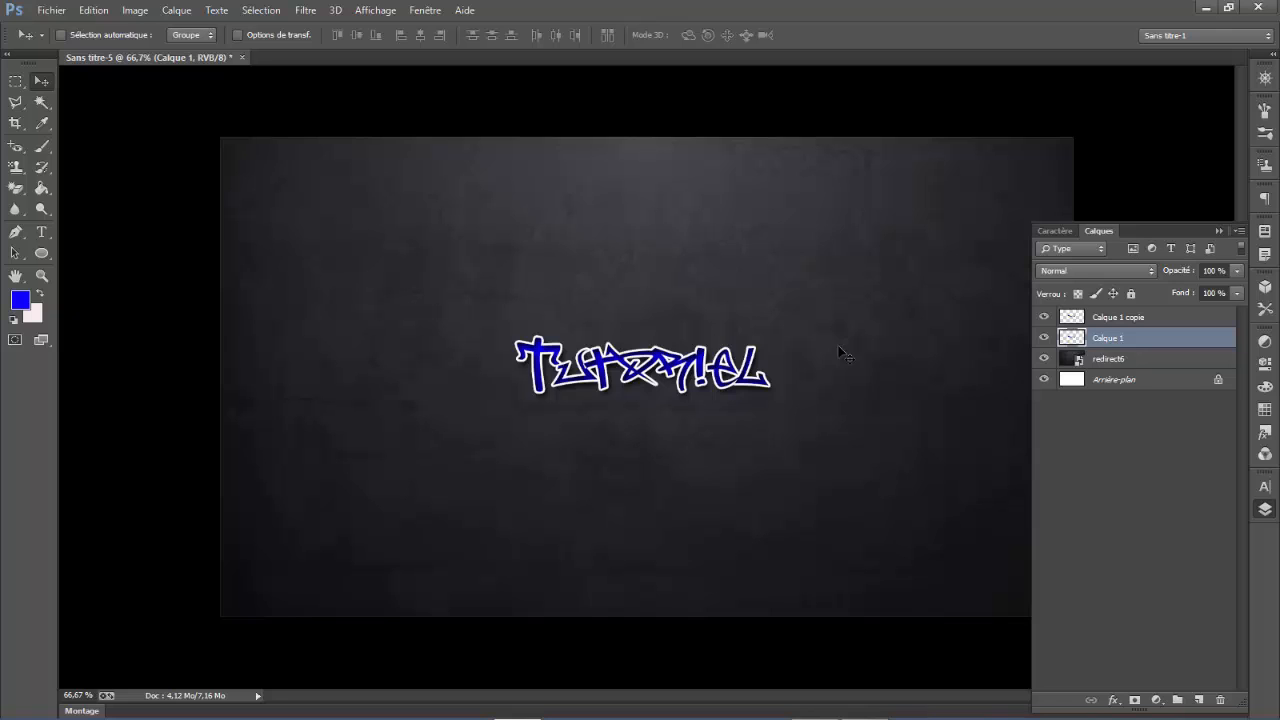
pyautogui.hotkey('ctrl', 't')
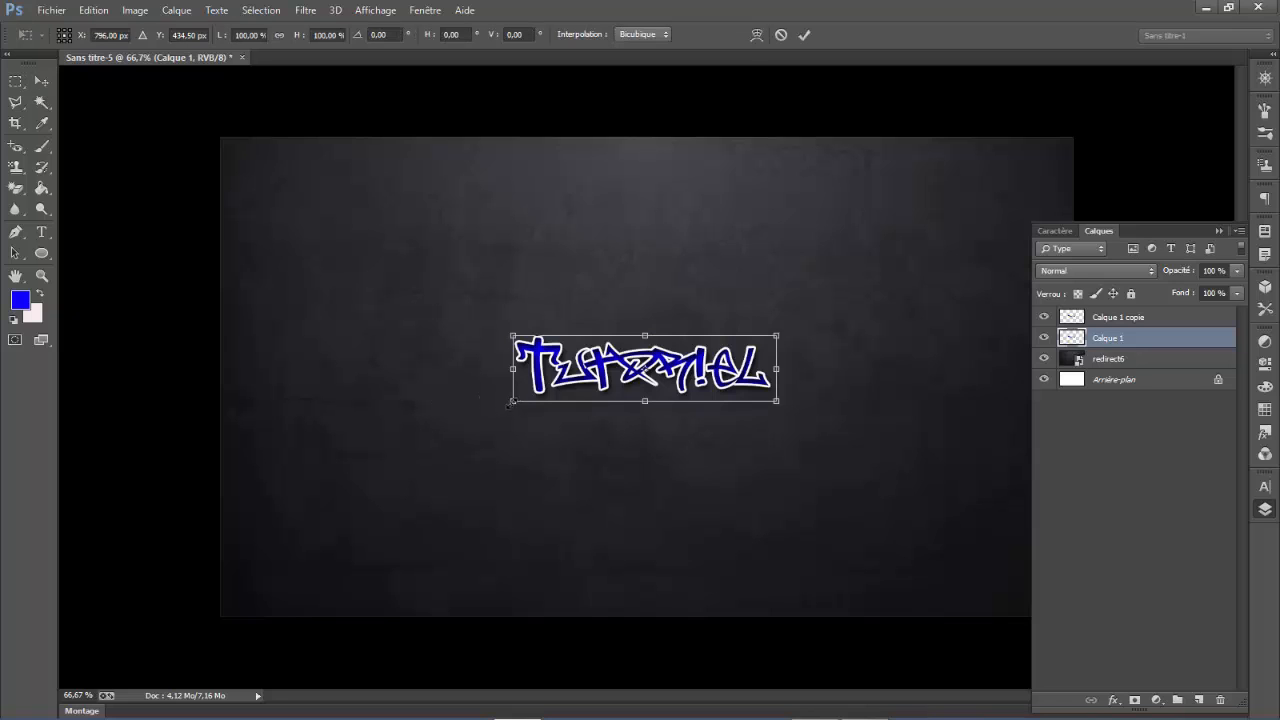
pyautogui.moveTo(510, 402); pyautogui.dragTo(464, 430)
pyautogui.click(609, 405)
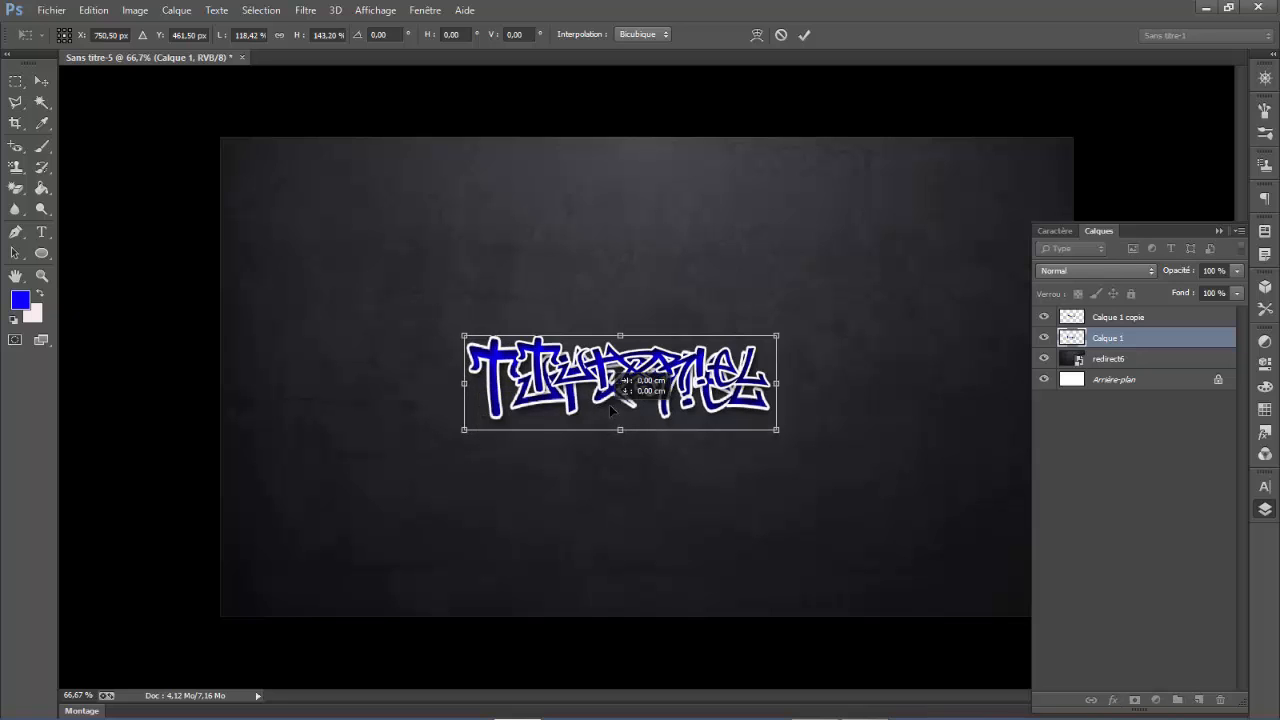
pyautogui.moveTo(609, 404); pyautogui.dragTo(628, 404)
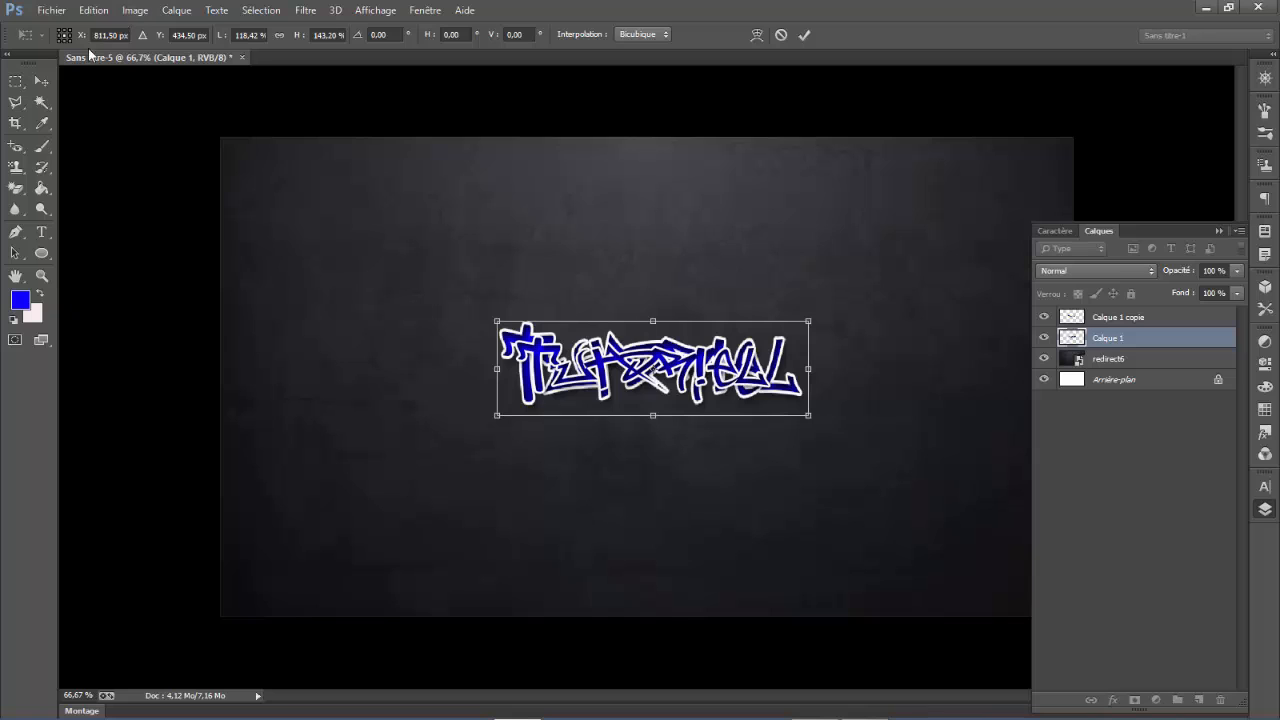
pyautogui.click(45, 82)
pyautogui.click(564, 290)
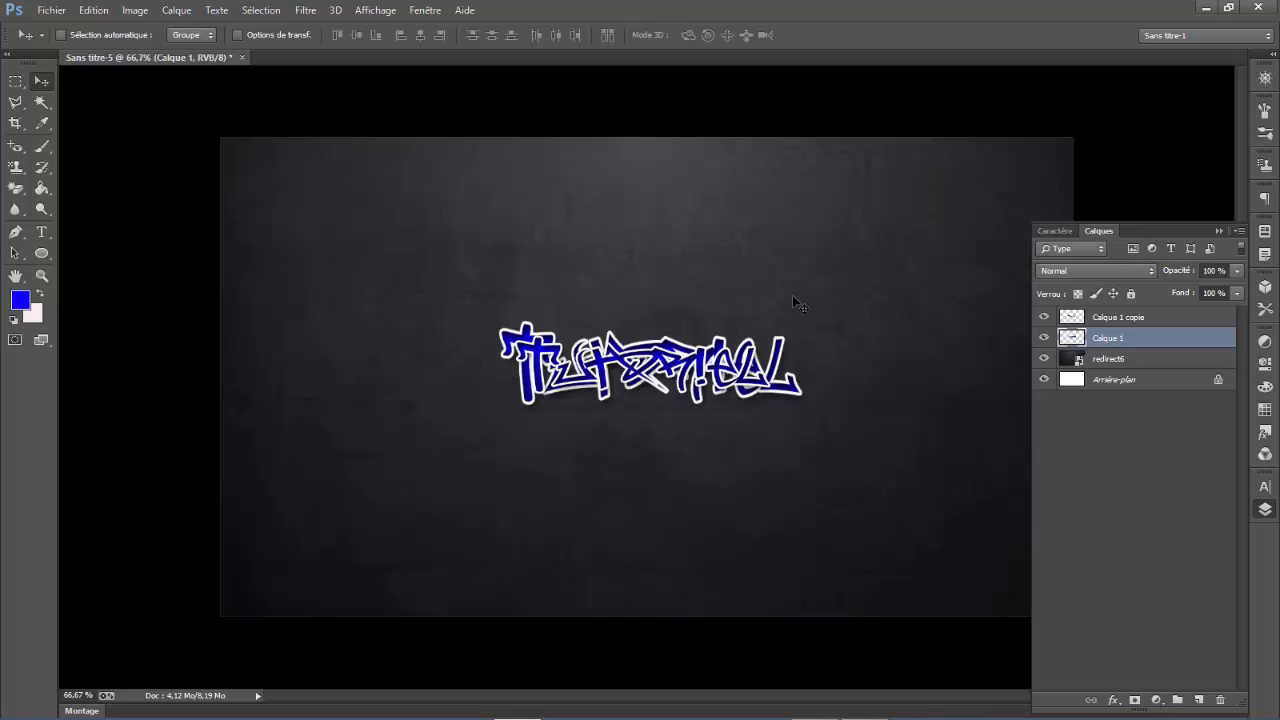
# - Desaturate the enlarged text layer behind the blue text
pyautogui.rightClick(1123, 343)
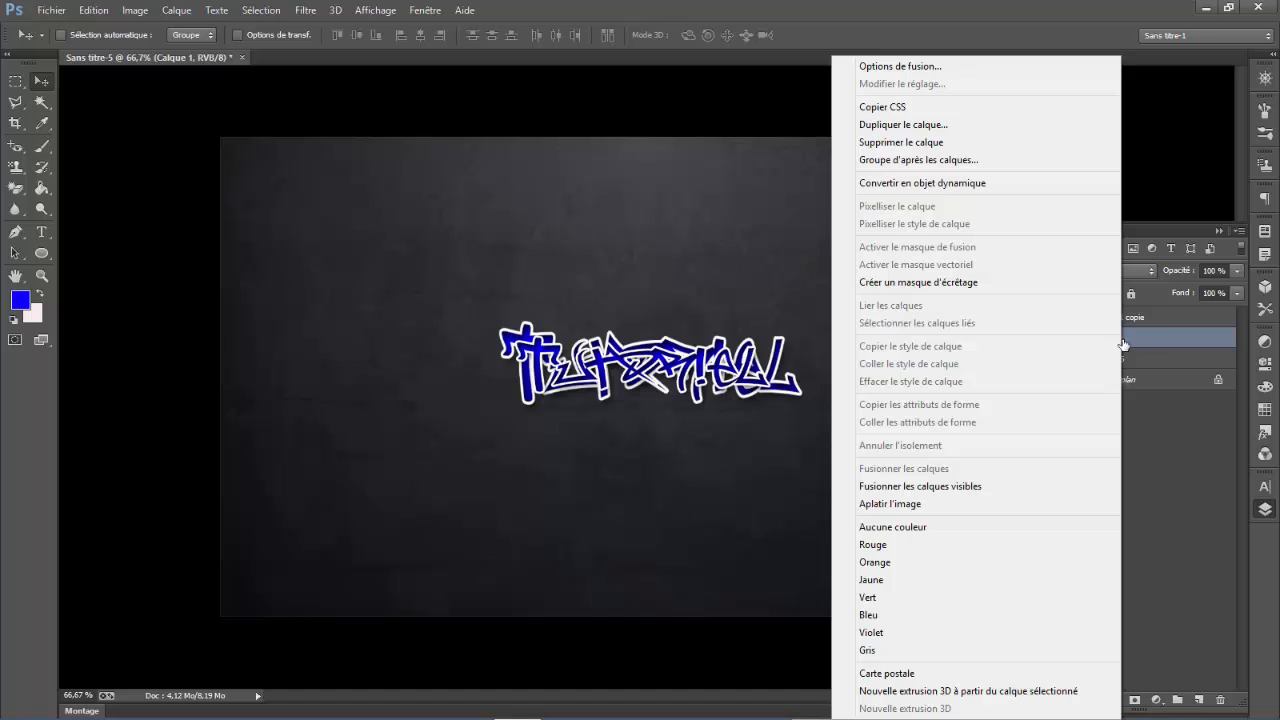
pyautogui.click(1122, 339)
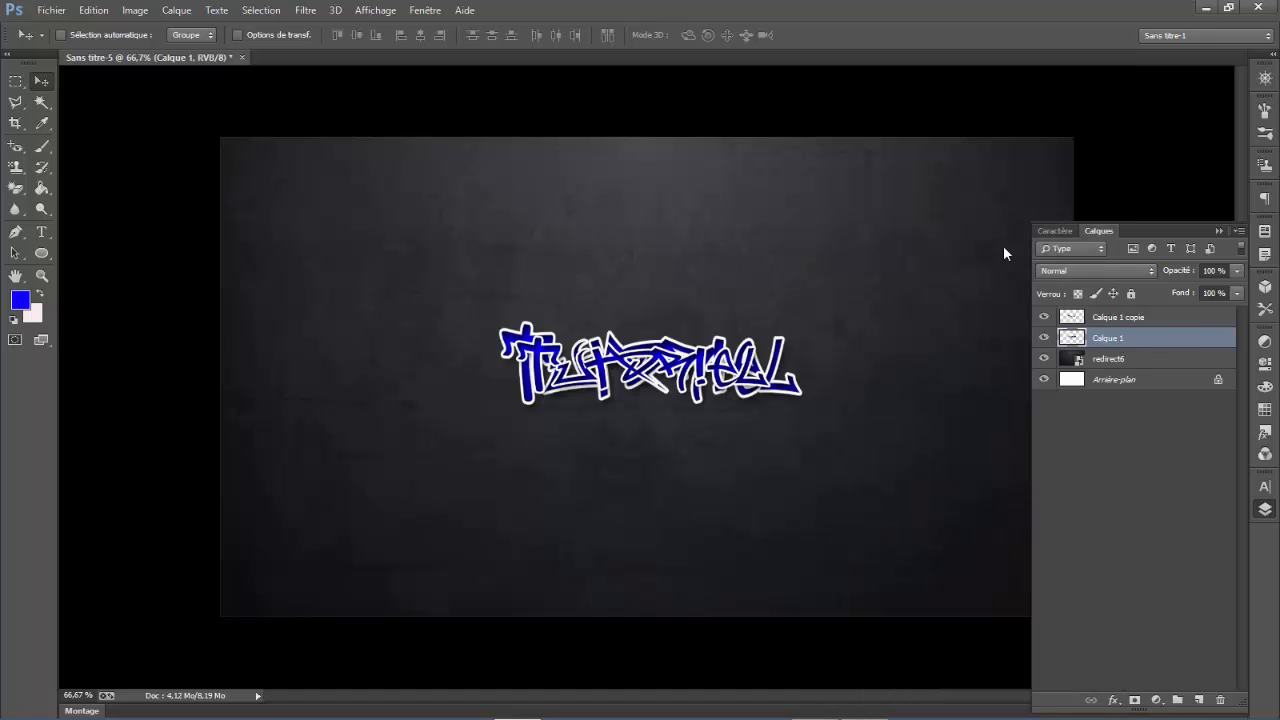
pyautogui.click(135, 10)
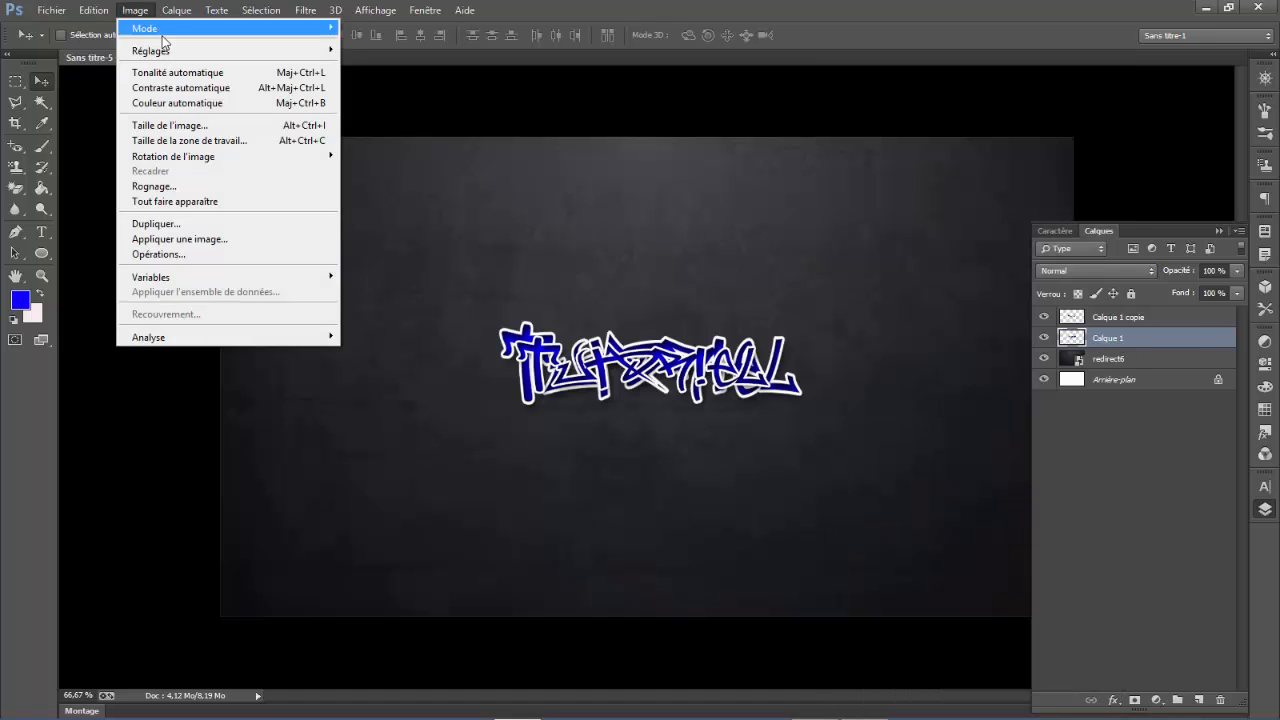
pyautogui.moveTo(181, 58)
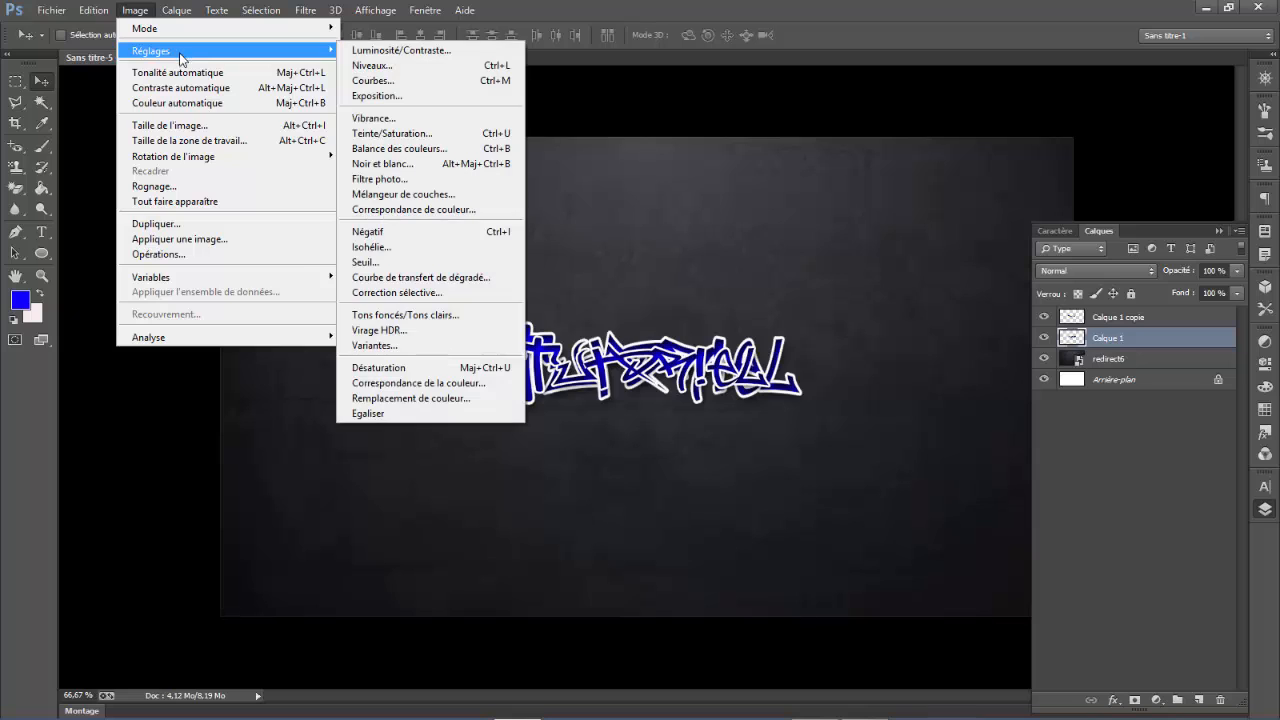
pyautogui.click(410, 368)
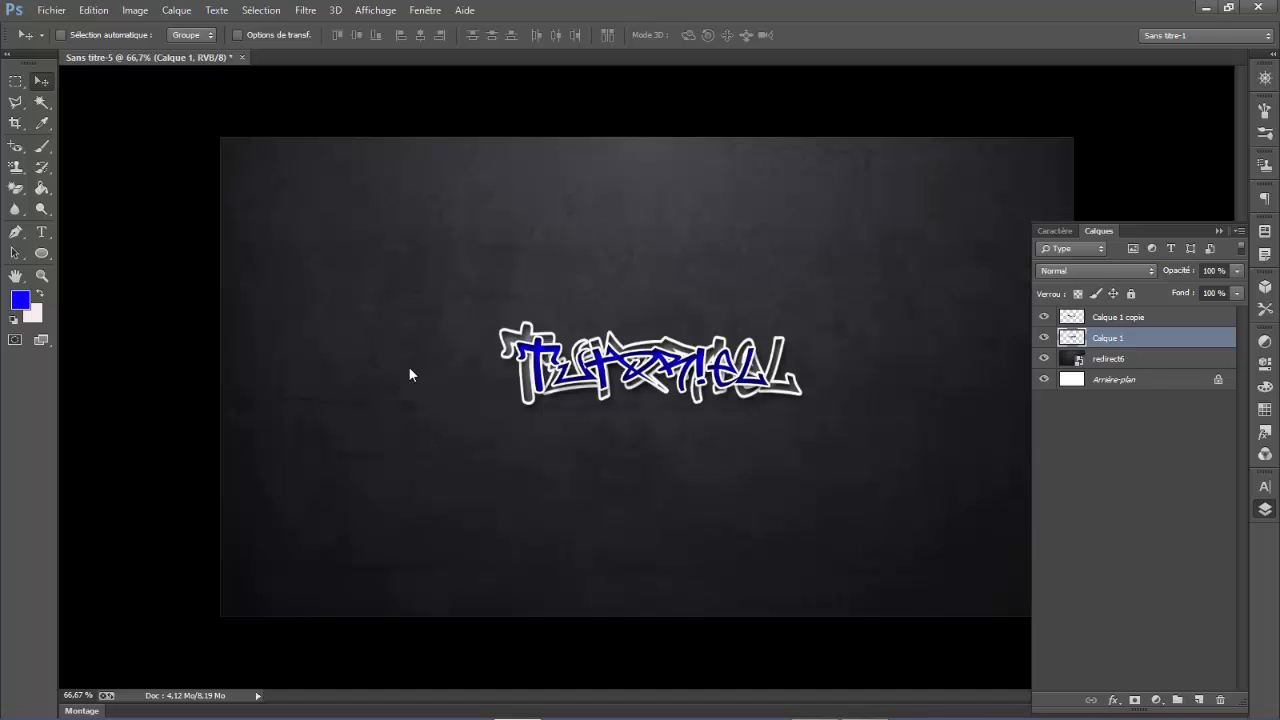
# - Set the enlarged text layer's blend mode to Incrustation and its opacity to 61%
pyautogui.click(1067, 271)
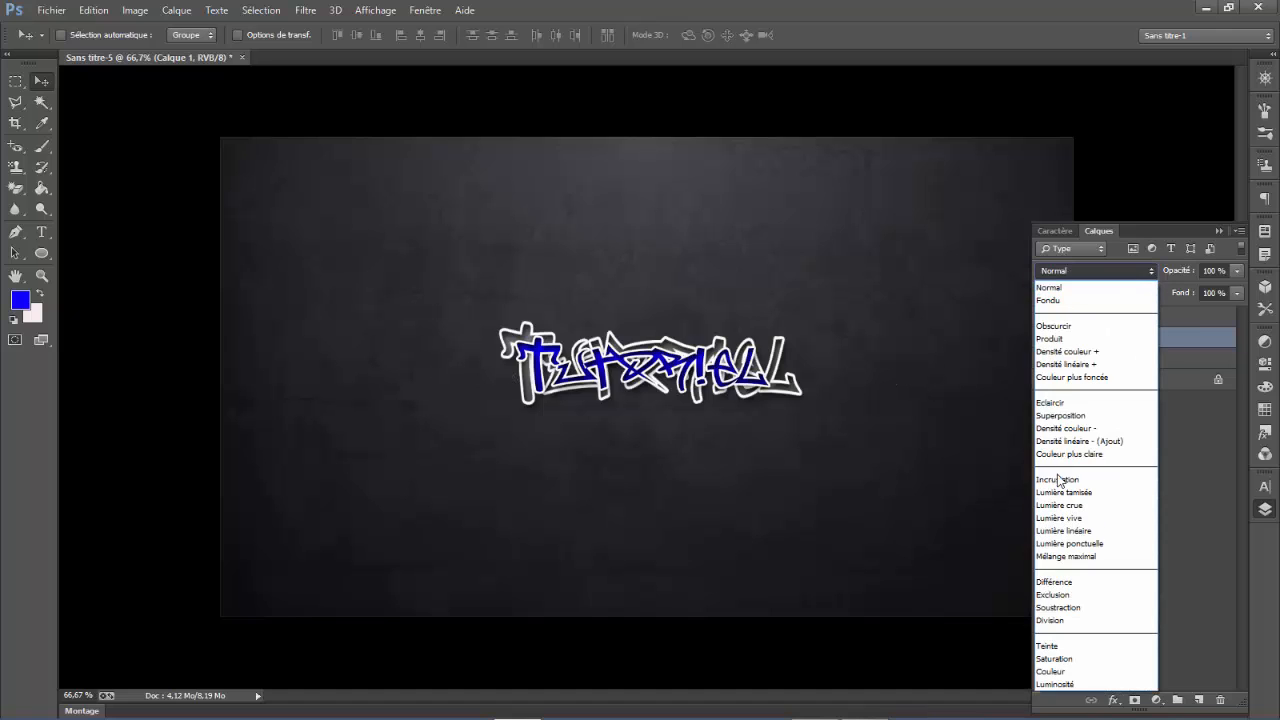
pyautogui.click(1059, 475)
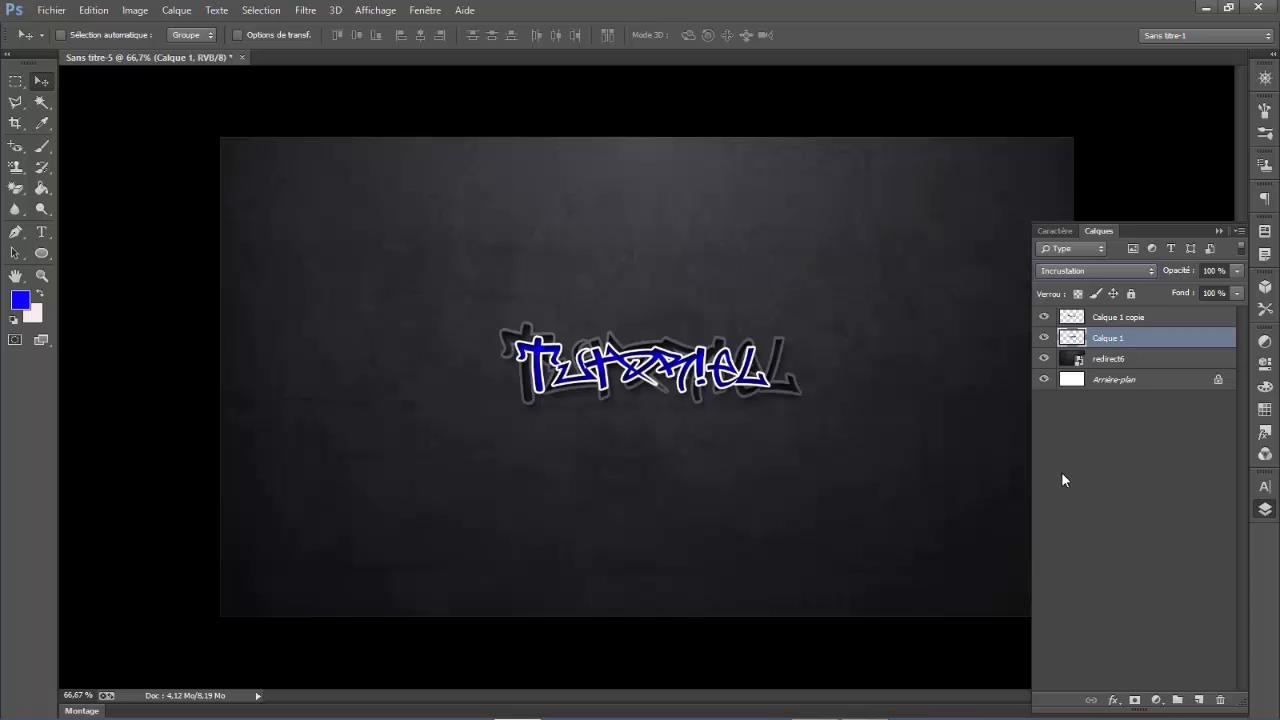
pyautogui.moveTo(1179, 278); pyautogui.dragTo(1148, 277)
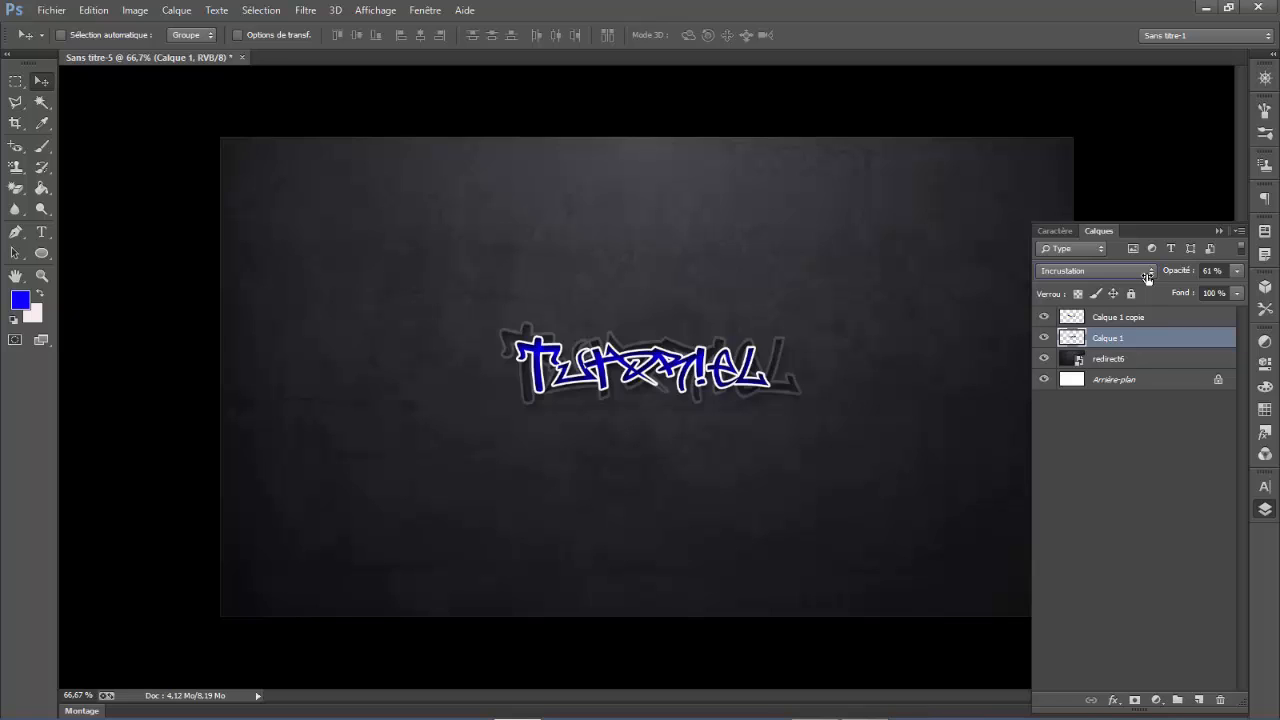
# - Place the image 1er a appliquer.jpg from the Bureau folder above the blue text layer Calque 1 copie
pyautogui.click(1140, 318)
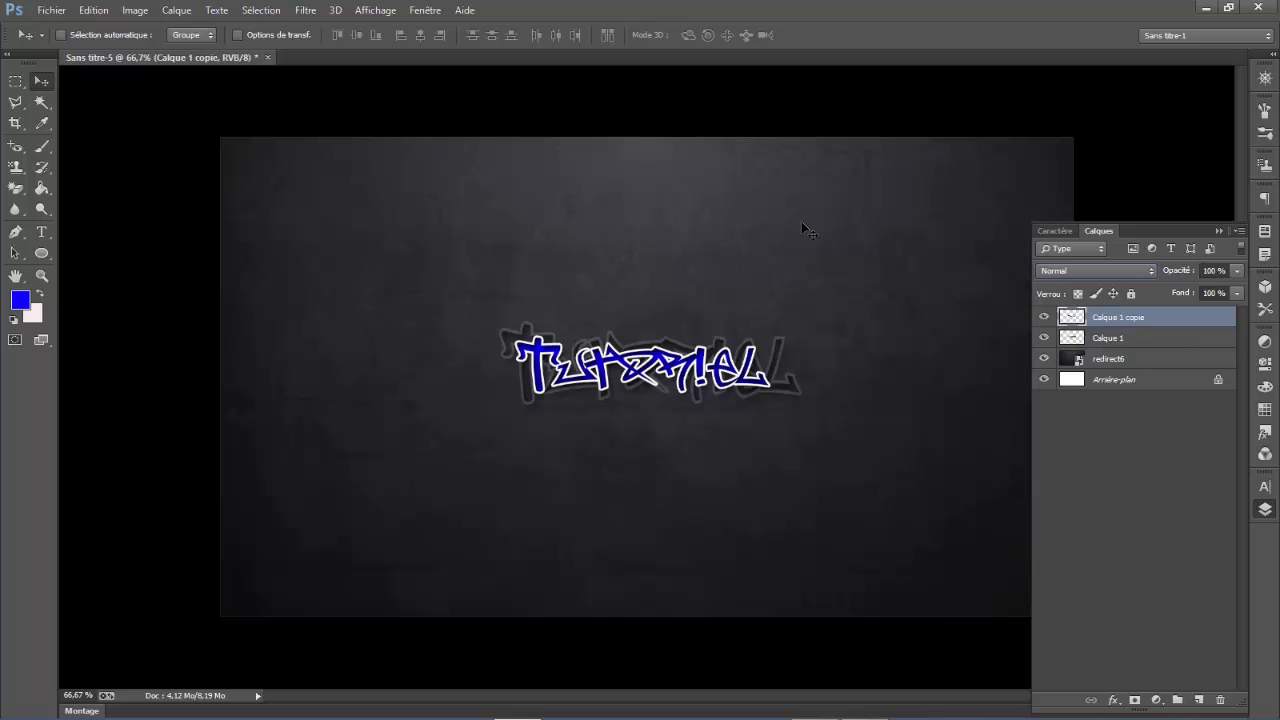
pyautogui.click(51, 10)
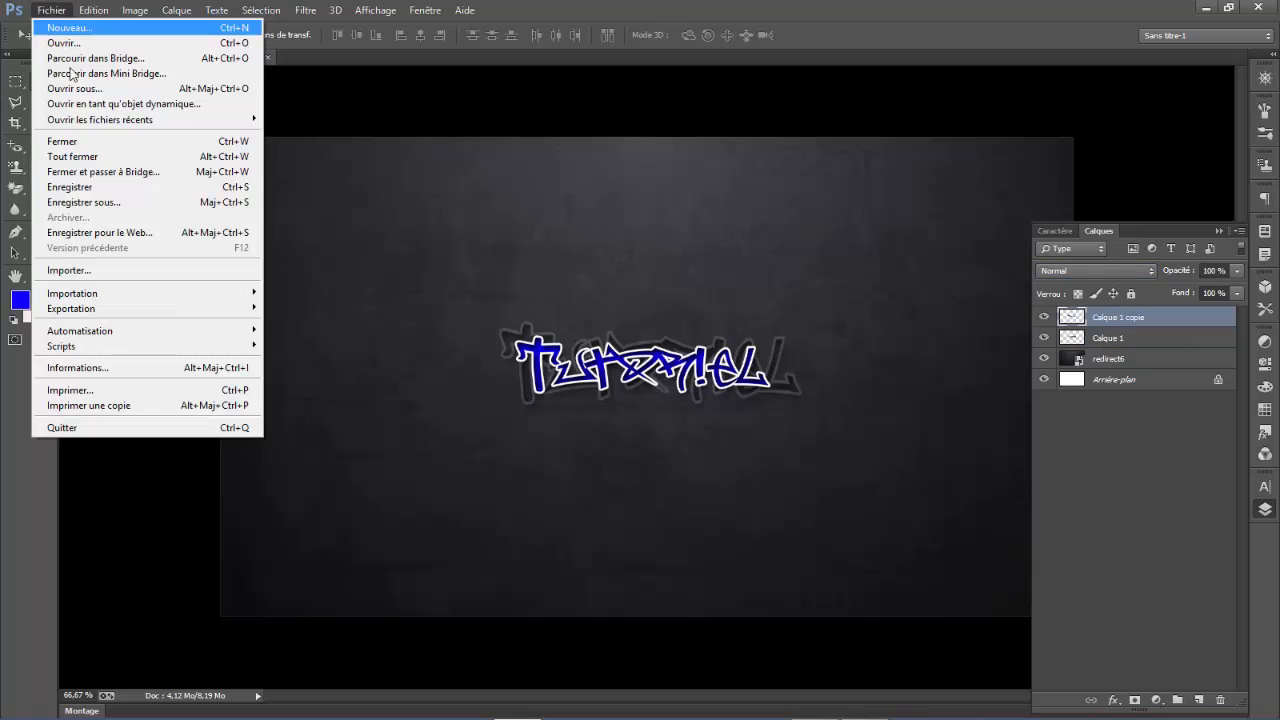
pyautogui.click(105, 273)
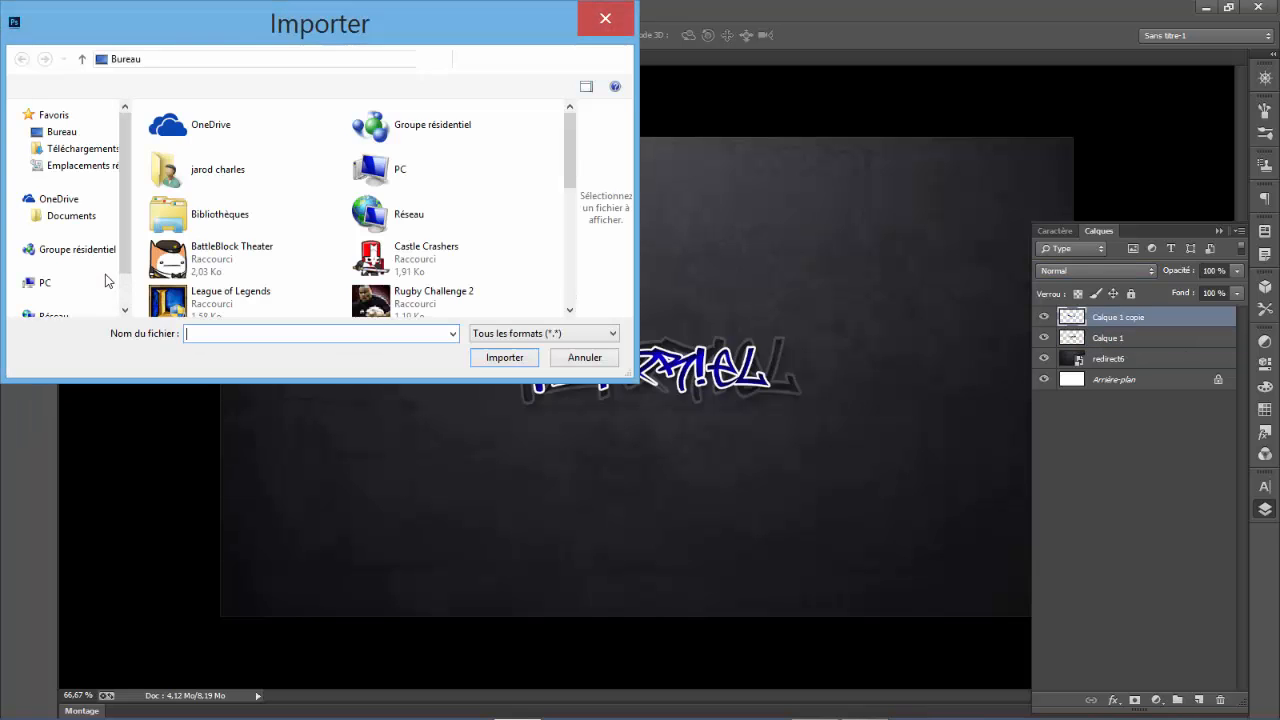
pyautogui.moveTo(568, 148); pyautogui.dragTo(569, 229)
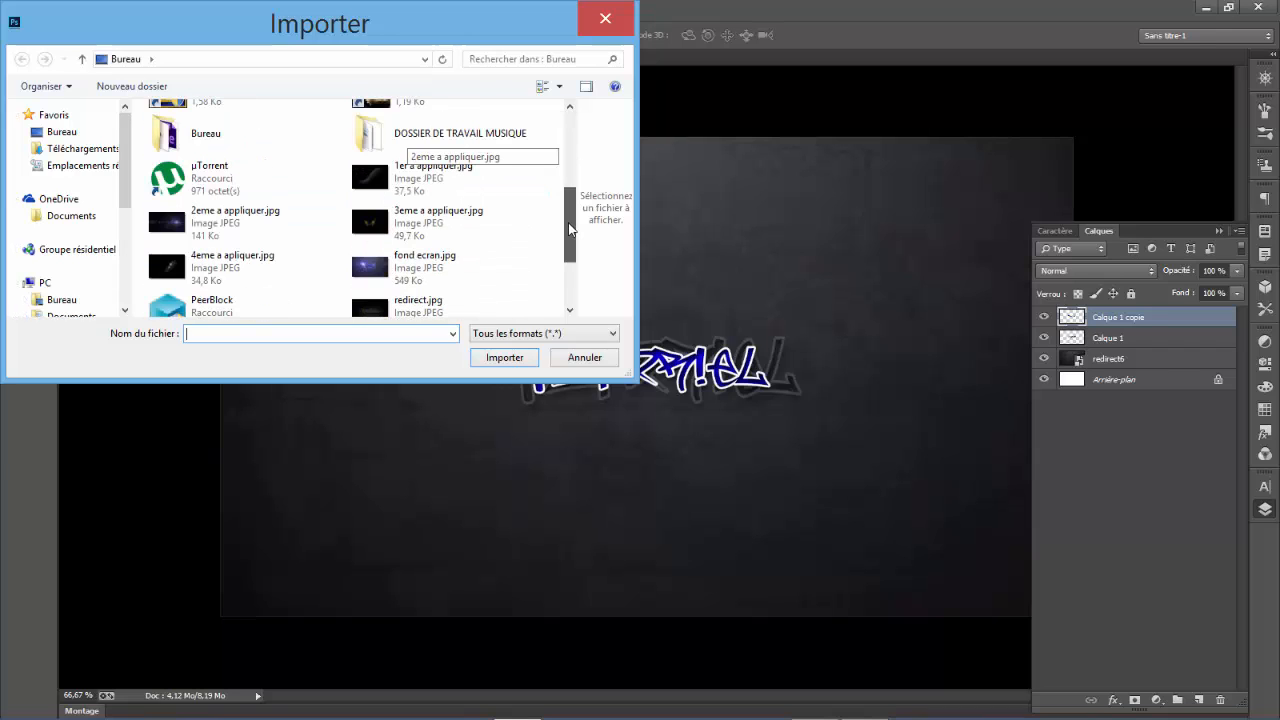
pyautogui.click(430, 194)
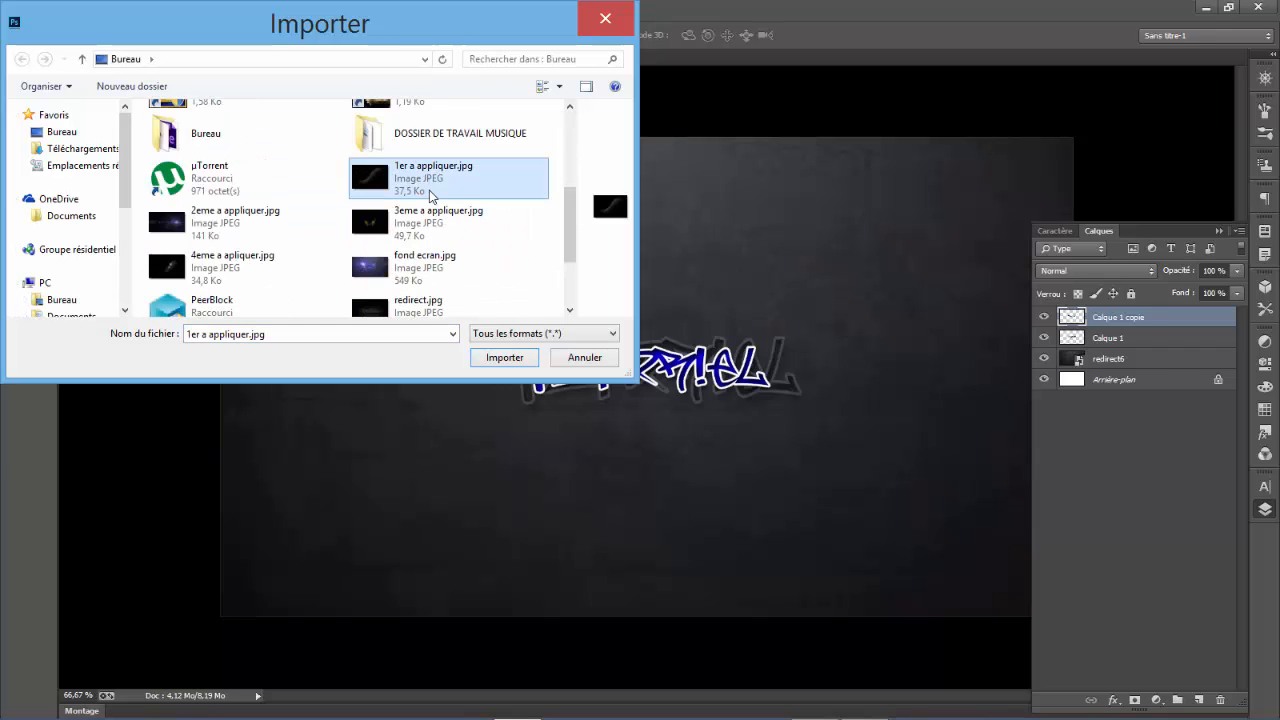
pyautogui.click(487, 362)
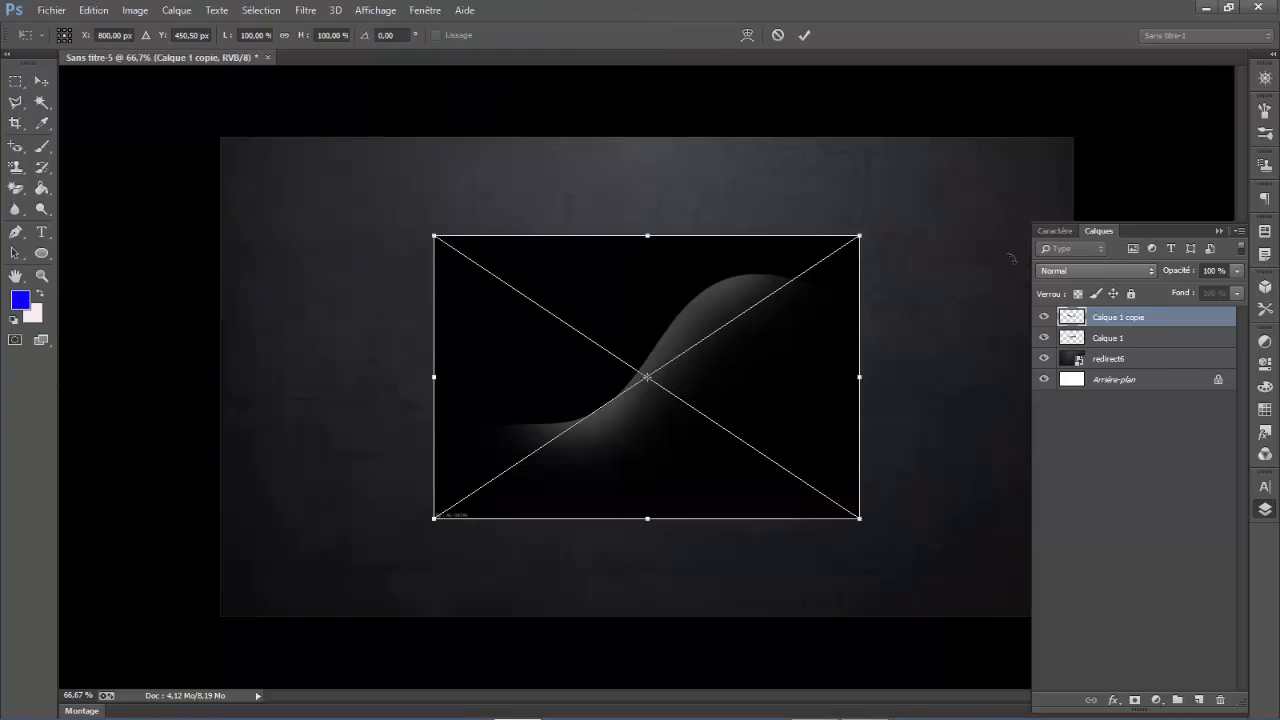
# - Enlarge the placed curve image to about 245% width and 209% height so it covers the whole canvas, and commit it
pyautogui.click(1219, 231)
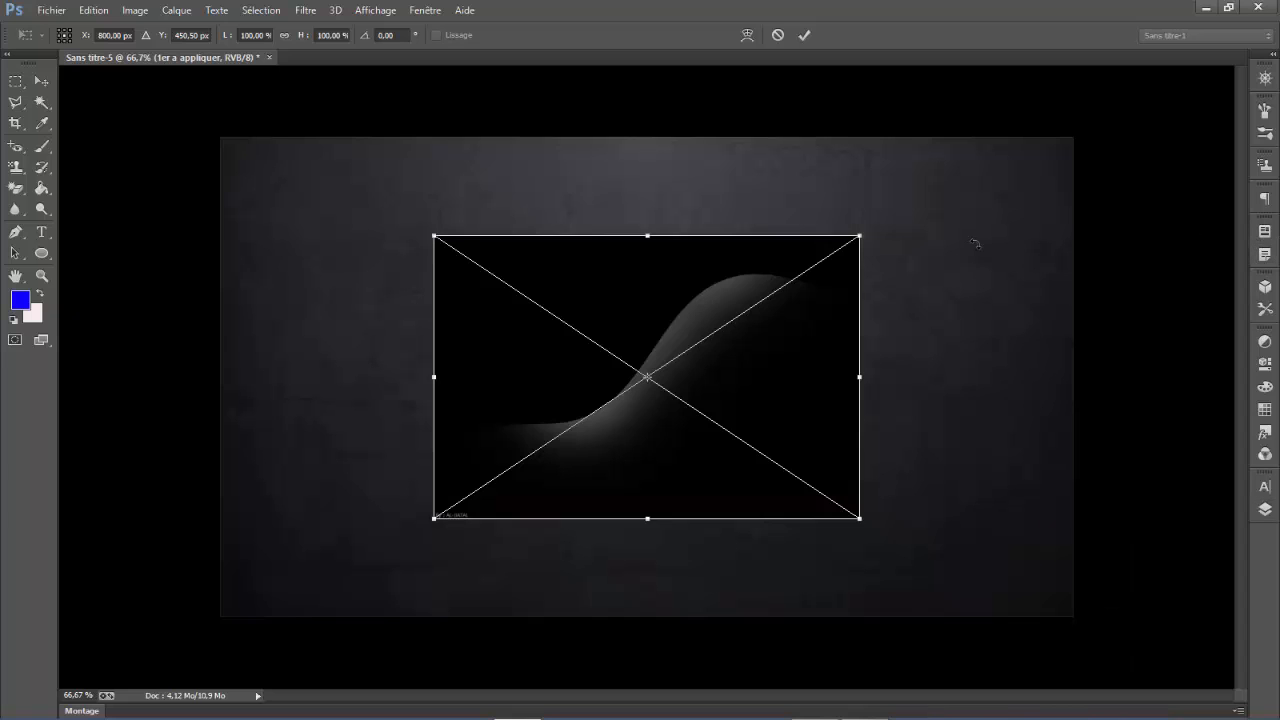
pyautogui.moveTo(860, 235); pyautogui.dragTo(1124, 108)
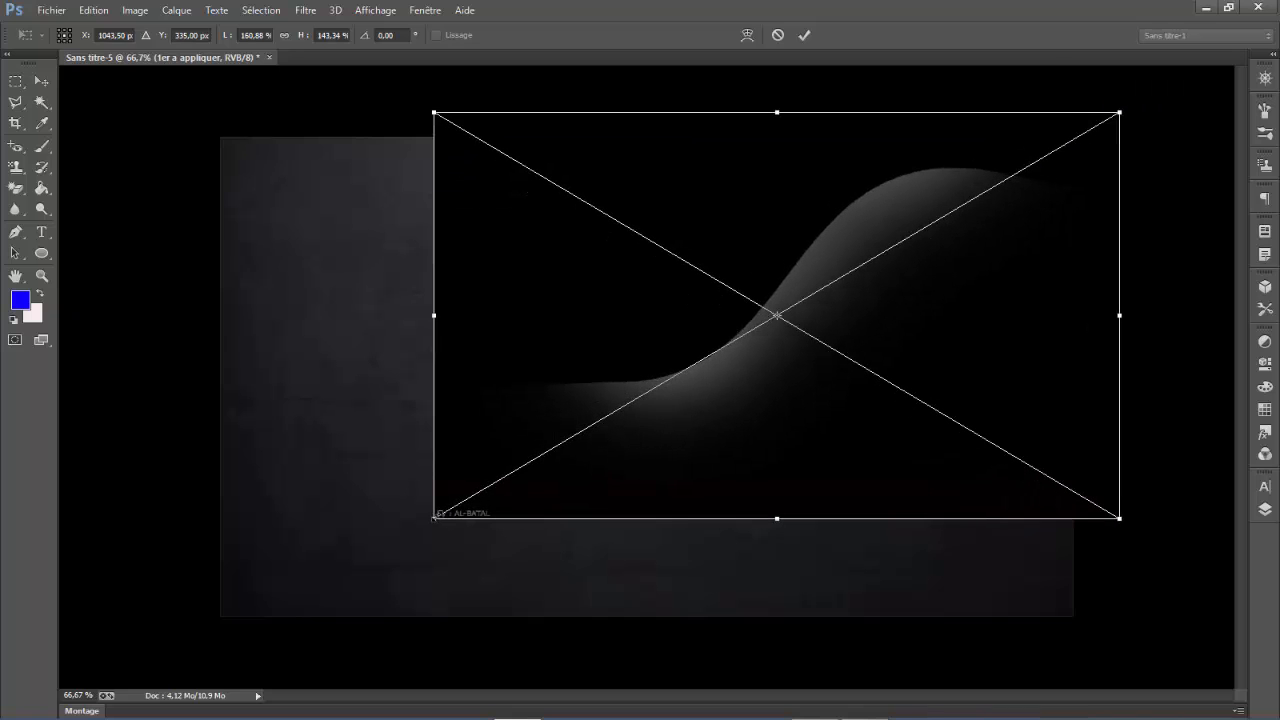
pyautogui.moveTo(434, 519); pyautogui.dragTo(73, 706)
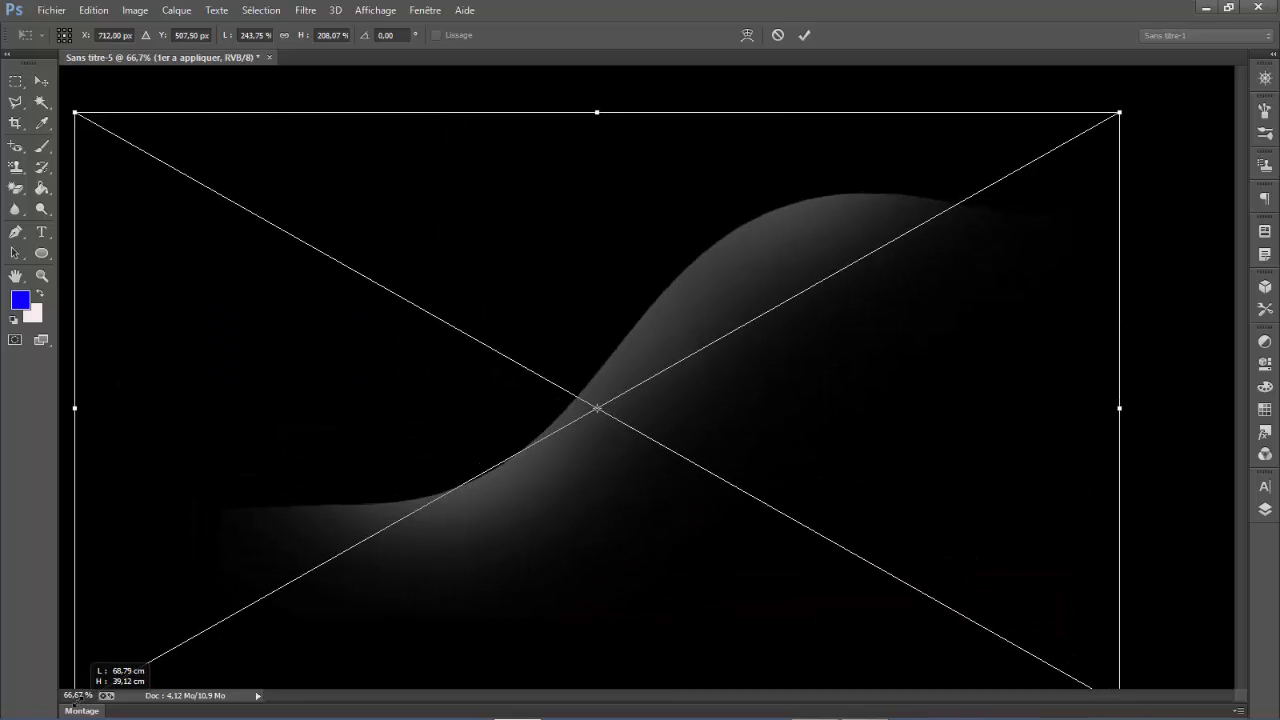
pyautogui.click(41, 81)
pyautogui.click(572, 296)
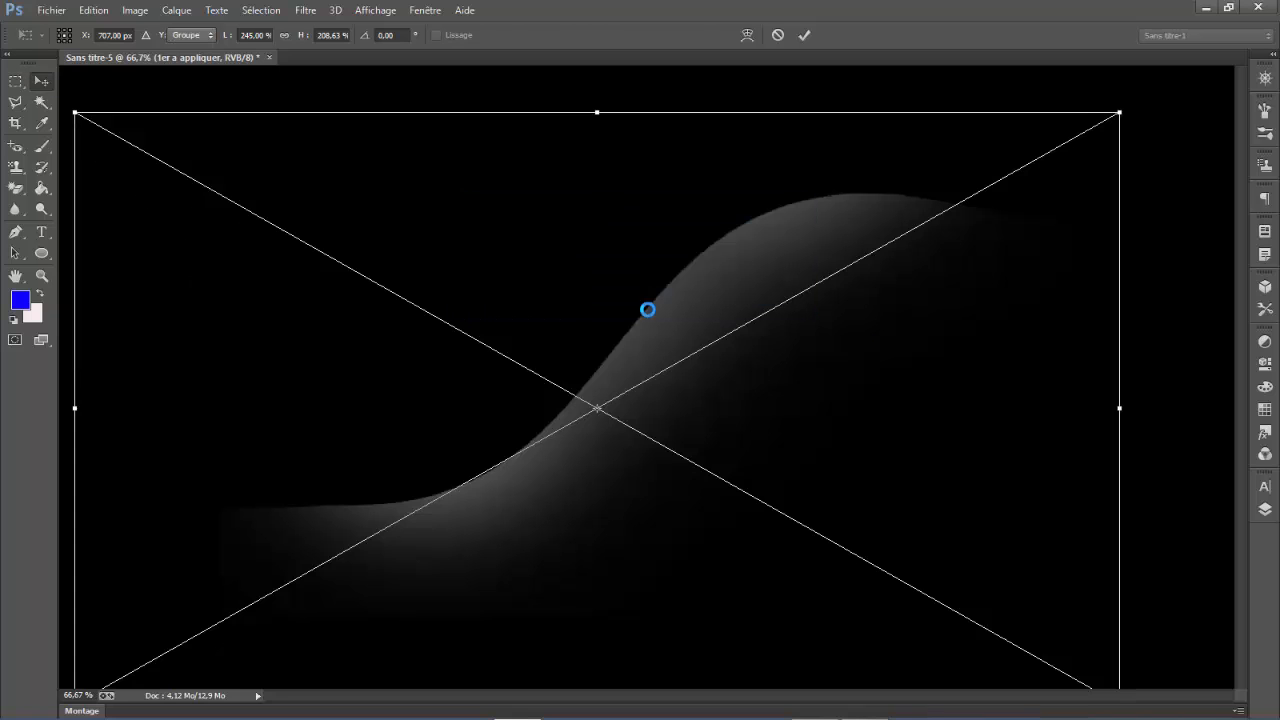
# - Set the 1er a appliquer layer's blend mode to Densité couleur - and its opacity to 35%
pyautogui.click(1266, 509)
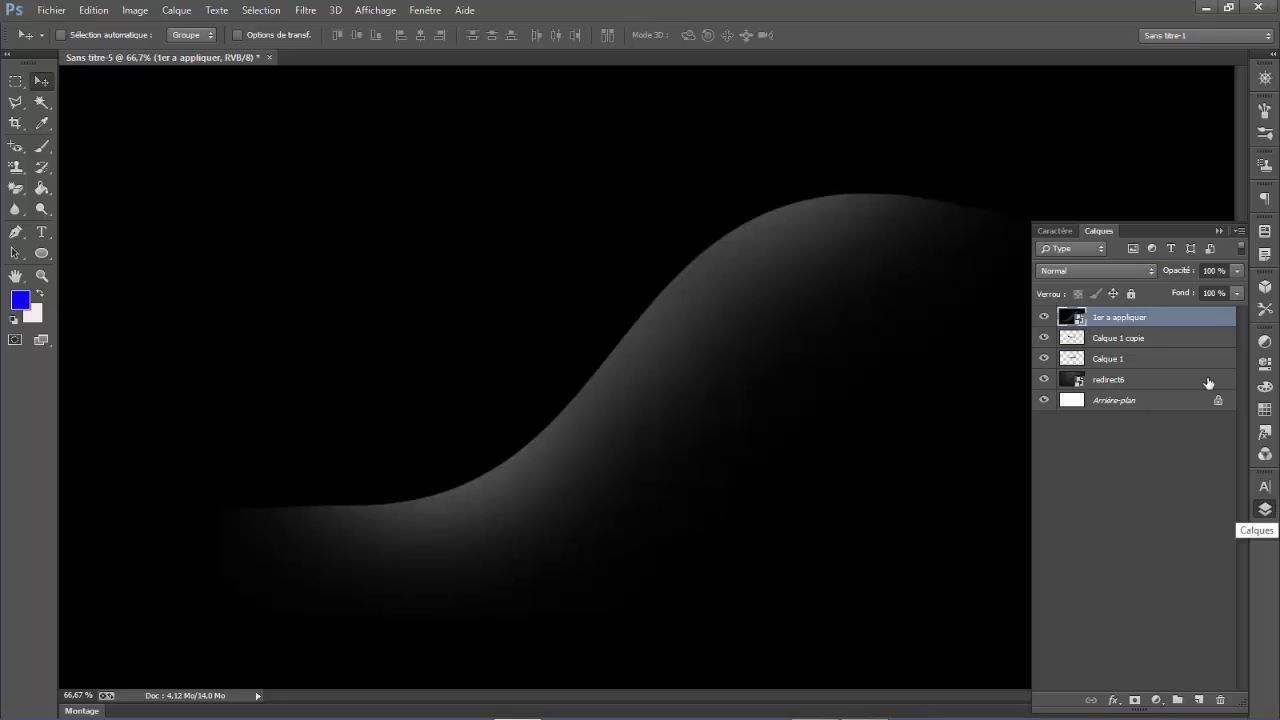
pyautogui.click(1113, 271)
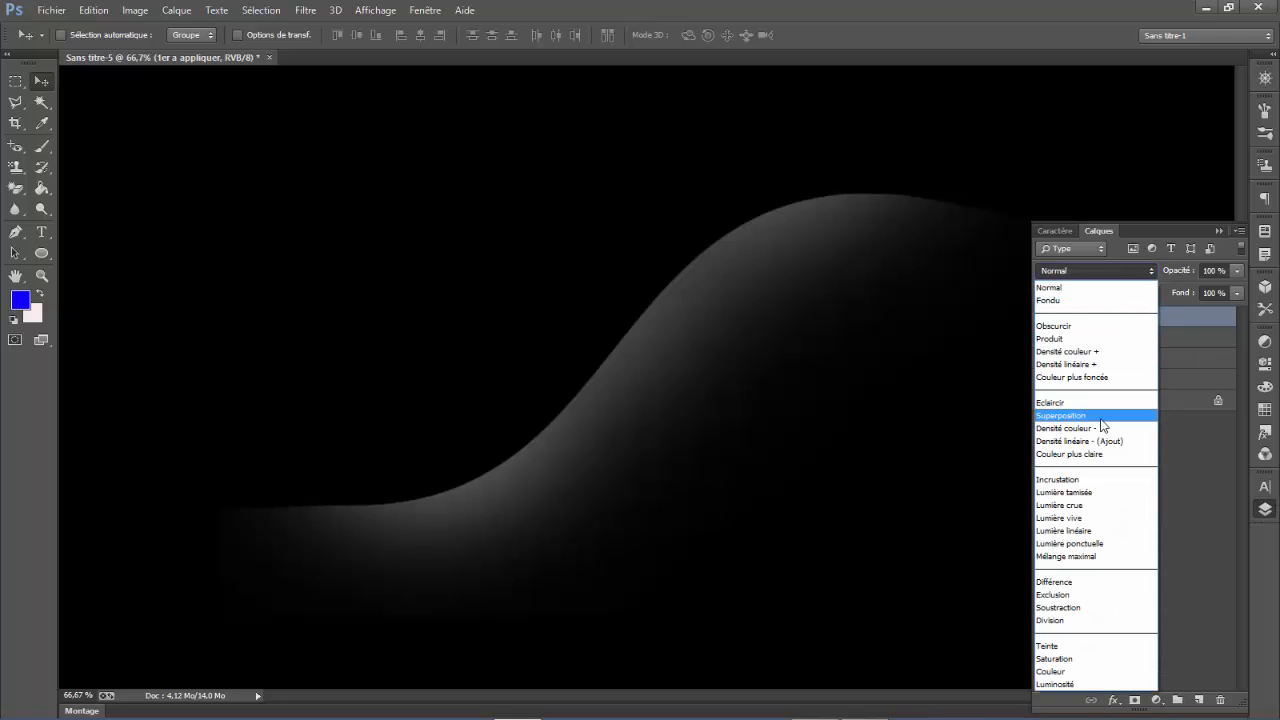
pyautogui.click(1100, 418)
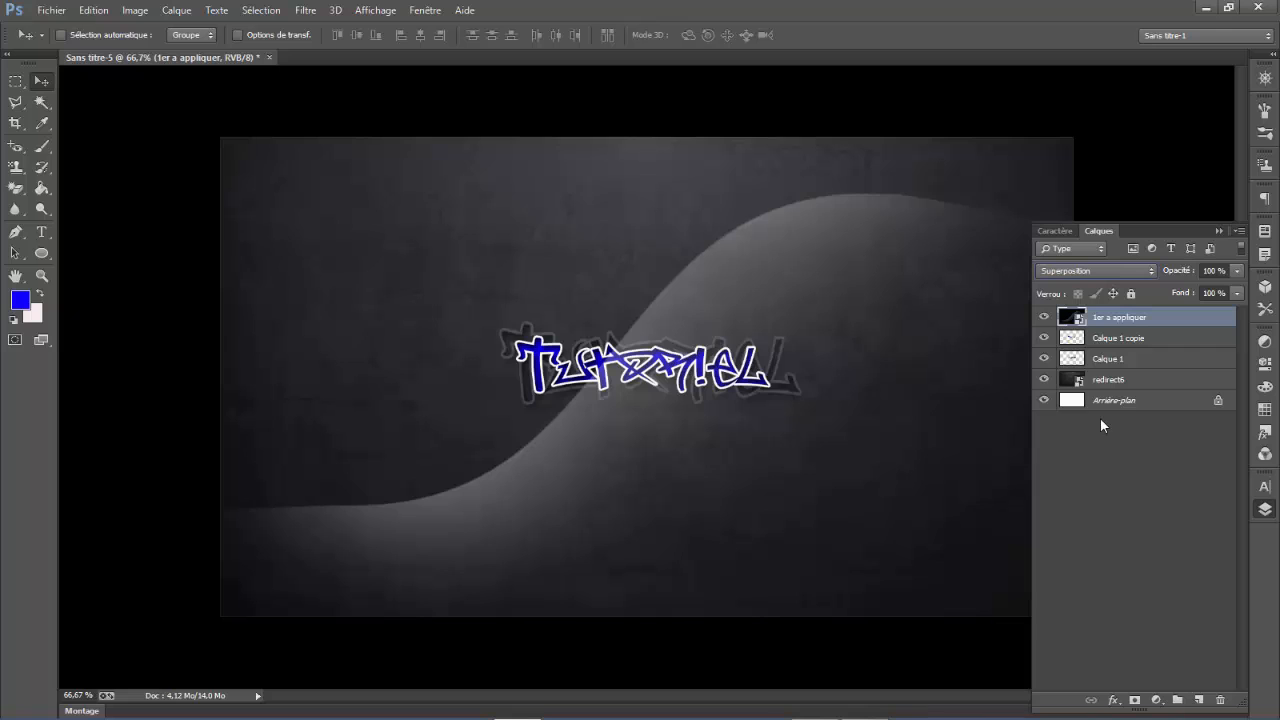
pyautogui.click(1096, 271)
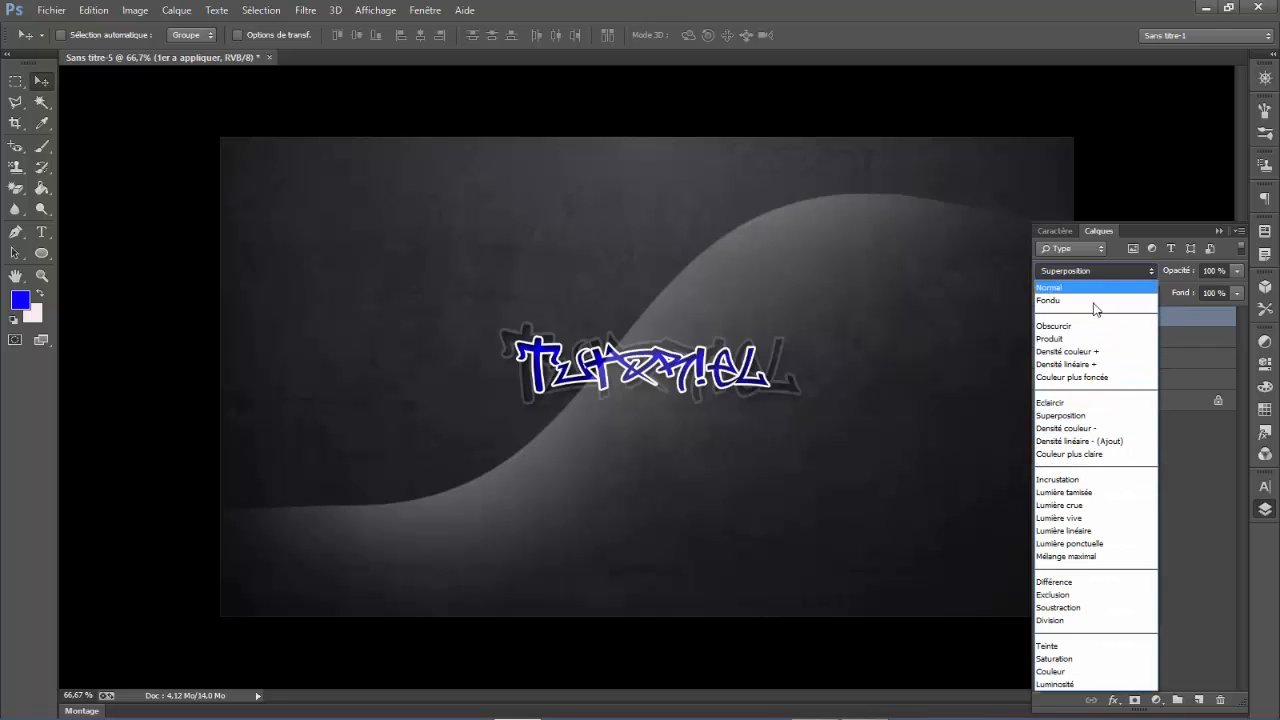
pyautogui.click(1100, 428)
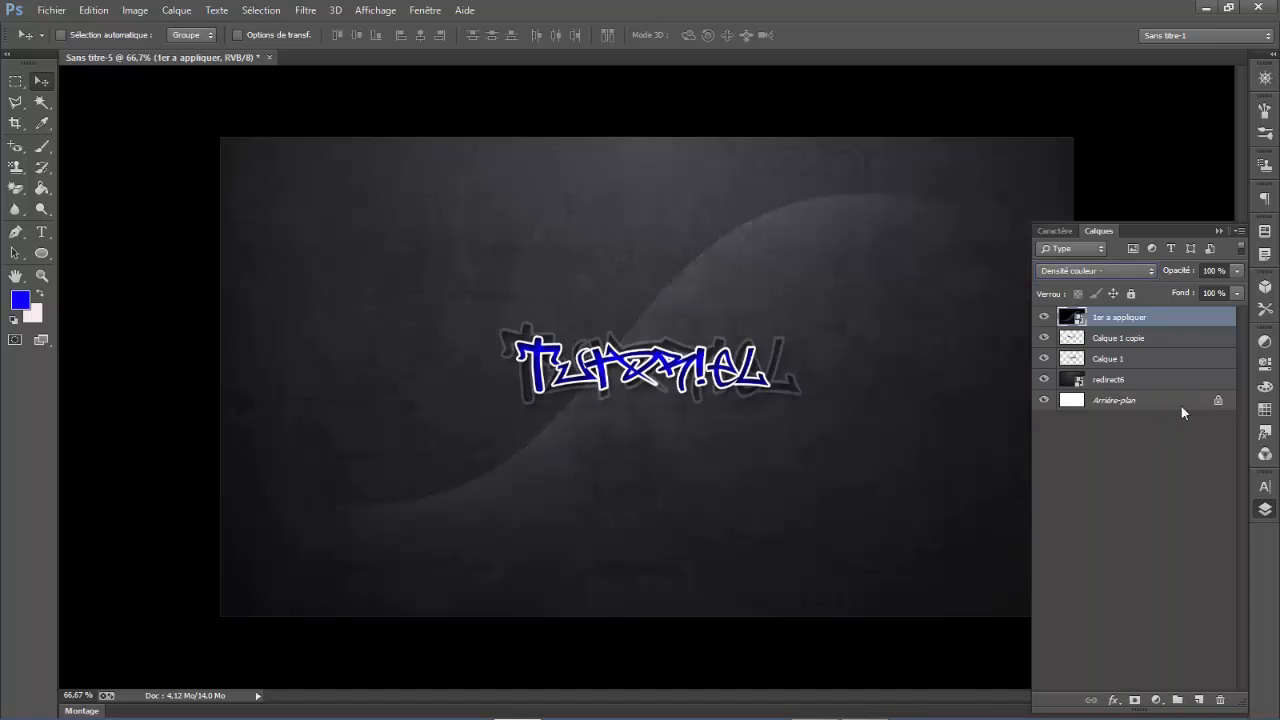
pyautogui.moveTo(1185, 273); pyautogui.dragTo(1135, 296)
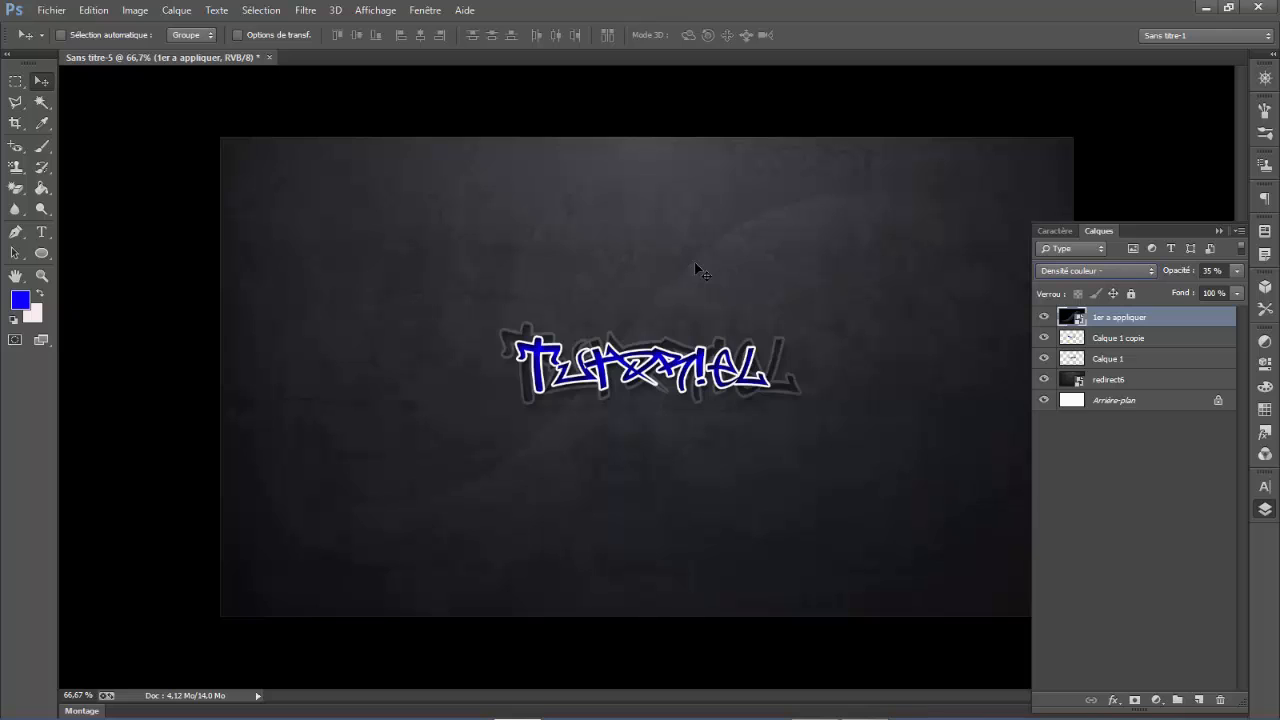
# - Place the image 2eme a appliquer.jpg from the Bureau folder above the 1er a appliquer layer
pyautogui.moveTo(866, 712)
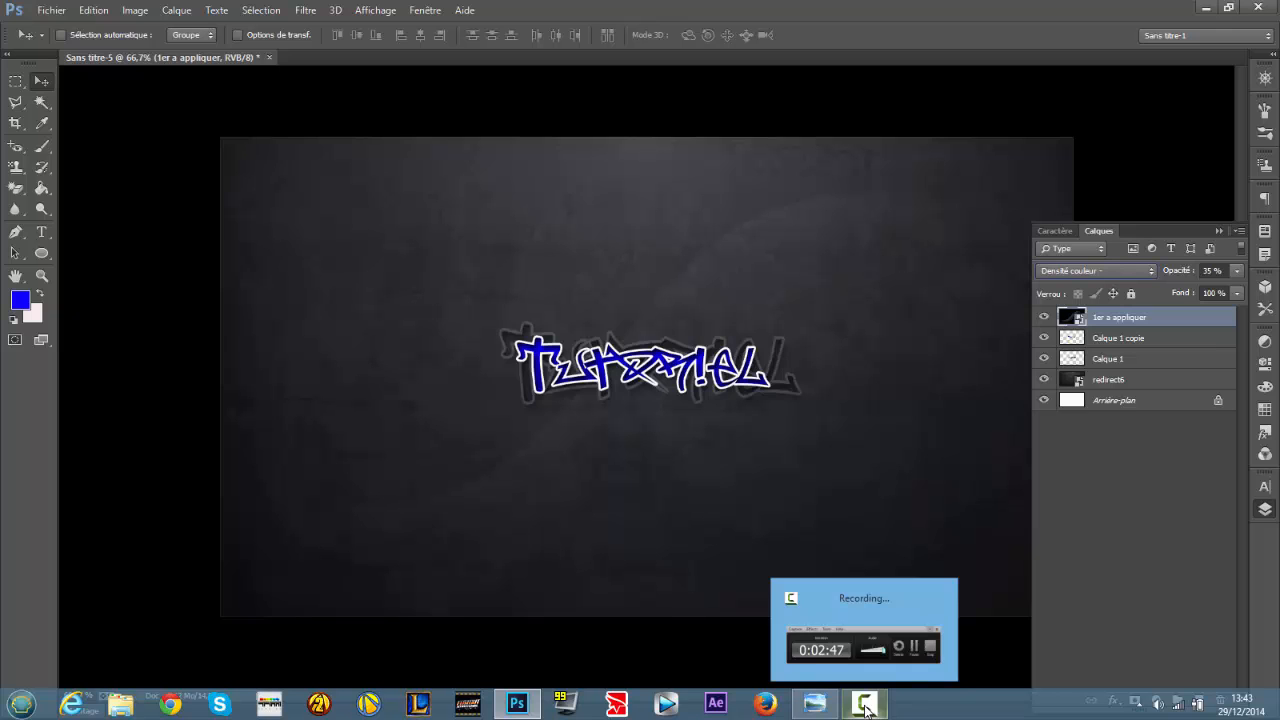
pyautogui.click(51, 10)
pyautogui.click(97, 268)
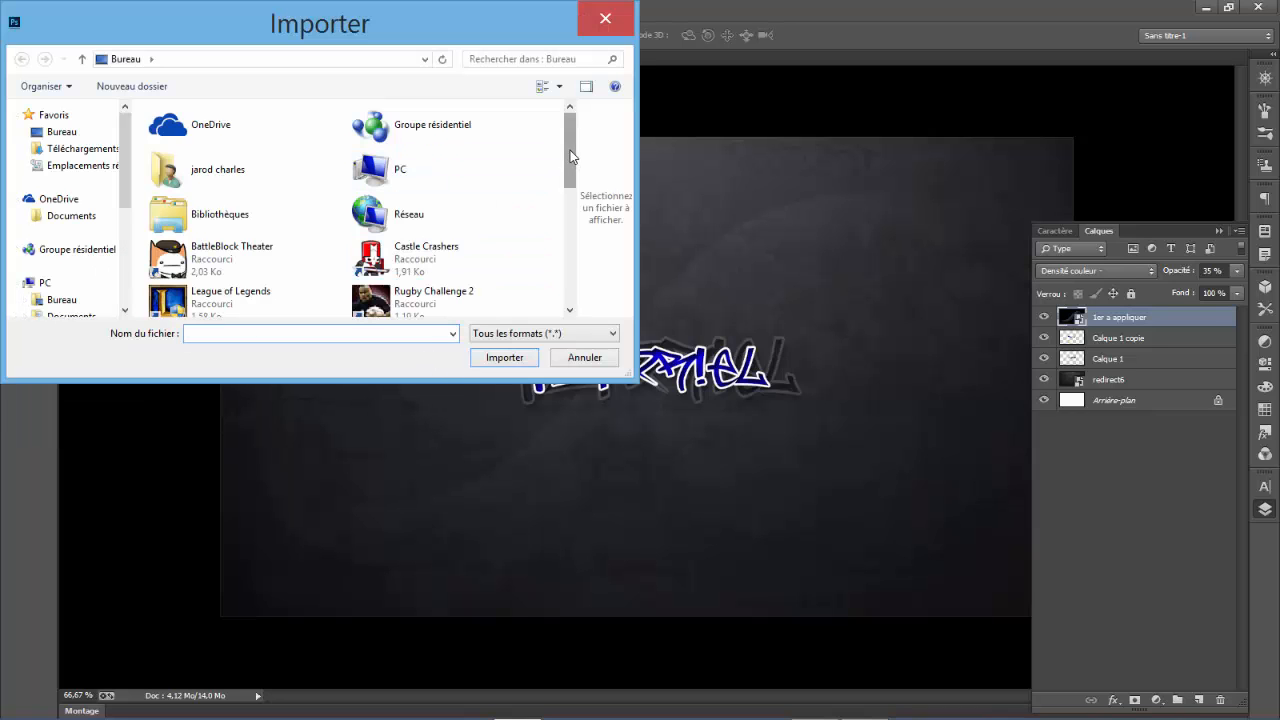
pyautogui.moveTo(570, 155); pyautogui.dragTo(576, 238)
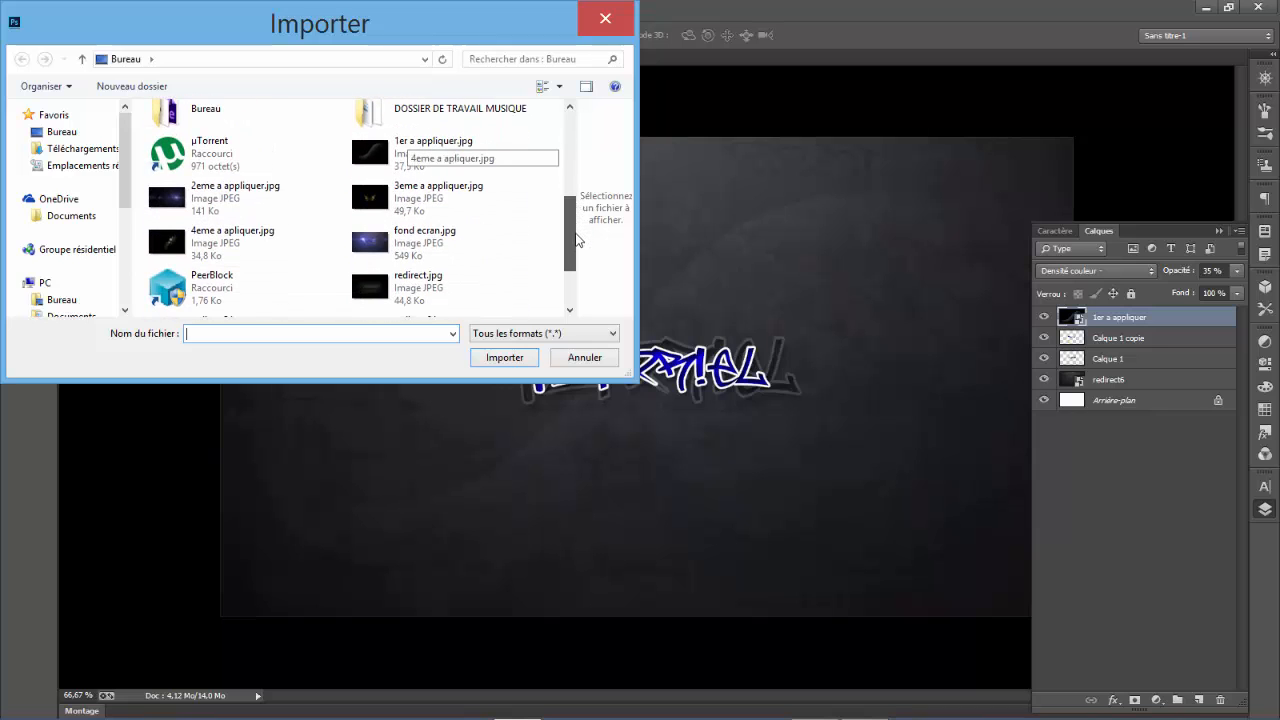
pyautogui.click(296, 210)
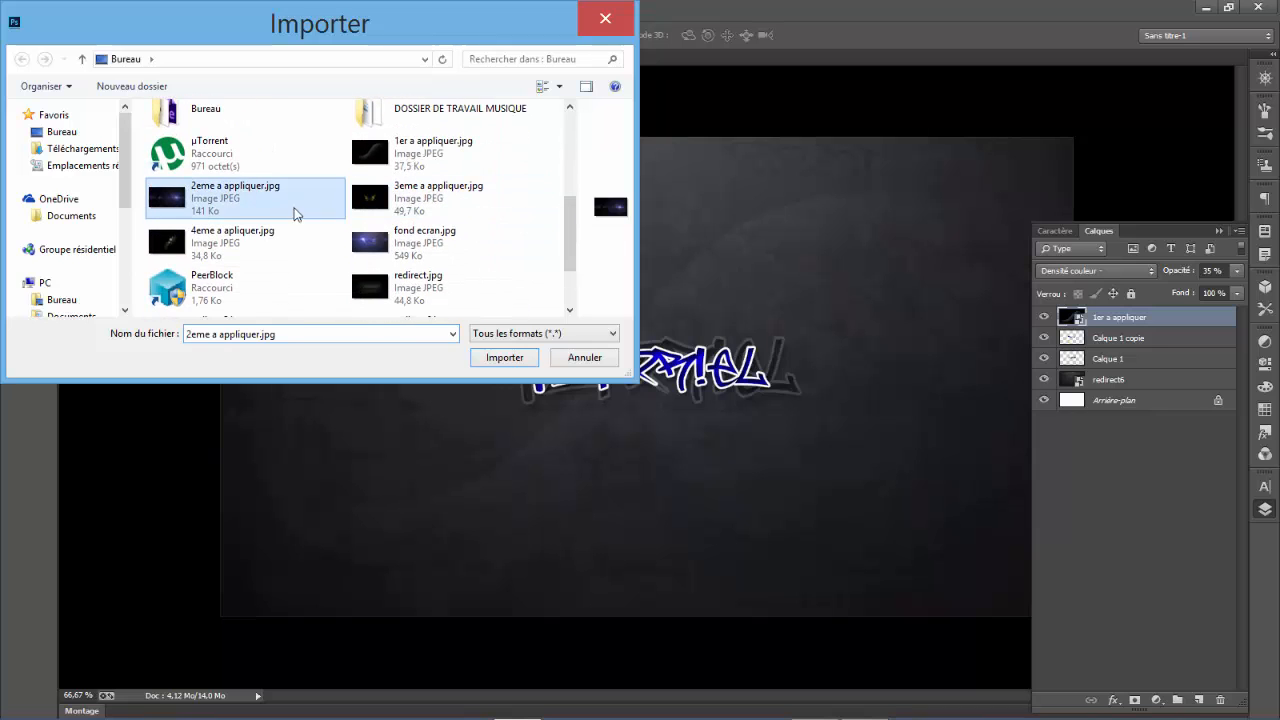
pyautogui.click(510, 362)
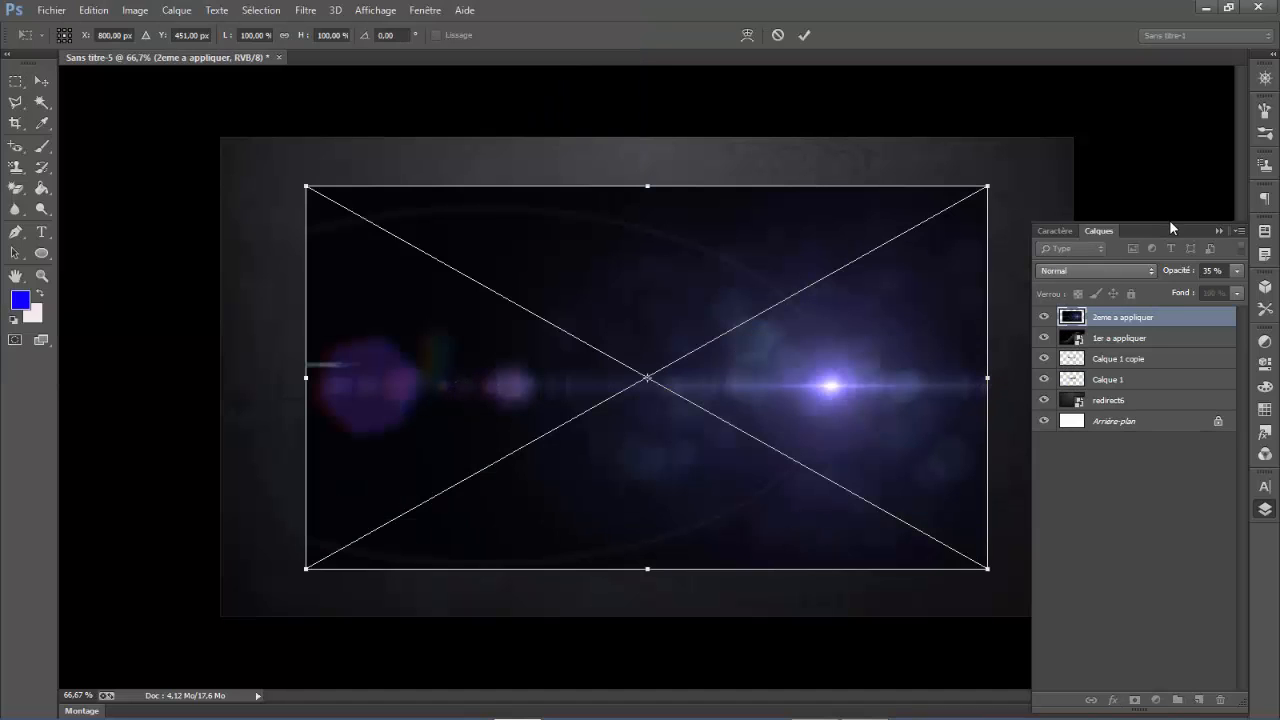
# - Widen the placed lens flare image to 112.5% up to the canvas's right edge and flip it horizontally
pyautogui.click(1216, 231)
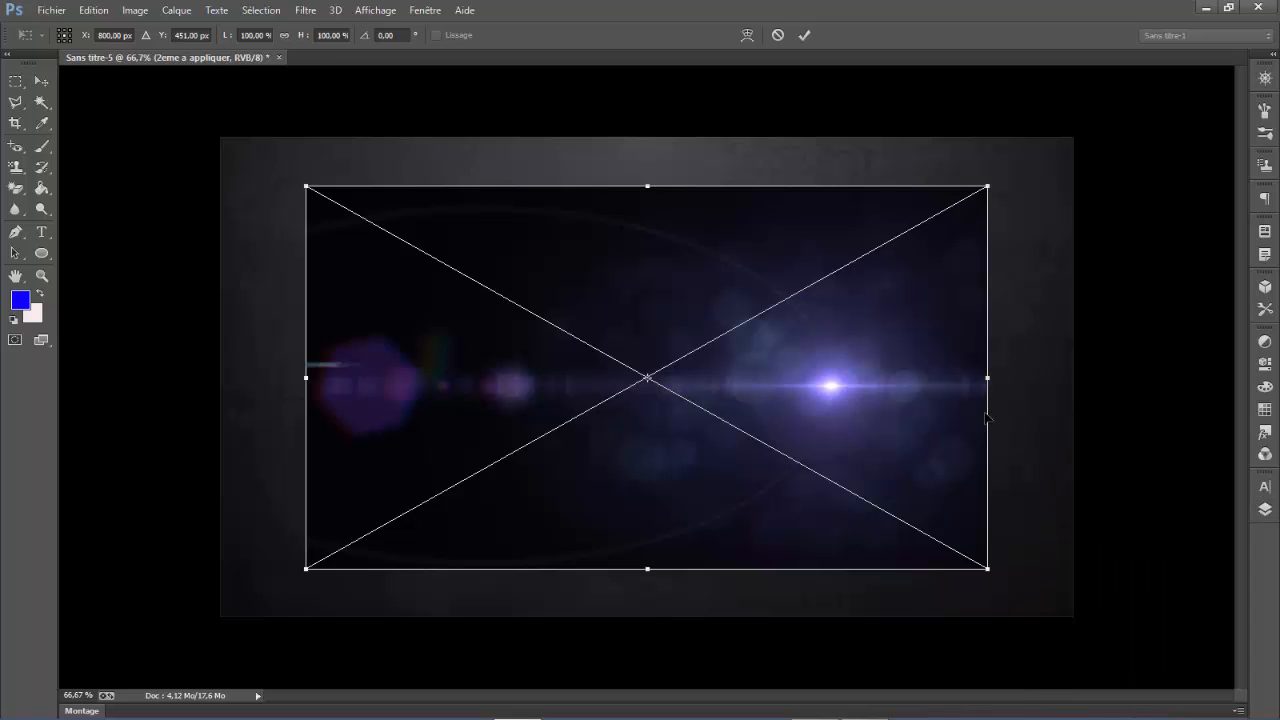
pyautogui.moveTo(985, 378); pyautogui.dragTo(1073, 377)
pyautogui.rightClick(576, 386)
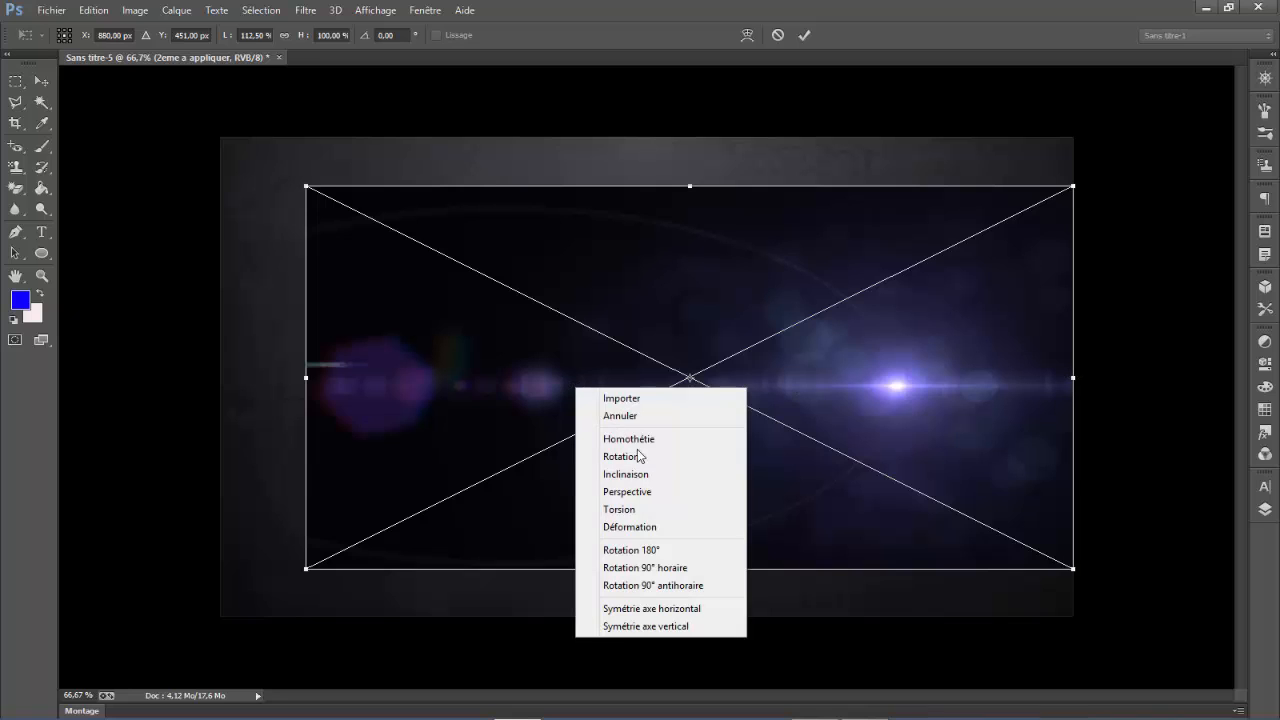
pyautogui.click(670, 611)
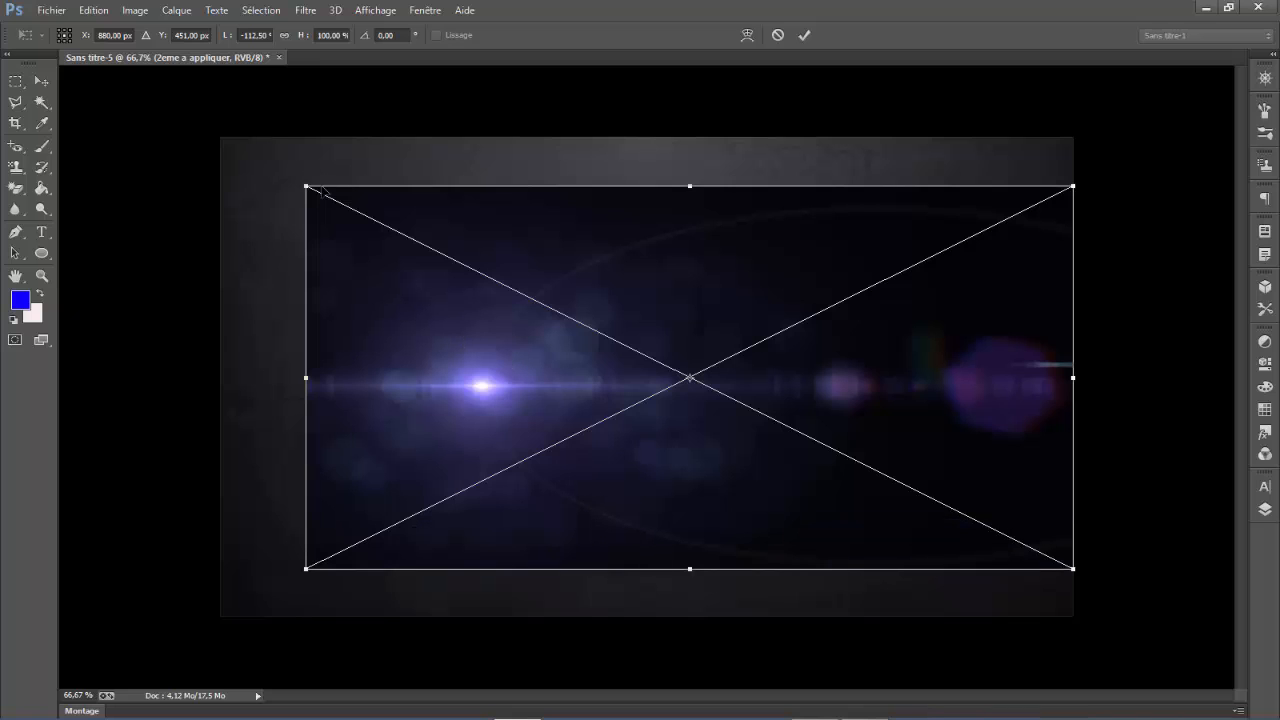
# - Enlarge the lens flare image to about 146% width and 141% height over the canvas and shift it slightly upward
pyautogui.moveTo(306, 186); pyautogui.dragTo(144, 91)
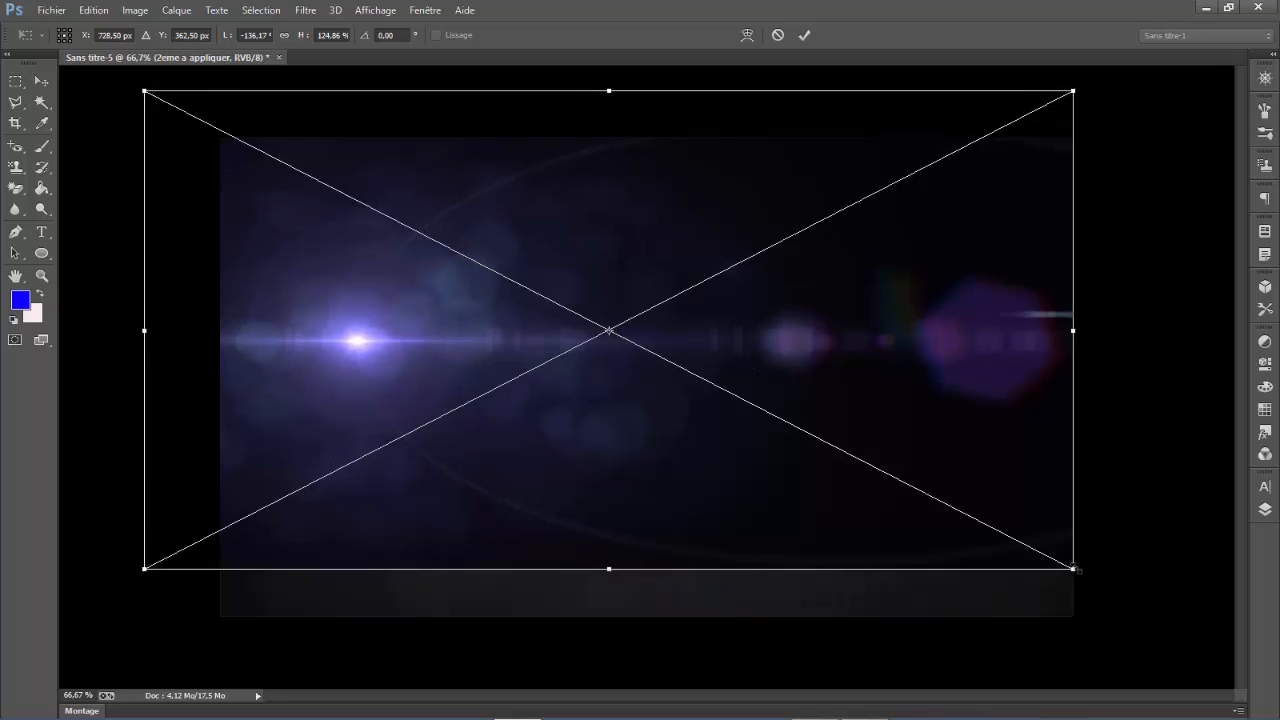
pyautogui.moveTo(1074, 569); pyautogui.dragTo(1149, 634)
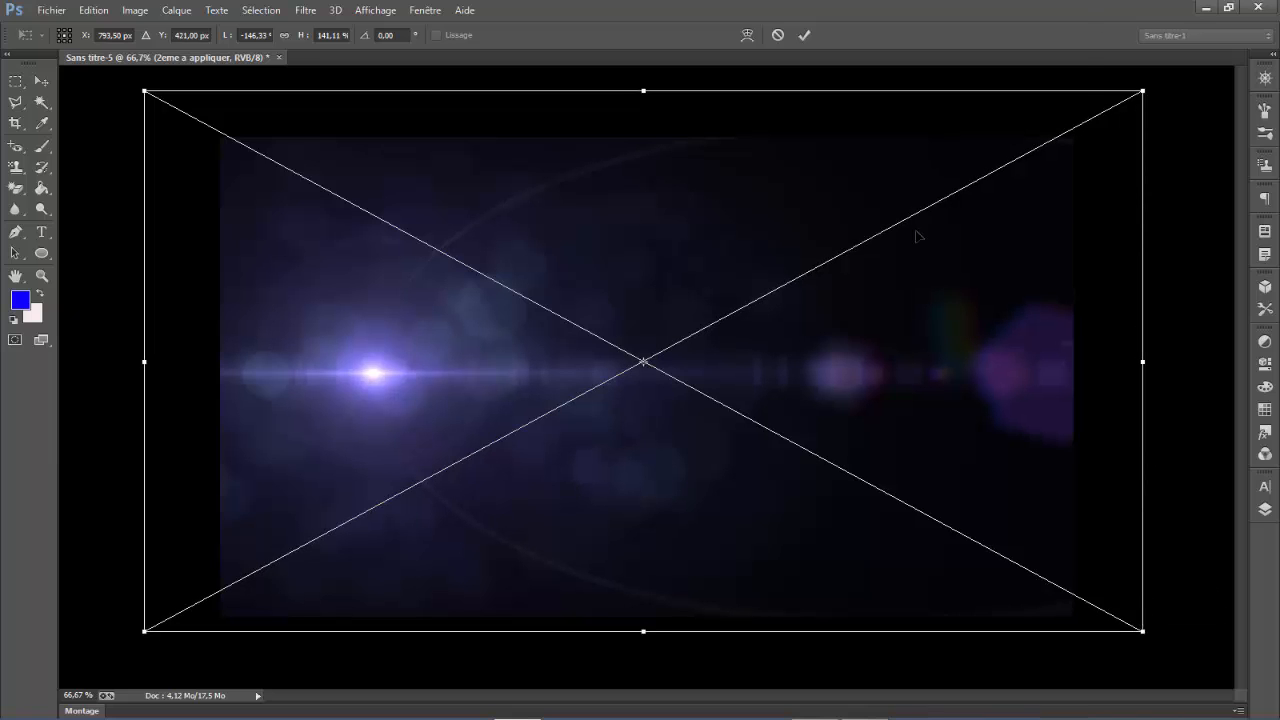
pyautogui.moveTo(841, 359); pyautogui.dragTo(845, 333)
# - Set the lens flare image's blend mode to Superposition, stretch its height to about 157% and commit the placement
pyautogui.click(1263, 512)
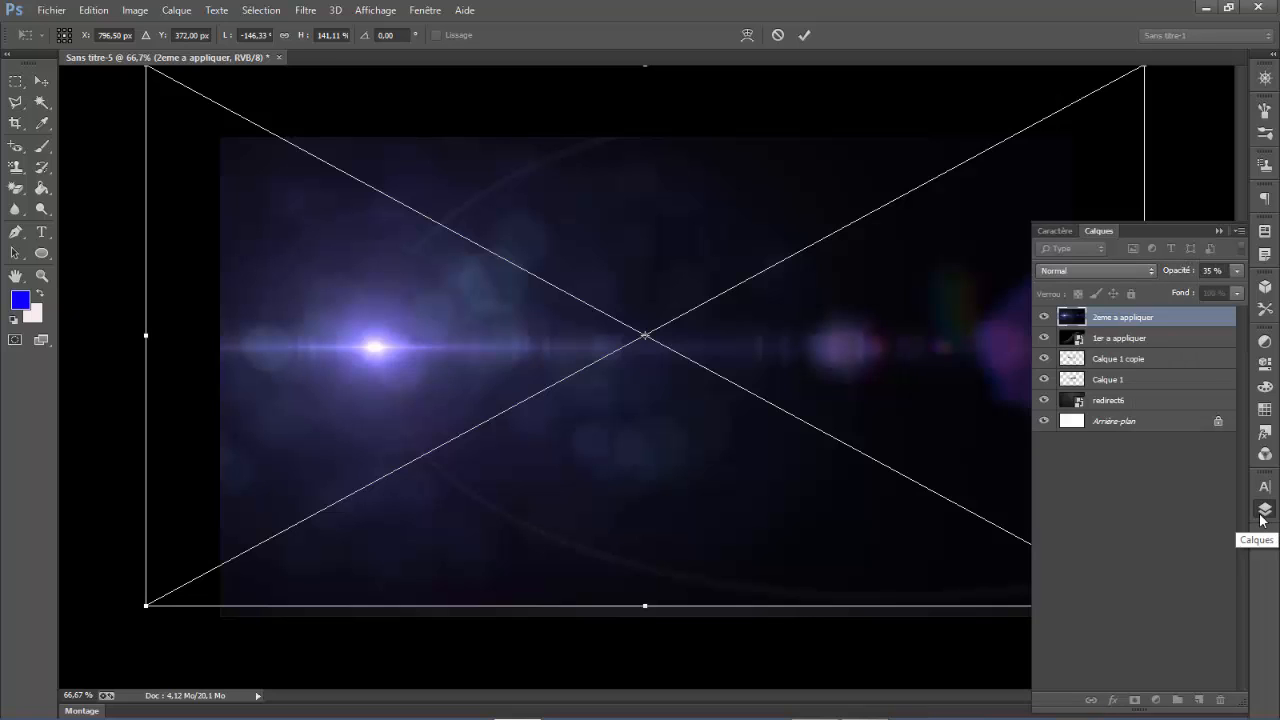
pyautogui.click(1116, 271)
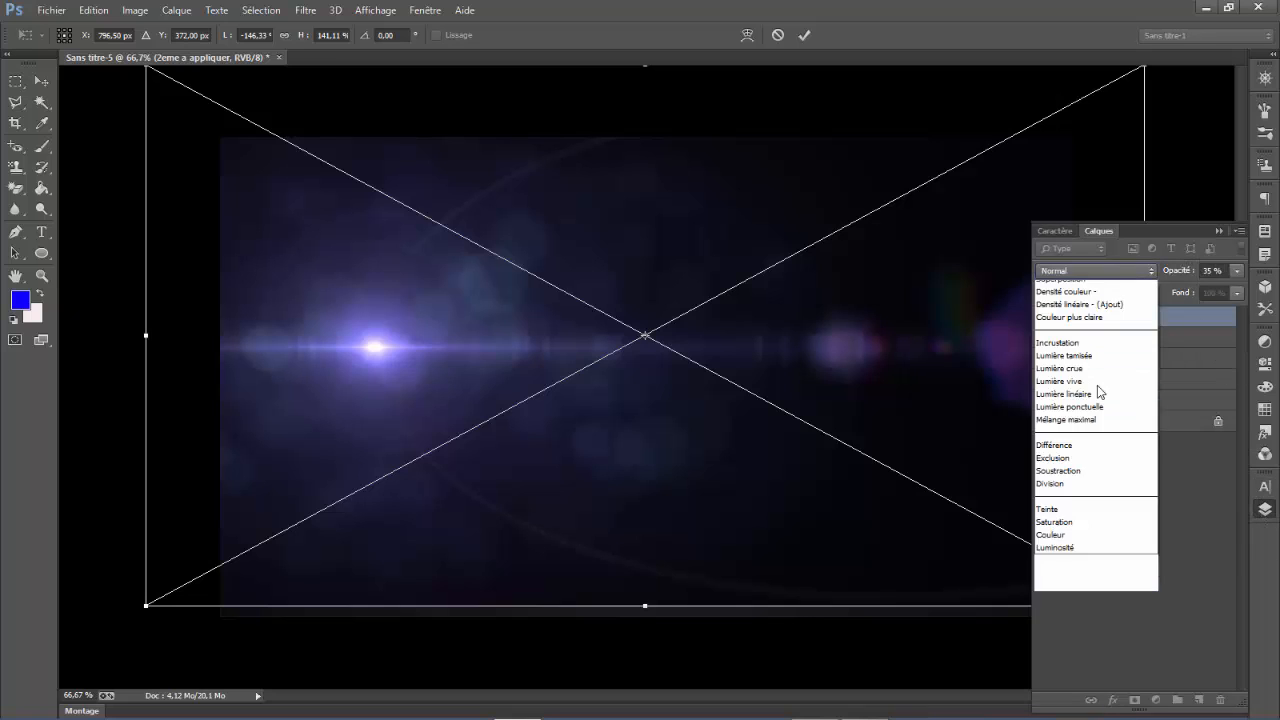
pyautogui.click(1085, 420)
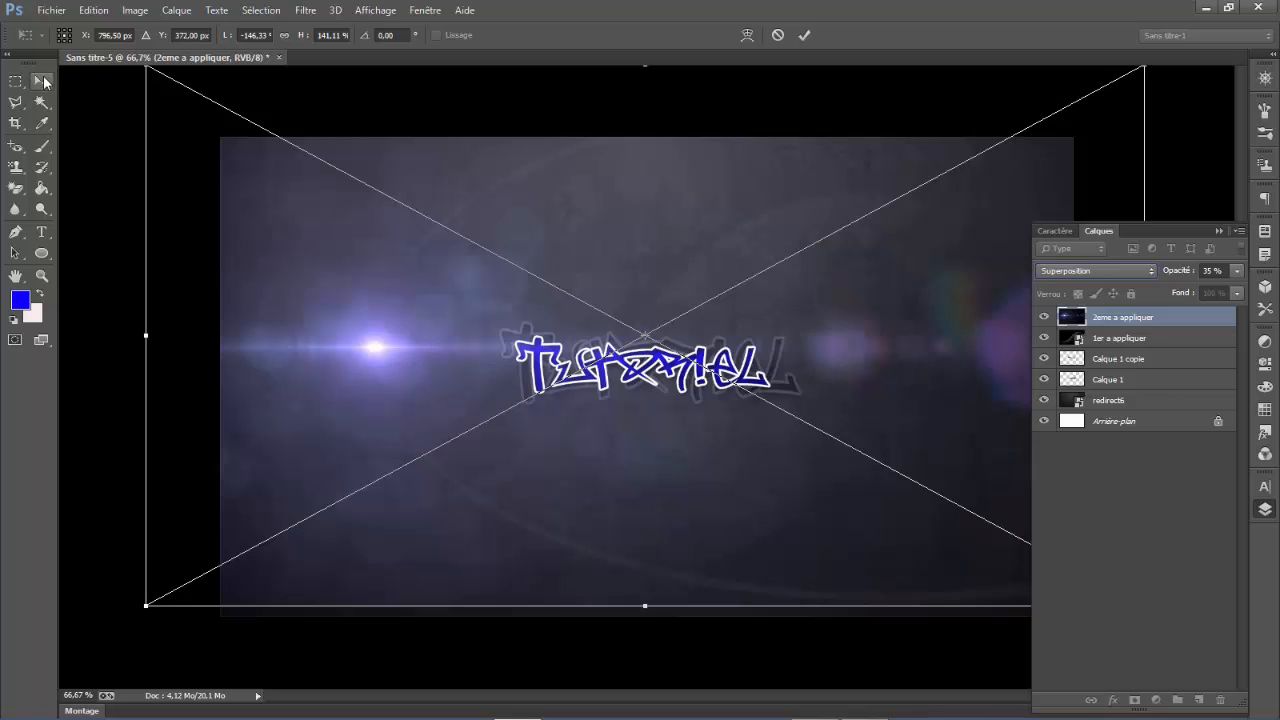
pyautogui.moveTo(645, 608); pyautogui.dragTo(640, 668)
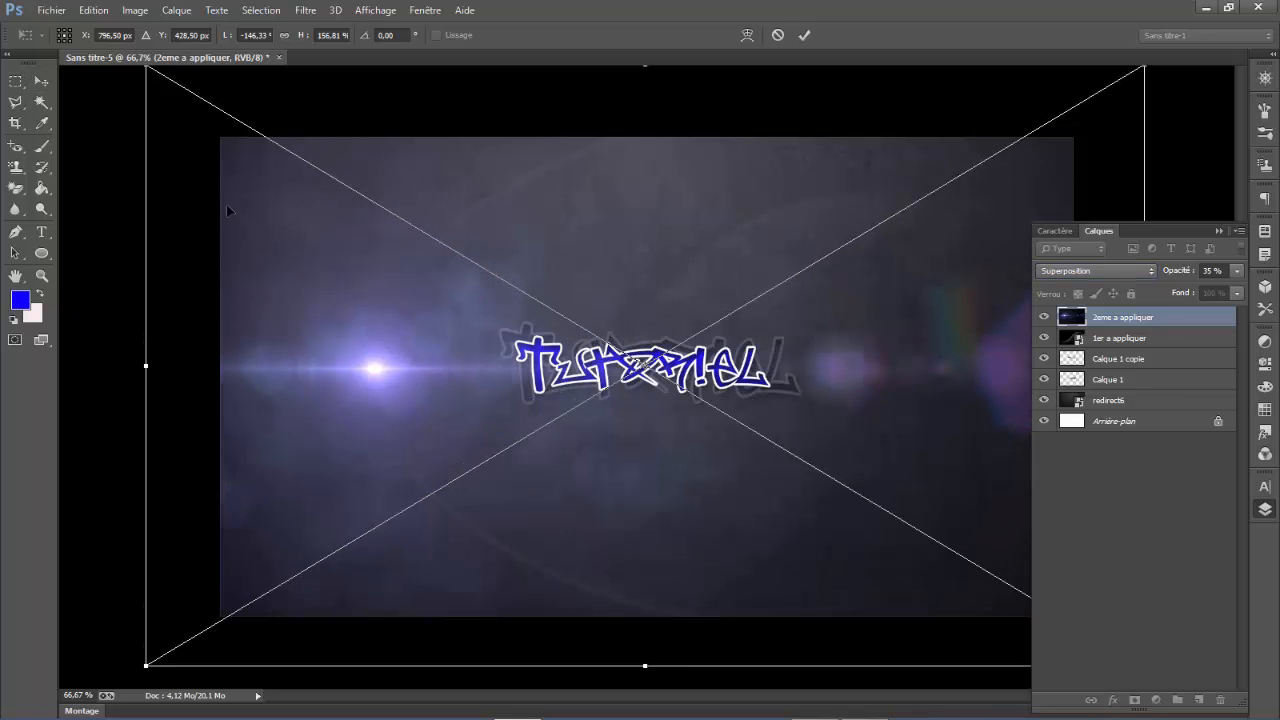
pyautogui.click(36, 84)
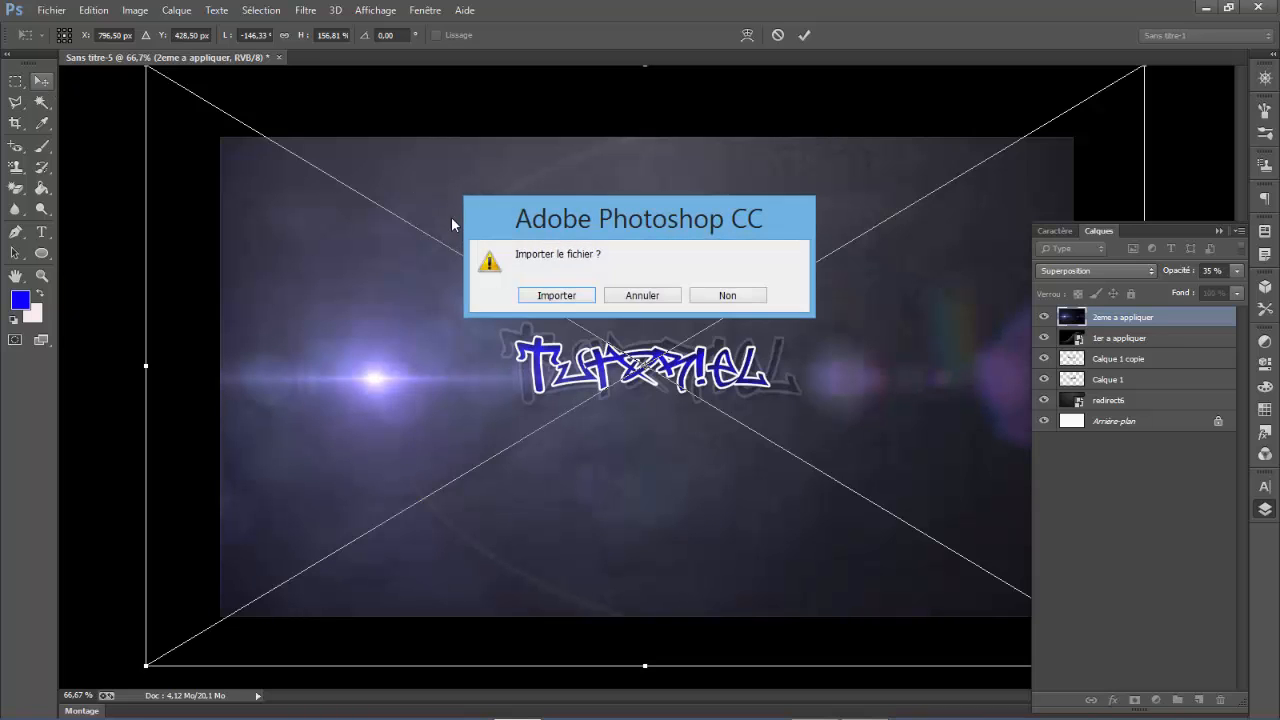
pyautogui.click(560, 293)
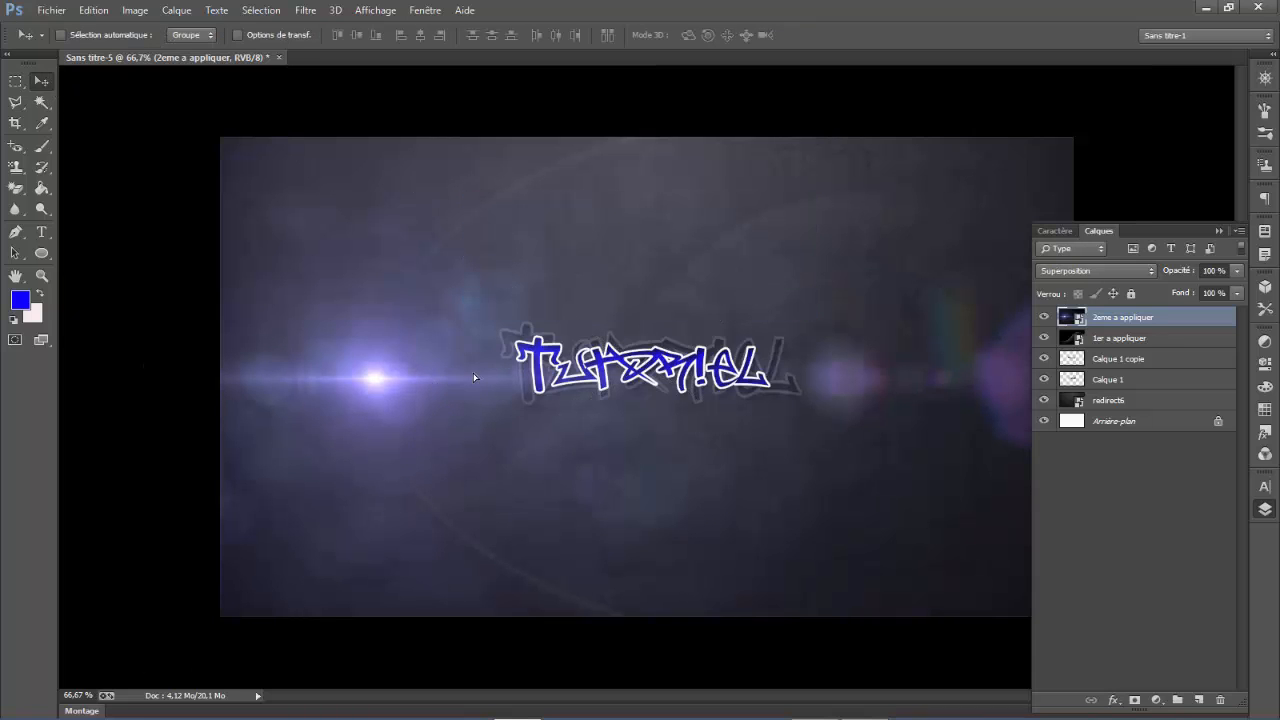
# - Move the lens flare image closer to the Tutoriel text and stretch it to about 159% width and 173% height
pyautogui.moveTo(474, 377); pyautogui.dragTo(554, 350)
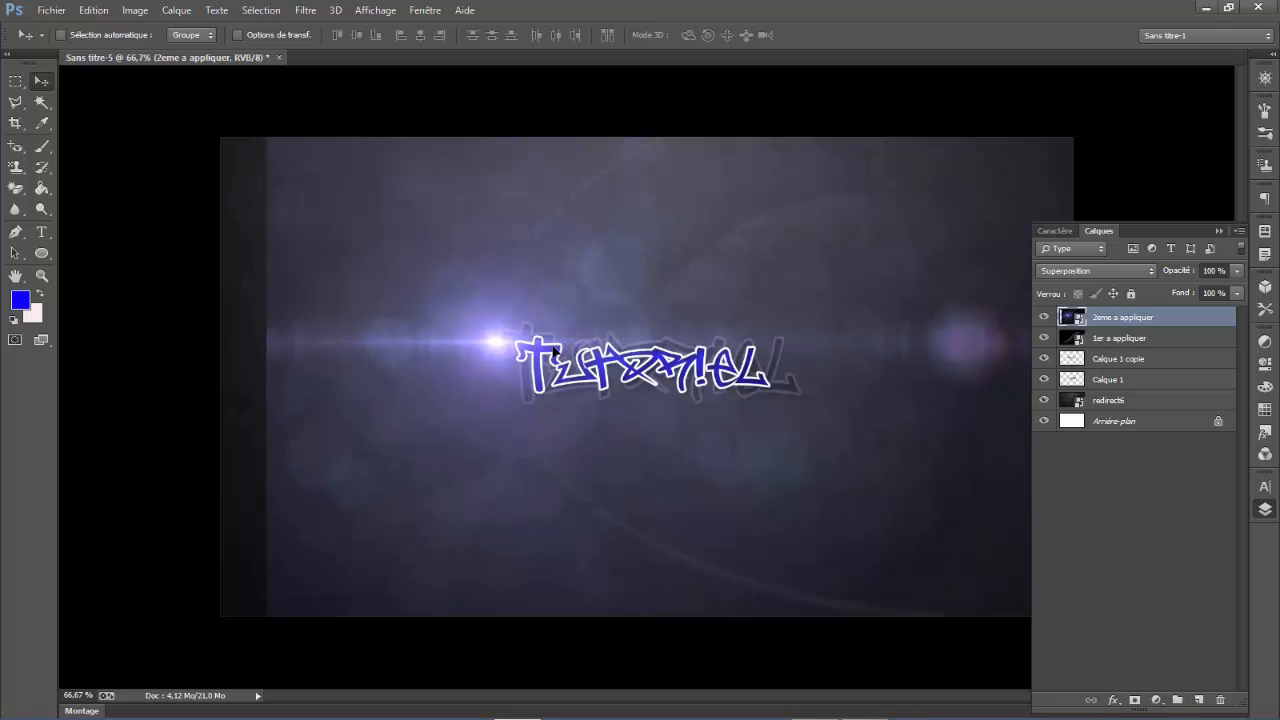
pyautogui.hotkey('ctrl', 't')
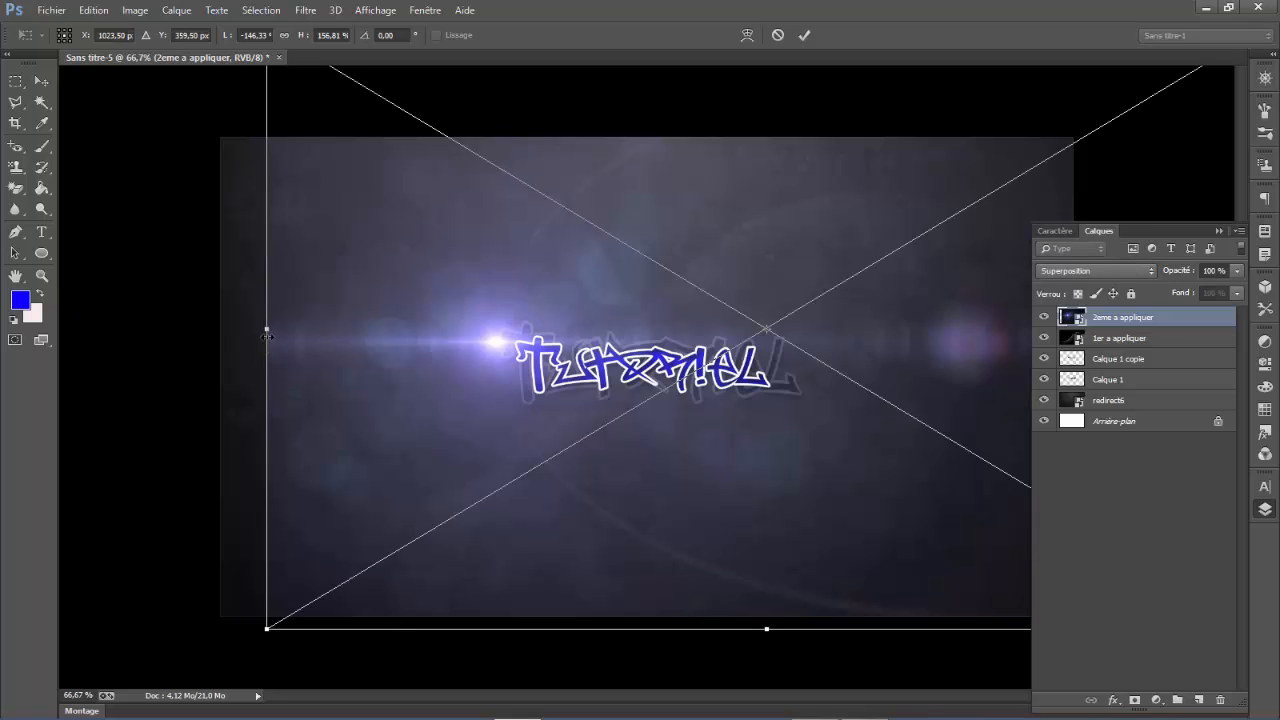
pyautogui.moveTo(257, 331); pyautogui.dragTo(177, 329)
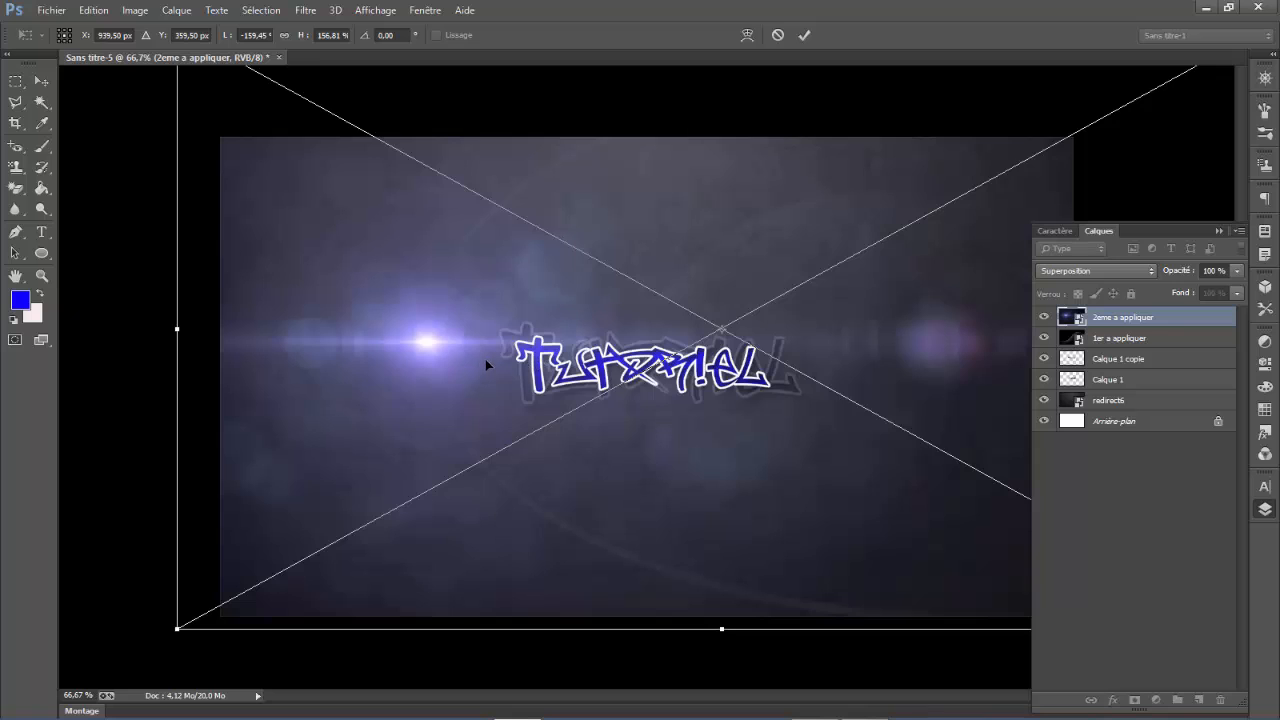
pyautogui.moveTo(485, 364); pyautogui.dragTo(521, 344)
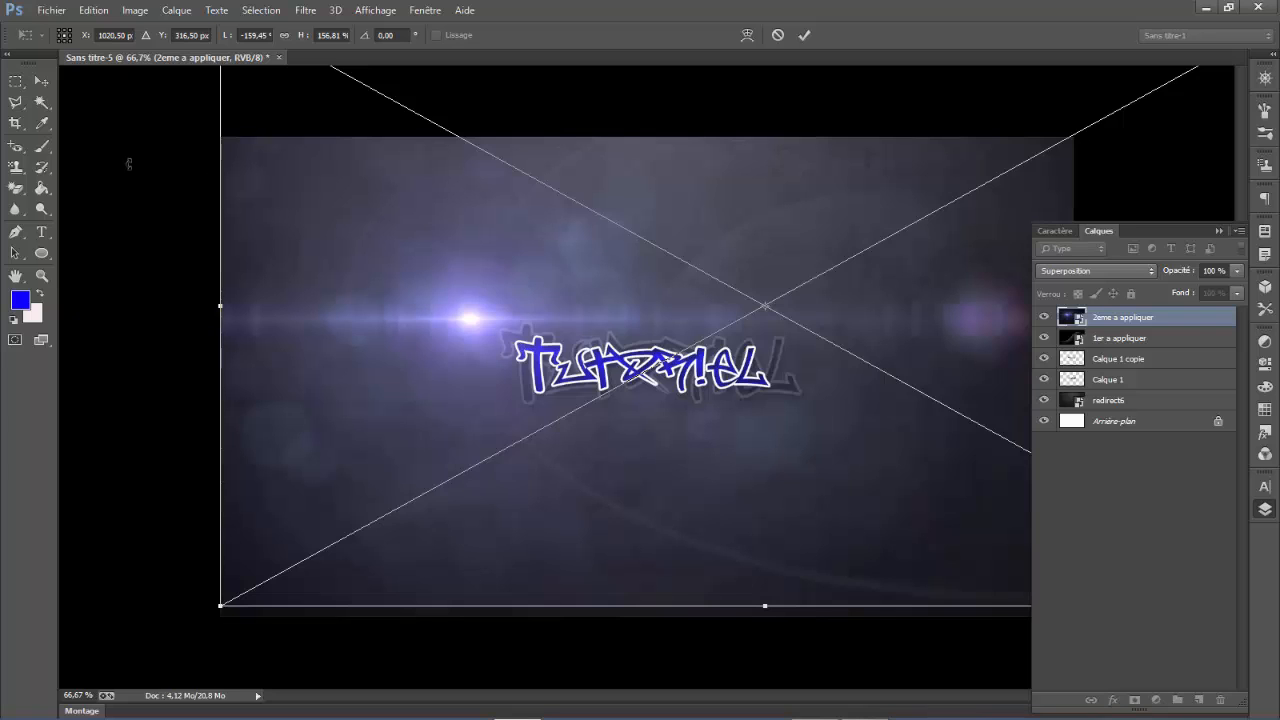
pyautogui.moveTo(764, 606); pyautogui.dragTo(765, 666)
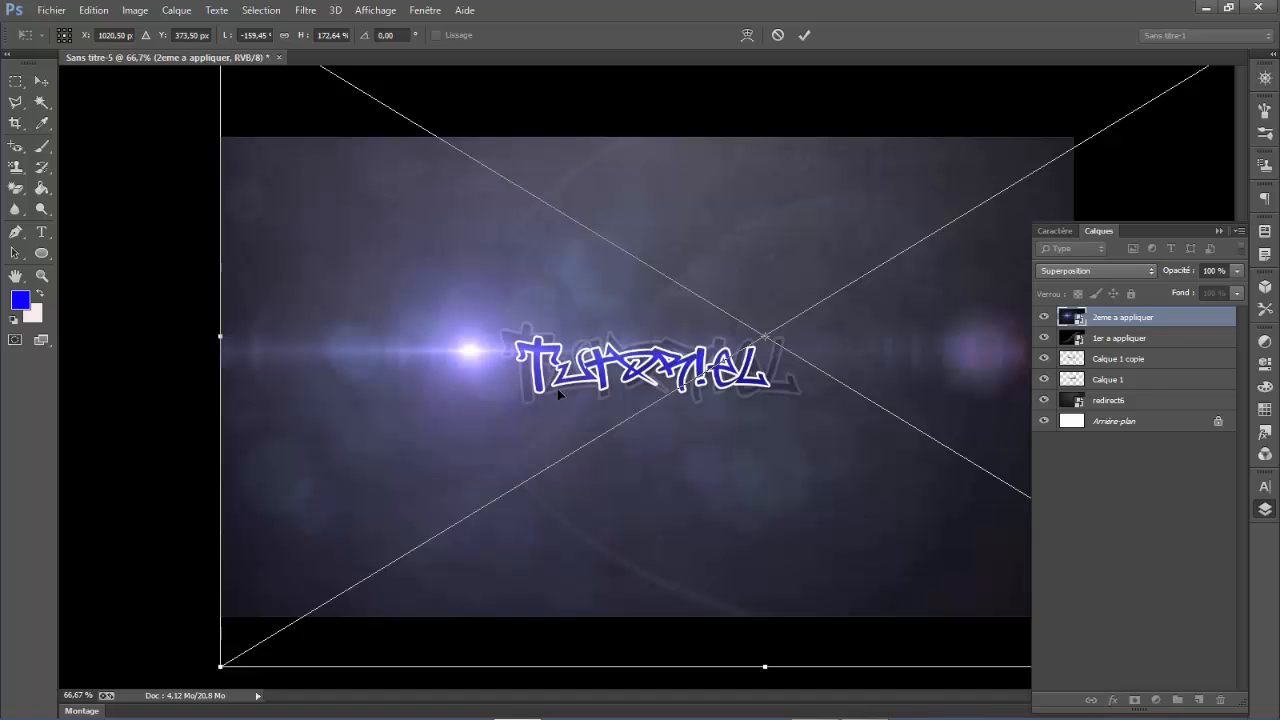
# - Widen the lens flare image to about 175%, position its bright centre just beside the text's first letter, and commit the transformation
pyautogui.moveTo(566, 380); pyautogui.dragTo(588, 367)
pyautogui.moveTo(238, 310); pyautogui.dragTo(133, 310)
pyautogui.hotkey('shift', 'Right')
pyautogui.hotkey('shift', 'Right')
pyautogui.hotkey('shift', 'Right')
pyautogui.hotkey('shift', 'Right')
pyautogui.hotkey('shift', 'Right')
pyautogui.hotkey('shift', 'Right')
pyautogui.hotkey('shift', 'Right')
pyautogui.hotkey('shift', 'Right')
pyautogui.hotkey('shift', 'Right')
pyautogui.hotkey('shift', 'Right')
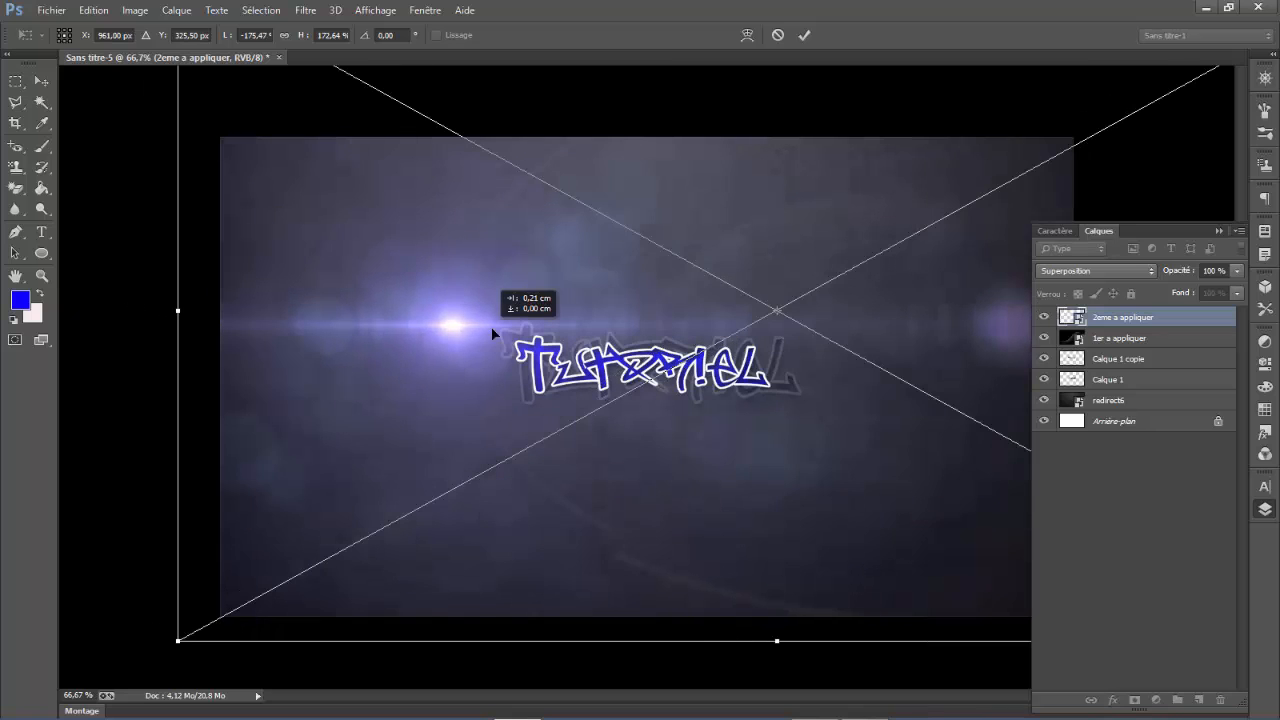
pyautogui.moveTo(502, 330); pyautogui.dragTo(517, 333)
pyautogui.click(41, 80)
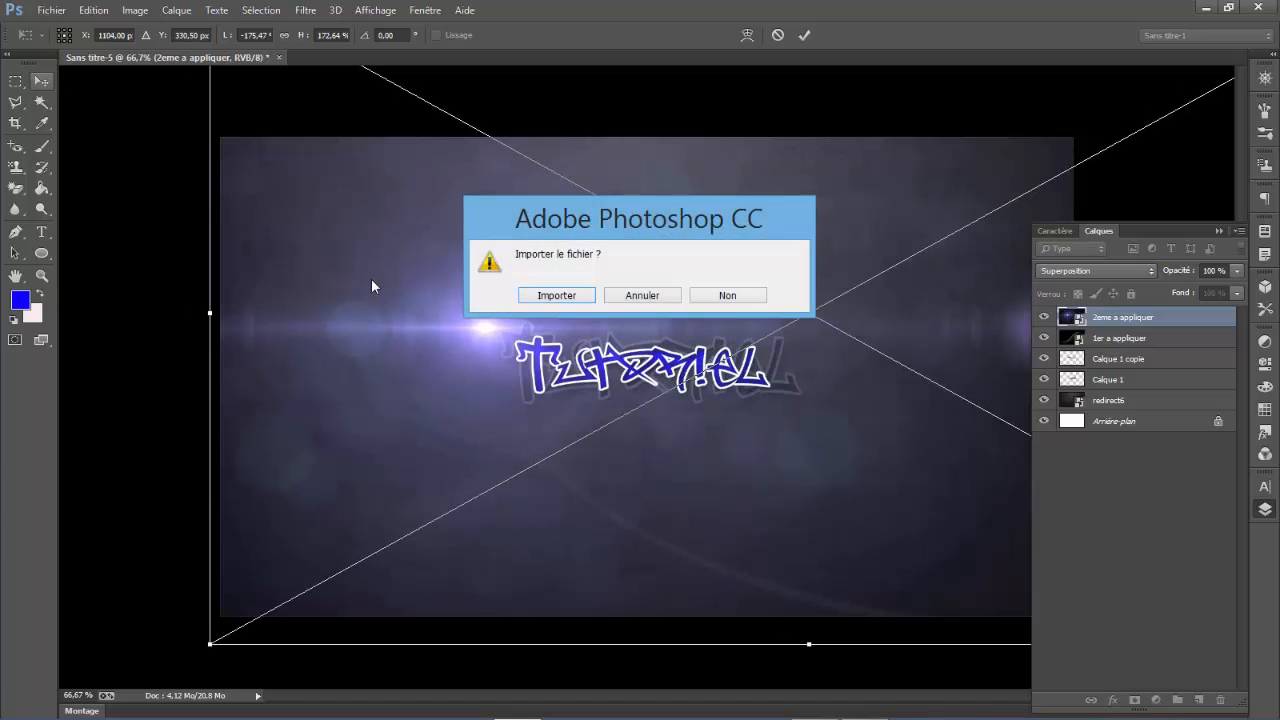
pyautogui.click(541, 297)
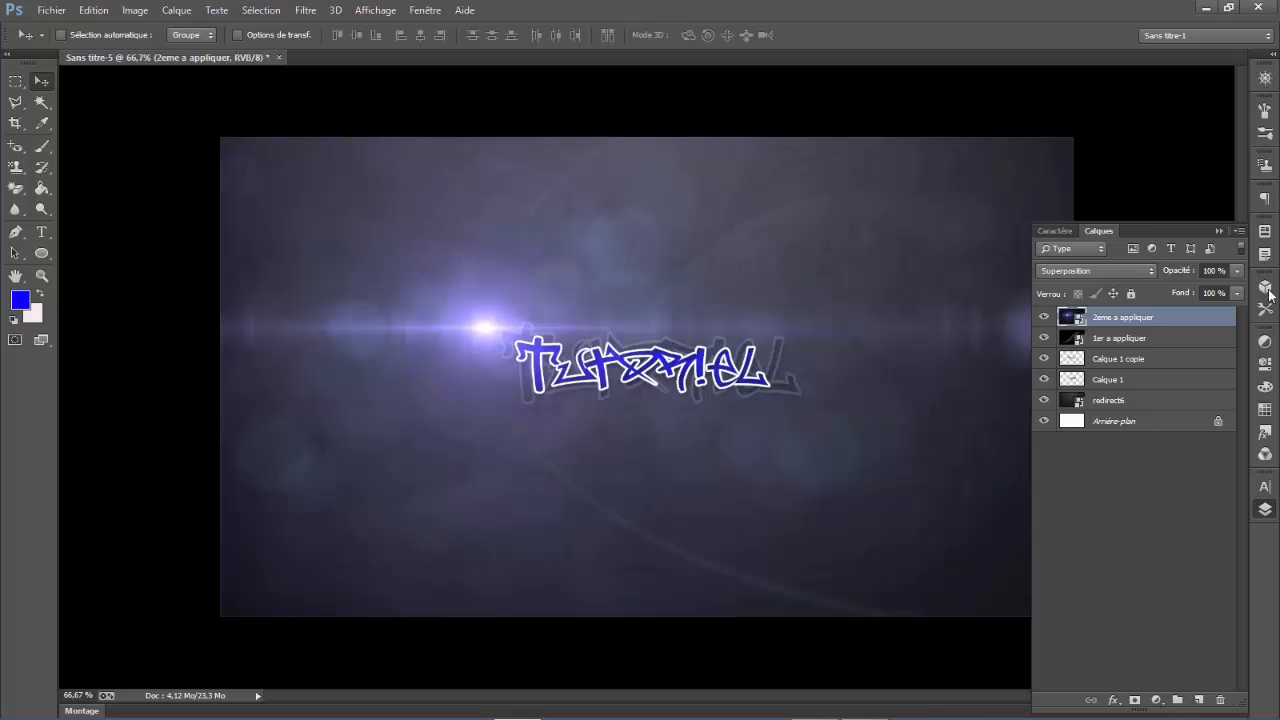
# - Rasterize the 2eme a appliquer layer and colorize it with Teinte/Saturation using Redéfinir, hue 243 and saturation about 65
pyautogui.rightClick(1118, 326)
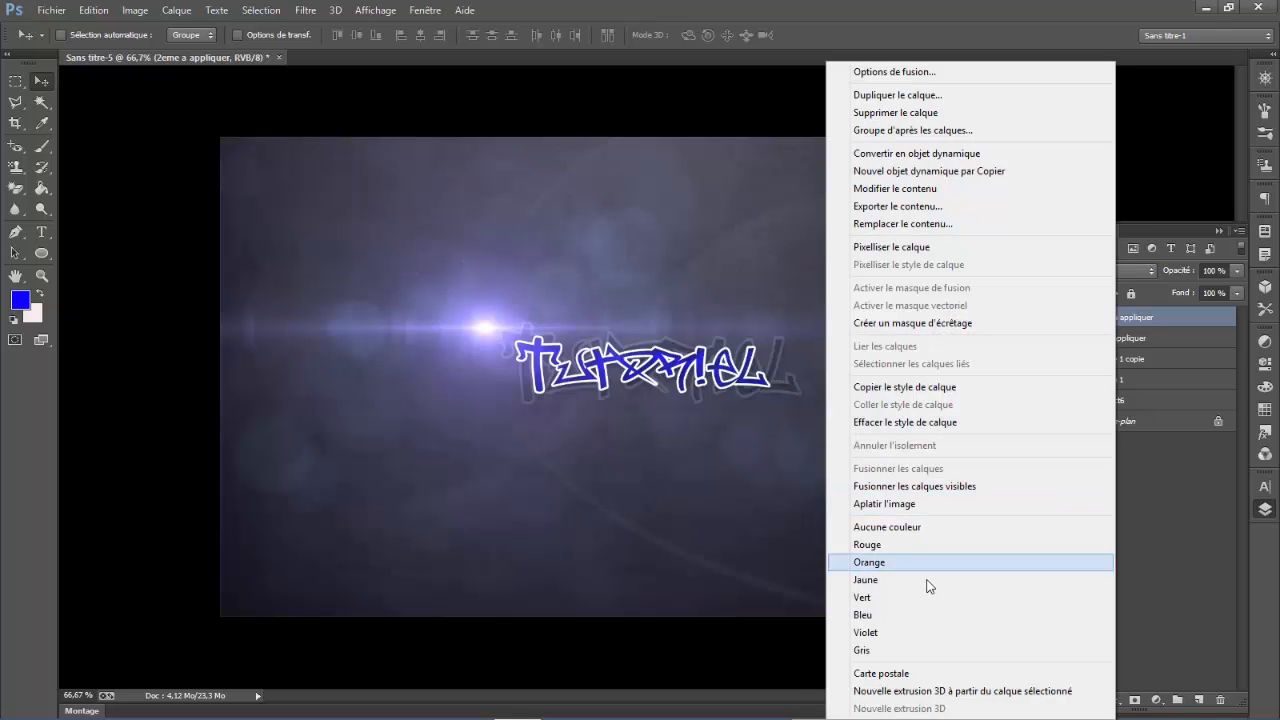
pyautogui.click(940, 248)
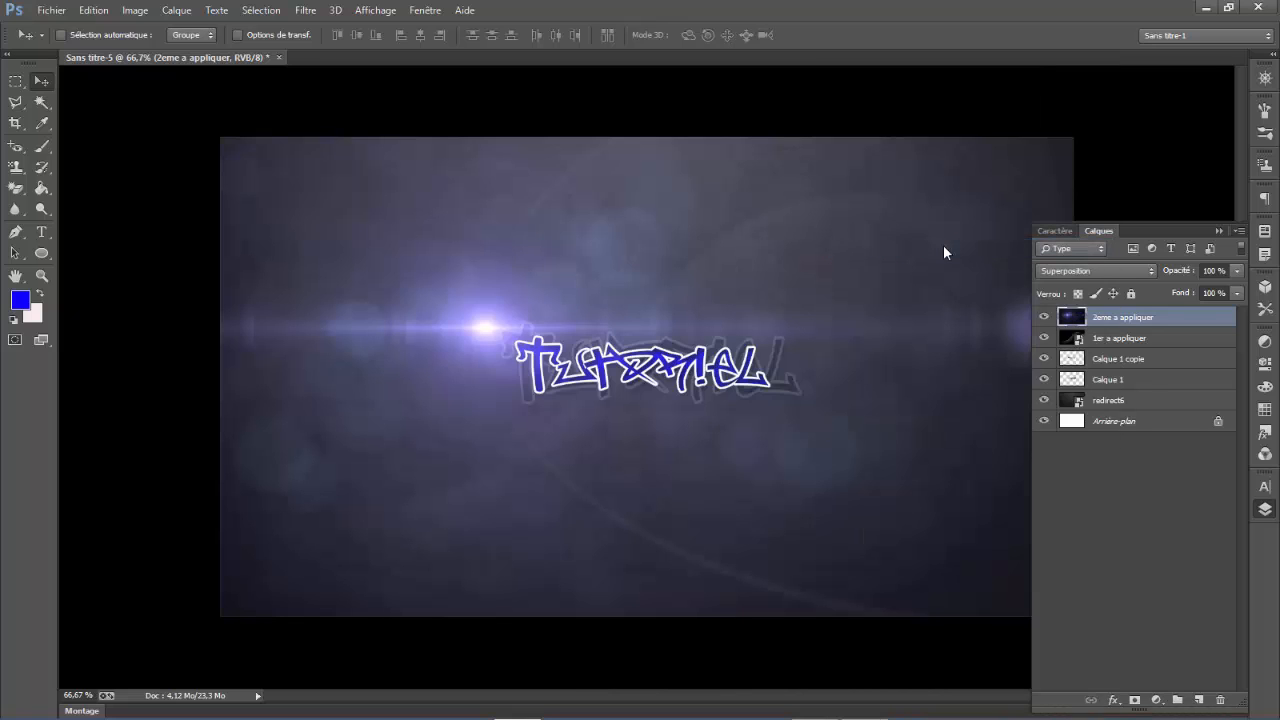
pyautogui.click(136, 10)
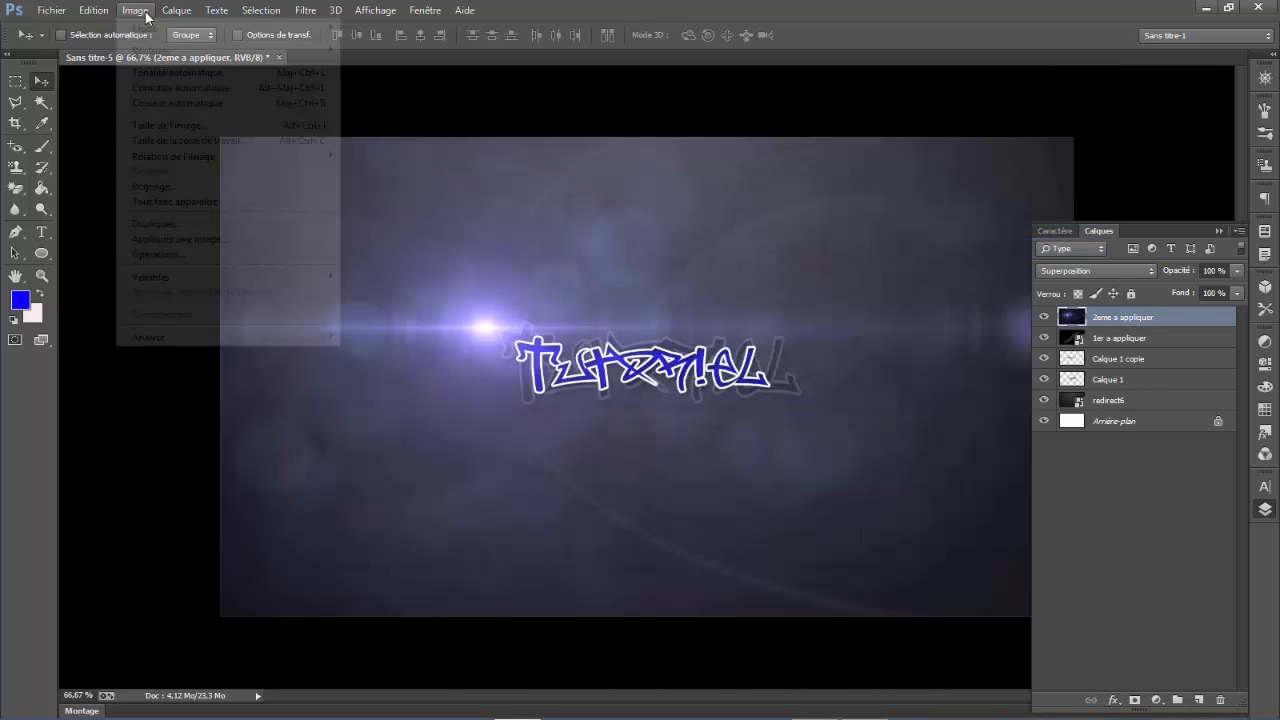
pyautogui.moveTo(213, 48)
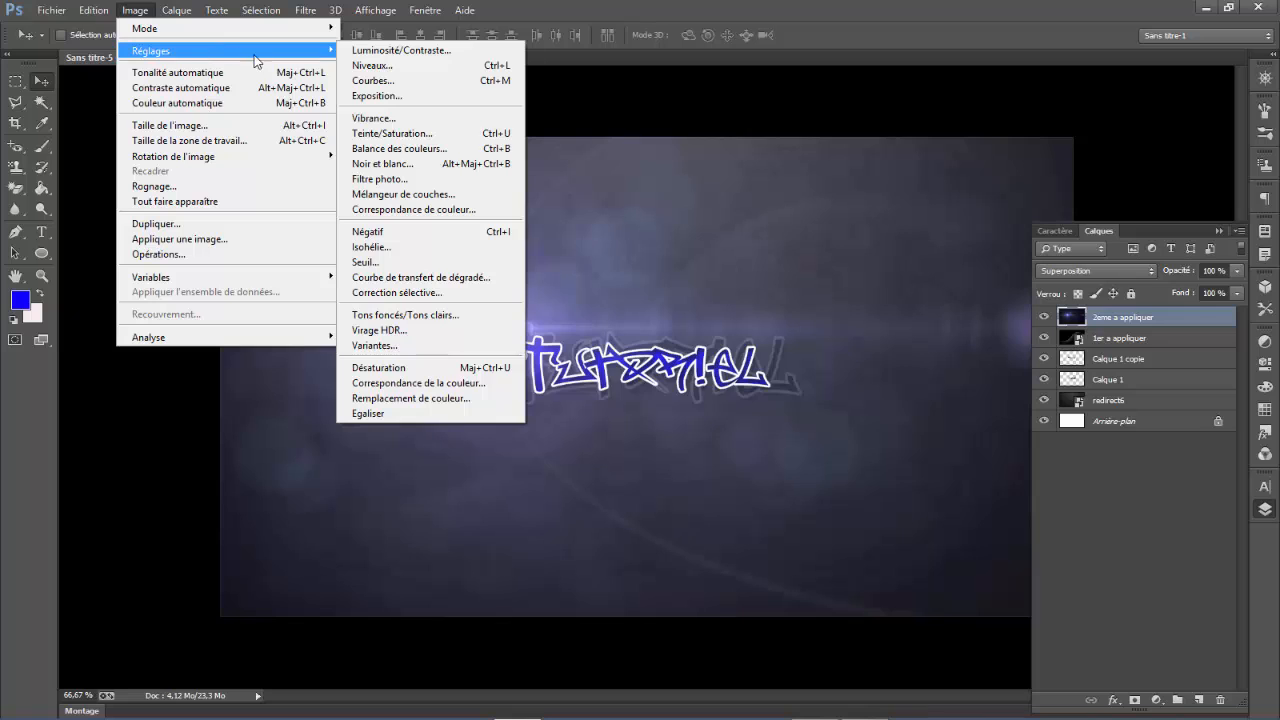
pyautogui.click(407, 133)
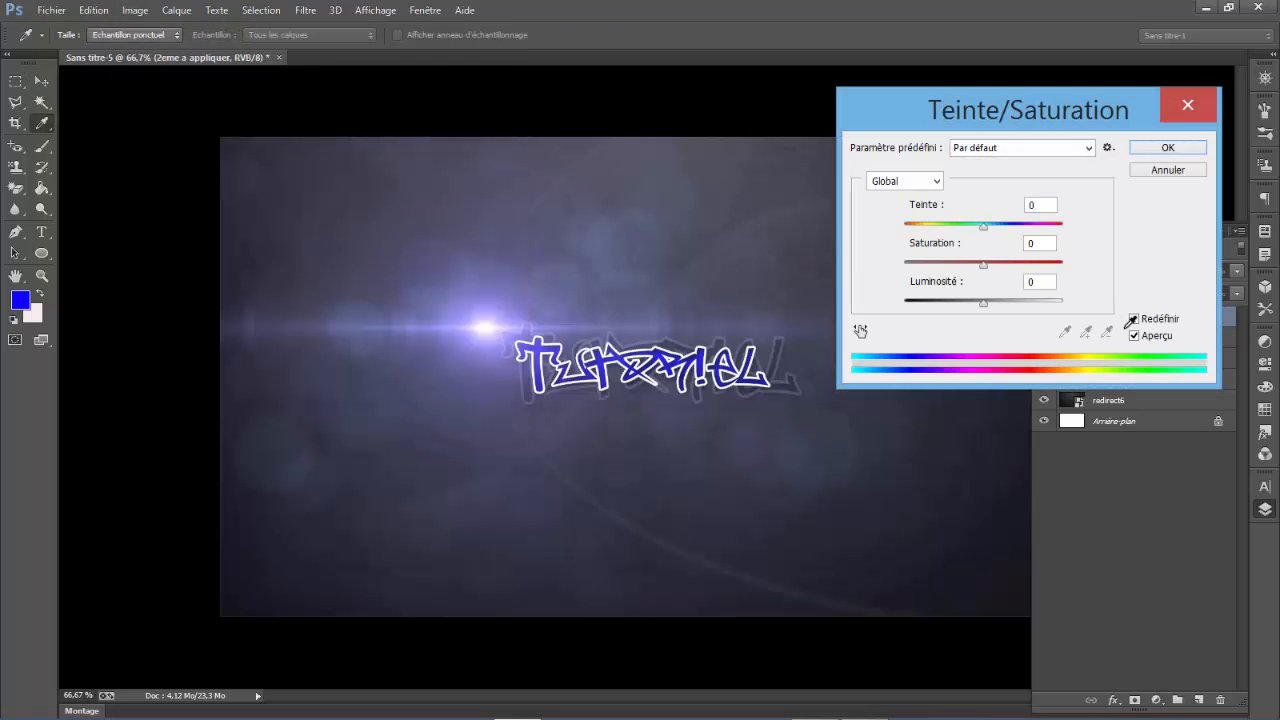
pyautogui.click(1135, 320)
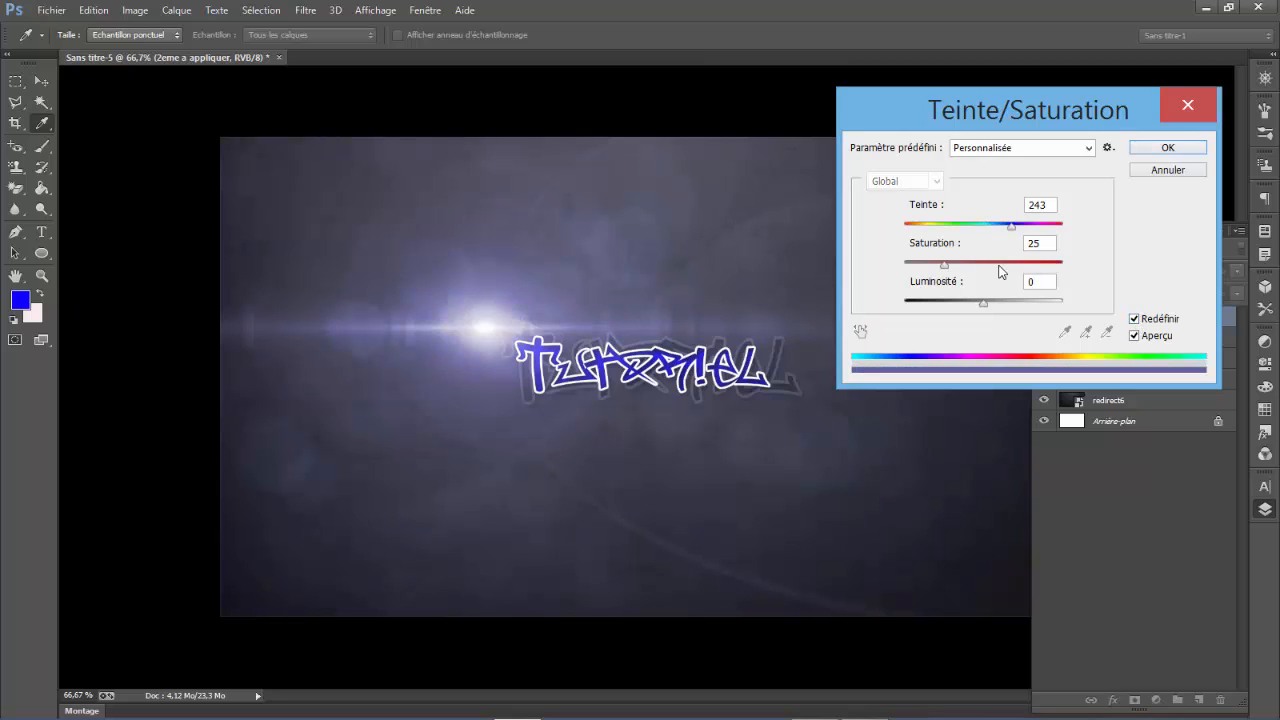
pyautogui.moveTo(944, 265); pyautogui.dragTo(1014, 267)
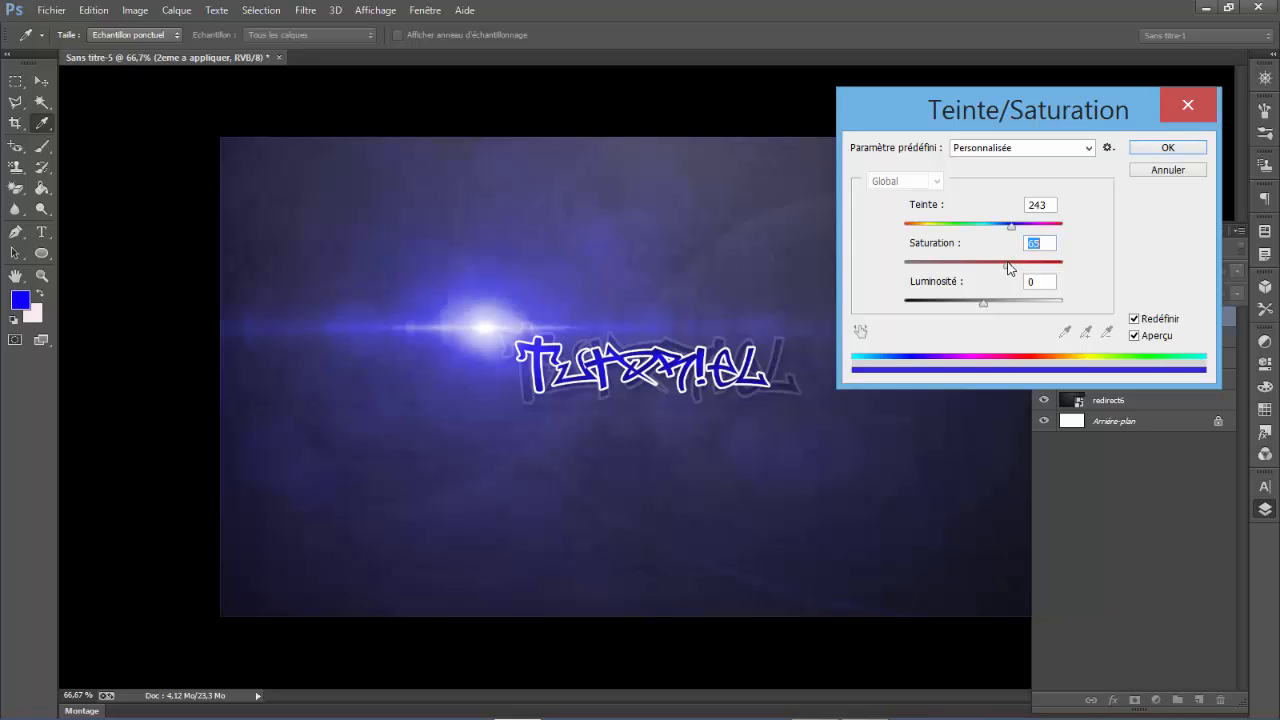
pyautogui.click(1146, 150)
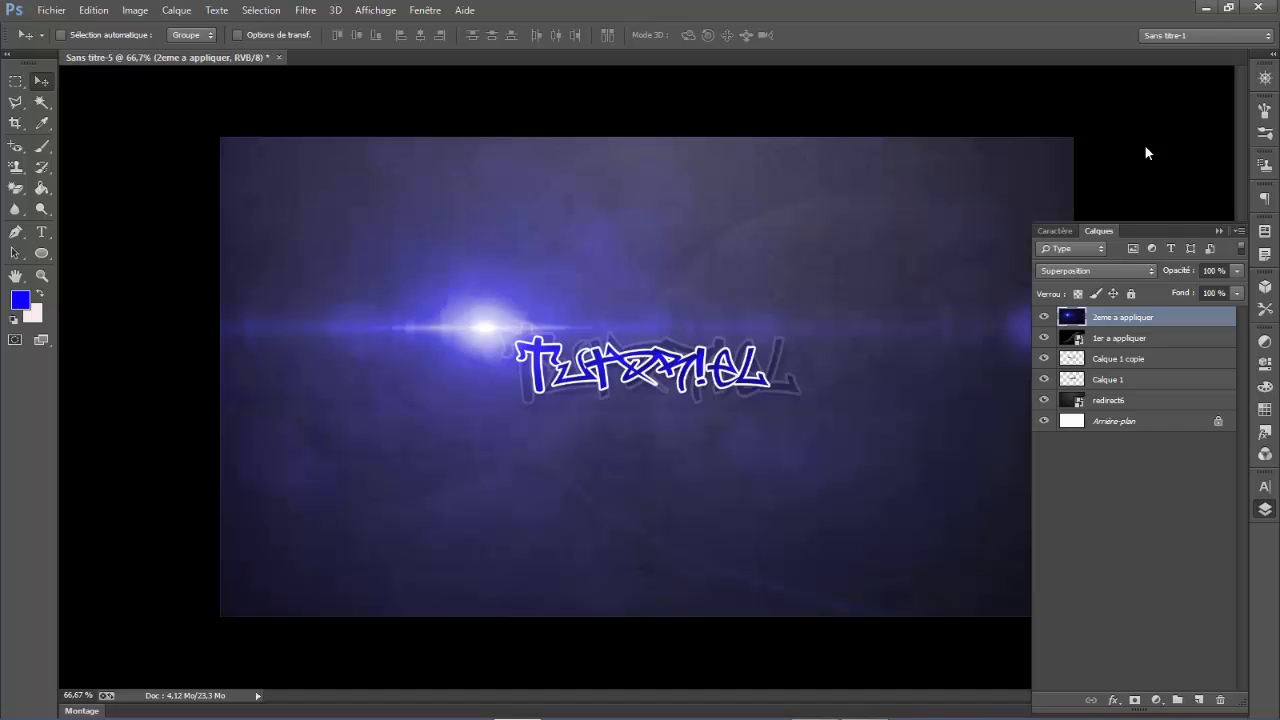
# - Place the image 3eme a appliquer.jpg from the Bureau folder above the 2eme a appliquer layer
pyautogui.click(48, 14)
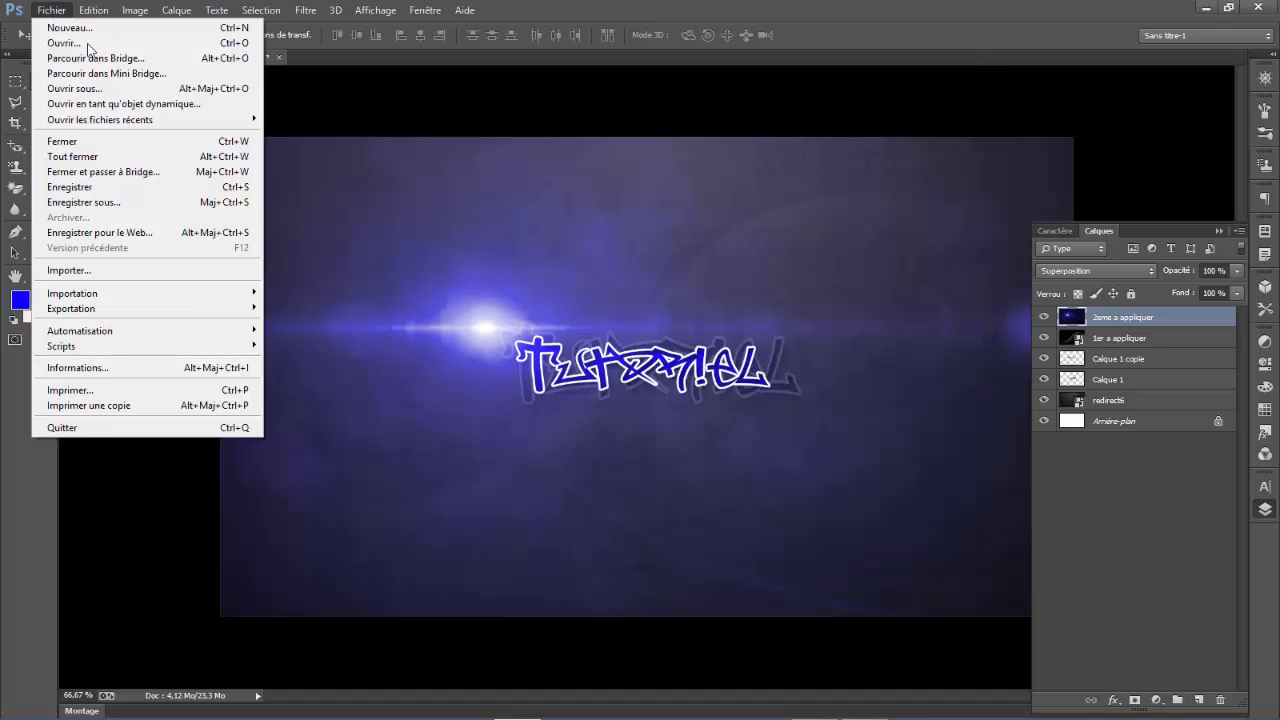
pyautogui.click(132, 275)
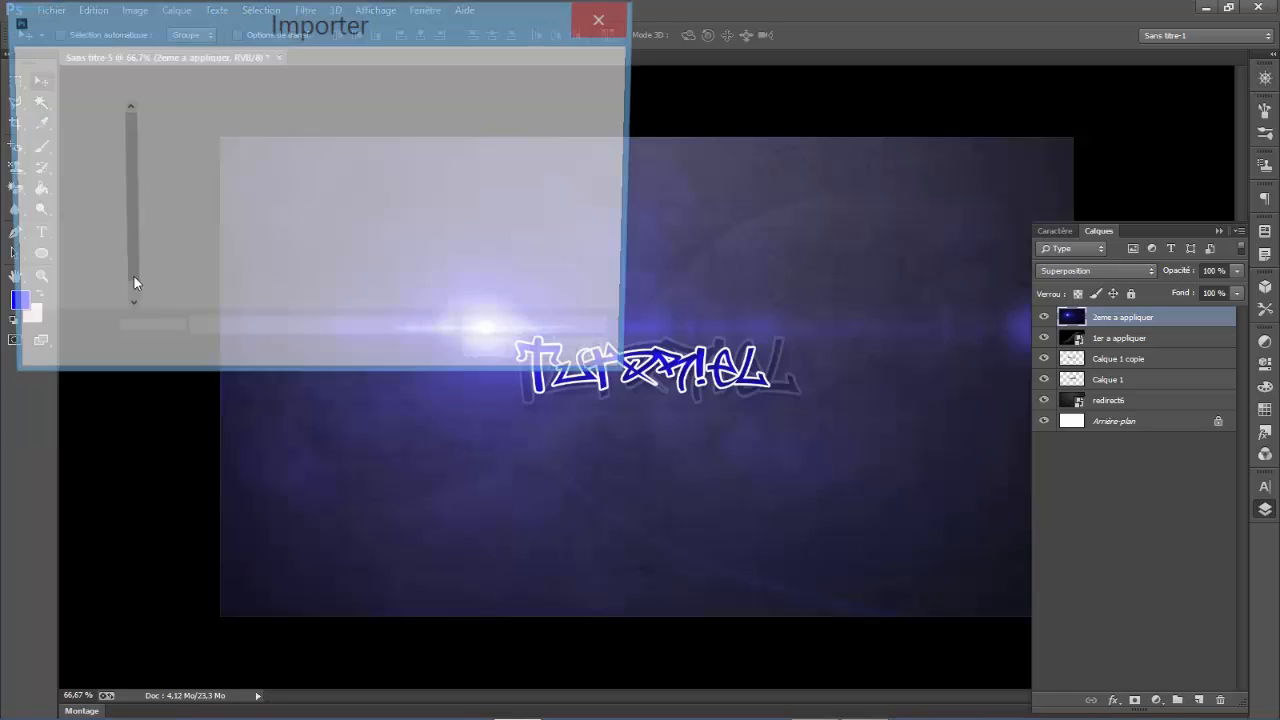
pyautogui.moveTo(570, 157); pyautogui.dragTo(570, 225)
pyautogui.click(440, 246)
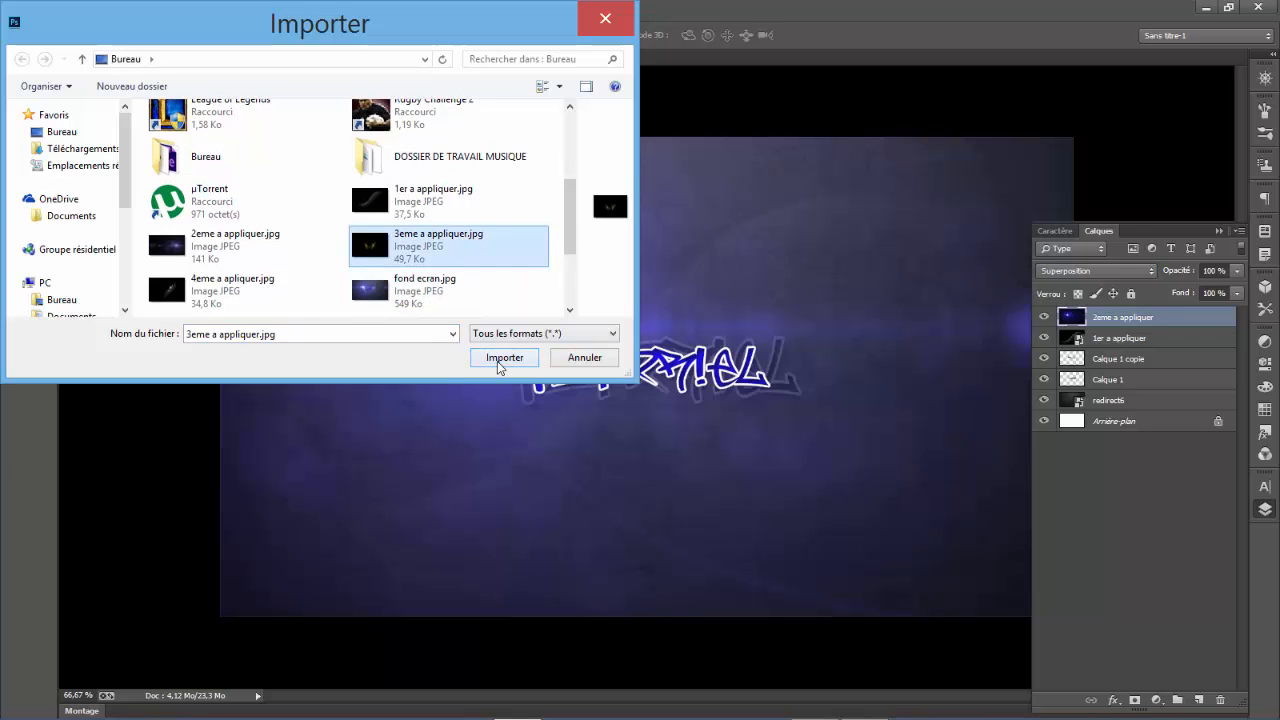
pyautogui.click(502, 358)
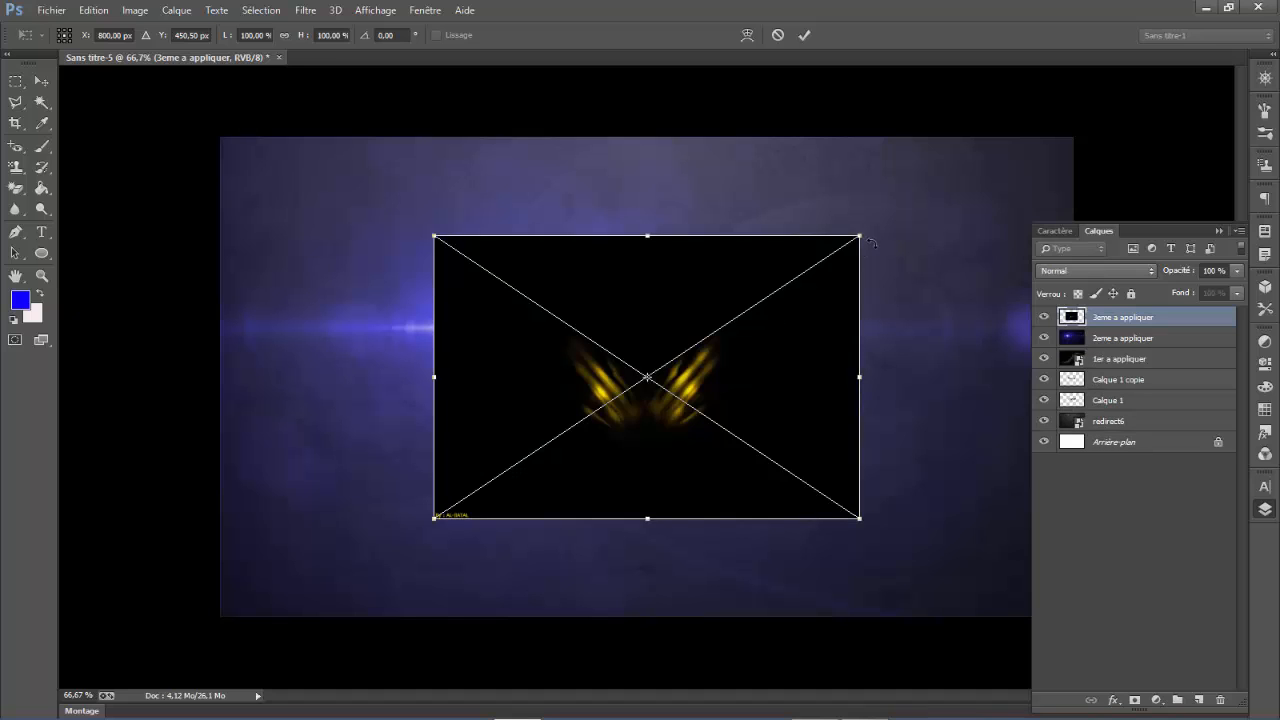
# - Enlarge the placed yellow streaks image to about 126% width and 115% height and commit the placement
pyautogui.moveTo(862, 232); pyautogui.dragTo(980, 186)
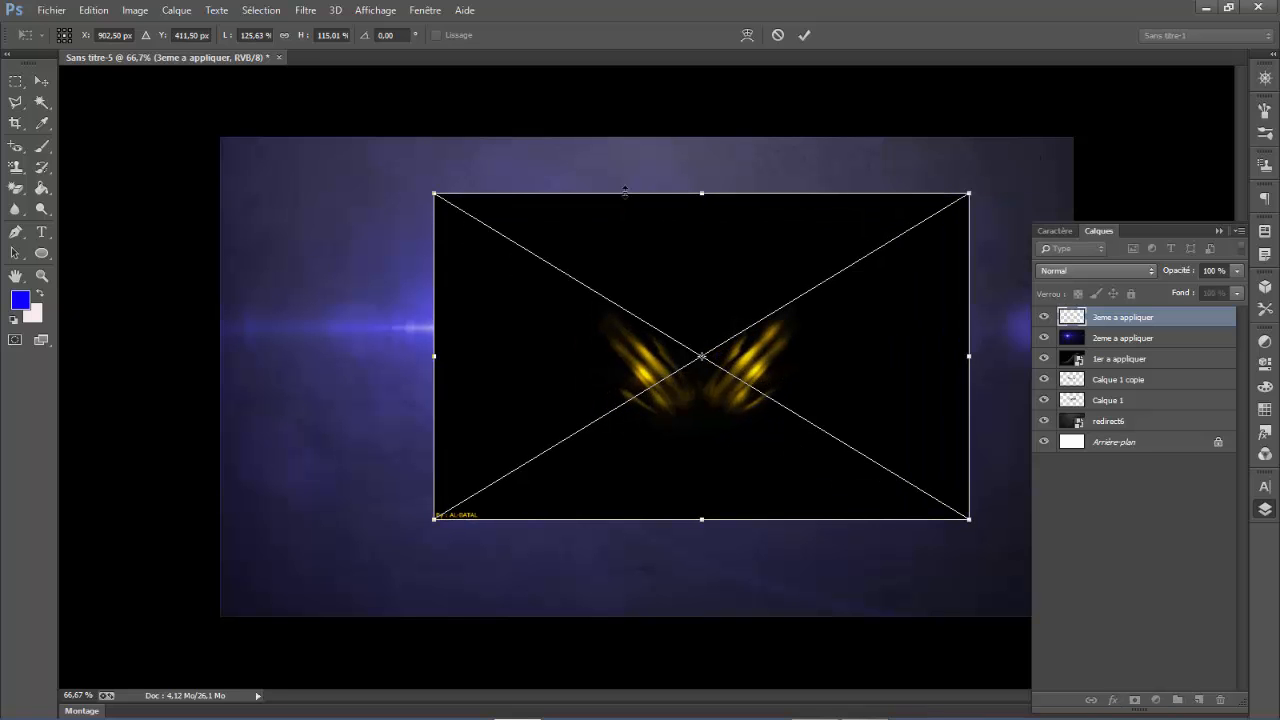
pyautogui.click(22, 83)
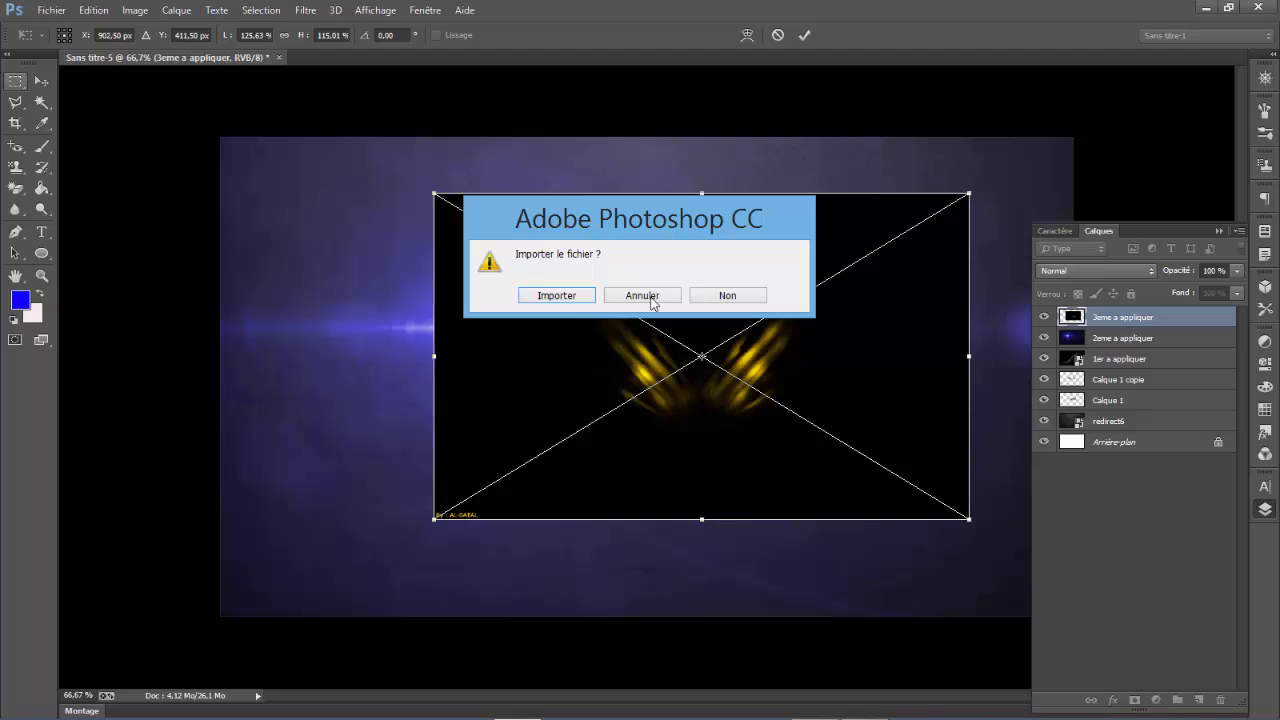
pyautogui.click(556, 296)
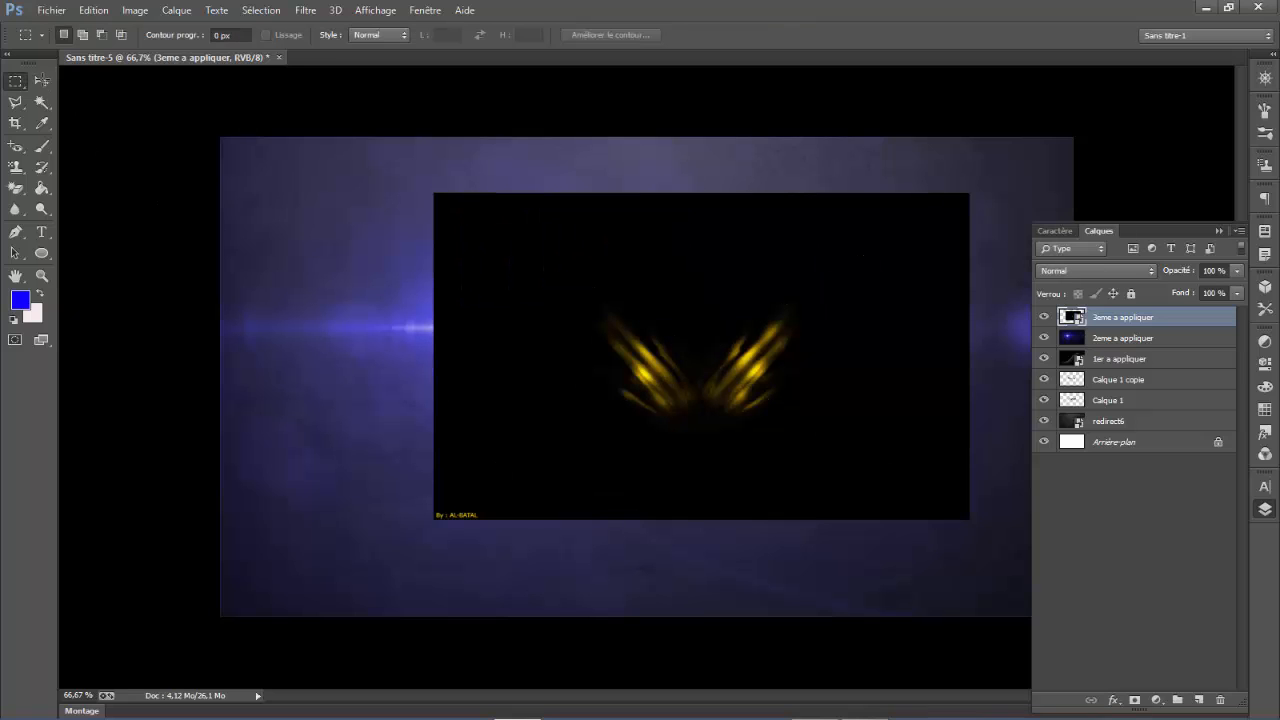
pyautogui.click(41, 80)
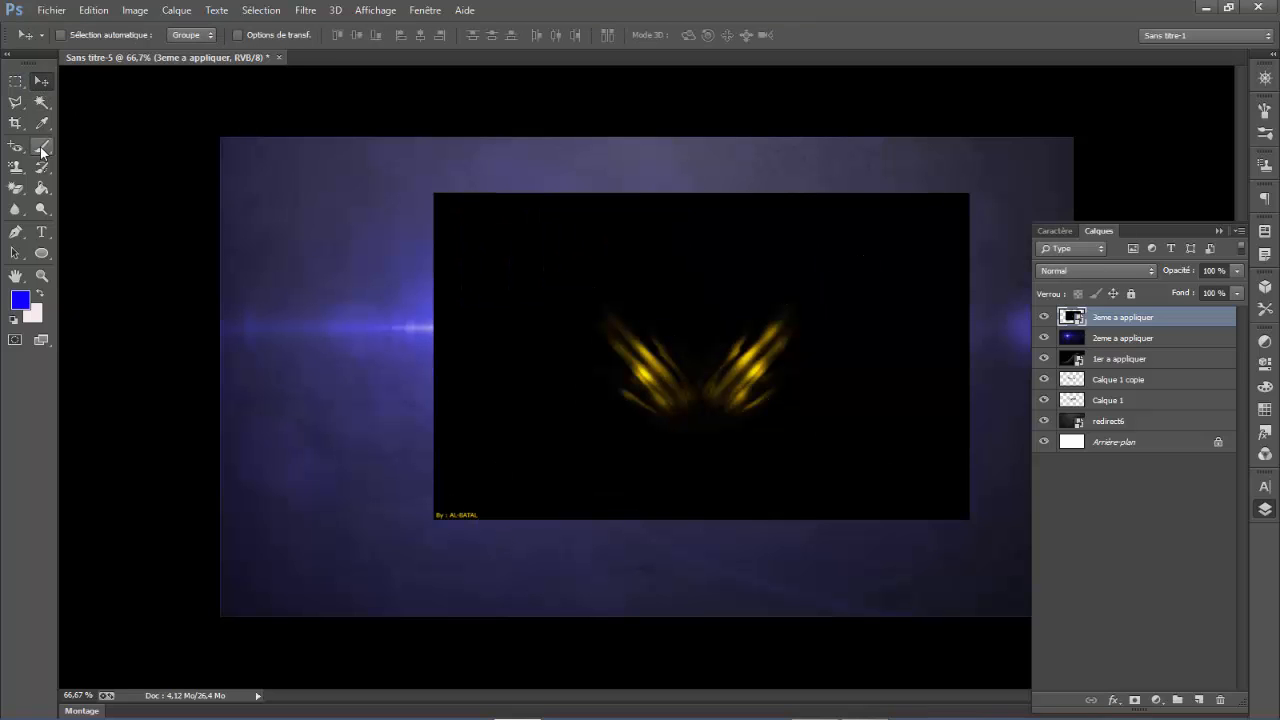
# - Rasterize the 3eme a appliquer layer and erase its corner signature and parts of the right-hand yellow streaks with the 13 px Eraser
pyautogui.click(21, 194)
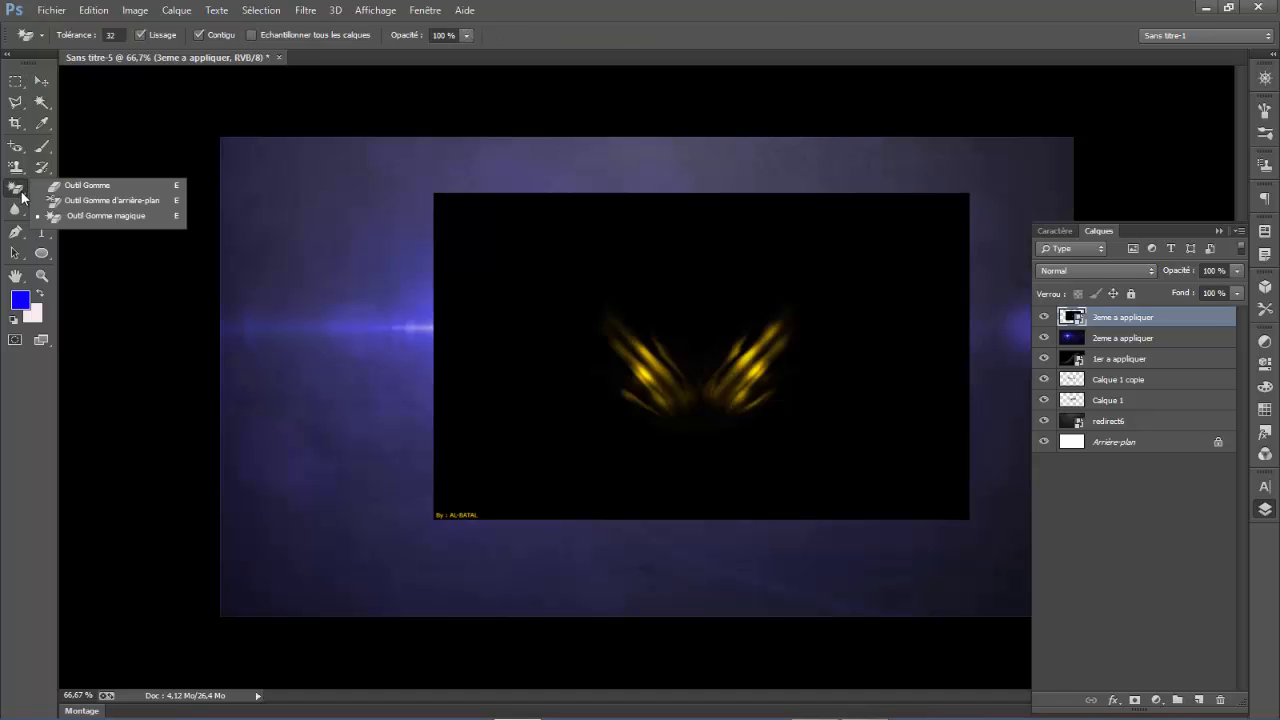
pyautogui.click(88, 185)
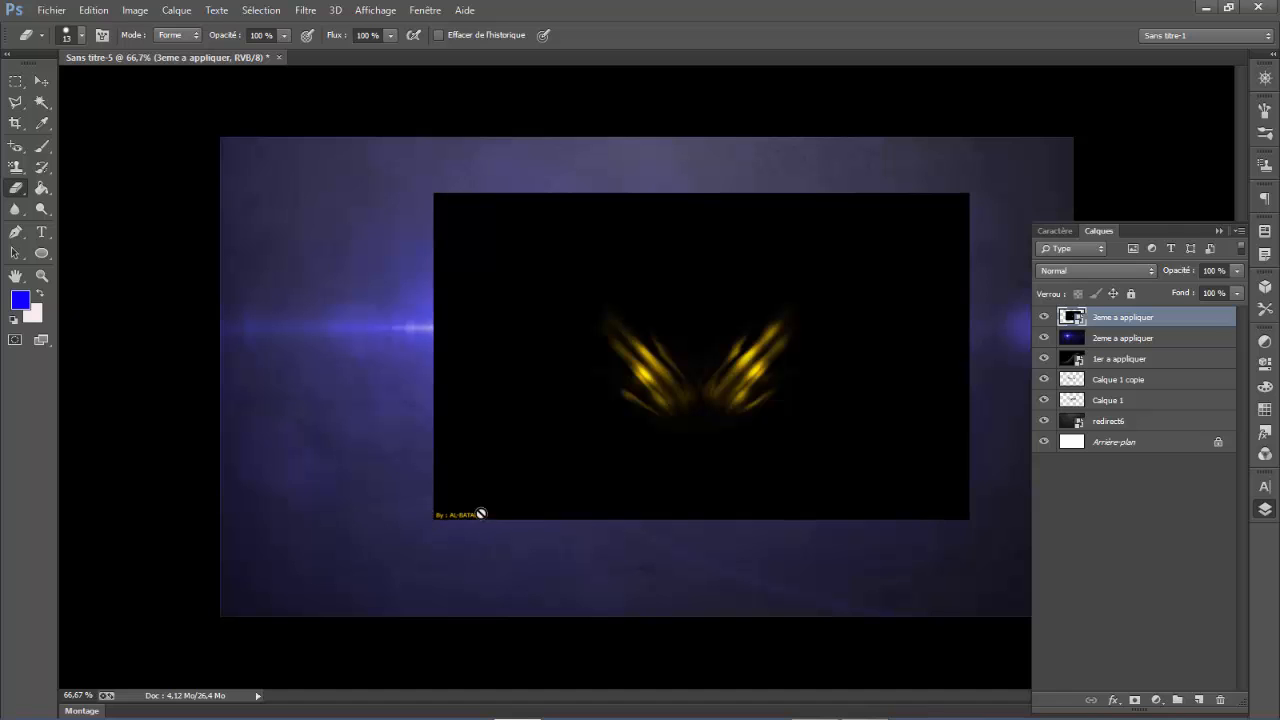
pyautogui.click(472, 381)
pyautogui.click(560, 307)
pyautogui.moveTo(709, 347)
pyautogui.mouseDown()
pyautogui.moveTo(717, 437)
pyautogui.moveTo(708, 375)
pyautogui.mouseUp()
pyautogui.moveTo(758, 329)
pyautogui.mouseDown()
pyautogui.moveTo(790, 380)
pyautogui.moveTo(826, 332)
pyautogui.mouseUp()
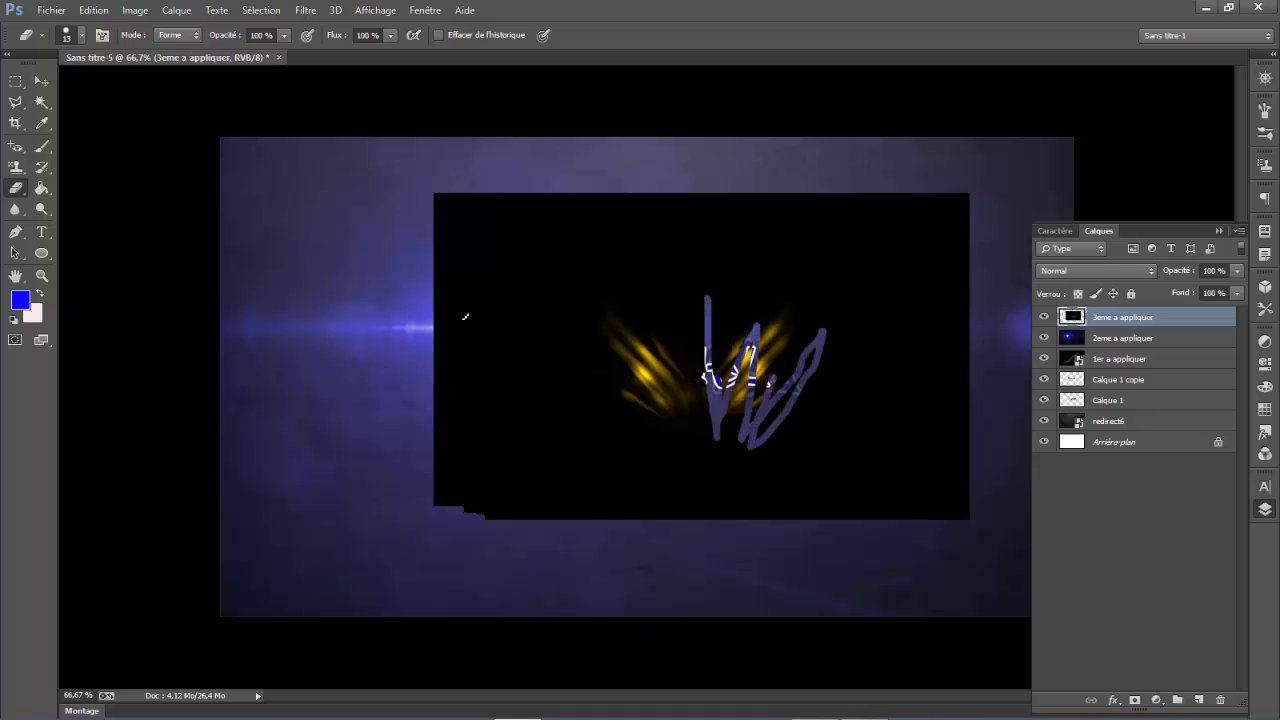
# - Enlarge the Eraser to 46 px and erase the remaining right-hand yellow streaks
pyautogui.click(79, 36)
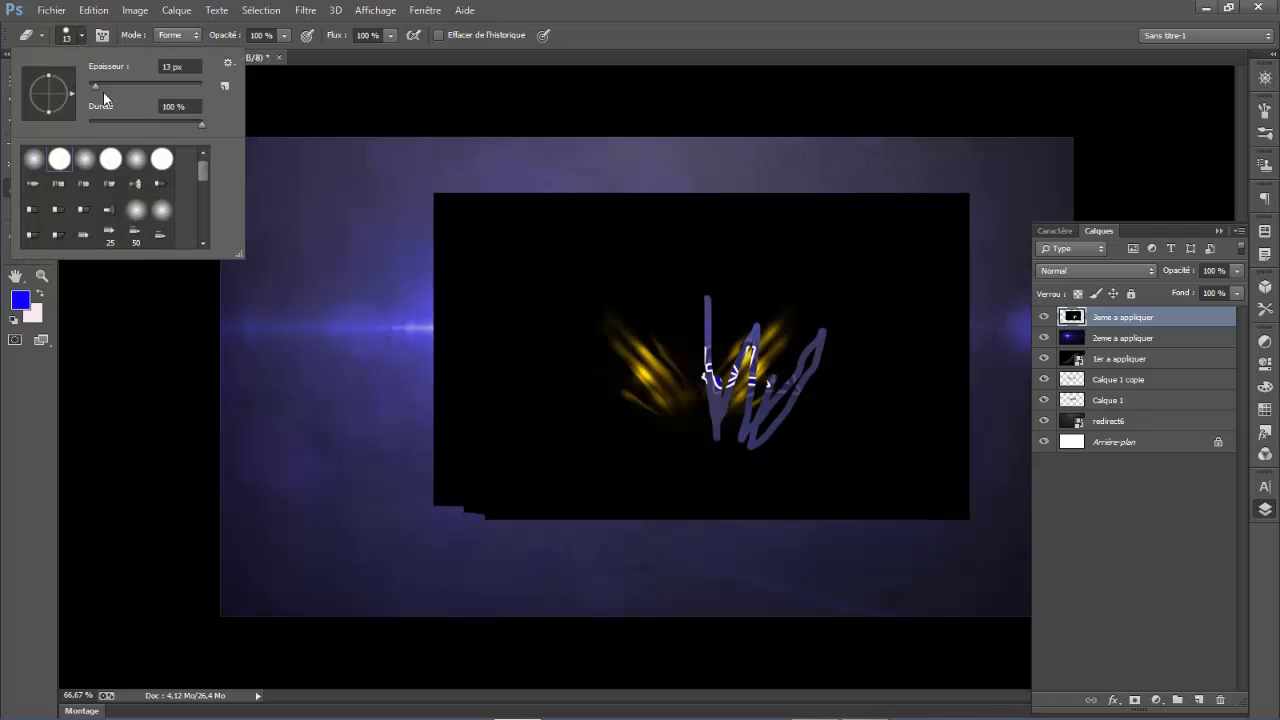
pyautogui.moveTo(95, 86); pyautogui.dragTo(114, 86)
pyautogui.moveTo(750, 337)
pyautogui.mouseDown()
pyautogui.moveTo(761, 400)
pyautogui.moveTo(763, 353)
pyautogui.moveTo(726, 375)
pyautogui.moveTo(720, 400)
pyautogui.moveTo(752, 449)
pyautogui.moveTo(812, 442)
pyautogui.moveTo(786, 400)
pyautogui.mouseUp()
pyautogui.click(41, 80)
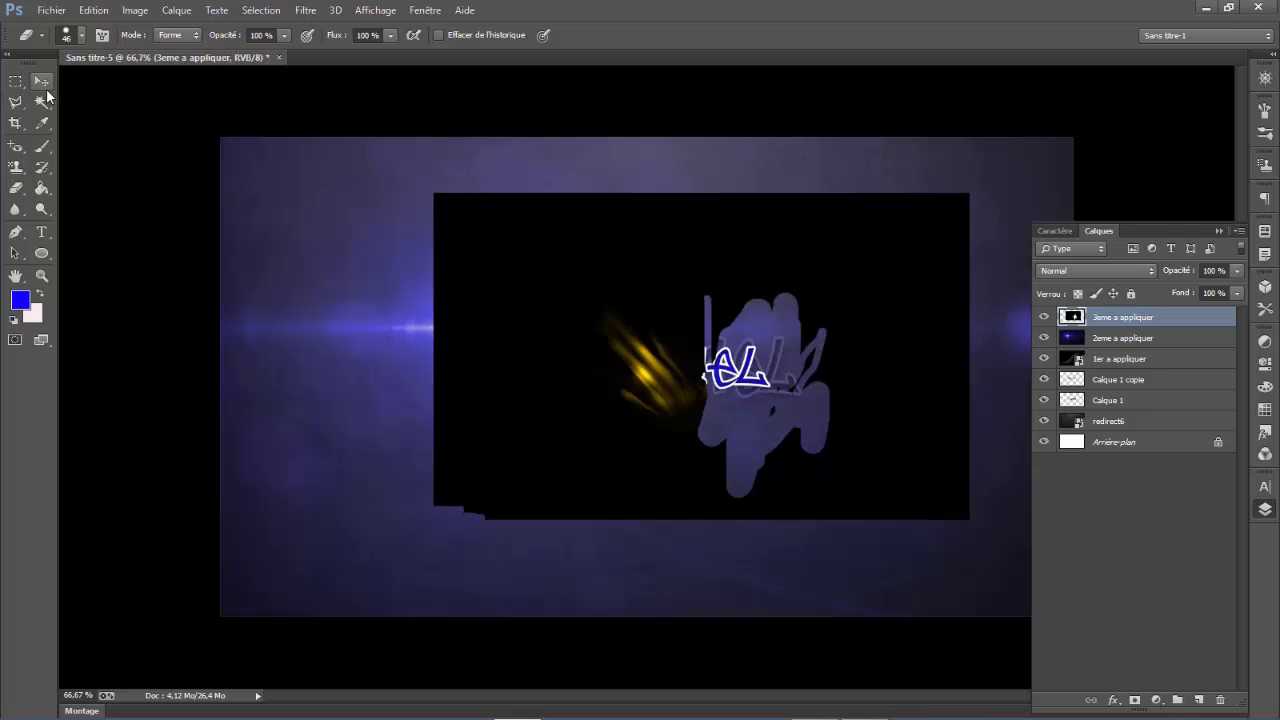
# - Set the 3eme a appliquer layer's blend mode to Superposition and move its yellow streaks onto the text's first letter
pyautogui.click(1103, 271)
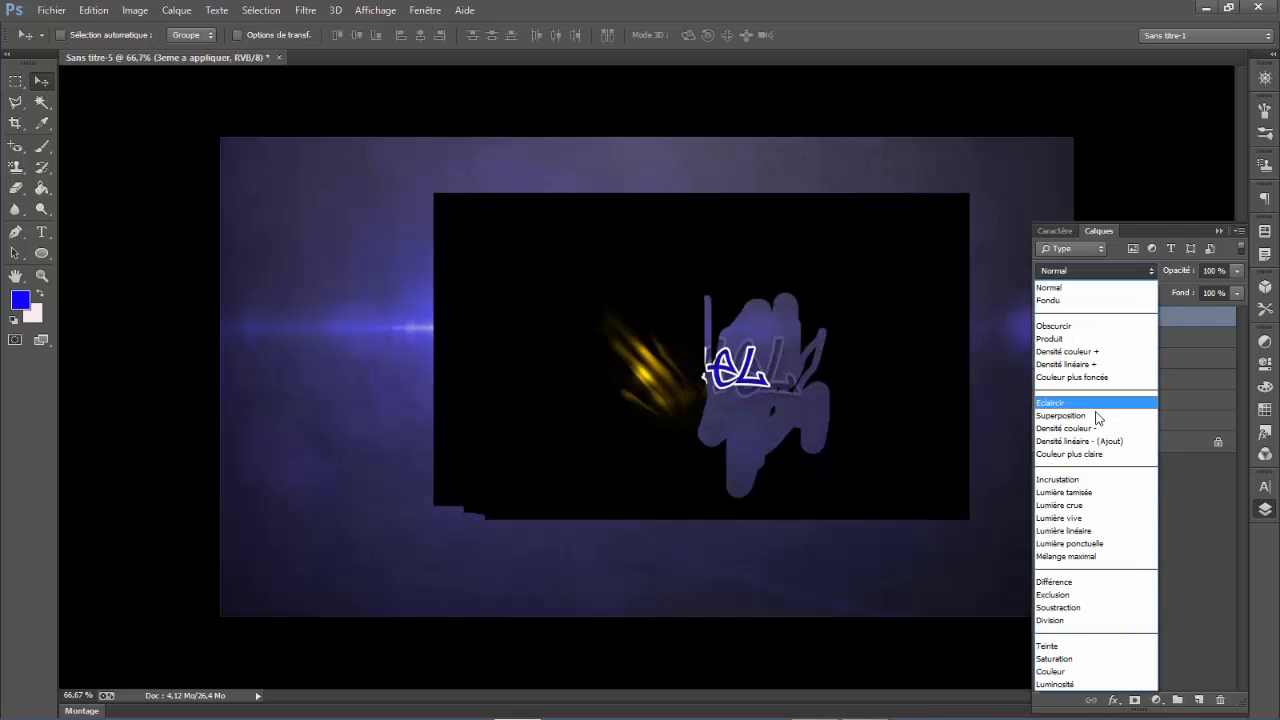
pyautogui.click(1095, 409)
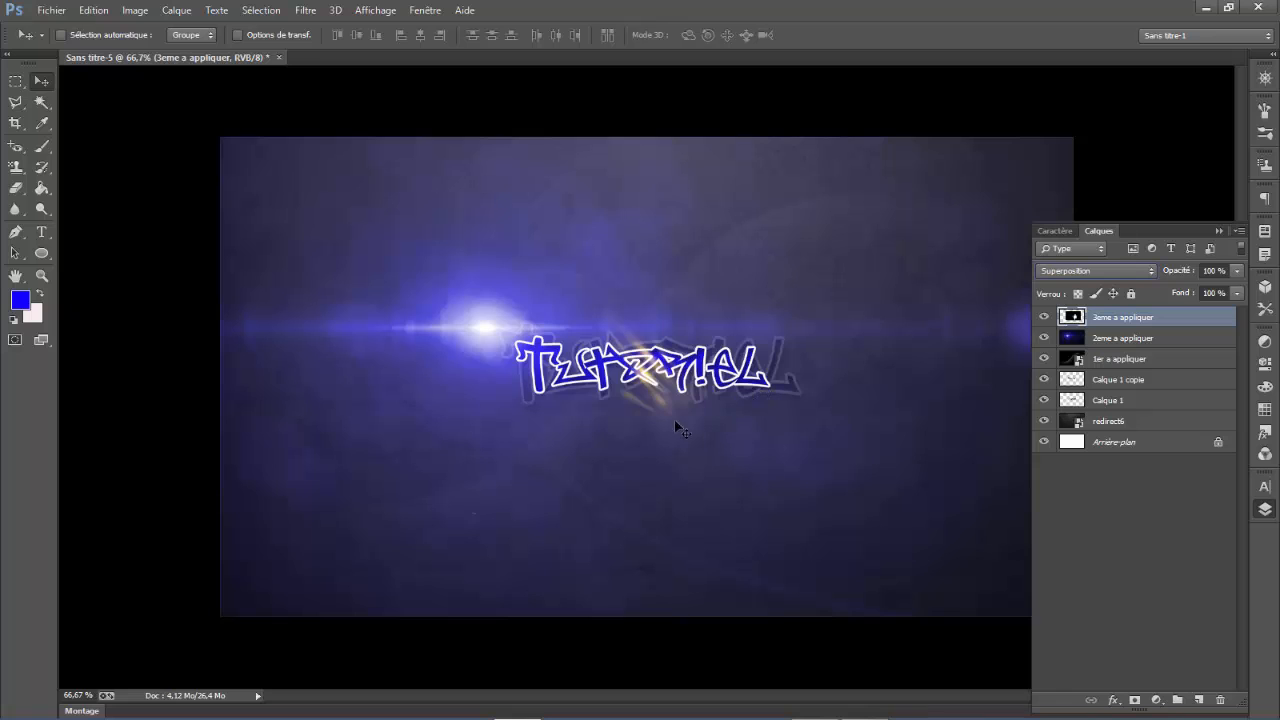
pyautogui.moveTo(674, 419); pyautogui.dragTo(568, 415)
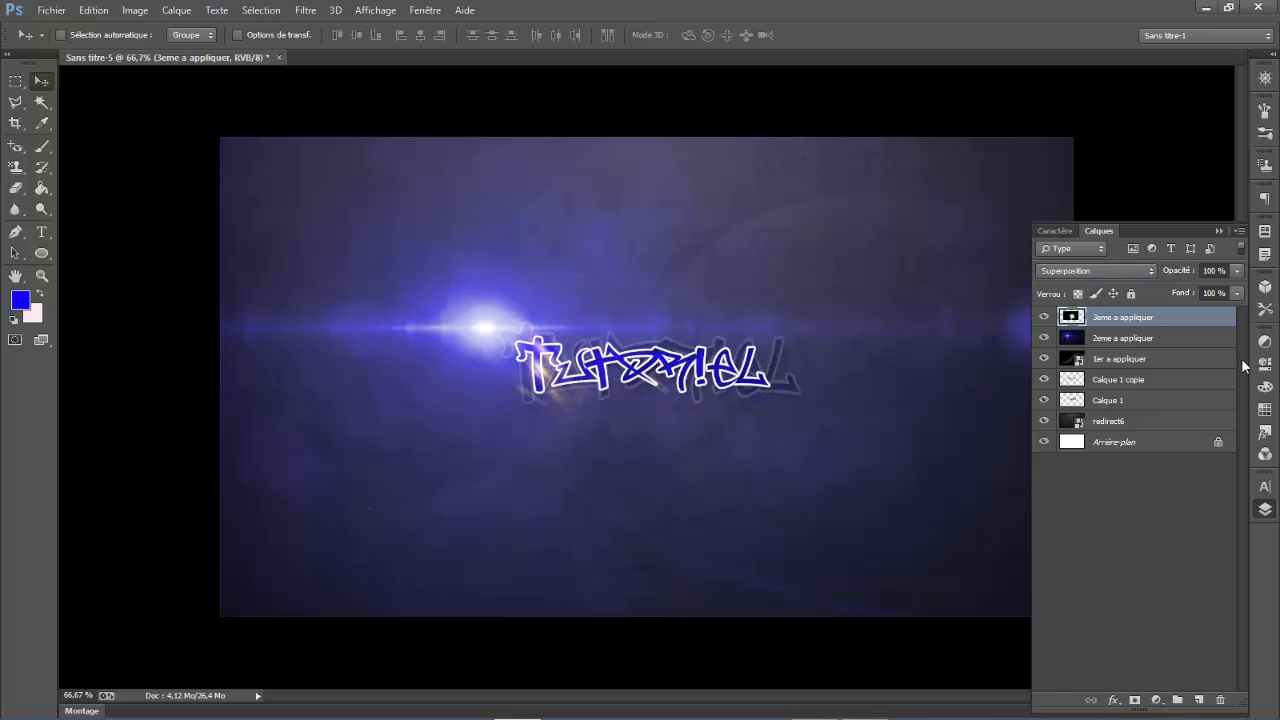
pyautogui.rightClick(1129, 326)
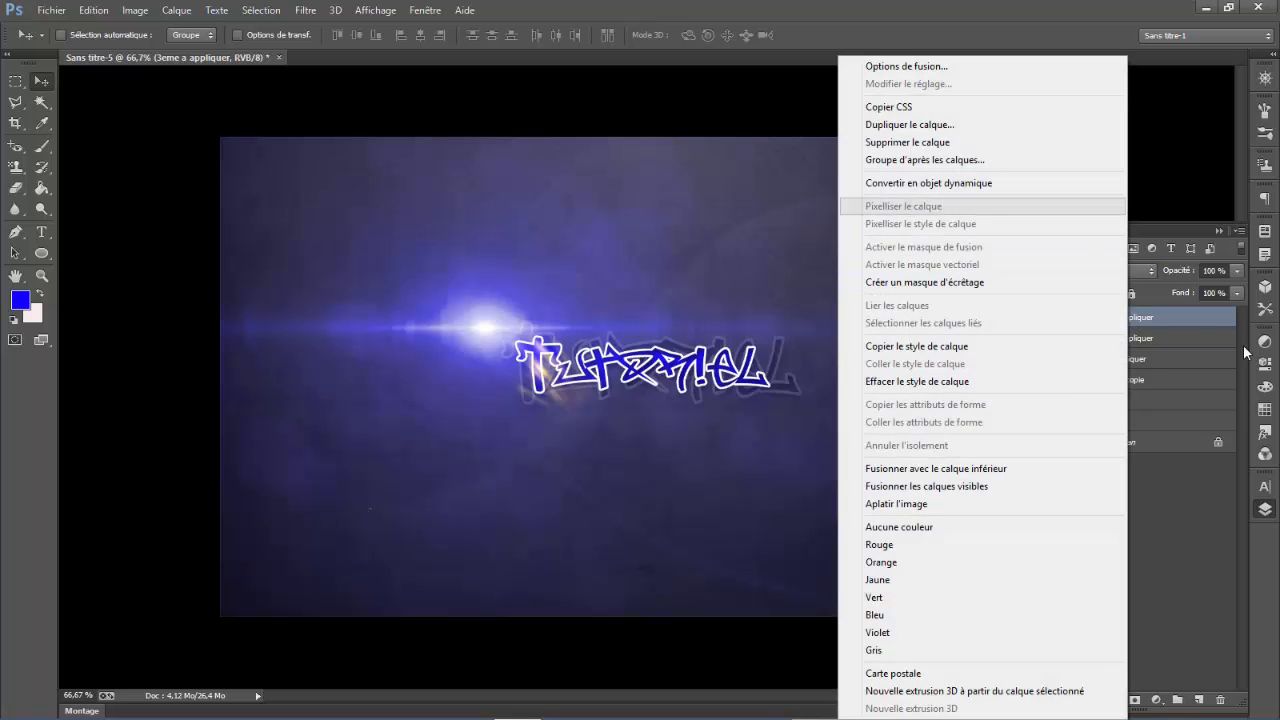
pyautogui.click(1170, 244)
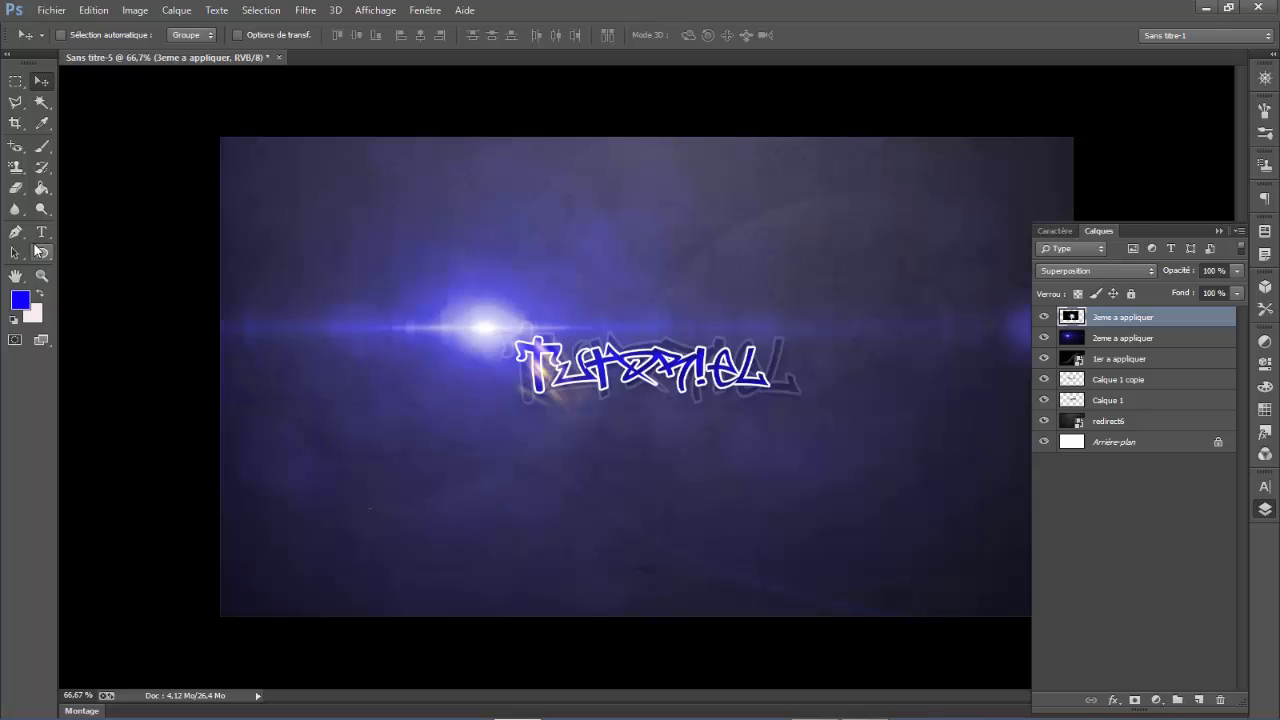
pyautogui.click(1185, 578)
pyautogui.click(1098, 318)
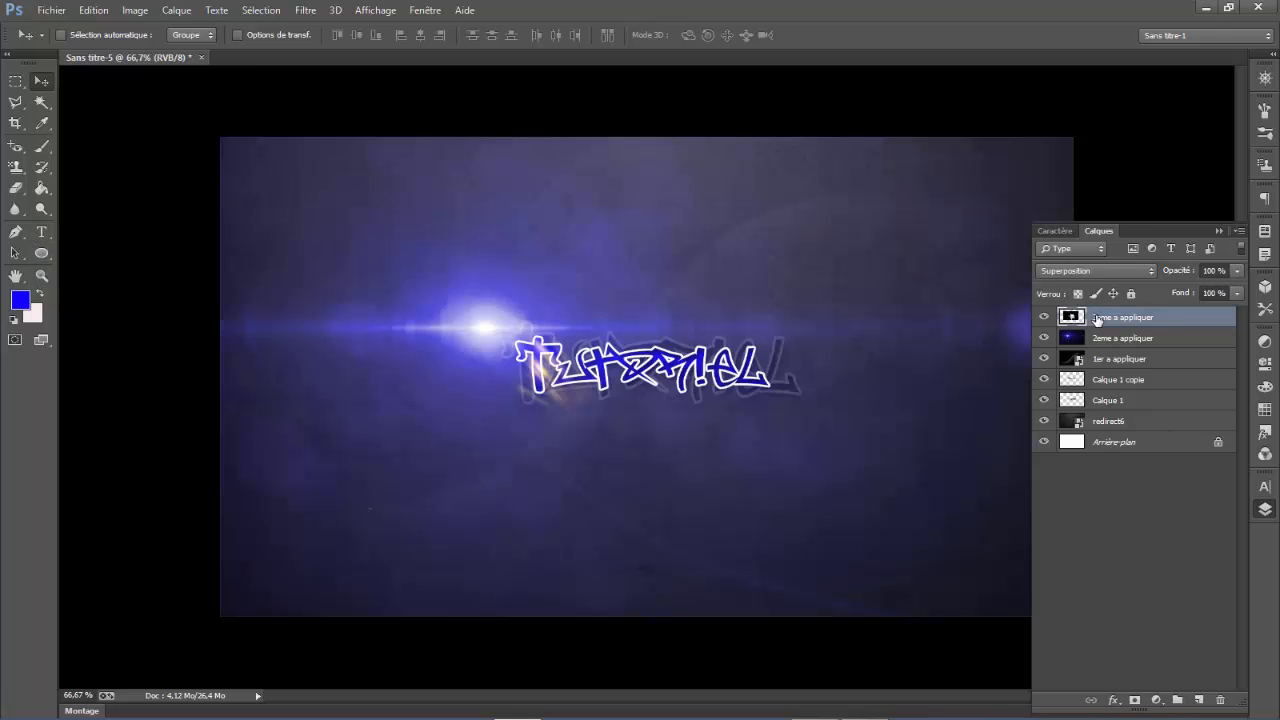
# - Shift the 3eme a appliquer streaks slightly so they sit over the first letter of the text
pyautogui.rightClick(1098, 318)
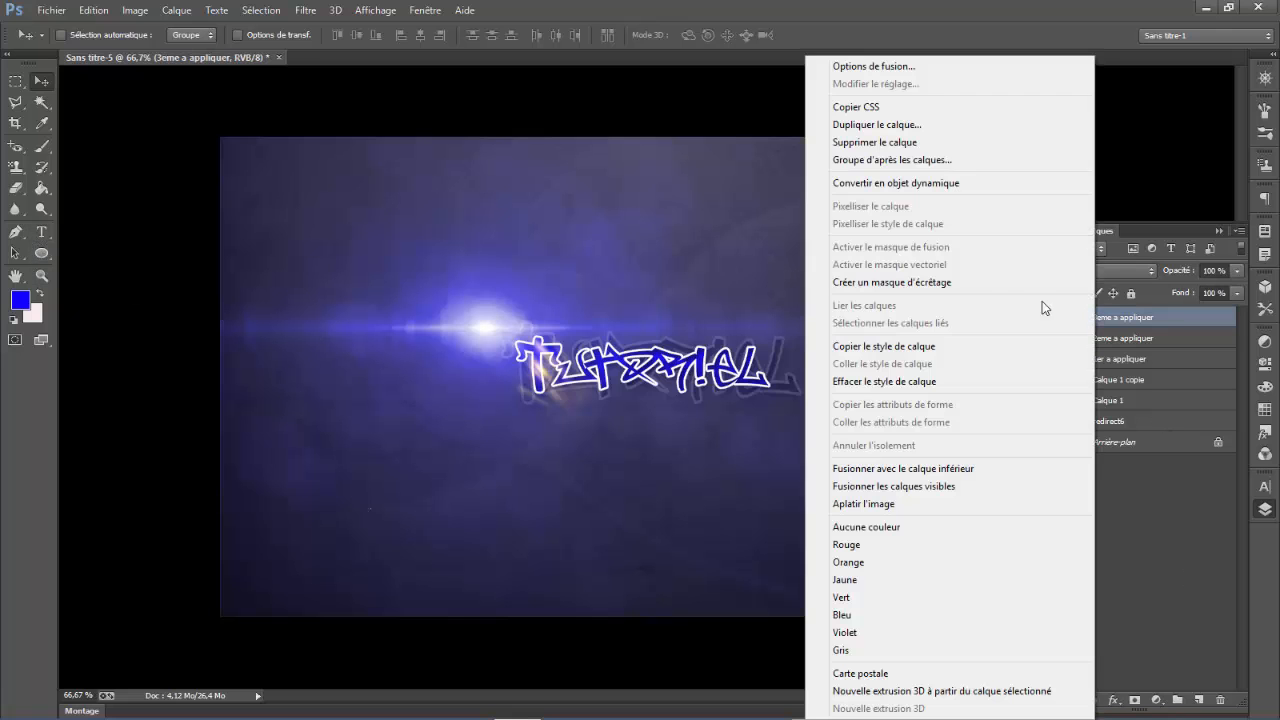
pyautogui.click(1167, 511)
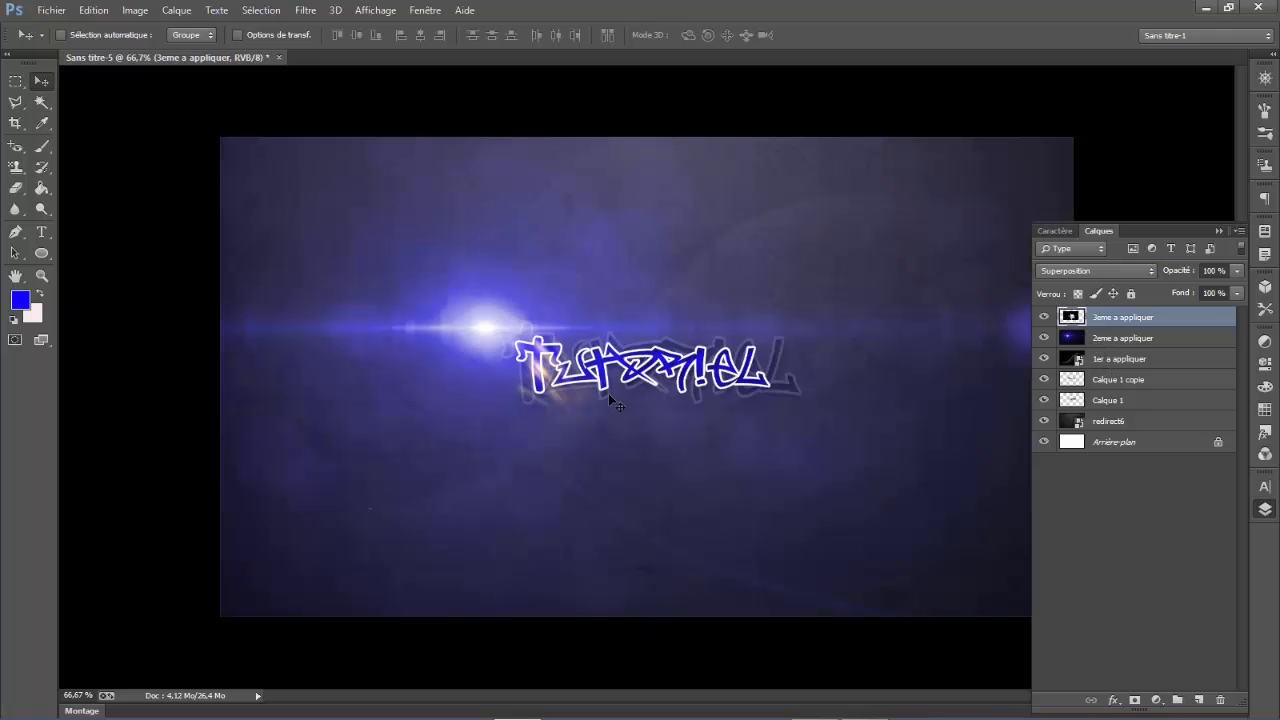
pyautogui.moveTo(597, 437); pyautogui.dragTo(596, 432)
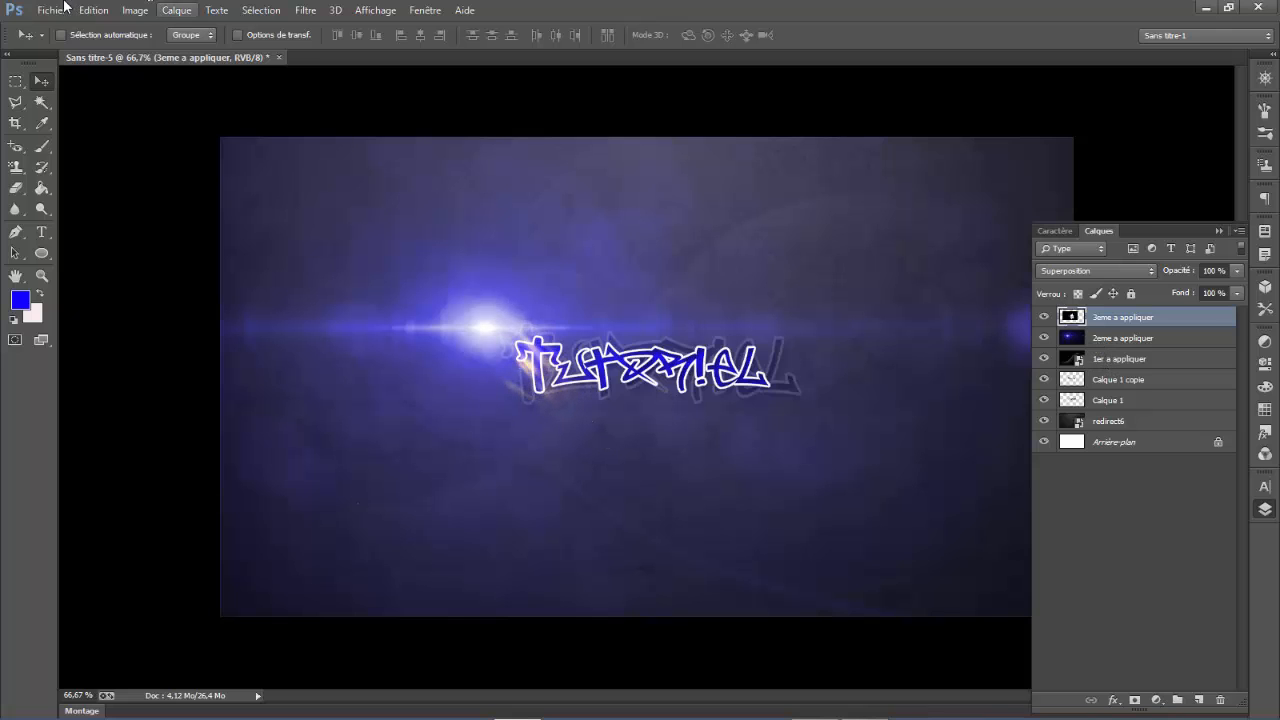
# - Colorize the 3eme a appliquer layer with Hue/Saturation, using hue 243 and saturation 59
pyautogui.click(135, 10)
pyautogui.moveTo(218, 51)
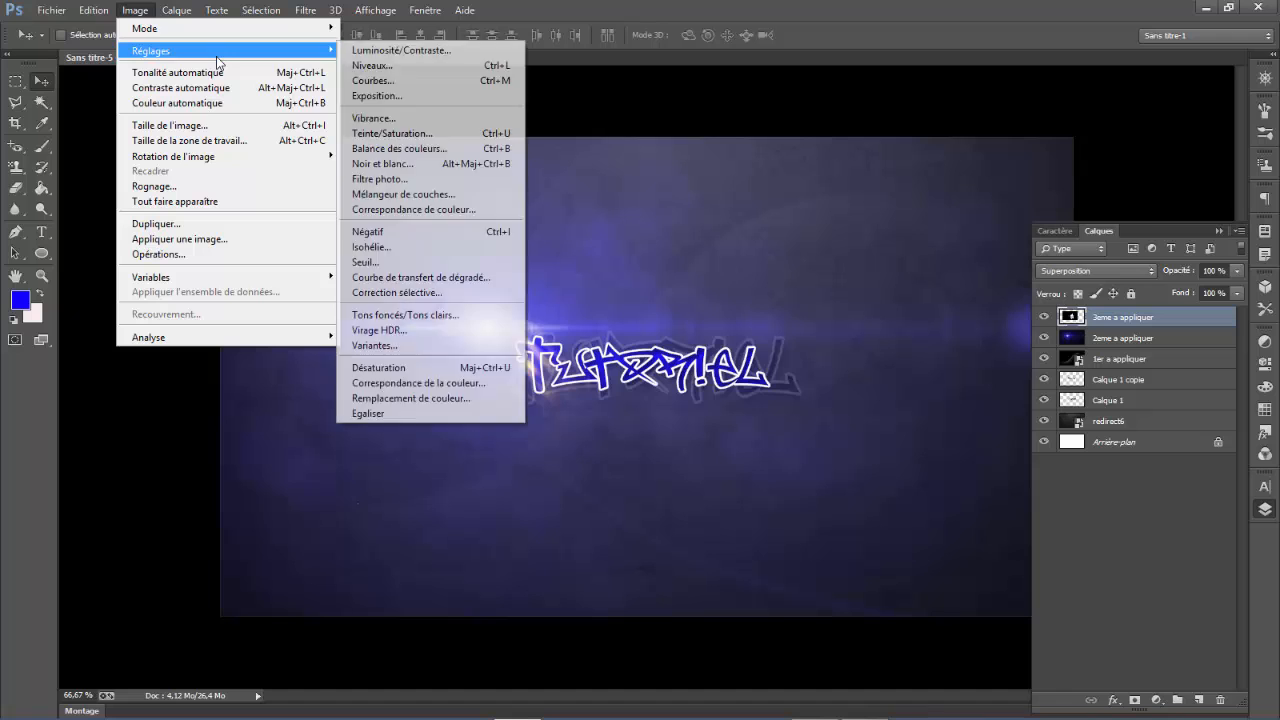
pyautogui.click(390, 133)
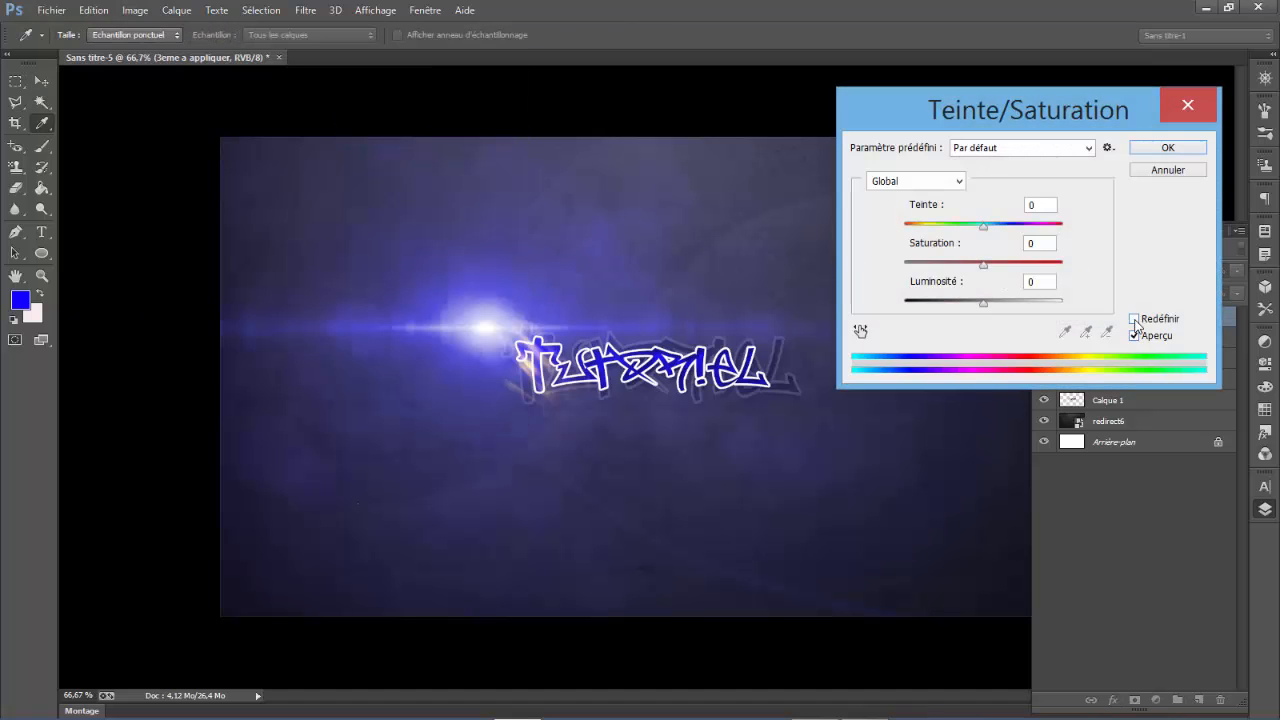
pyautogui.click(1134, 318)
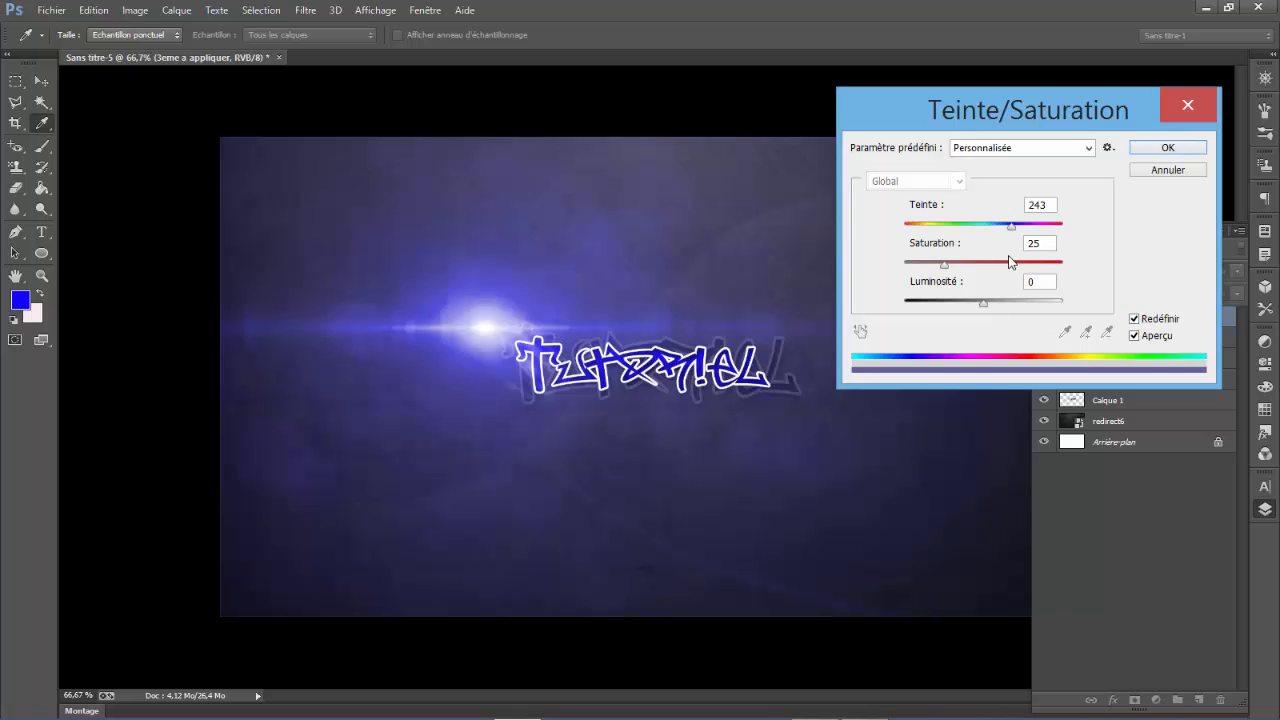
pyautogui.moveTo(961, 266); pyautogui.dragTo(999, 266)
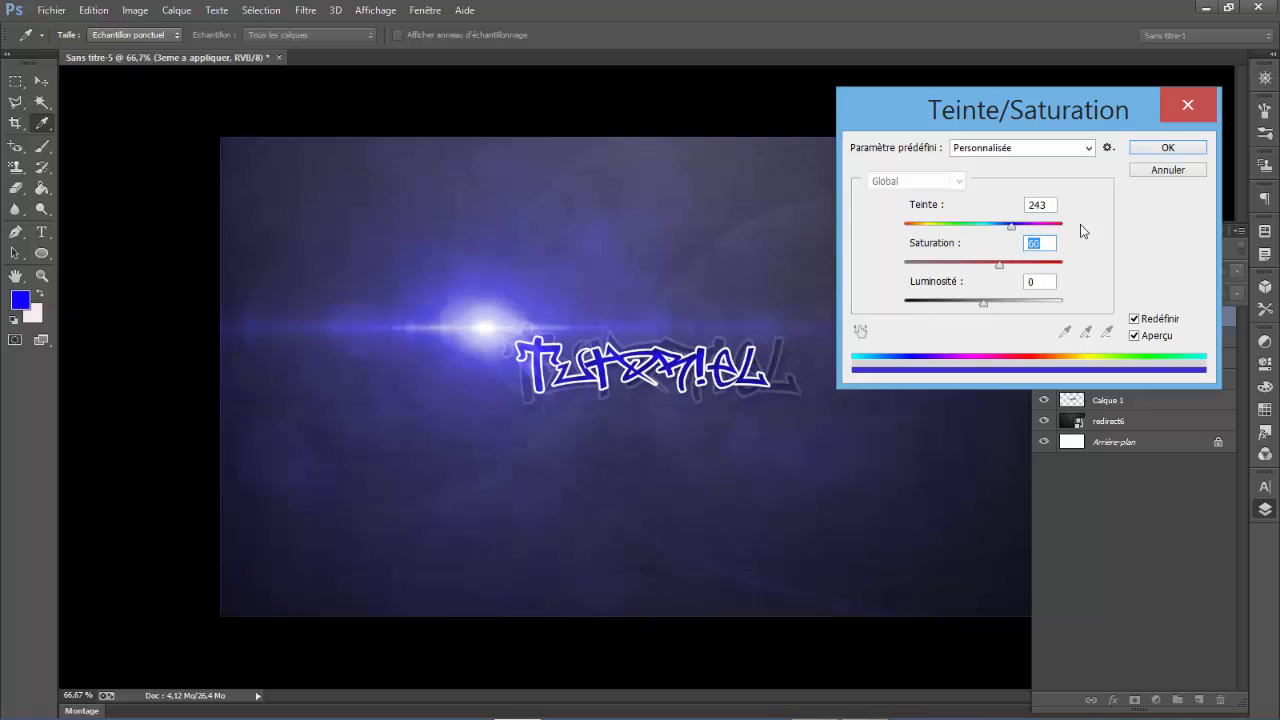
pyautogui.moveTo(1001, 265); pyautogui.dragTo(1013, 266)
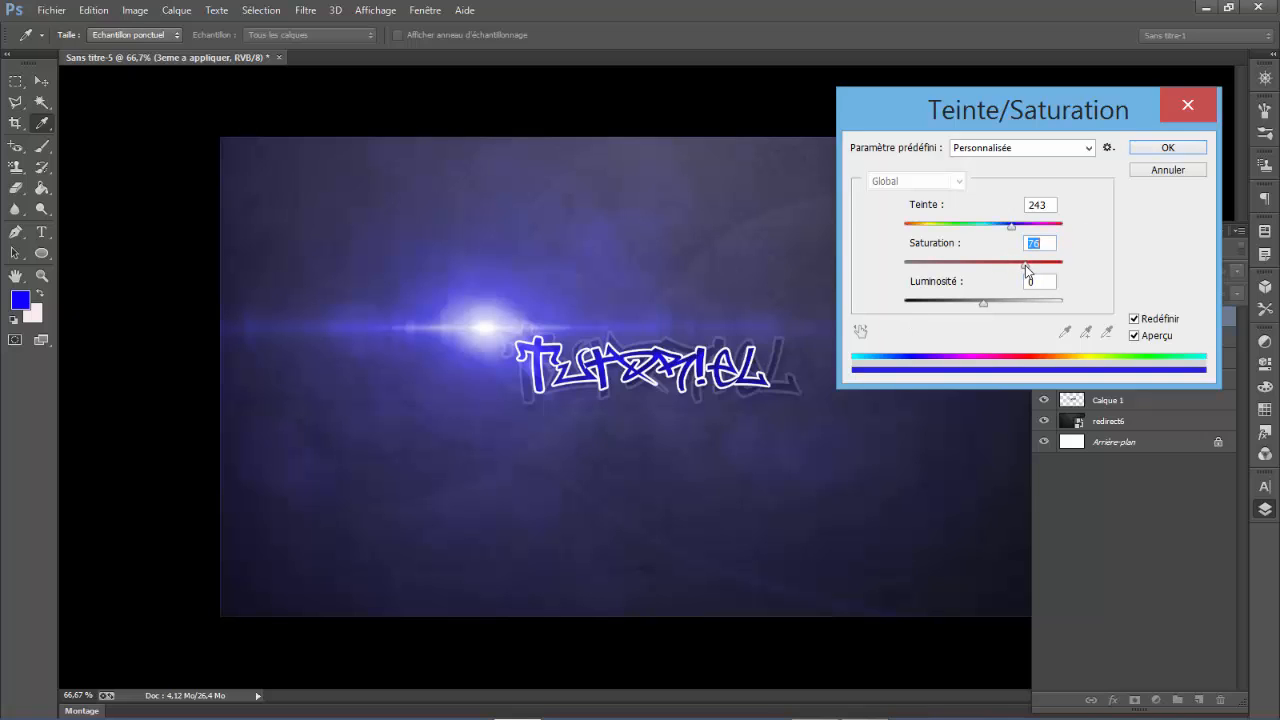
pyautogui.moveTo(1025, 265); pyautogui.dragTo(997, 266)
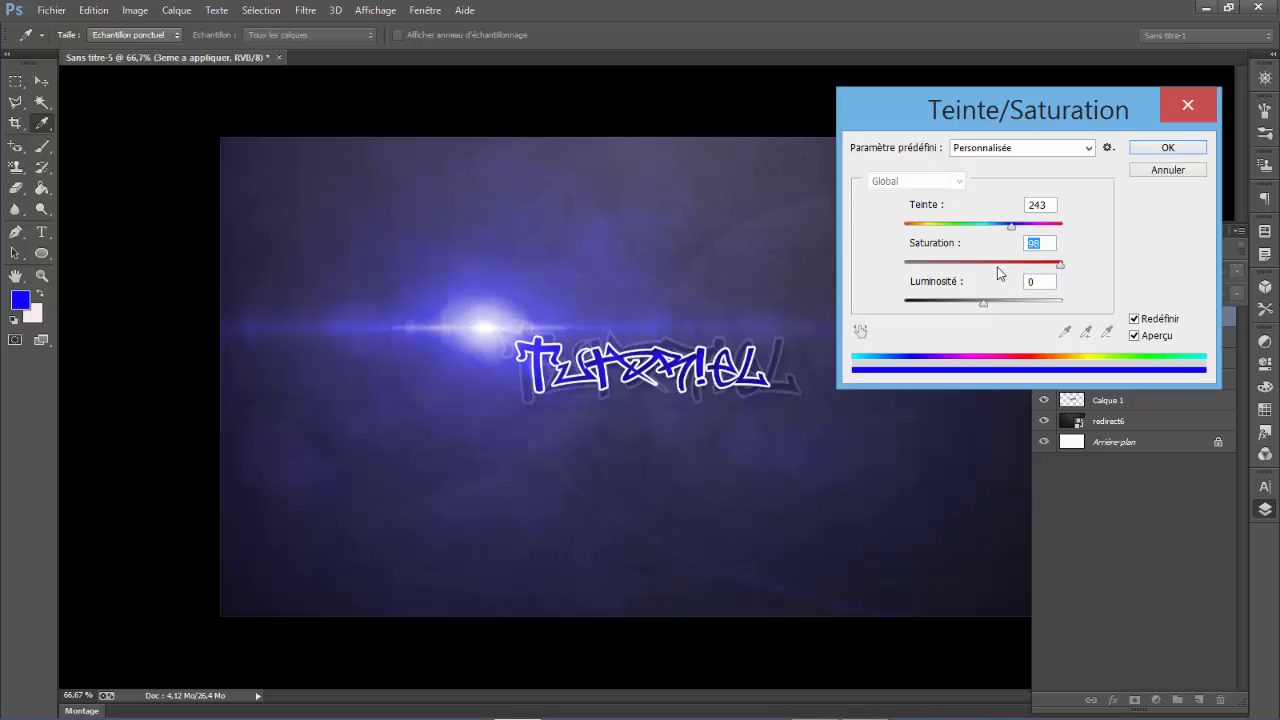
pyautogui.click(1177, 151)
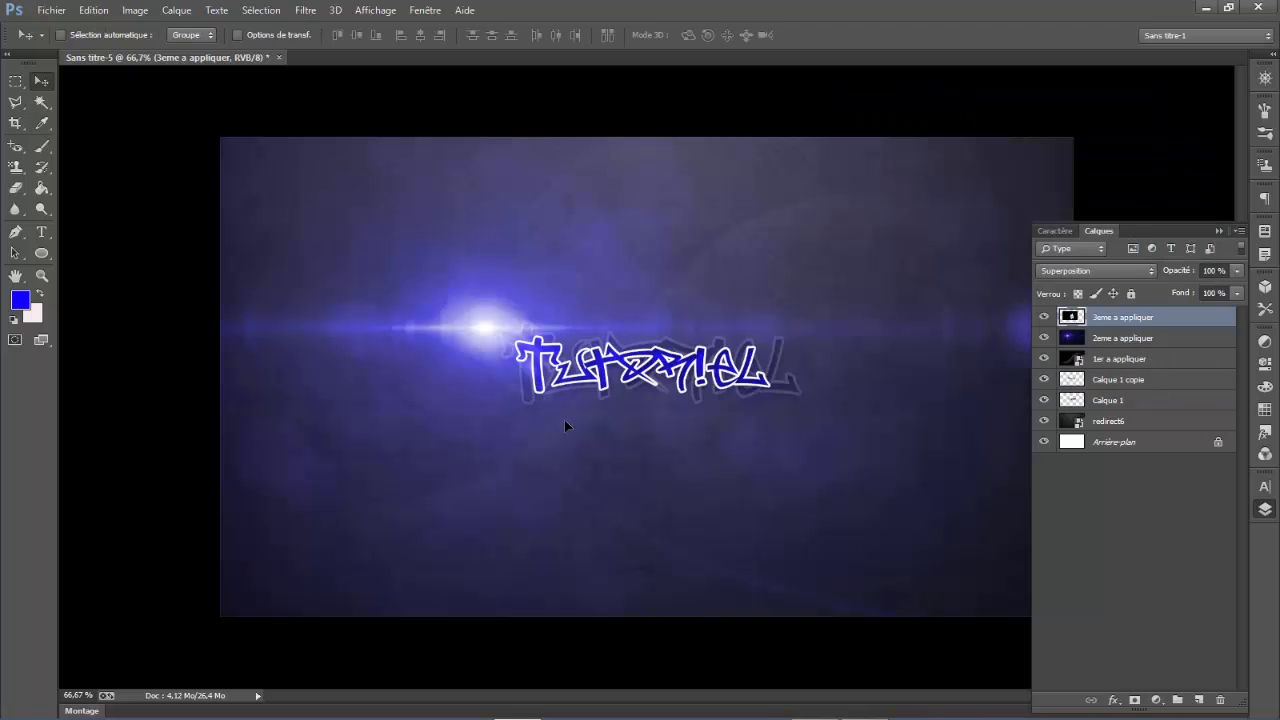
# - Reposition the blue streaks around the text's first letter and duplicate the 3eme a appliquer layer
pyautogui.moveTo(575, 427); pyautogui.dragTo(554, 400)
pyautogui.hotkey('ctrl', 'j')
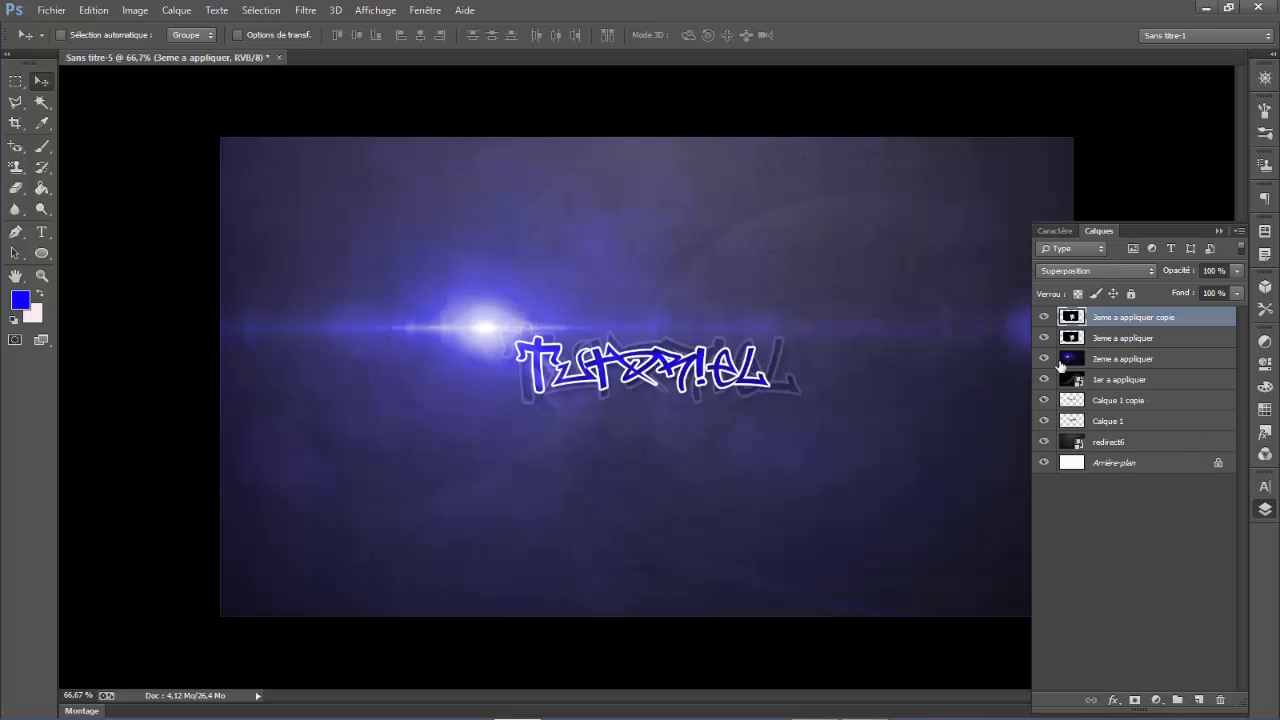
# - Flip the duplicated streaks horizontally, move them onto the text's last letter and commit the transformation
pyautogui.press('t')
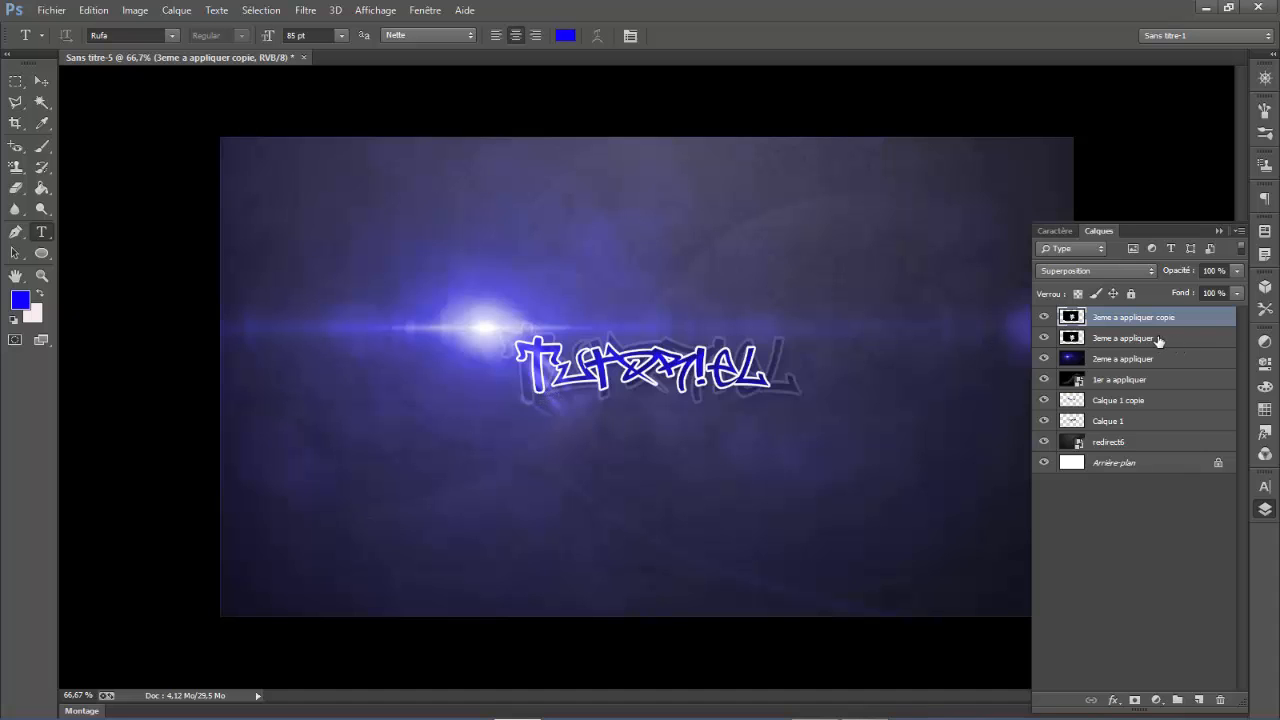
pyautogui.hotkey('ctrl', 't')
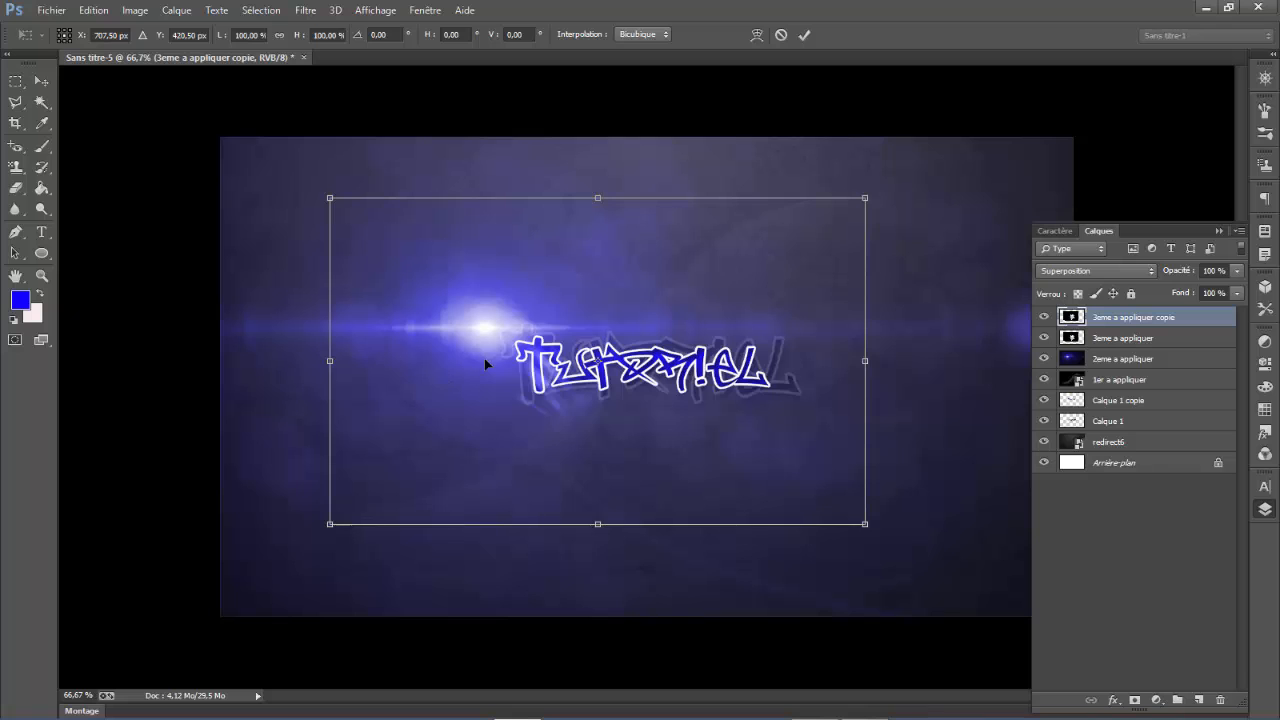
pyautogui.rightClick(500, 370)
pyautogui.click(627, 614)
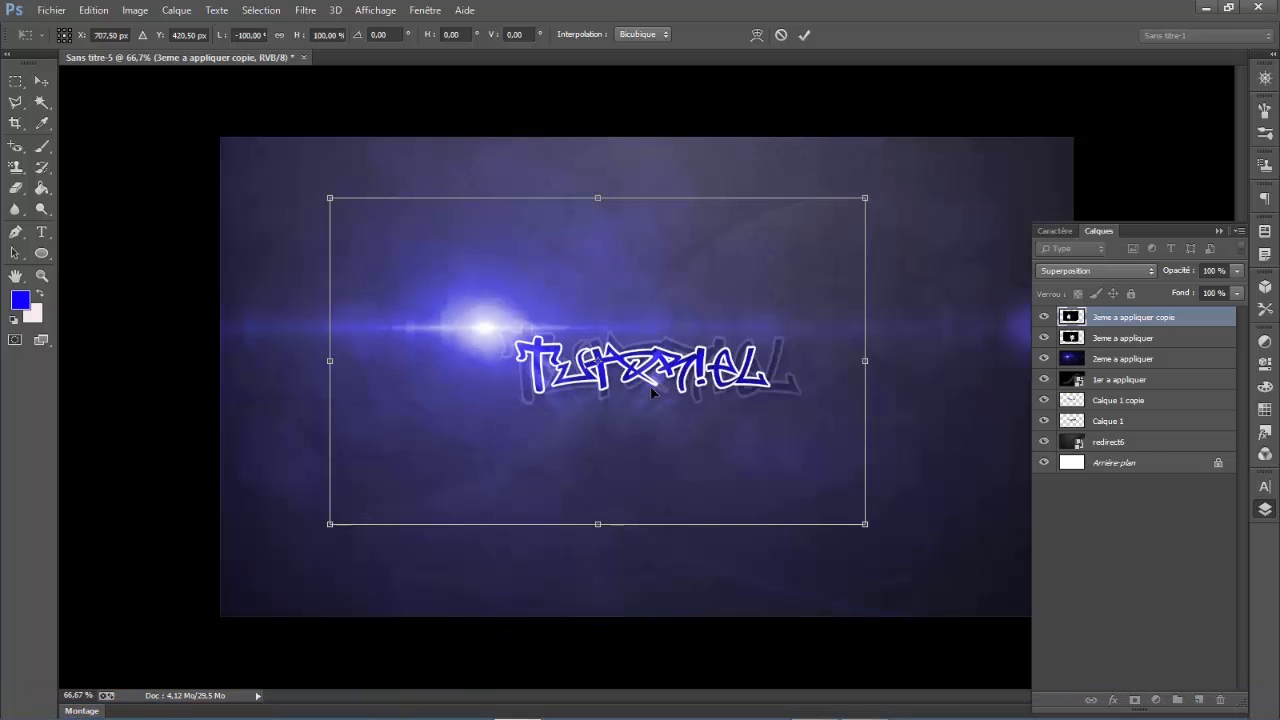
pyautogui.moveTo(650, 386); pyautogui.dragTo(756, 378)
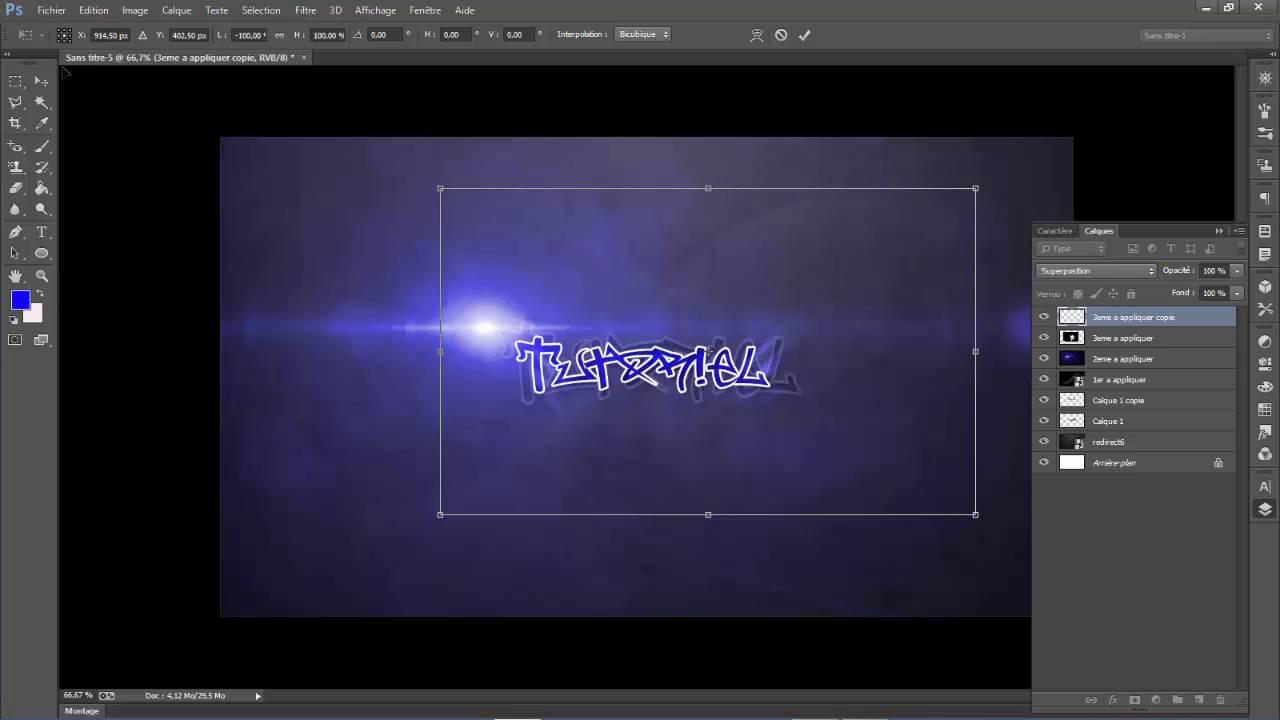
pyautogui.click(41, 81)
pyautogui.click(520, 292)
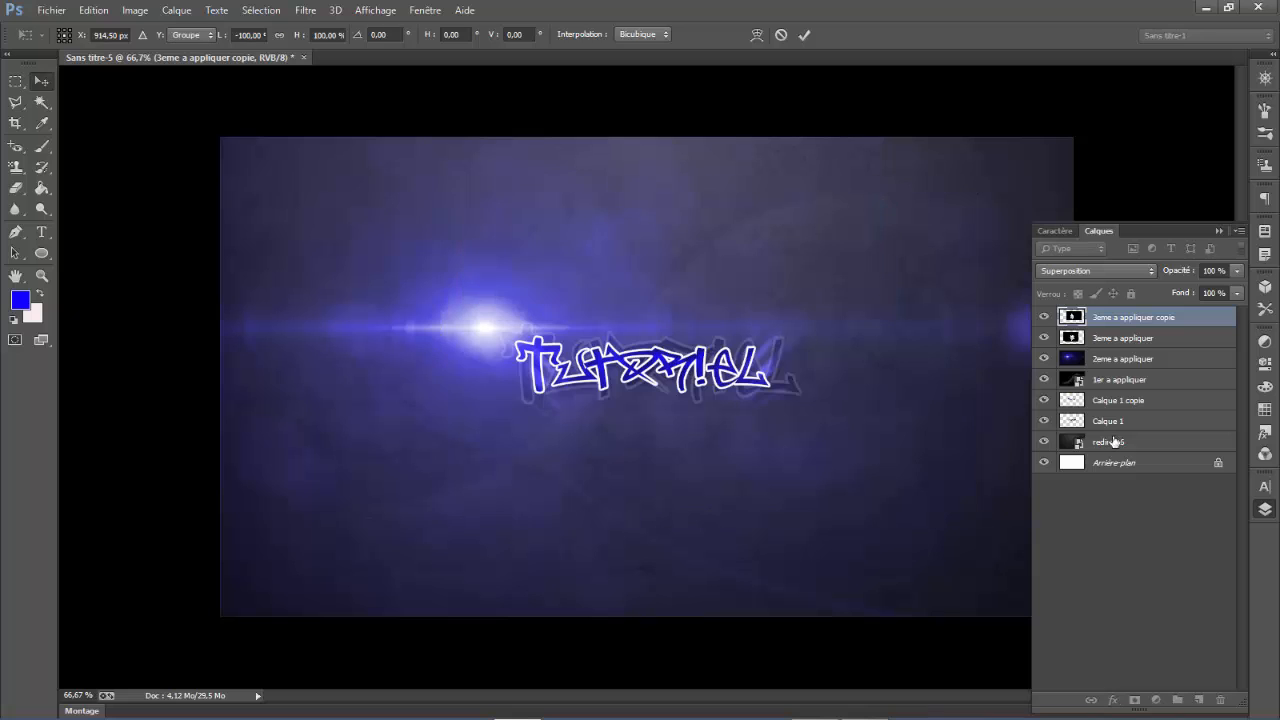
# - Merge the 3eme a appliquer layer with its copy and set the merged layer's blend mode to Superposition
pyautogui.keyDown('shift'); pyautogui.click(1138, 343); pyautogui.keyUp('shift')
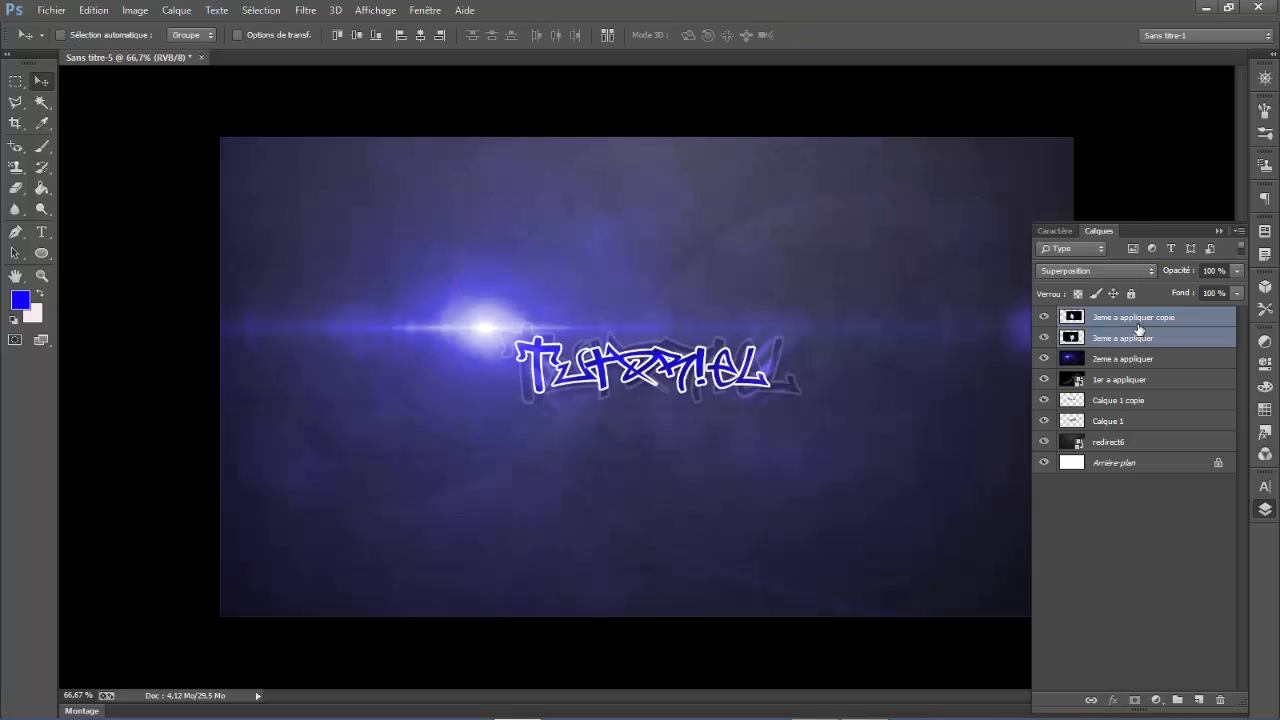
pyautogui.rightClick(1126, 320)
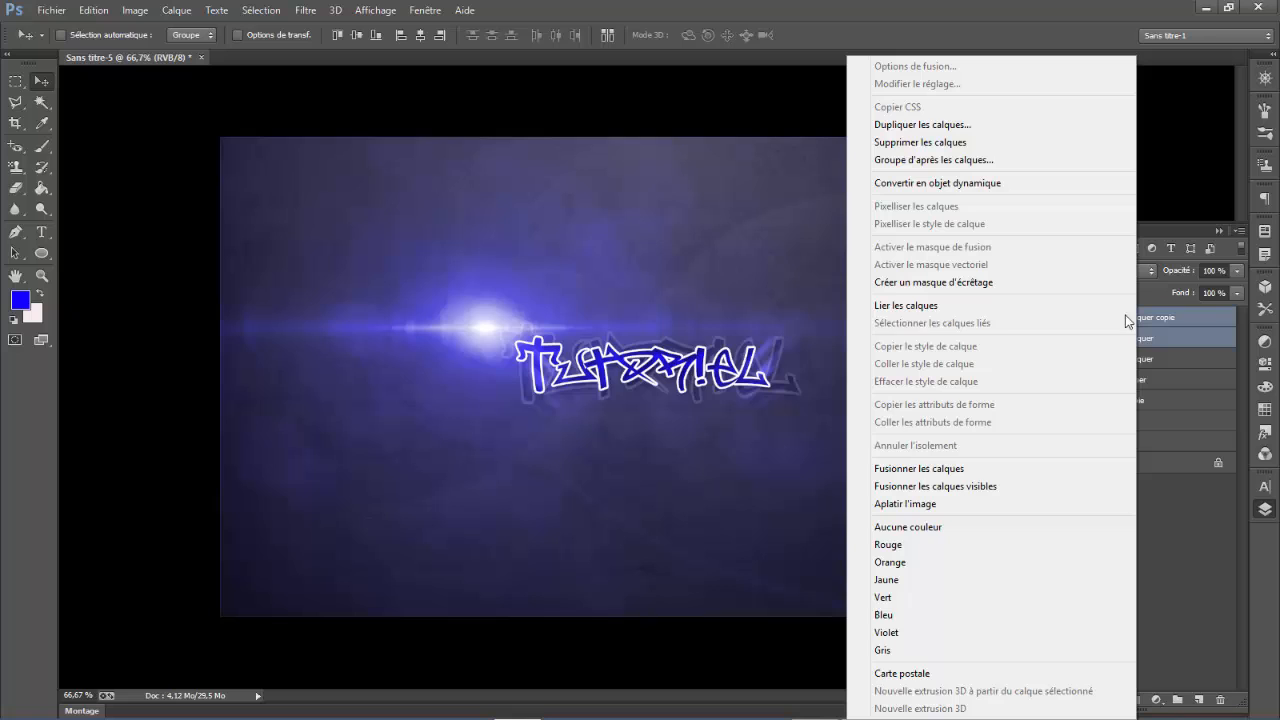
pyautogui.click(982, 468)
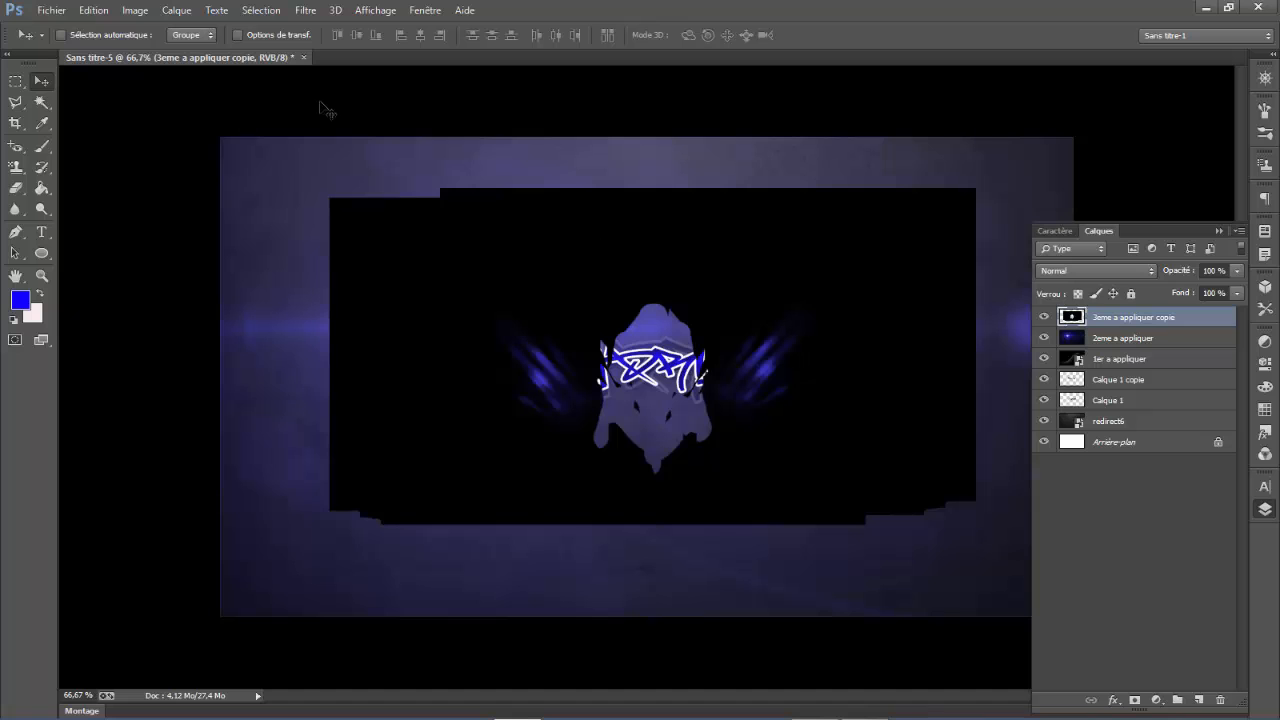
pyautogui.click(135, 11)
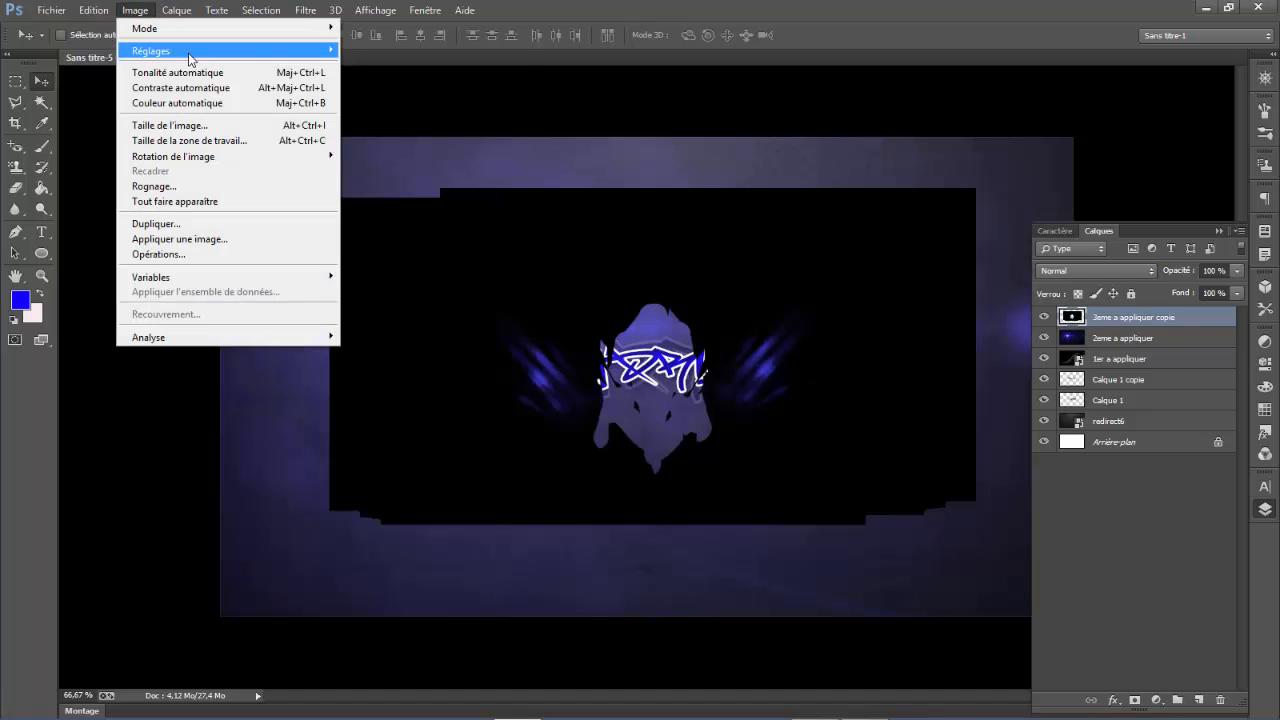
pyautogui.click(678, 18)
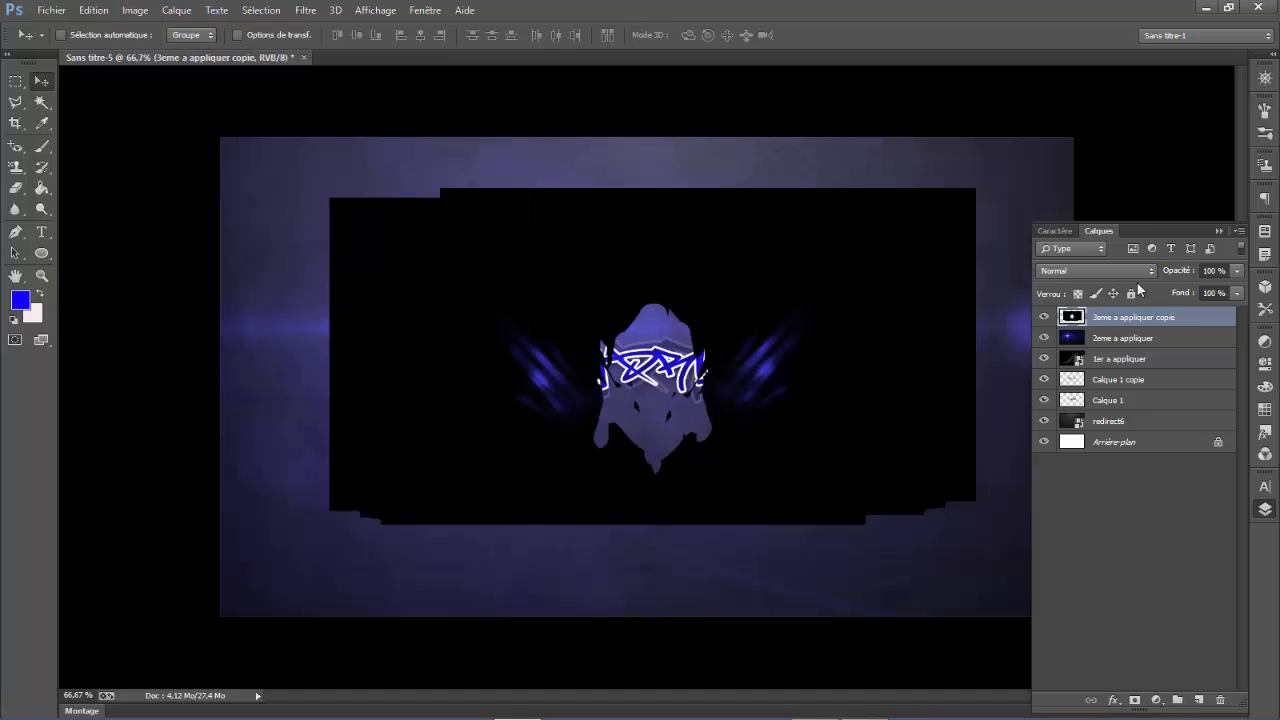
pyautogui.click(1137, 272)
pyautogui.click(1090, 406)
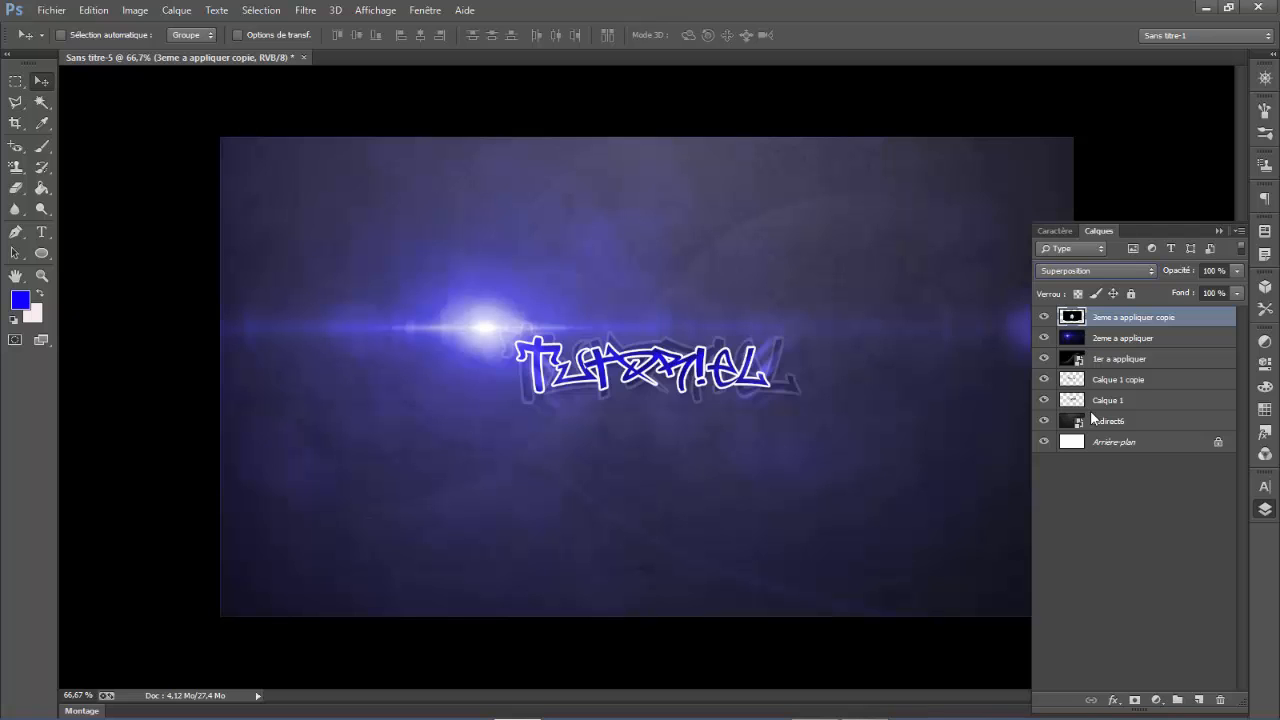
# - Place the image 4eme a apliquer.jpg from the desktop into the document
pyautogui.click(51, 10)
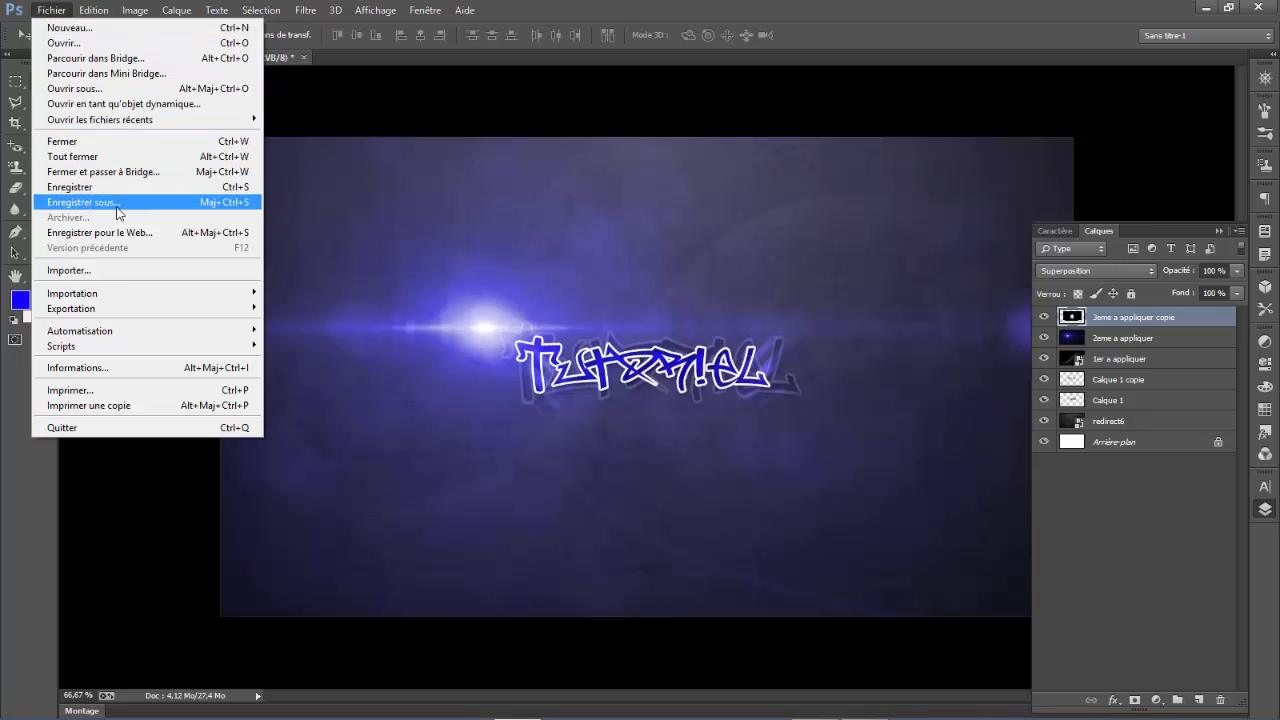
pyautogui.click(120, 272)
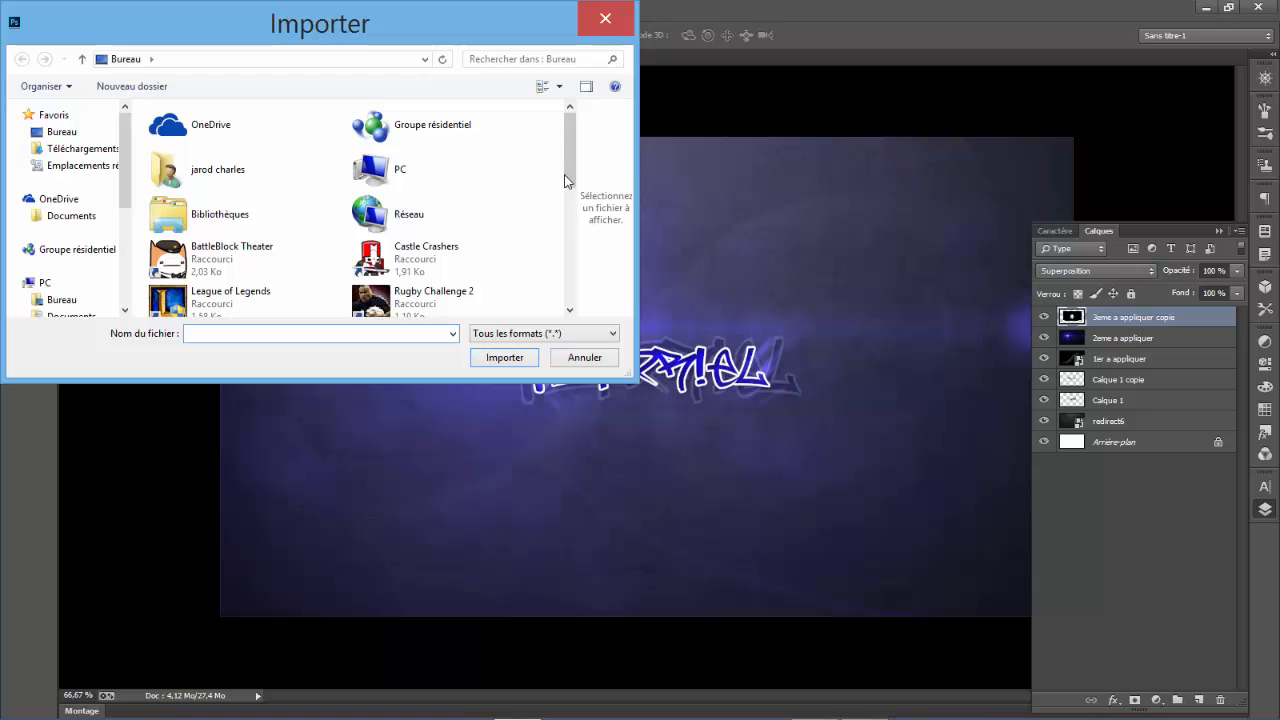
pyautogui.scroll(-2, 570, 224)
pyautogui.scroll(-3, 570, 224)
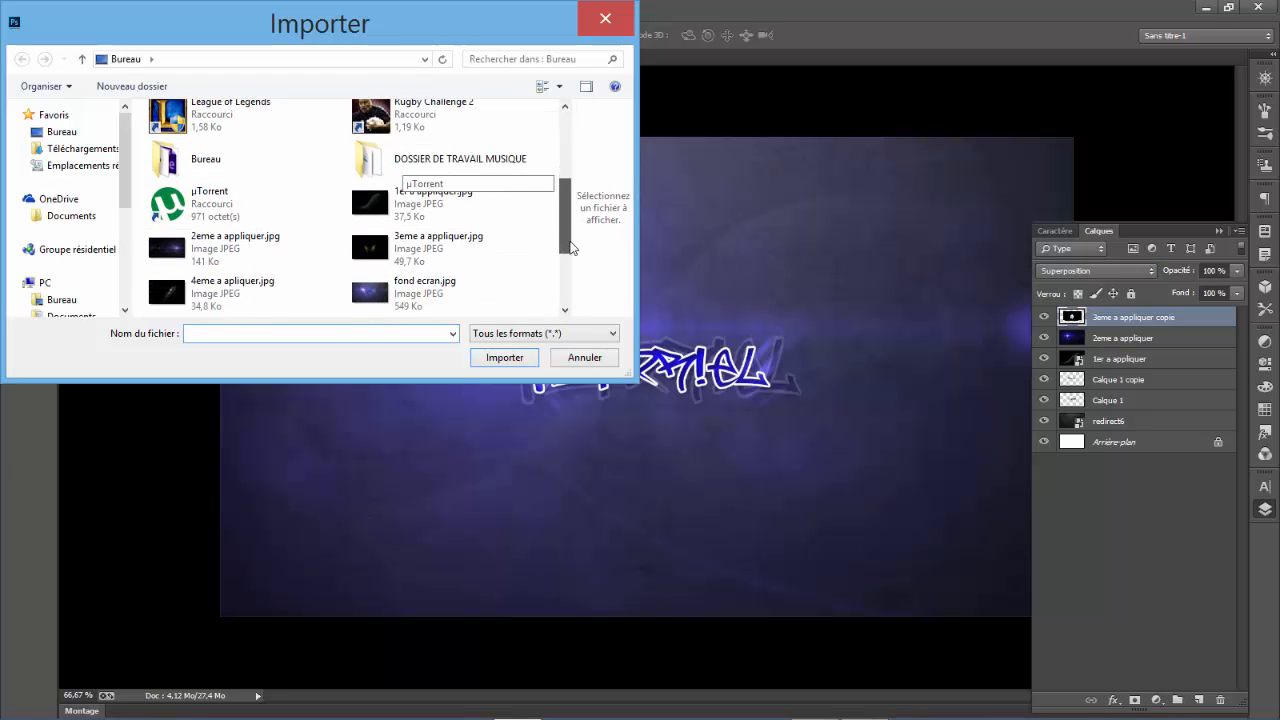
pyautogui.click(309, 256)
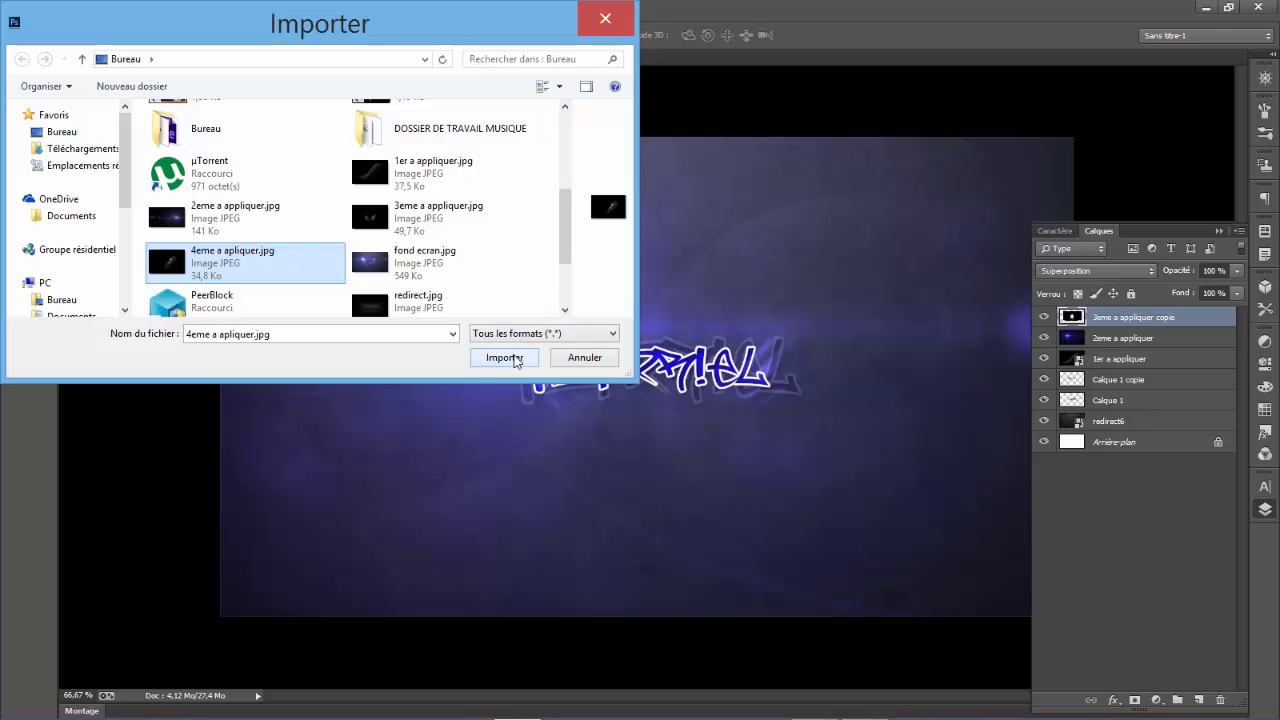
pyautogui.click(505, 358)
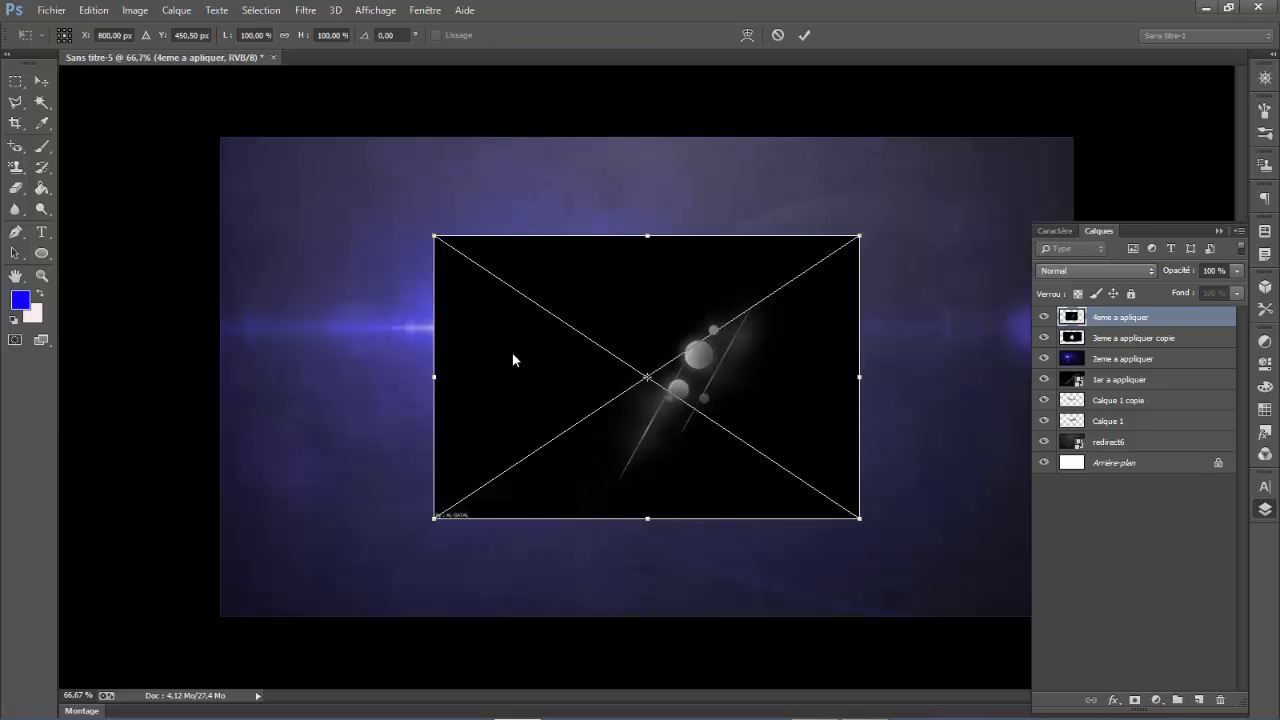
# - Move the placed 4eme a apliquer image right to about X 888 px, Y 460.5 px and commit the placement
pyautogui.moveTo(718, 292); pyautogui.dragTo(765, 289)
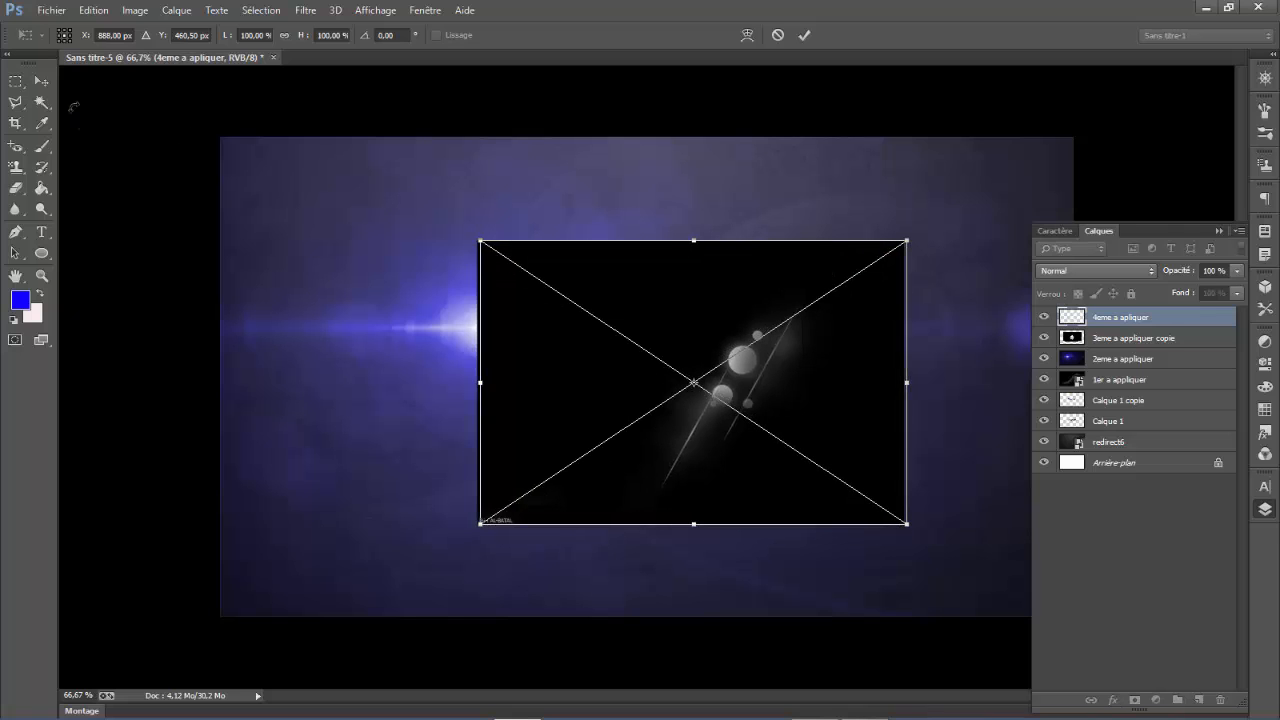
pyautogui.click(56, 88)
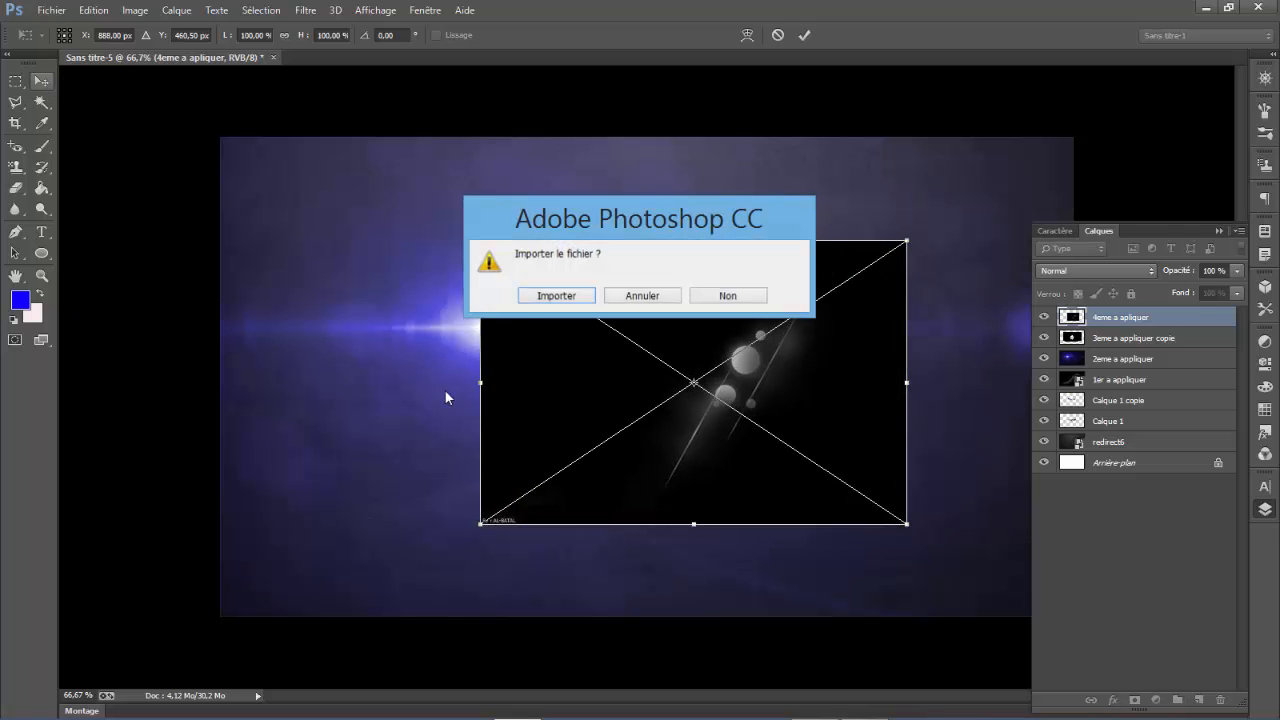
pyautogui.click(532, 297)
# - Rasterize the 4eme a apliquer layer and erase its corner signature with the 46 px Eraser
pyautogui.rightClick(21, 189)
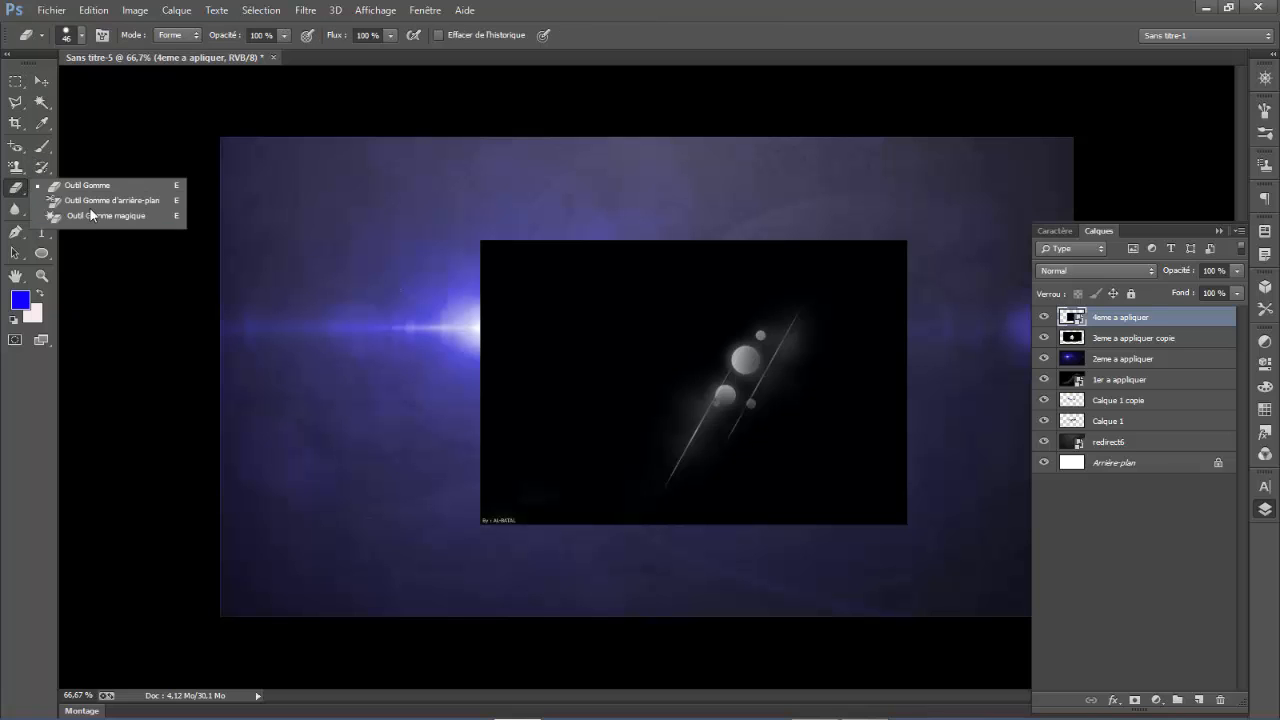
pyautogui.click(120, 187)
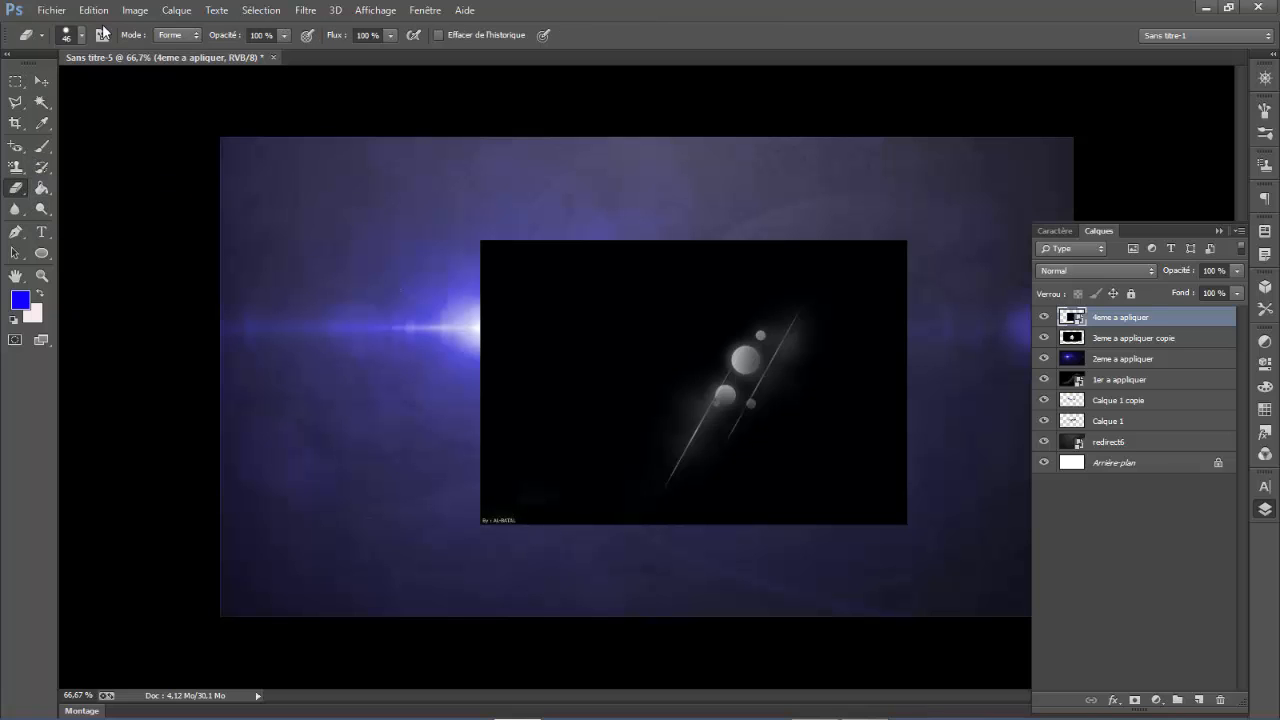
pyautogui.click(556, 503)
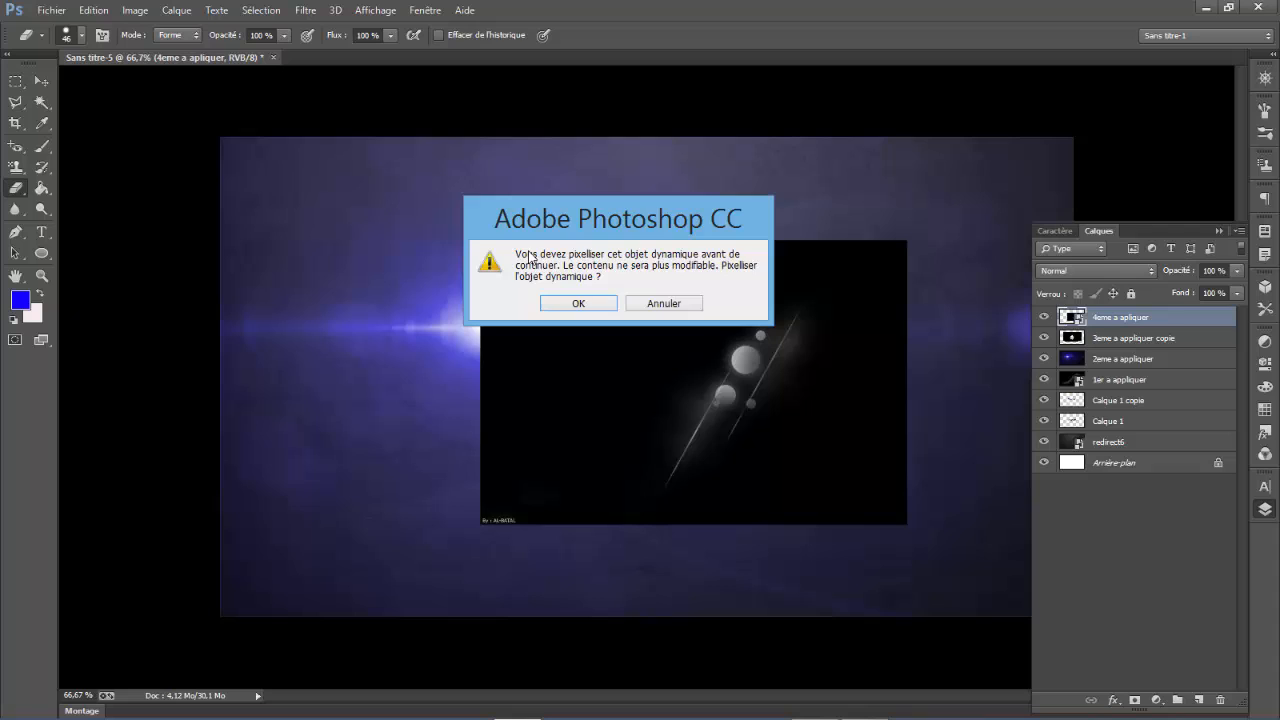
pyautogui.click(583, 302)
pyautogui.moveTo(512, 527); pyautogui.dragTo(454, 521)
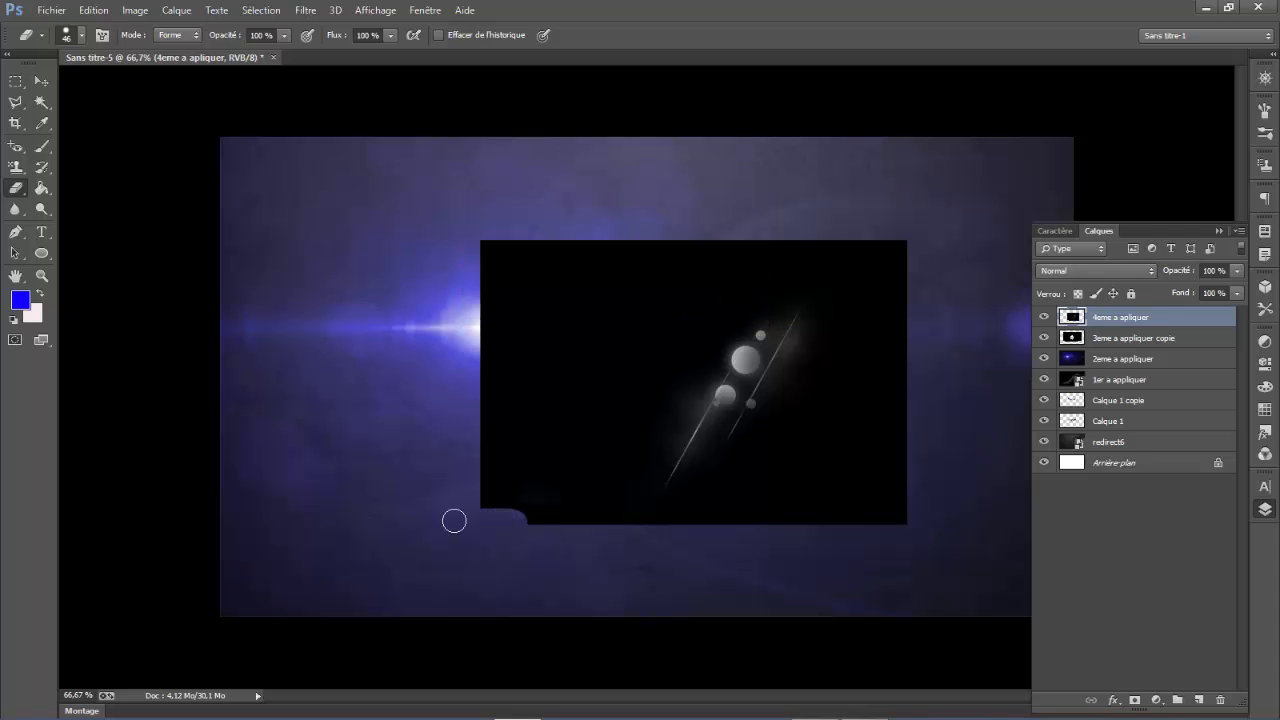
# - Set the 4eme a apliquer layer's blend mode to Superposition
pyautogui.click(1098, 270)
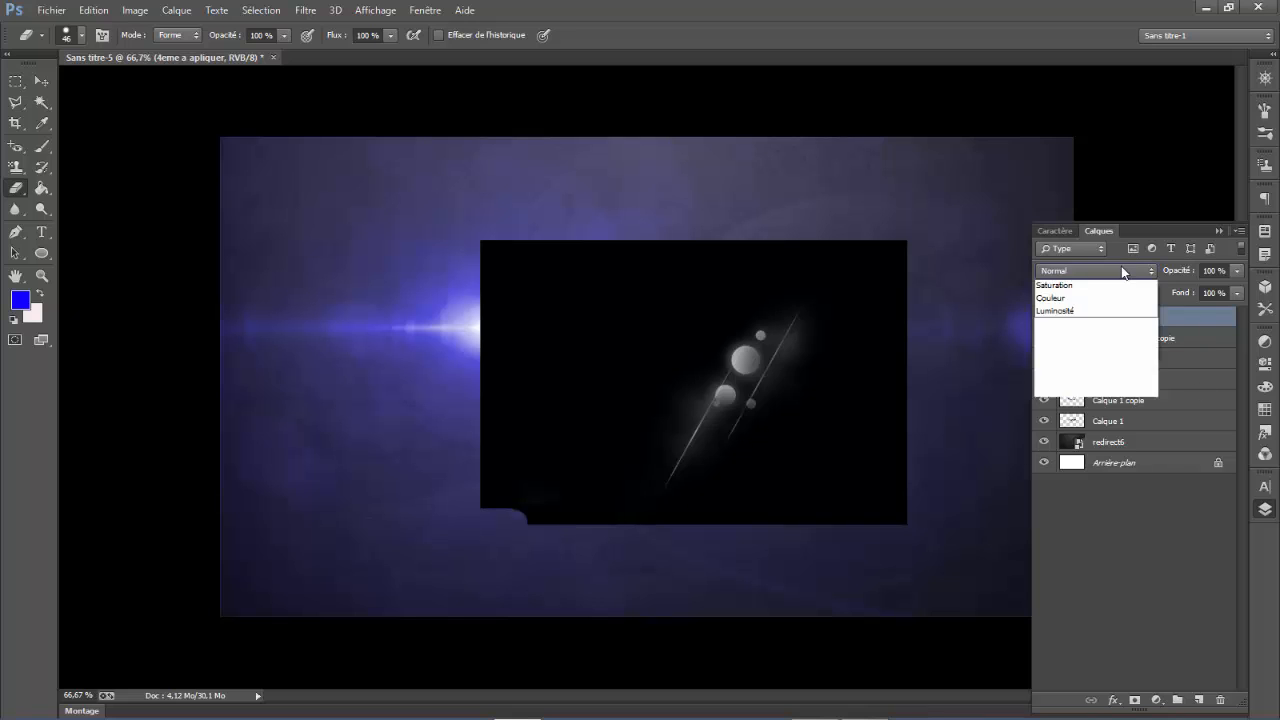
pyautogui.click(1081, 271)
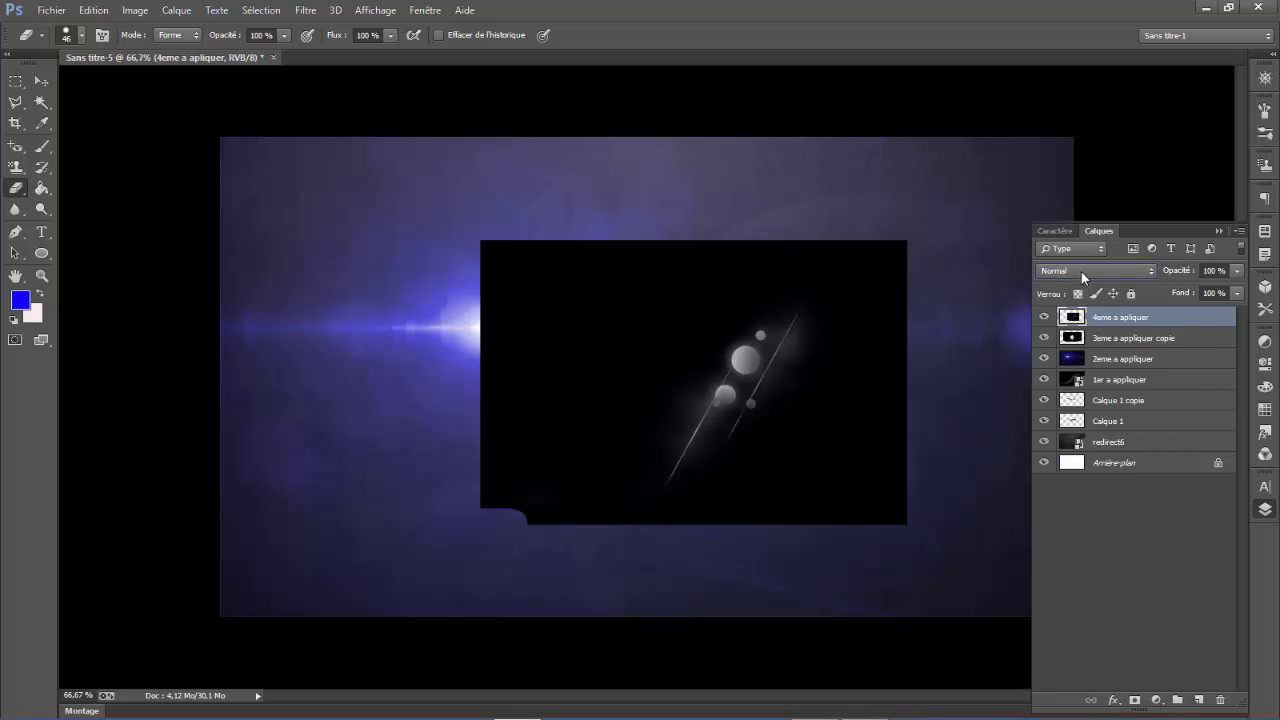
pyautogui.click(1143, 265)
pyautogui.click(1091, 408)
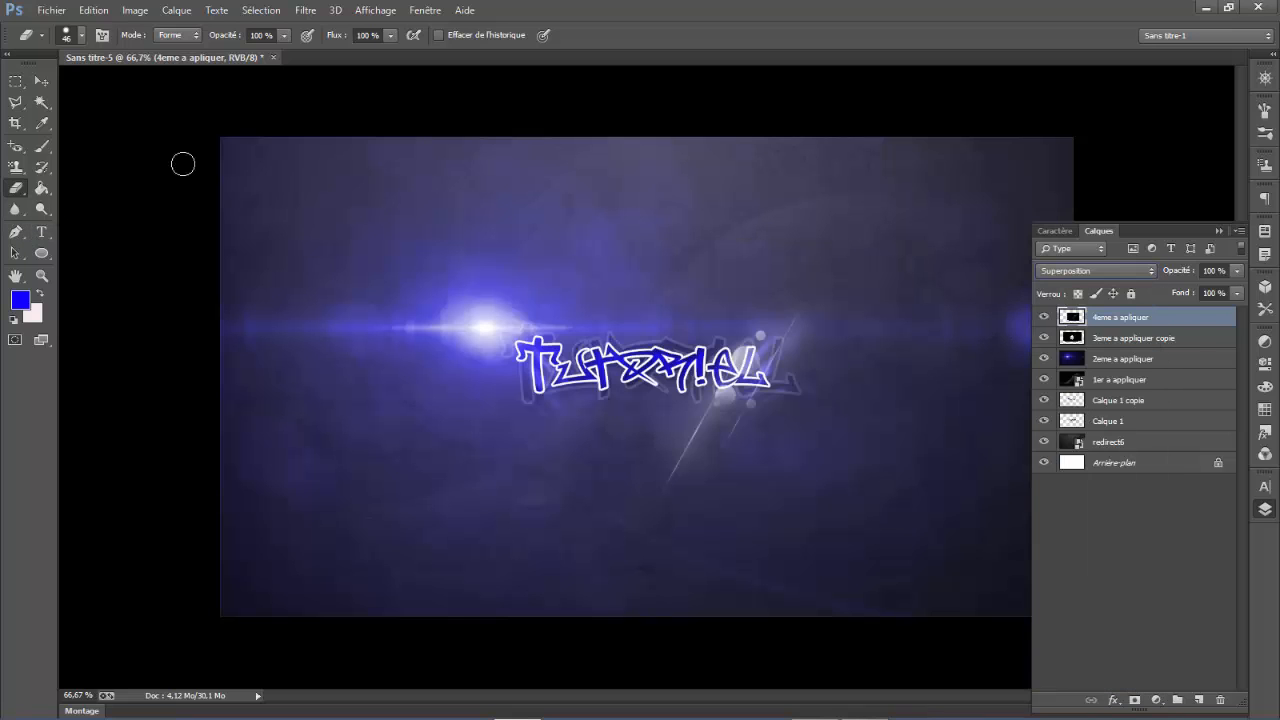
pyautogui.click(44, 81)
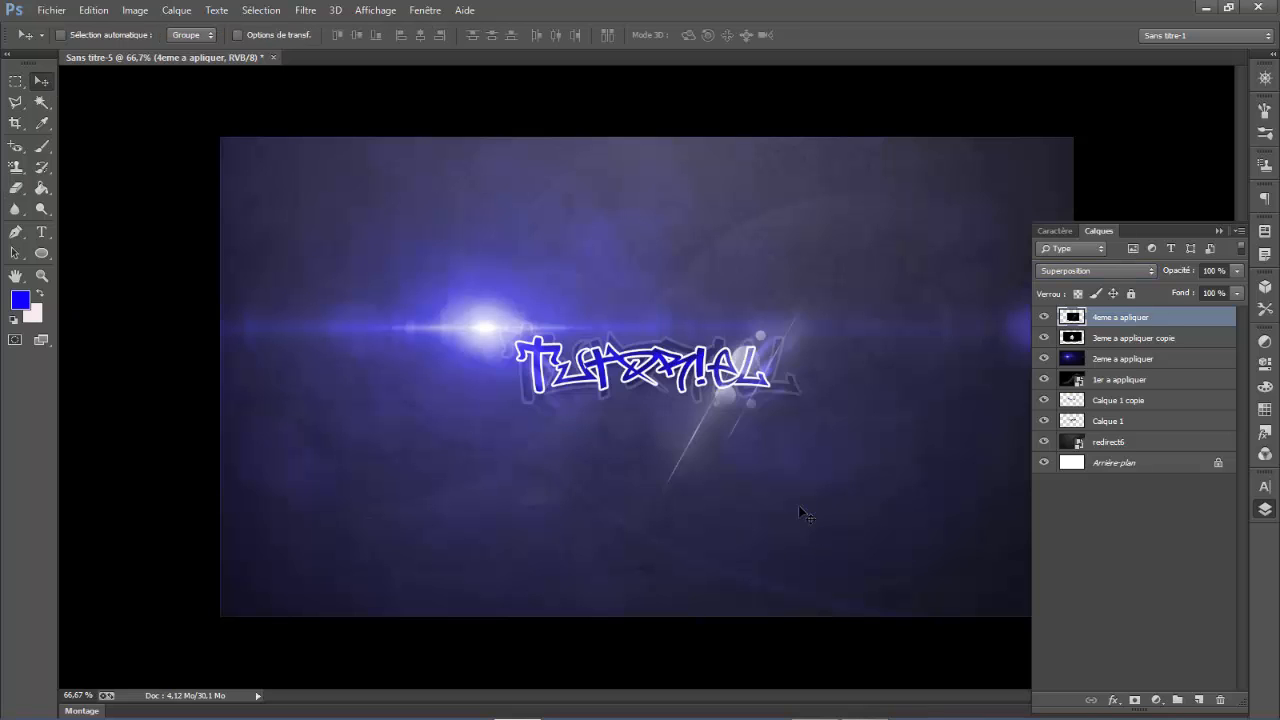
pyautogui.hotkey('ctrl', 't')
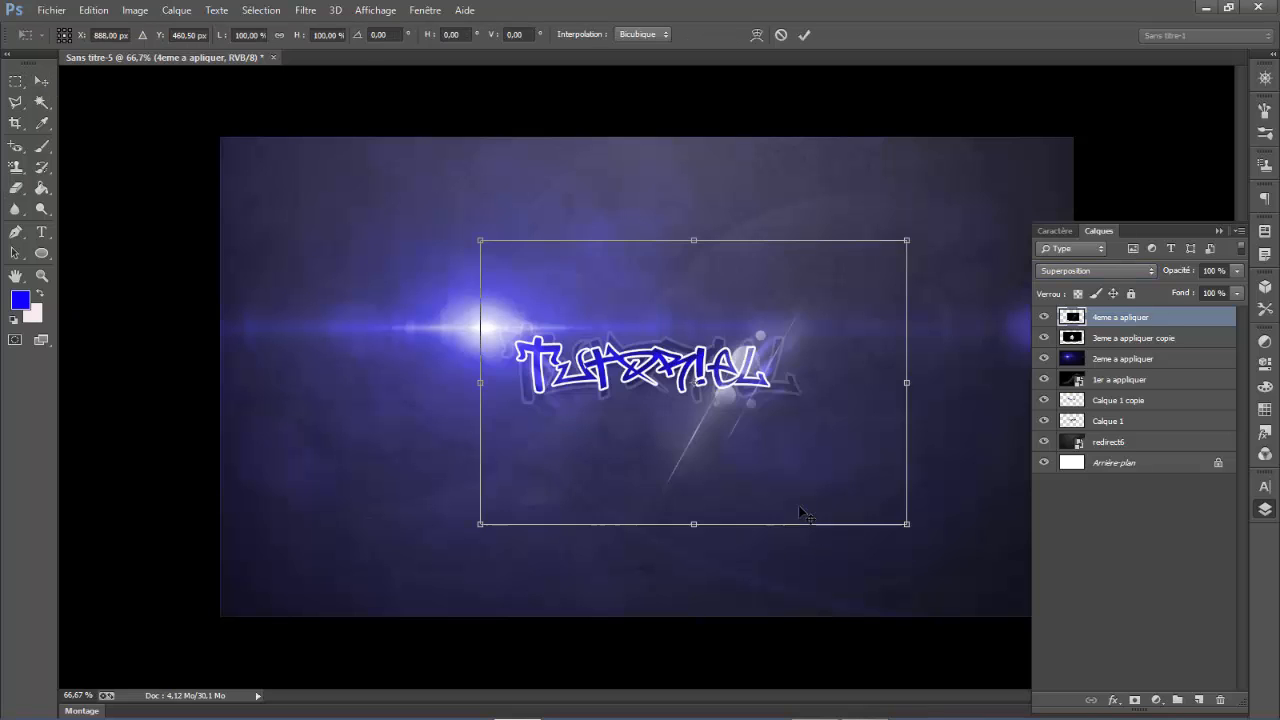
pyautogui.rightClick(738, 409)
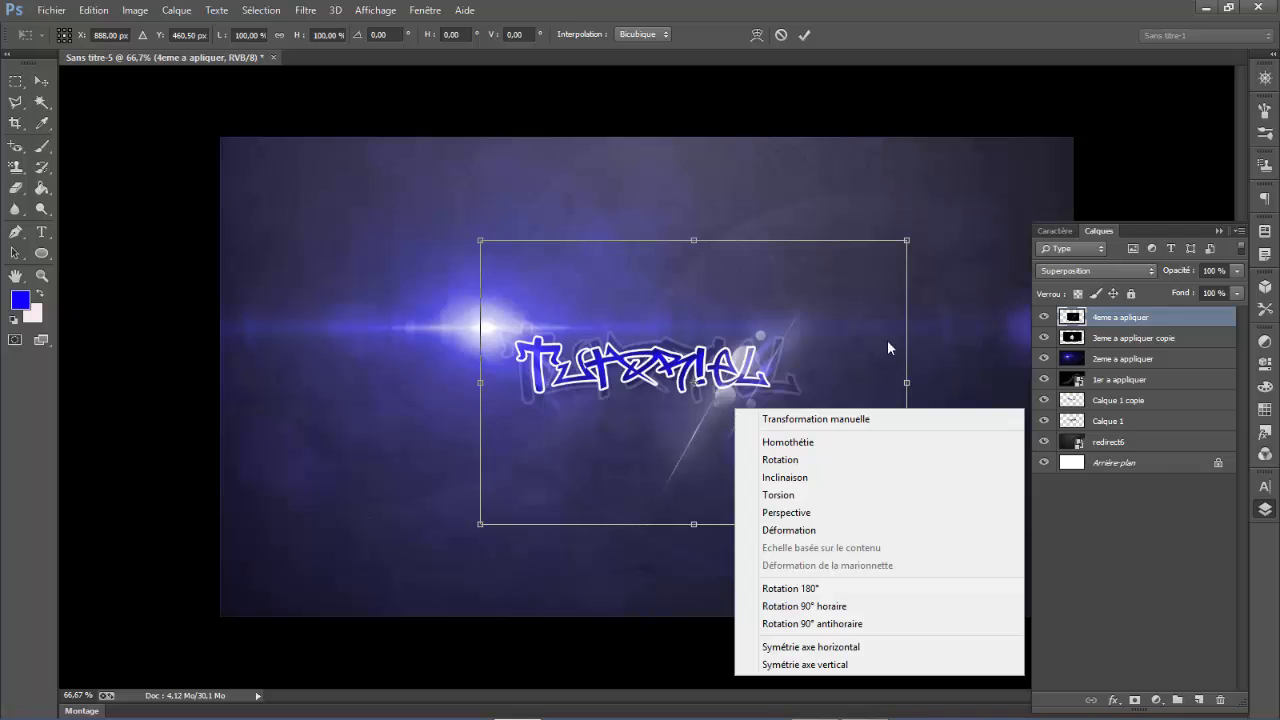
pyautogui.click(840, 333)
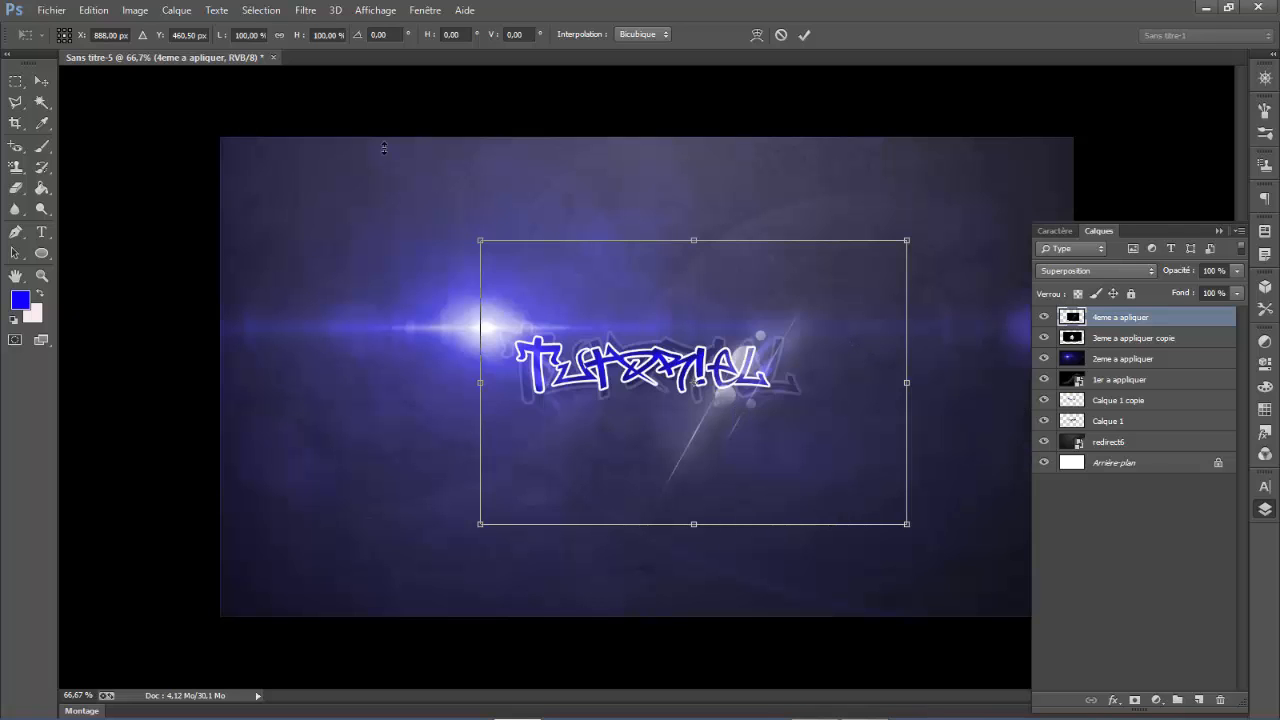
pyautogui.click(44, 84)
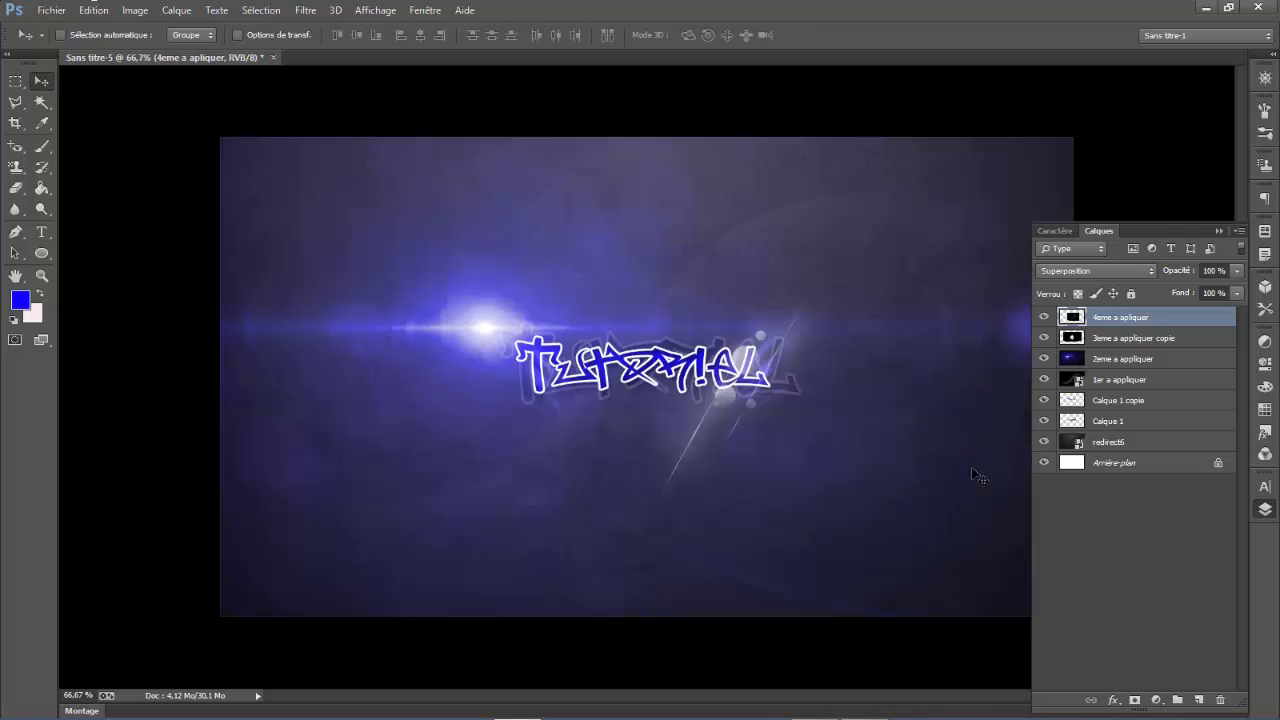
# - Colorize the 4eme a apliquer layer blue using Teinte/Saturation with Redéfinir enabled, hue 243 and saturation 66
pyautogui.click(94, 10)
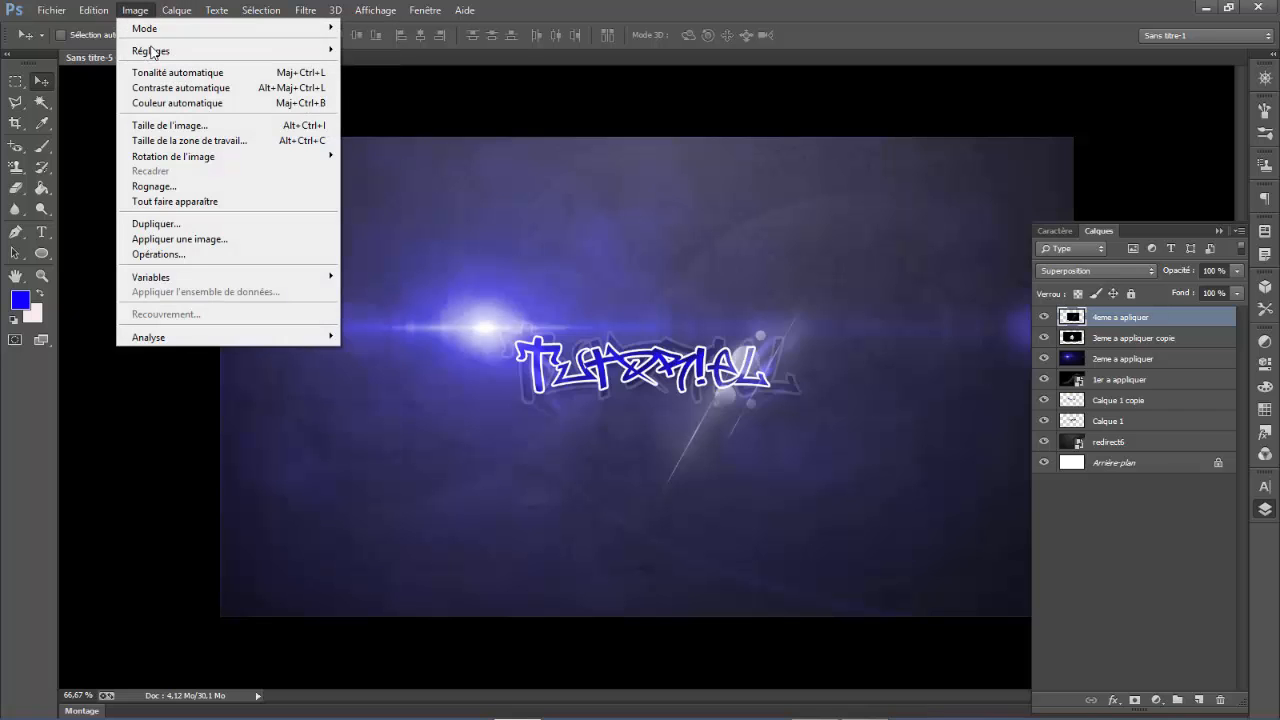
pyautogui.moveTo(150, 50)
pyautogui.click(409, 140)
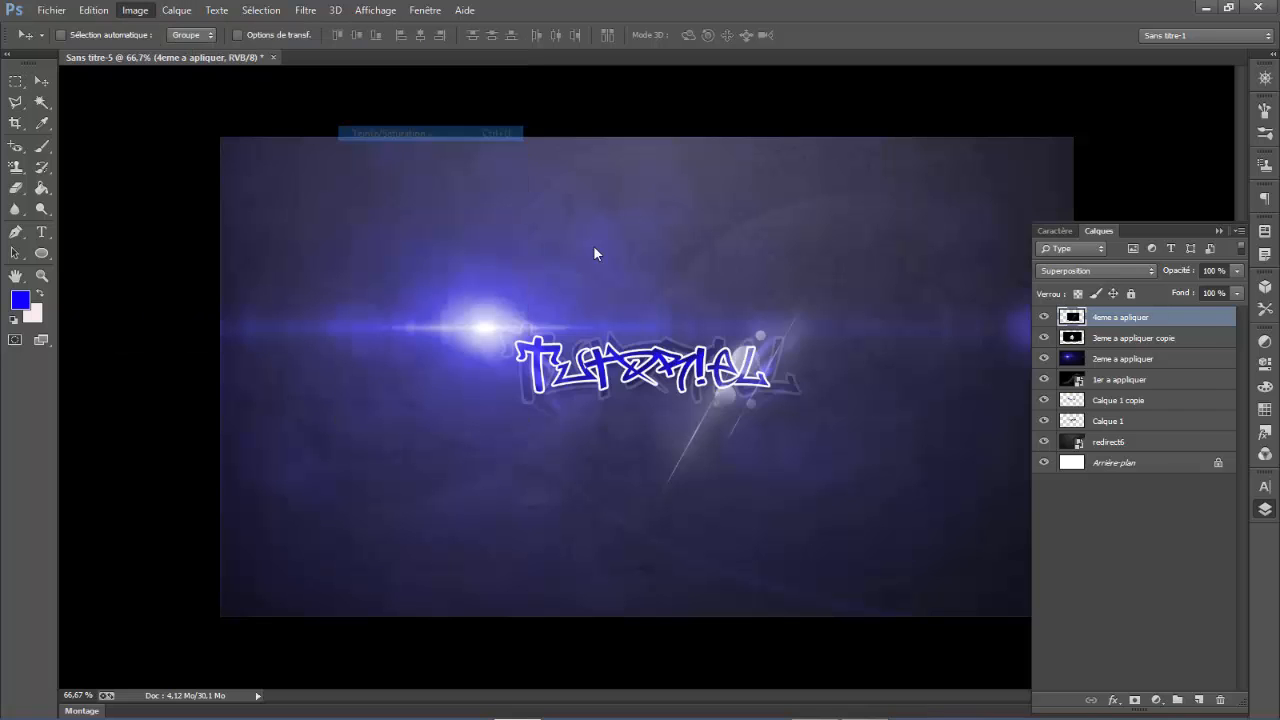
pyautogui.click(1135, 318)
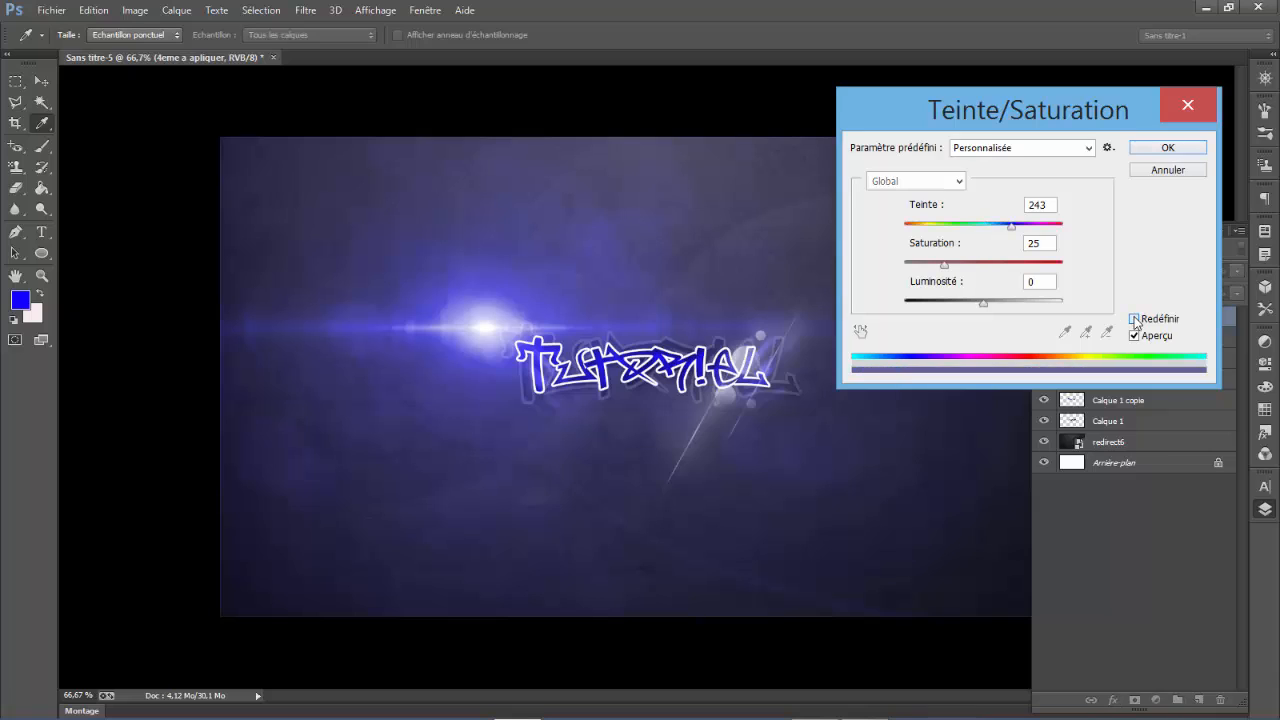
pyautogui.click(988, 264)
pyautogui.moveTo(988, 264); pyautogui.dragTo(1009, 267)
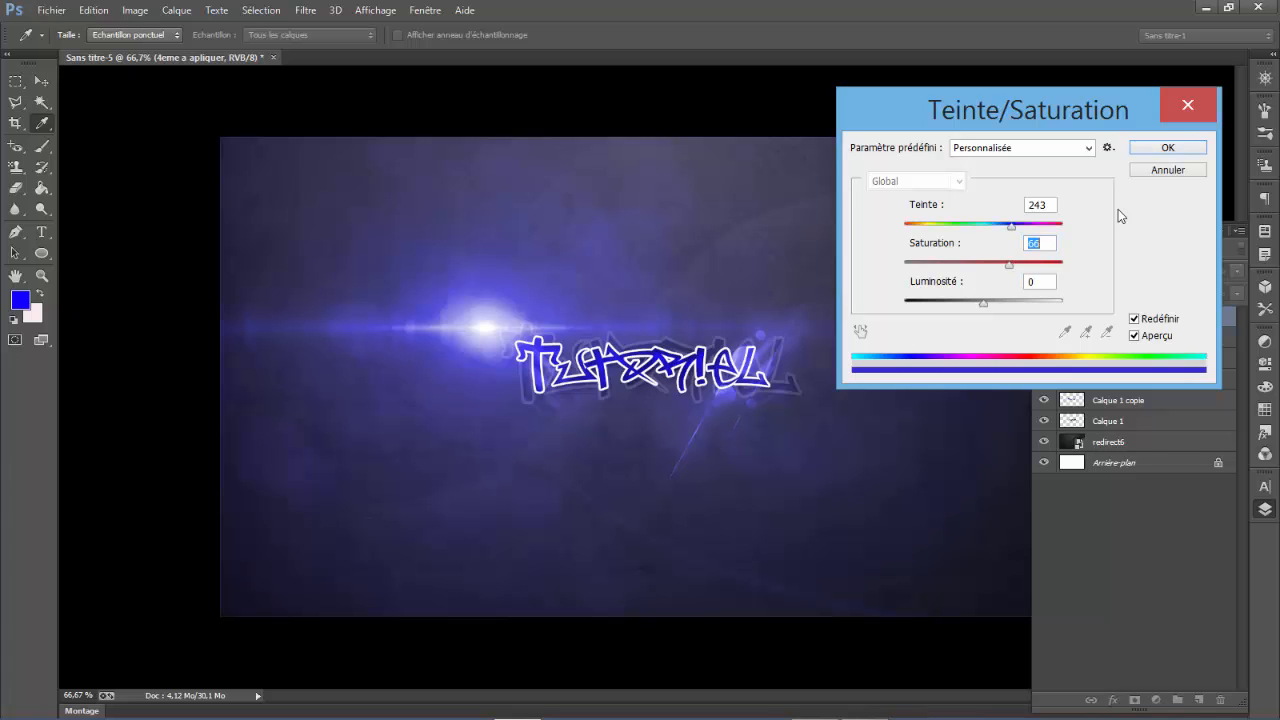
pyautogui.click(1167, 147)
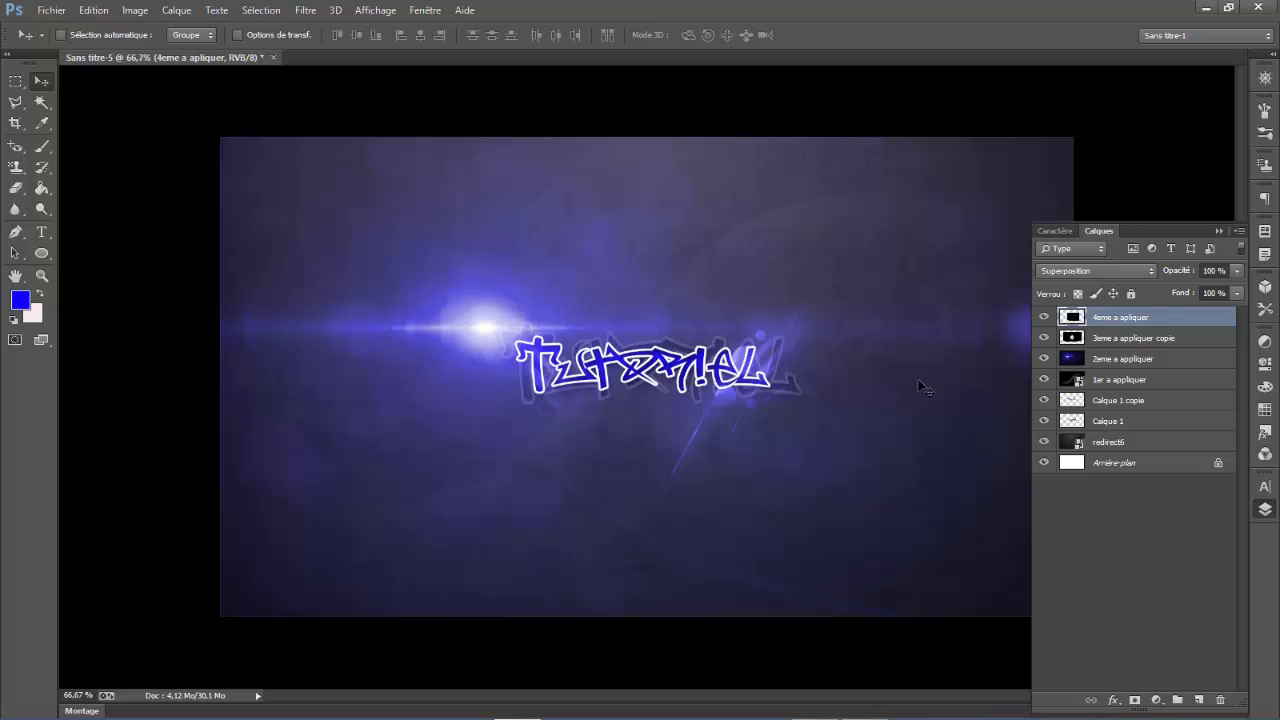
pyautogui.click(866, 706)
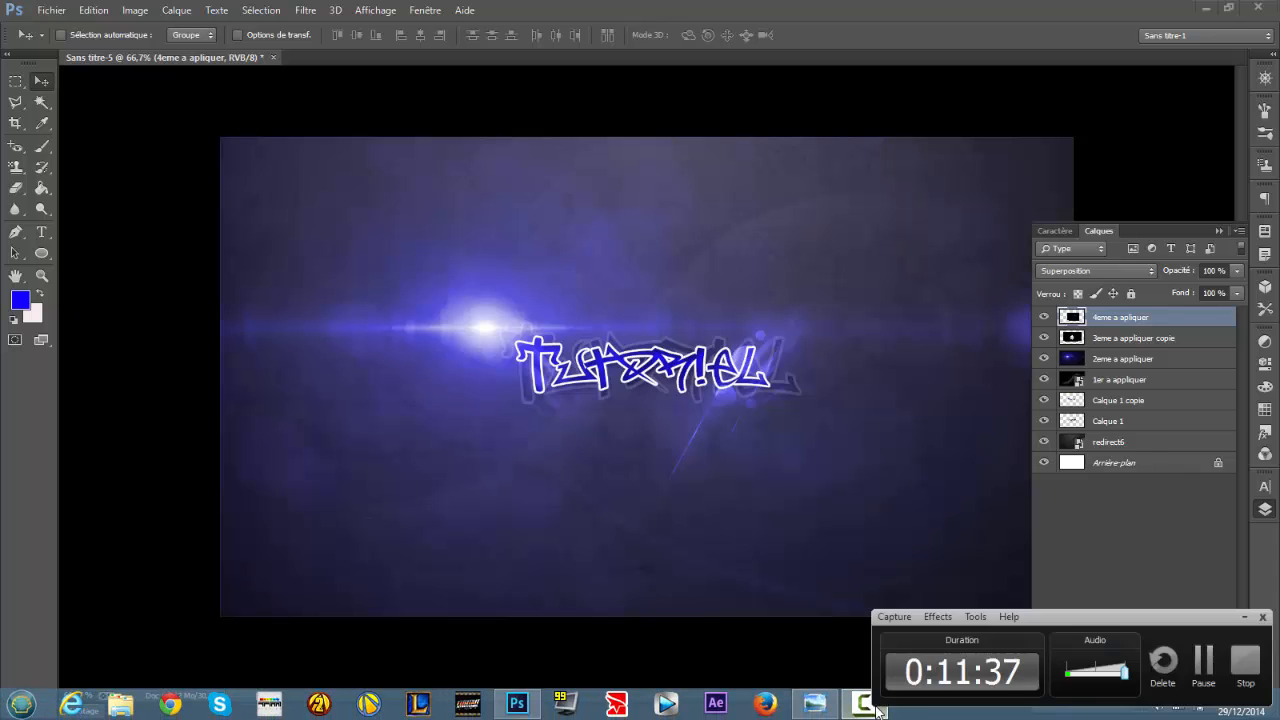
pyautogui.click(1210, 652)
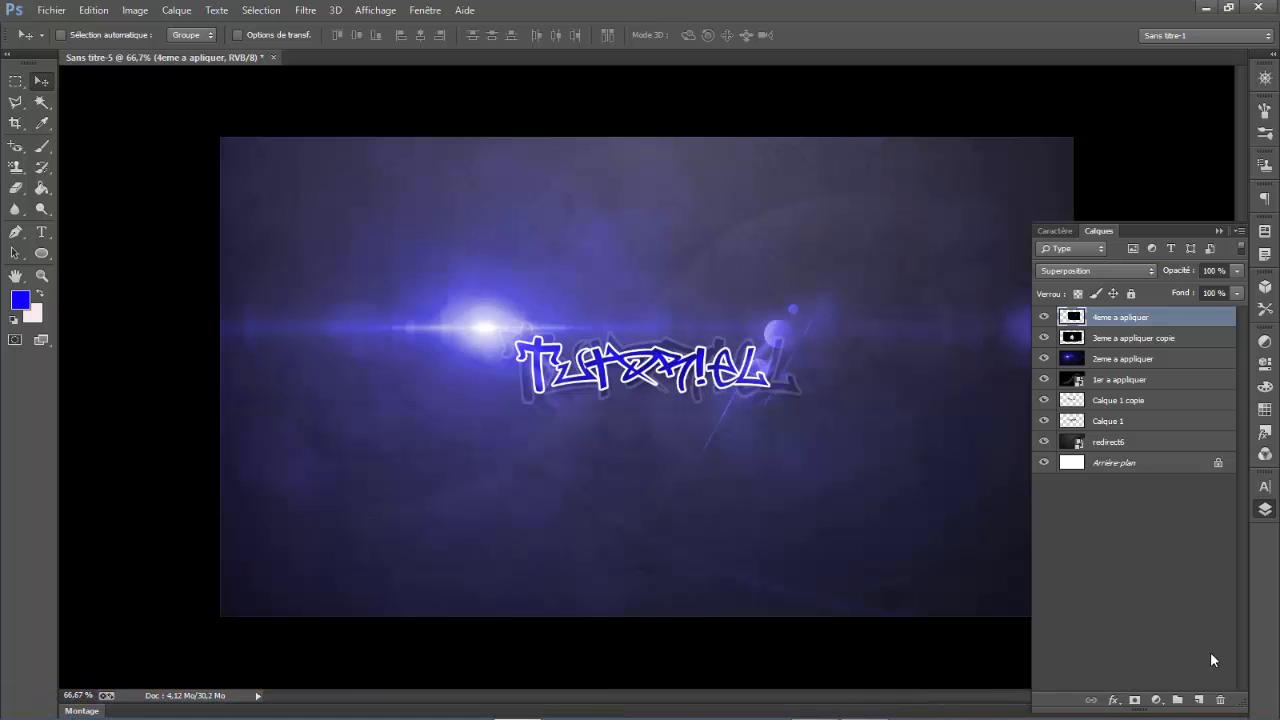
pyautogui.click(870, 706)
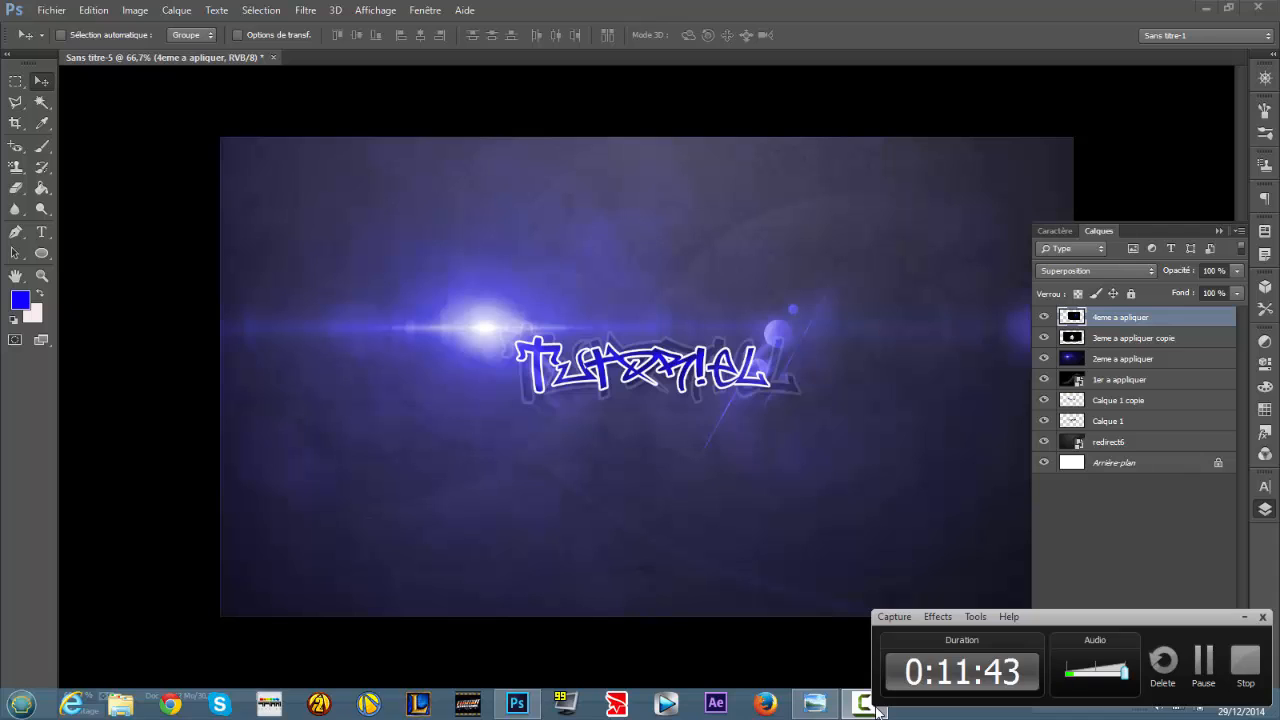
pyautogui.click(1244, 617)
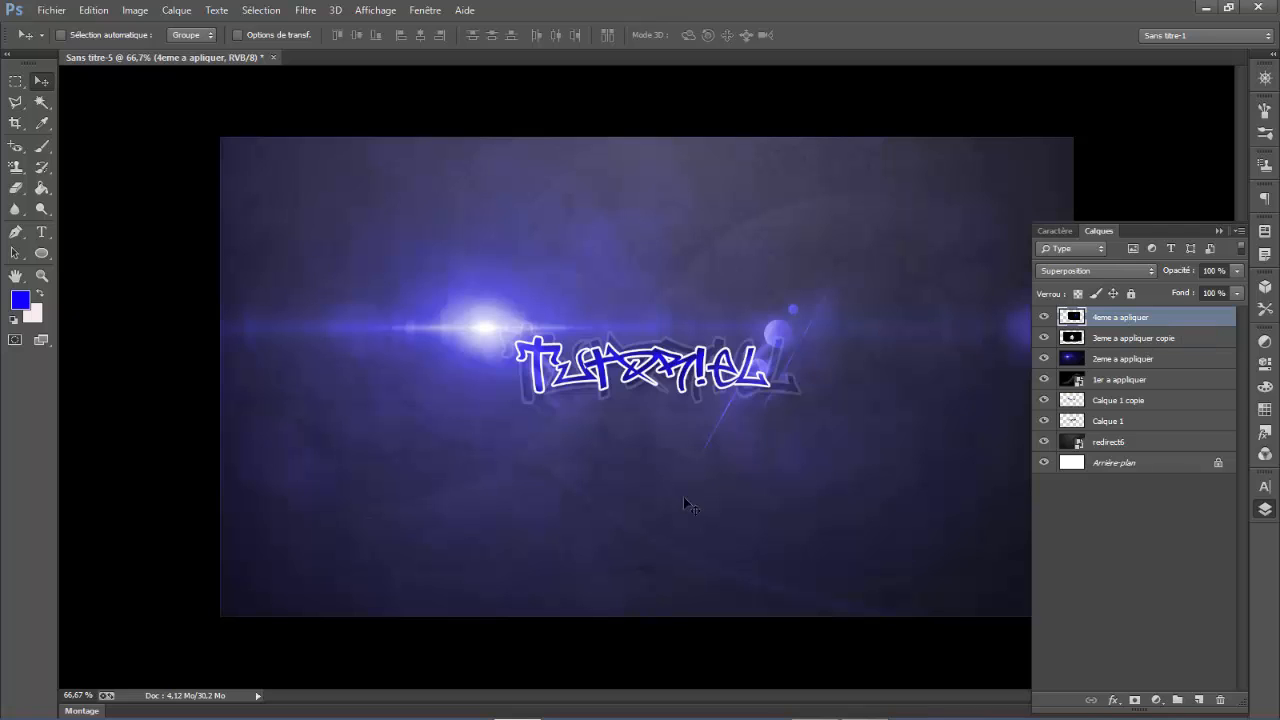
# - Duplicate the 4eme a apliquer layer, flip the copy horizontally and move it to about X 672 px, Y 398.5 px
pyautogui.hotkey('ctrl', 'j')
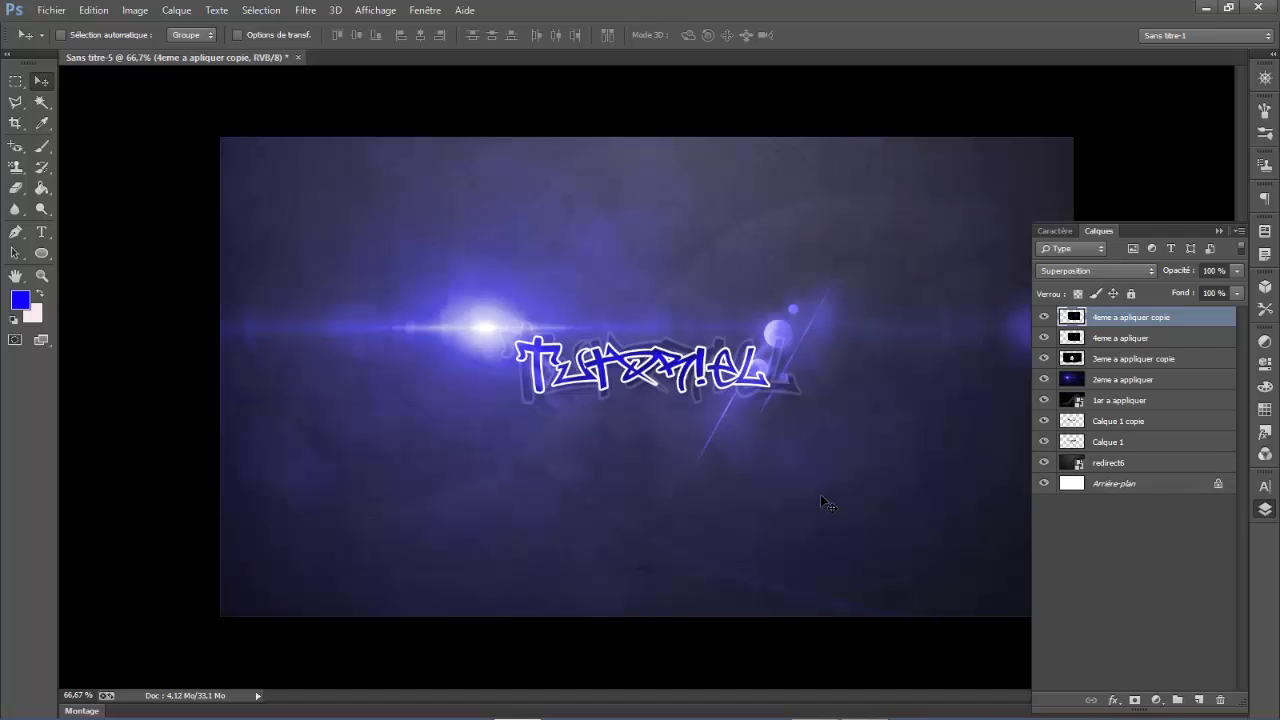
pyautogui.hotkey('ctrl', 't')
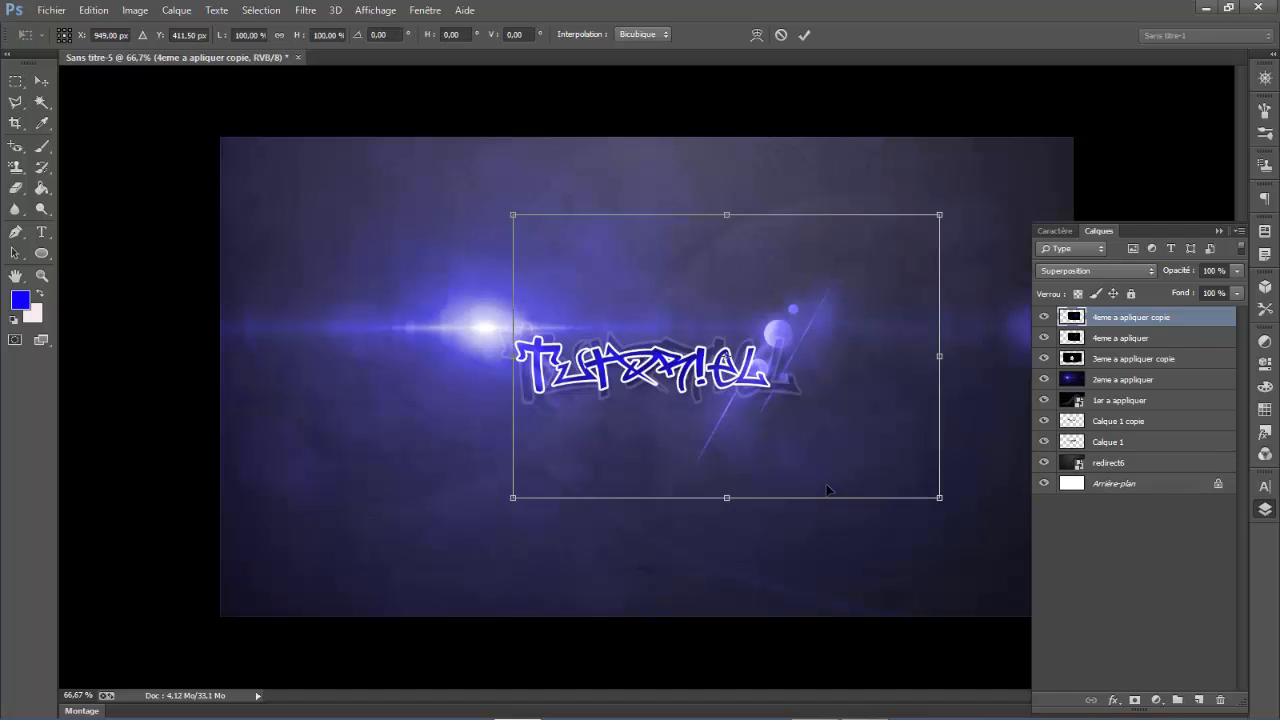
pyautogui.rightClick(791, 331)
pyautogui.click(893, 572)
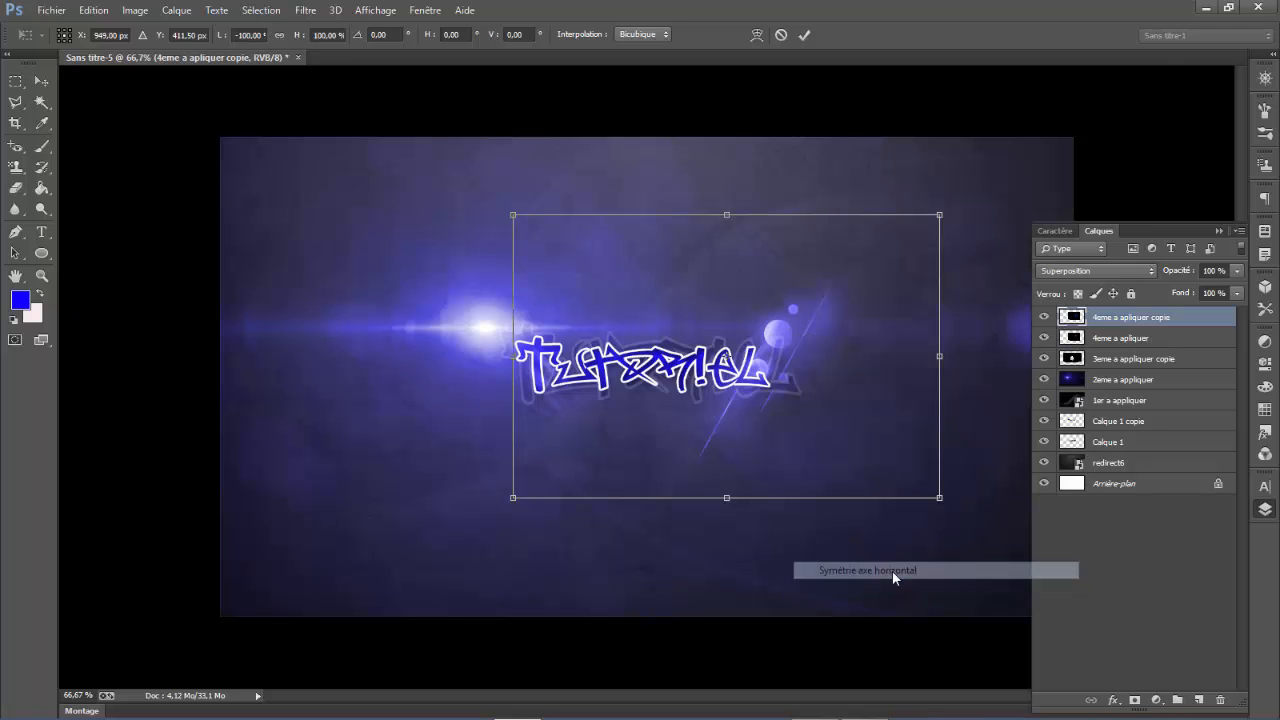
pyautogui.moveTo(740, 407); pyautogui.dragTo(694, 395)
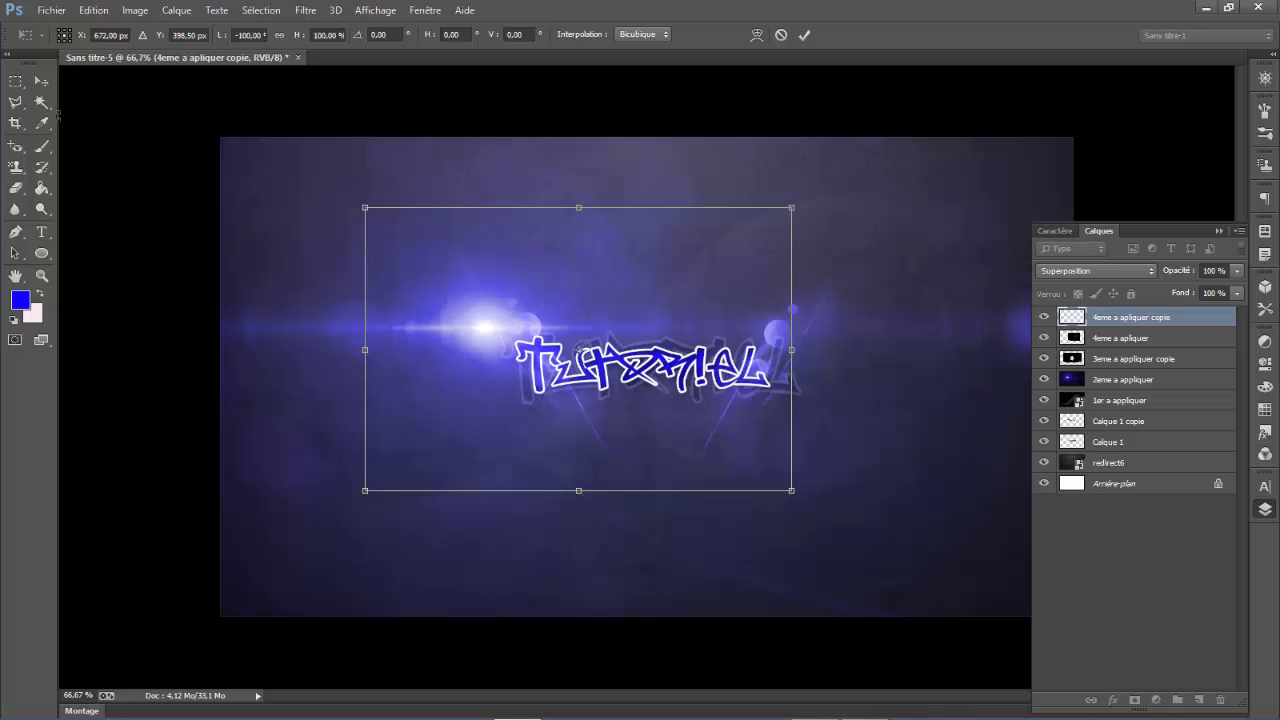
pyautogui.click(41, 80)
pyautogui.click(607, 297)
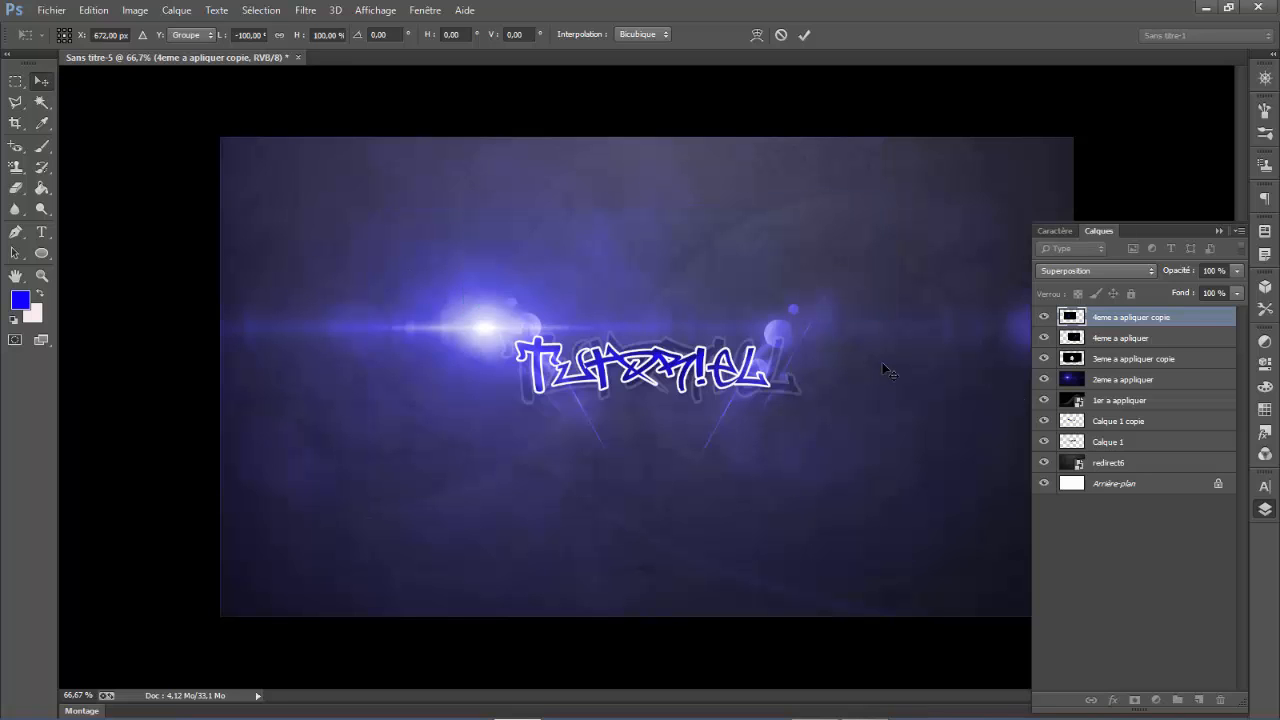
# - Merge the 4eme a apliquer layer with its copy and set the merged layer's blend mode to Superposition
pyautogui.keyDown('shift'); pyautogui.click(1120, 340); pyautogui.keyUp('shift')
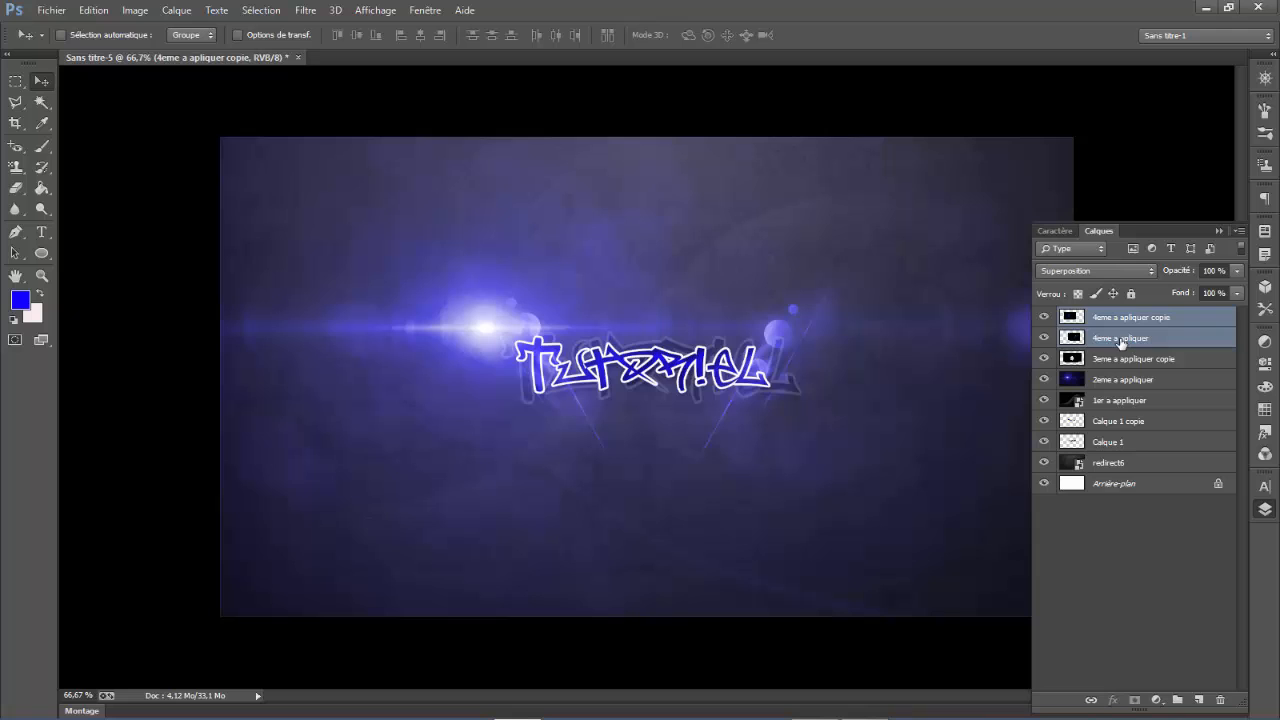
pyautogui.click(1110, 272)
pyautogui.click(1110, 270)
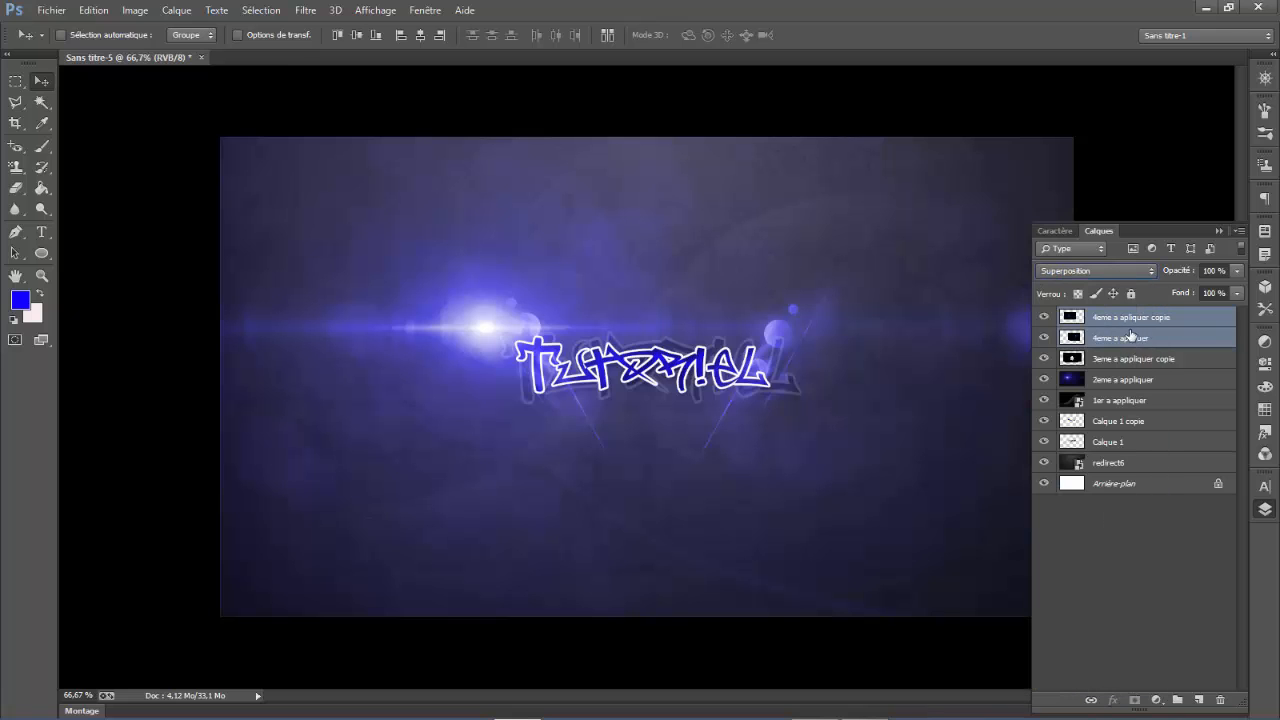
pyautogui.rightClick(1127, 338)
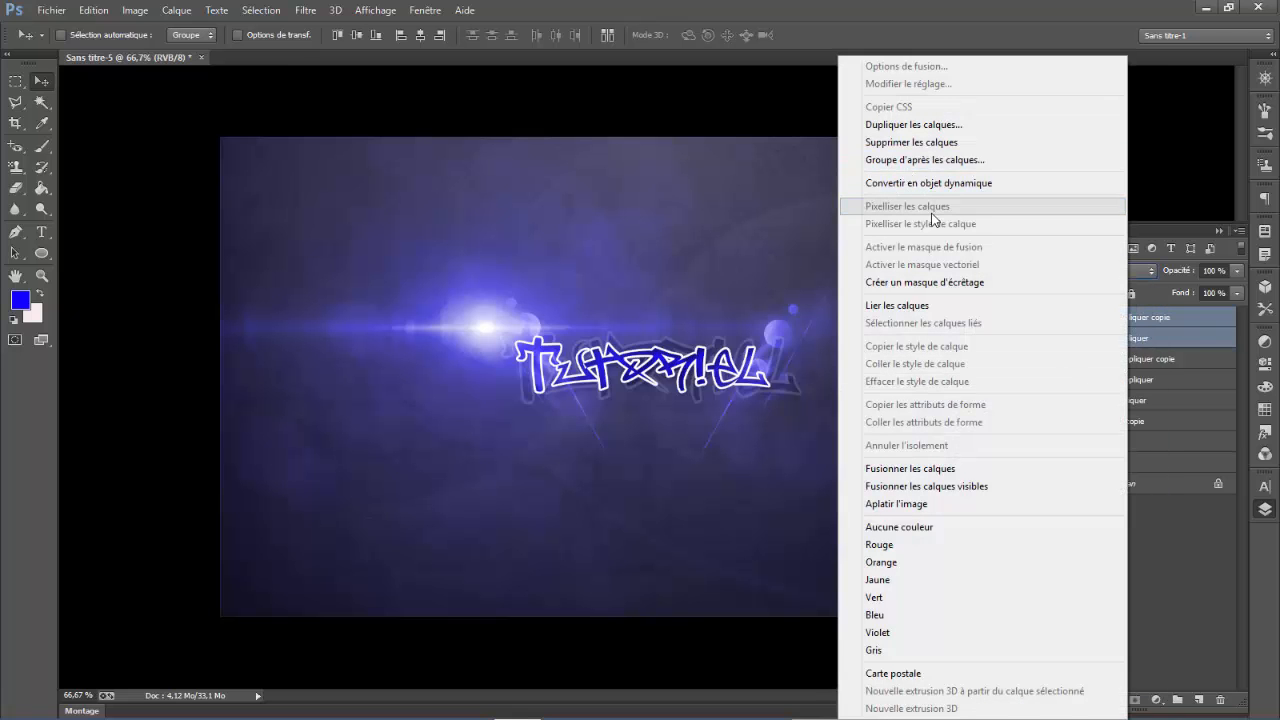
pyautogui.click(940, 468)
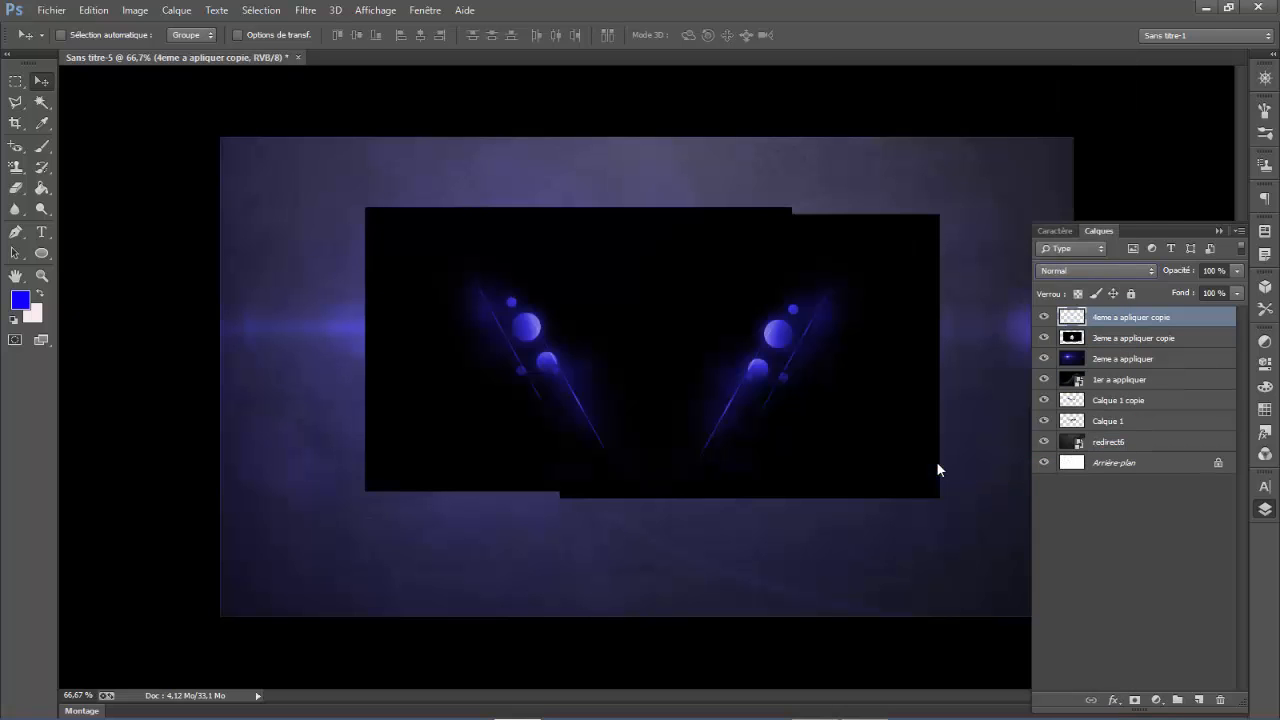
pyautogui.click(1127, 271)
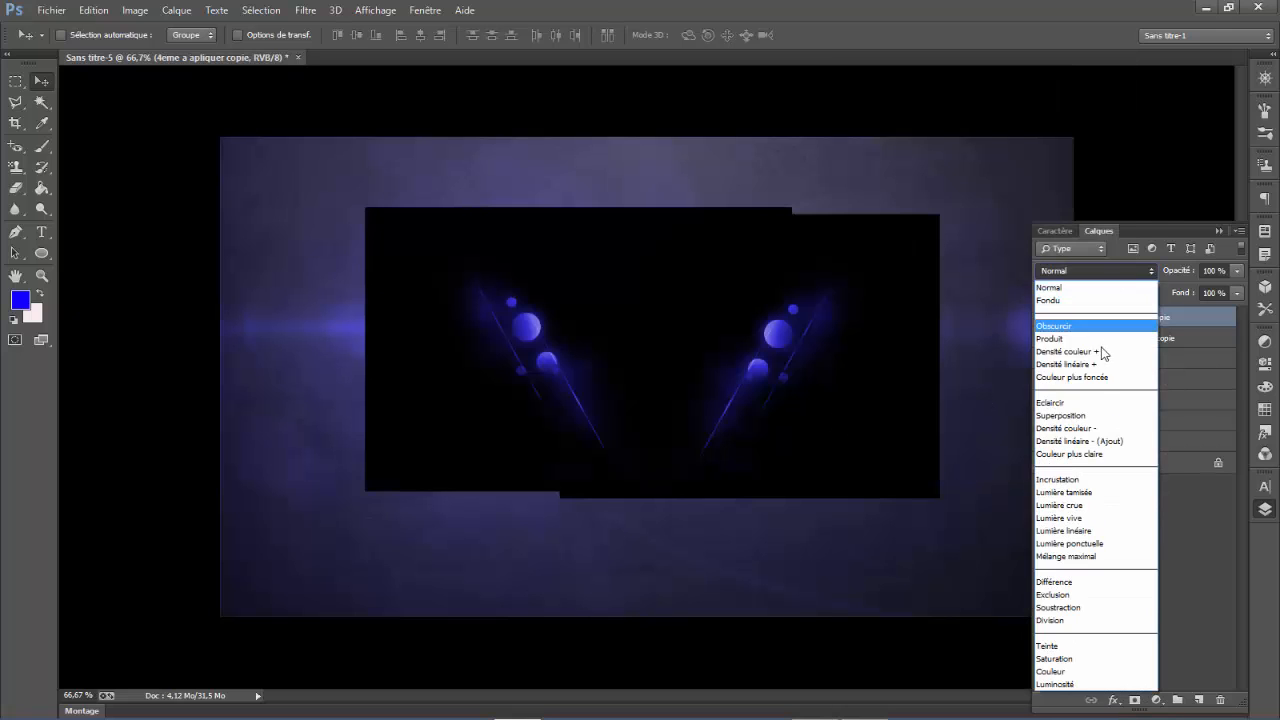
pyautogui.click(1062, 415)
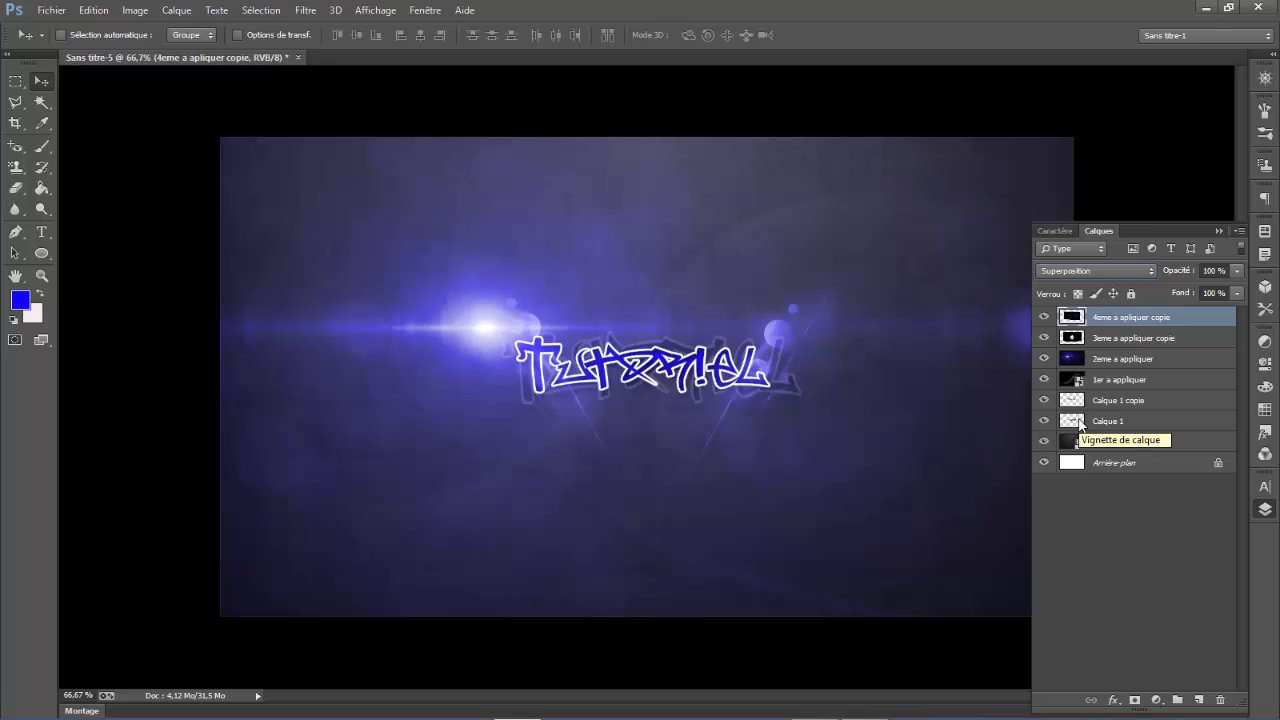
pyautogui.moveTo(51, 713)
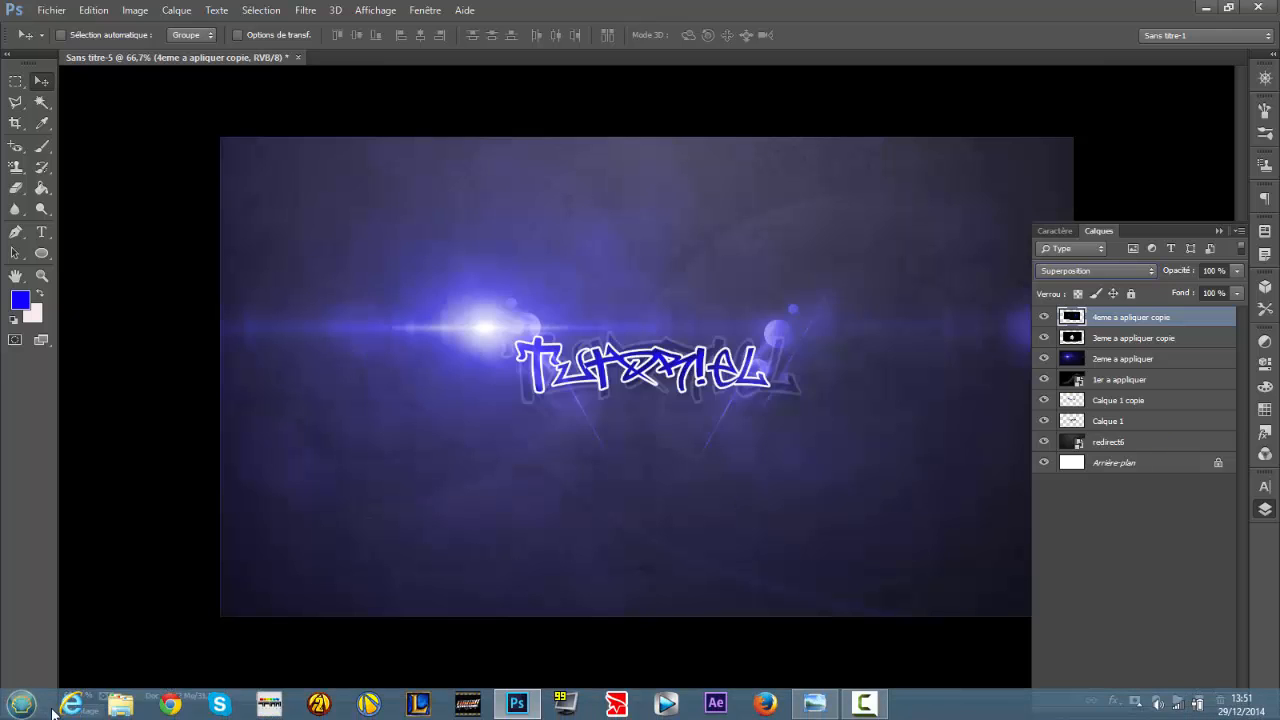
pyautogui.click(113, 713)
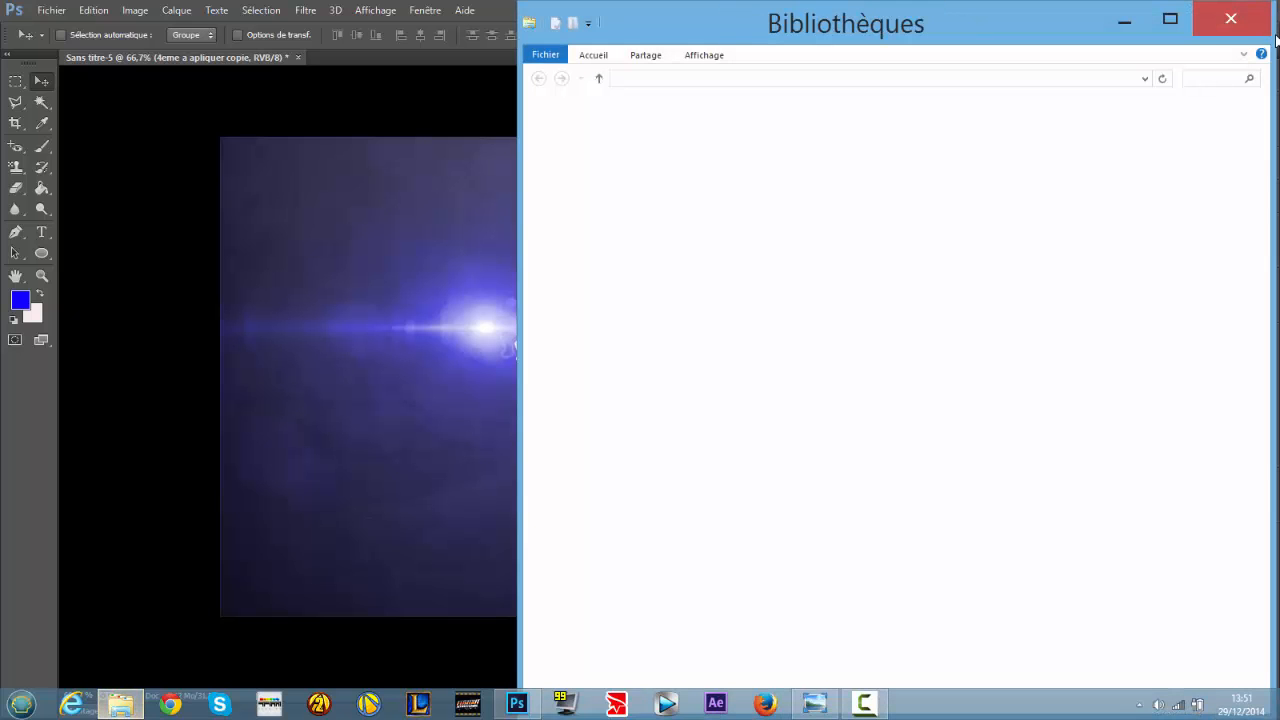
pyautogui.click(1208, 29)
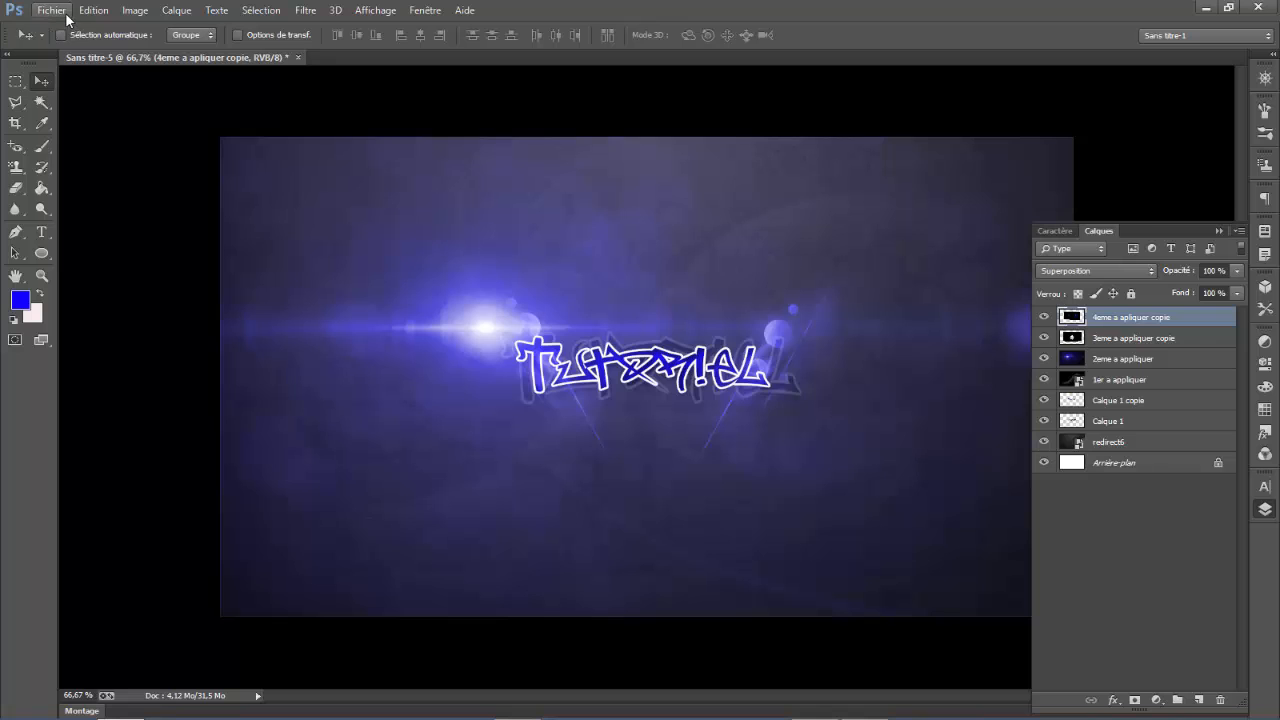
# - Open 1er a appliquer.jpg from the Bureau folder in Visionneuse de photos Windows, starting from the image import dialog
pyautogui.click(51, 10)
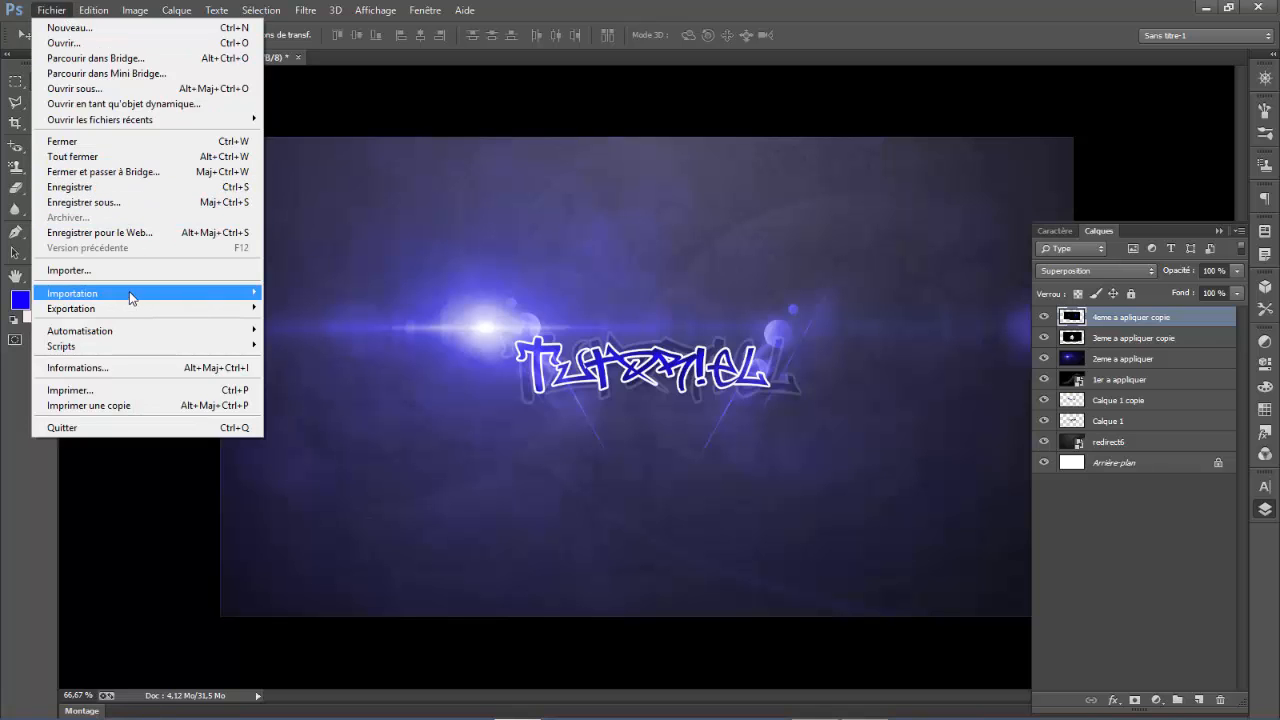
pyautogui.moveTo(127, 291)
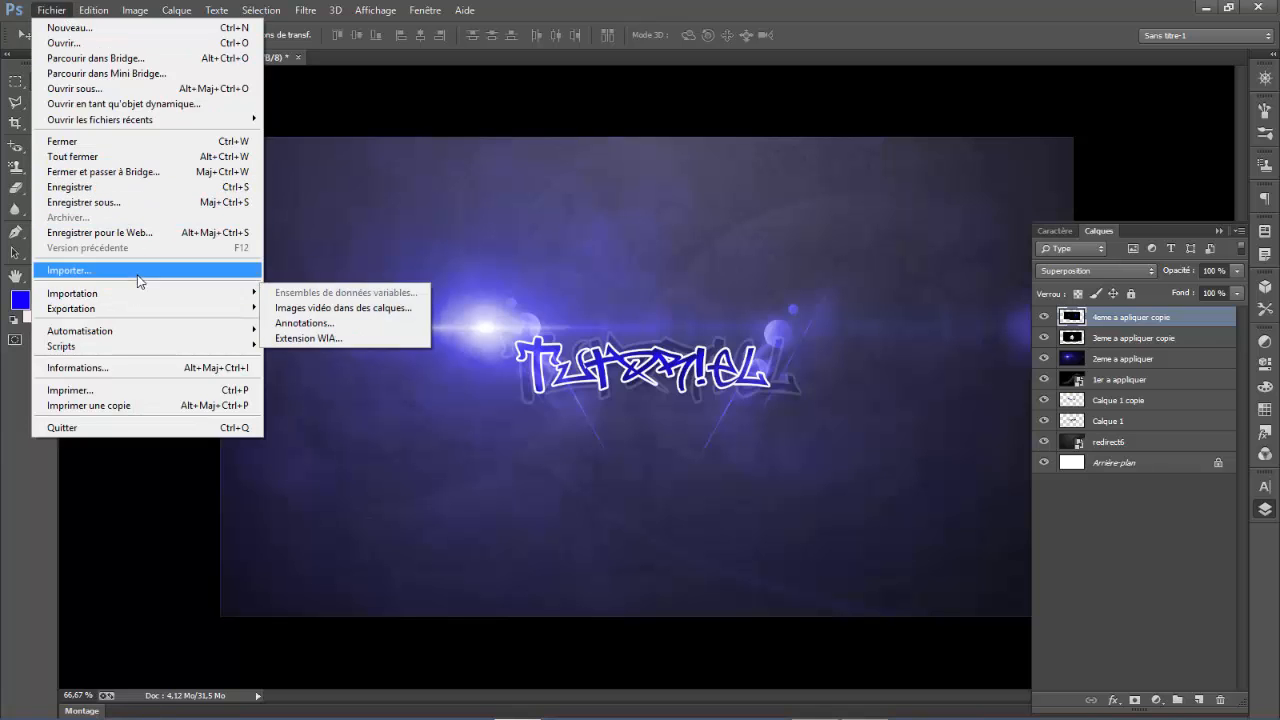
pyautogui.click(144, 272)
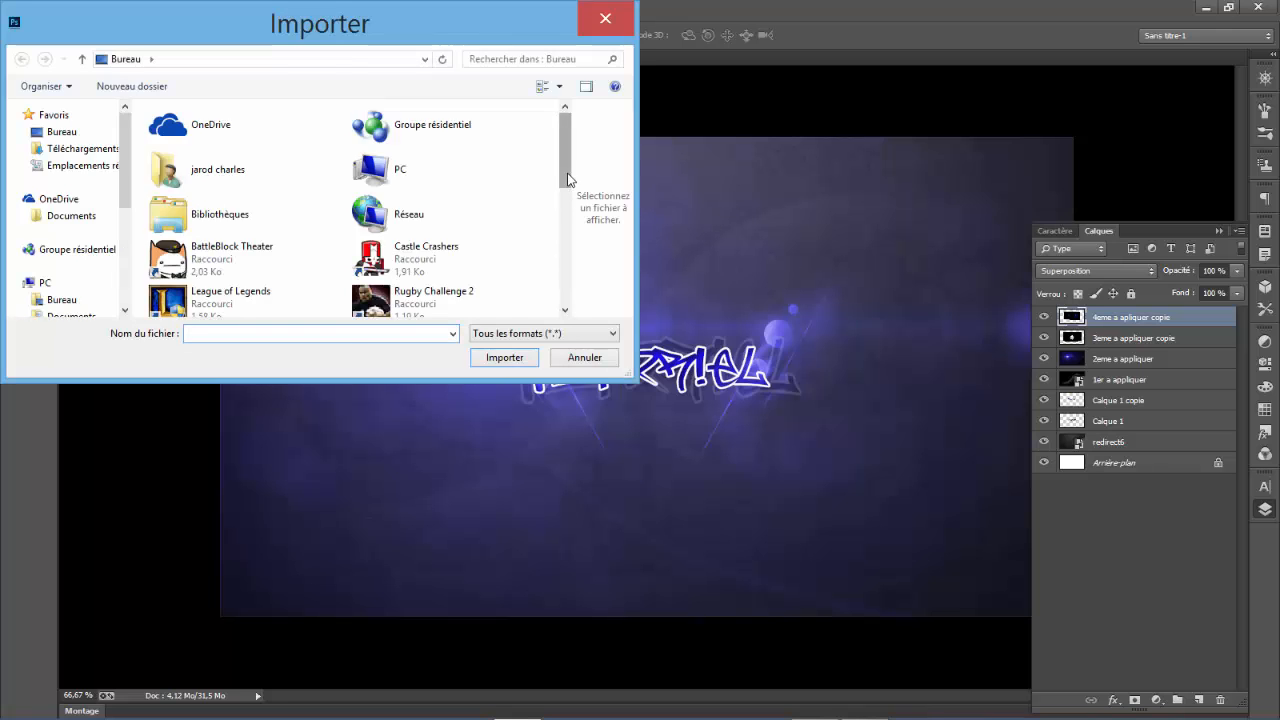
pyautogui.moveTo(566, 163); pyautogui.dragTo(567, 240)
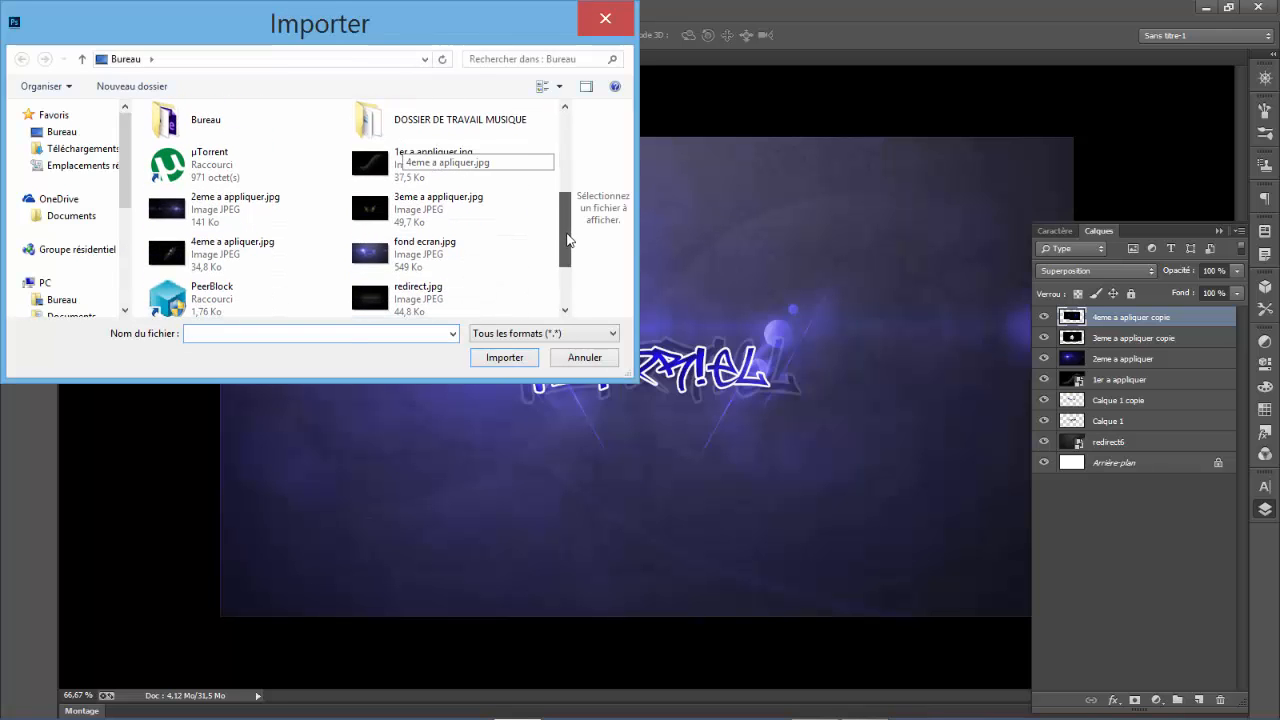
pyautogui.click(425, 178)
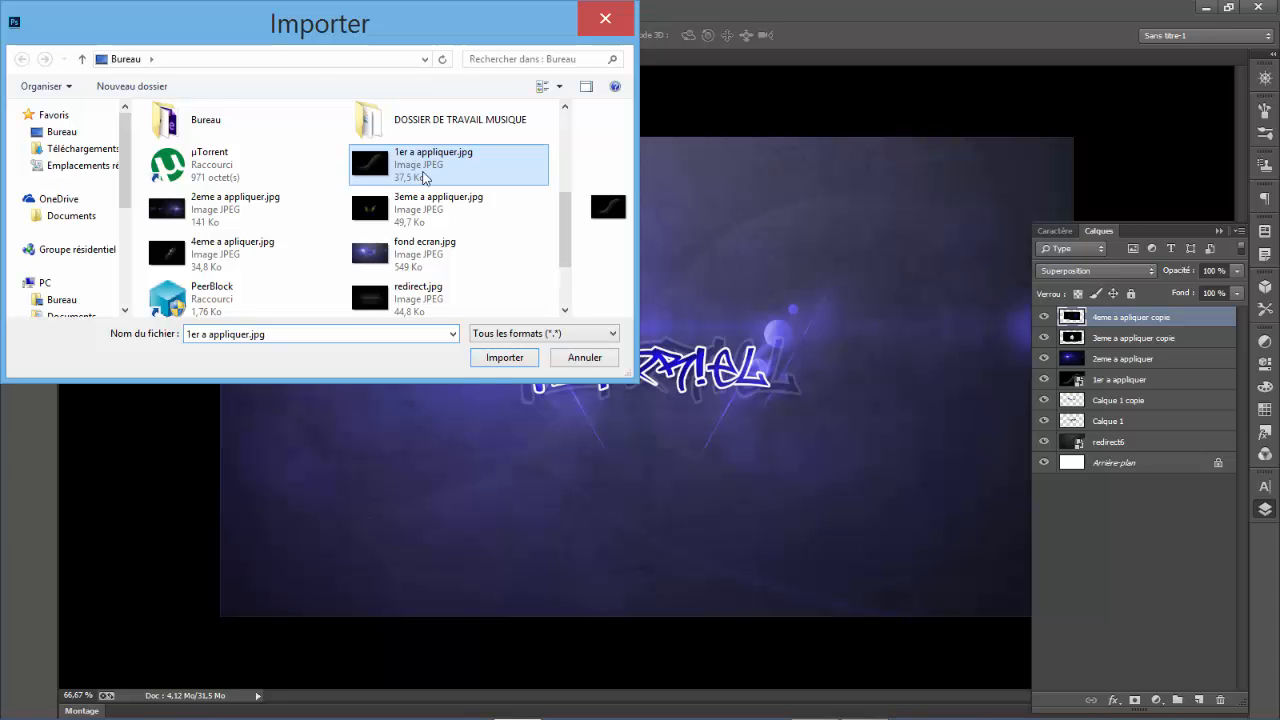
pyautogui.rightClick(425, 178)
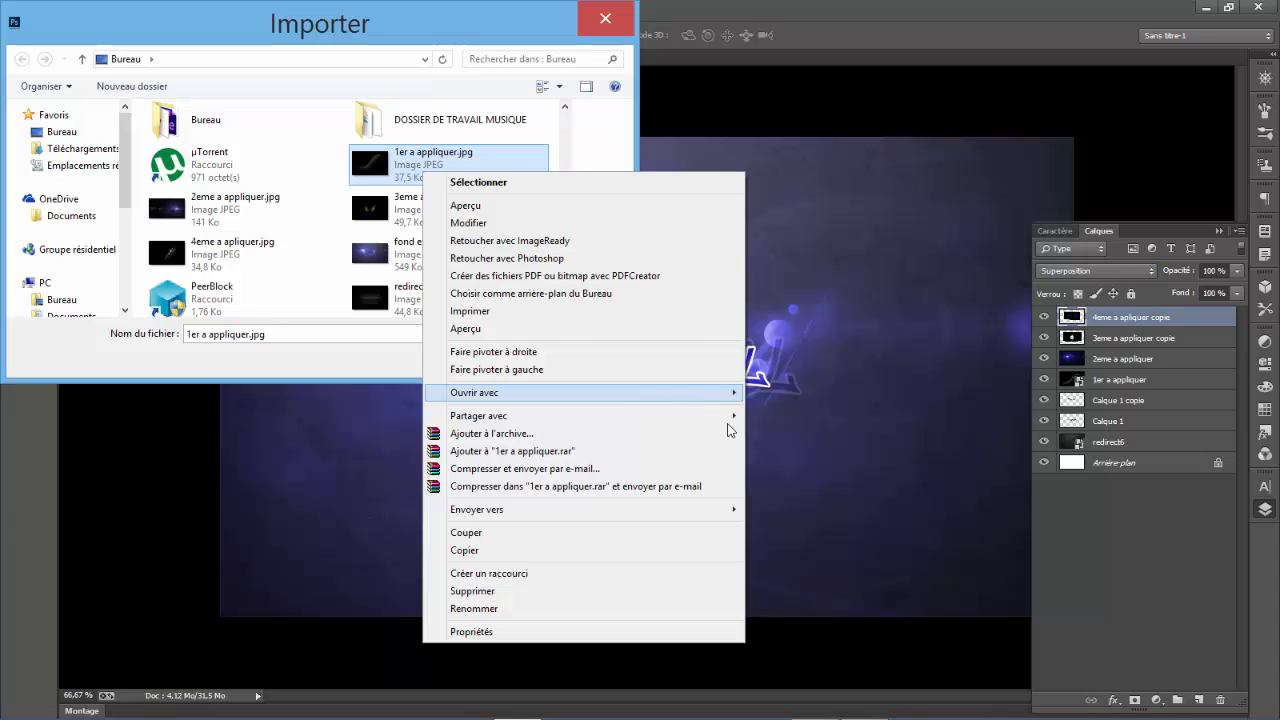
pyautogui.moveTo(725, 401)
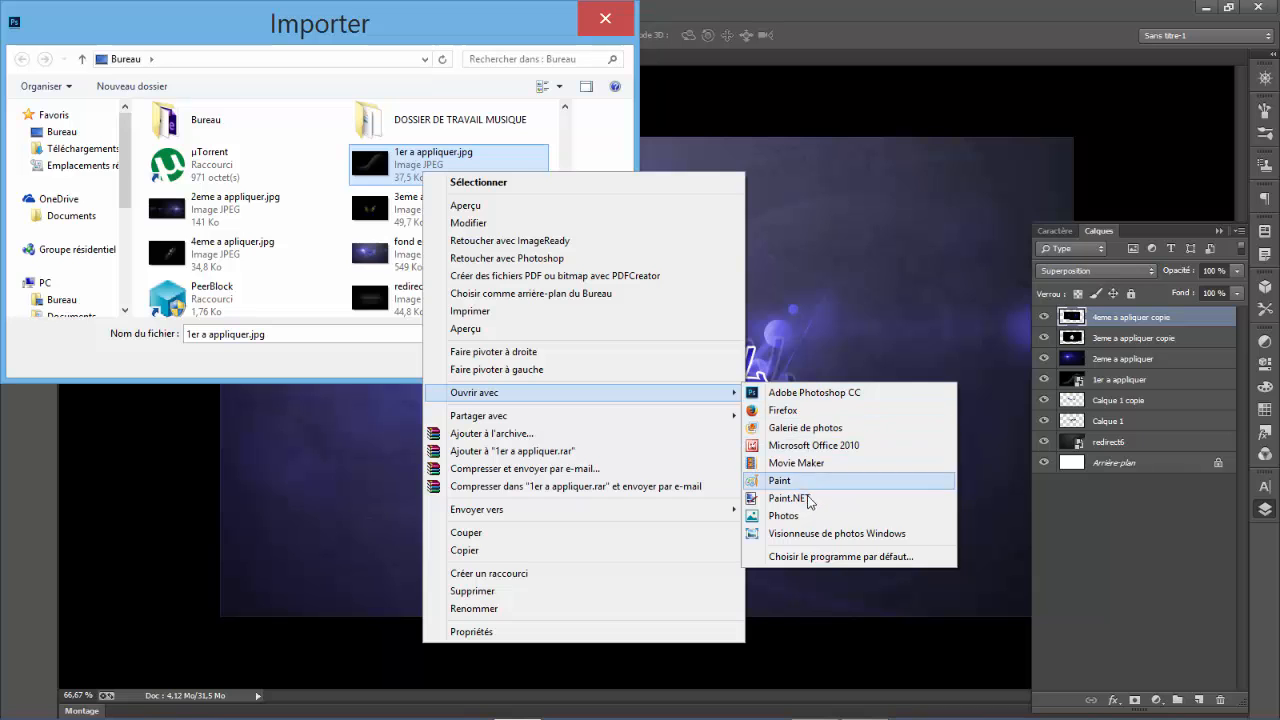
pyautogui.click(805, 532)
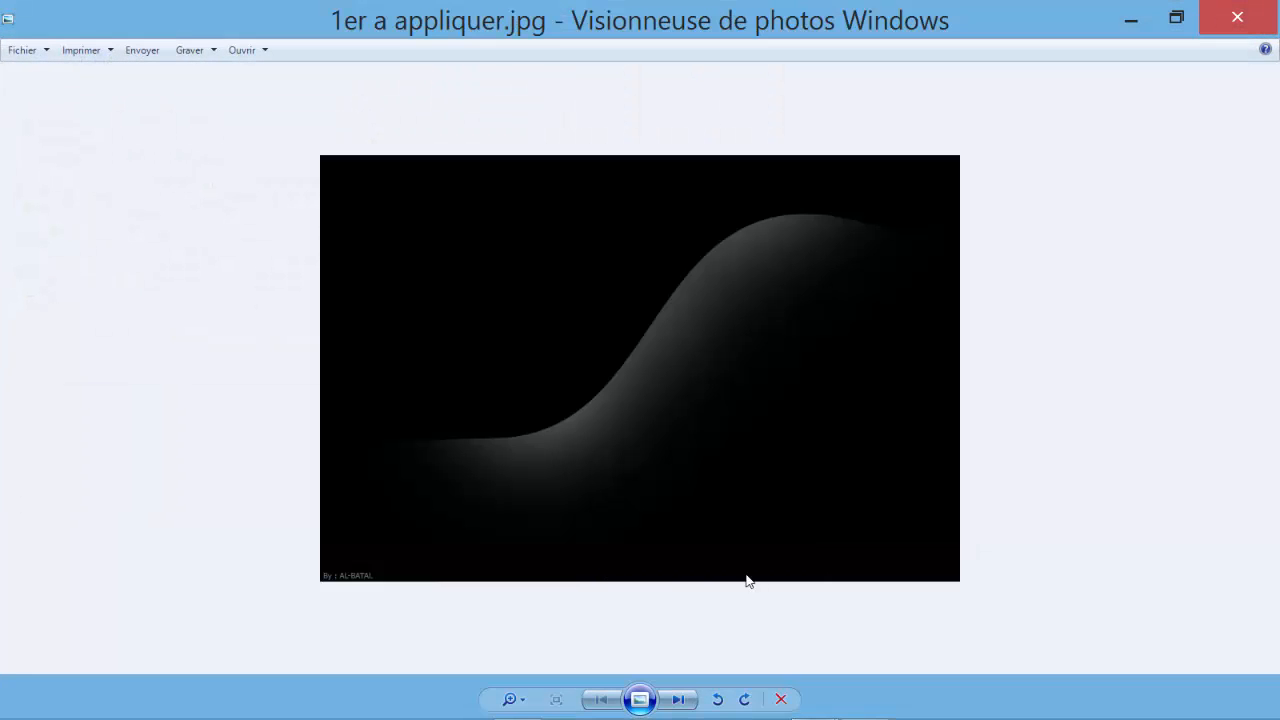
# - Examine the images following 1er a appliquer.jpg in the photo viewer, including redirect.jpg and redirect5.jpg, and cancel the import
pyautogui.click(679, 700)
pyautogui.click(679, 700)
pyautogui.click(679, 700)
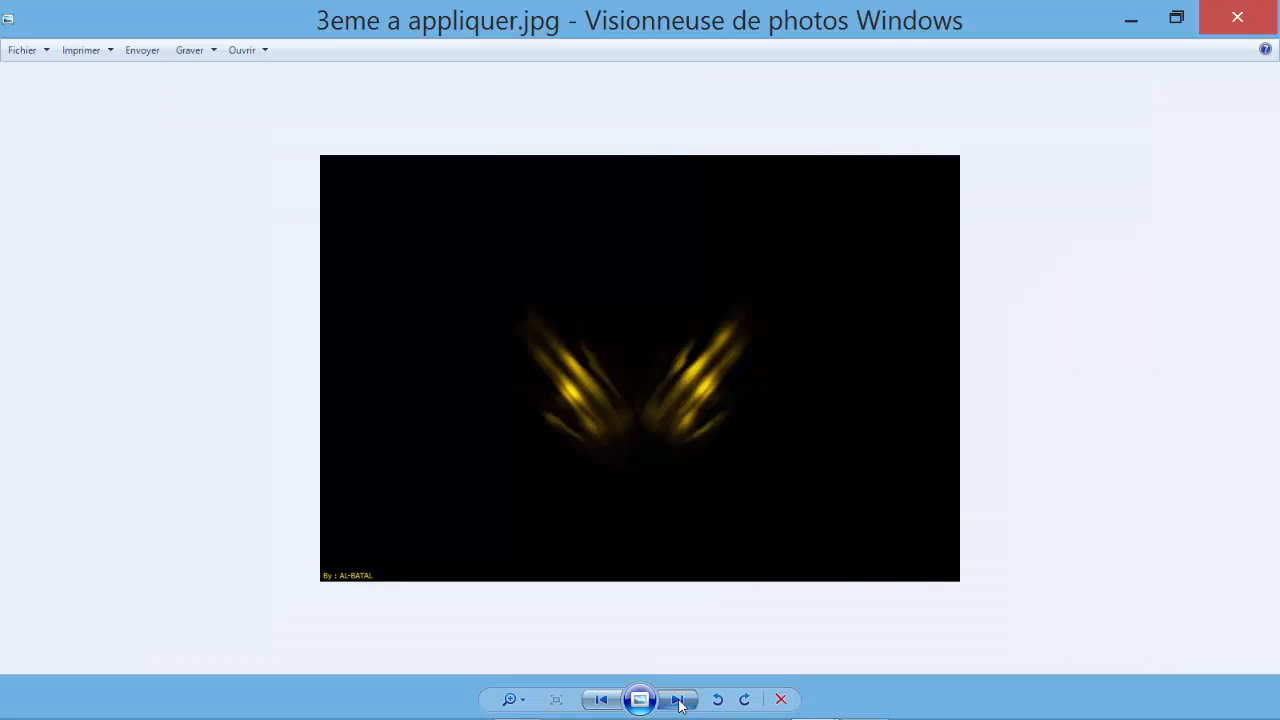
pyautogui.click(679, 700)
pyautogui.click(679, 700)
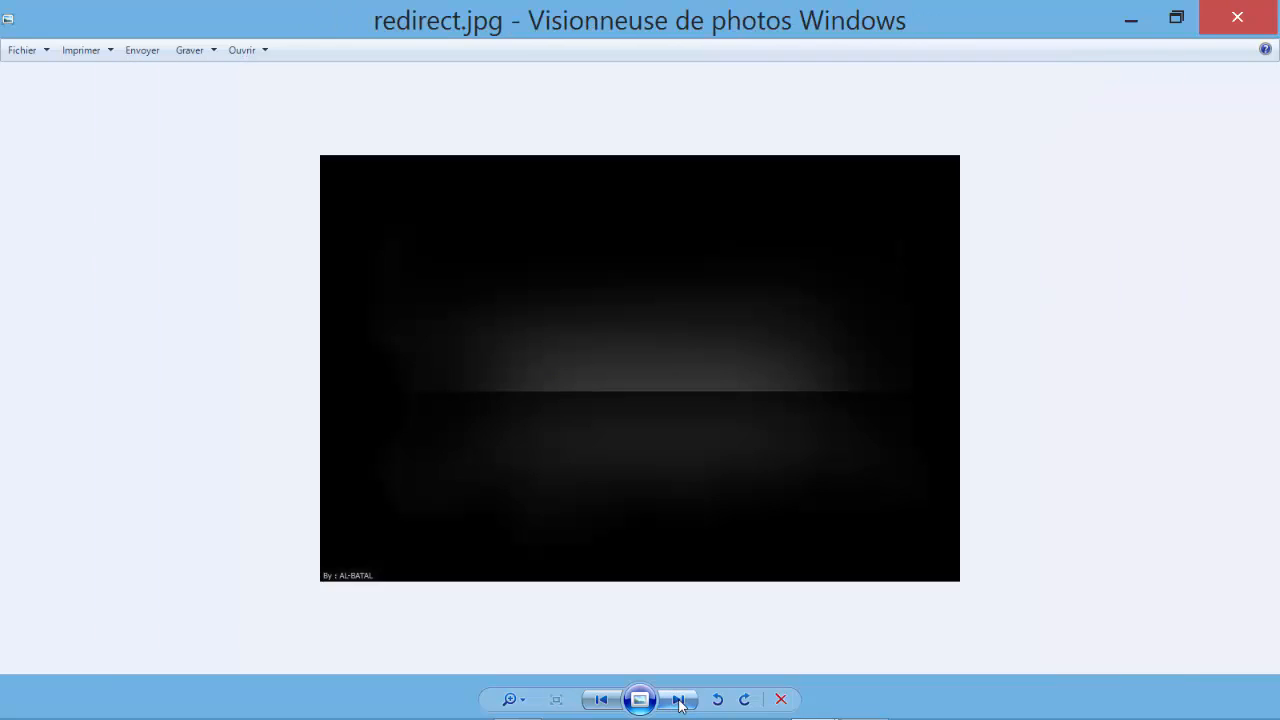
pyautogui.click(679, 700)
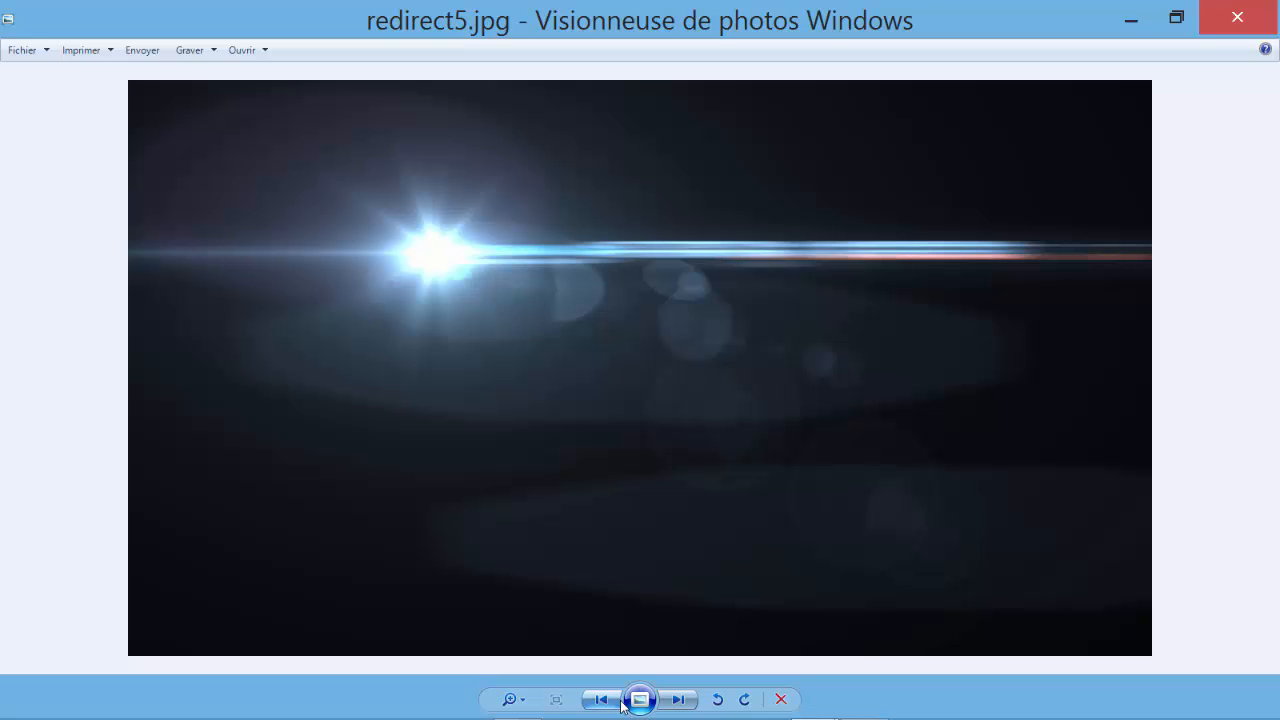
pyautogui.click(673, 704)
pyautogui.click(673, 704)
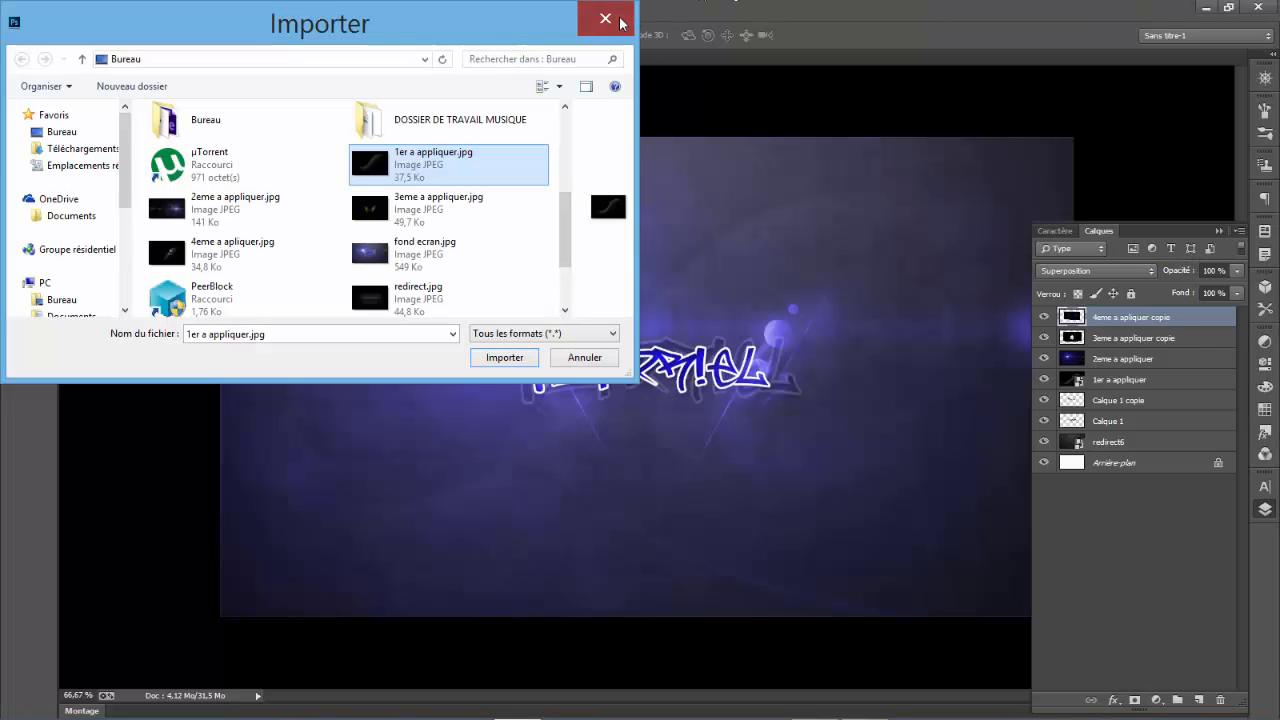
pyautogui.click(606, 19)
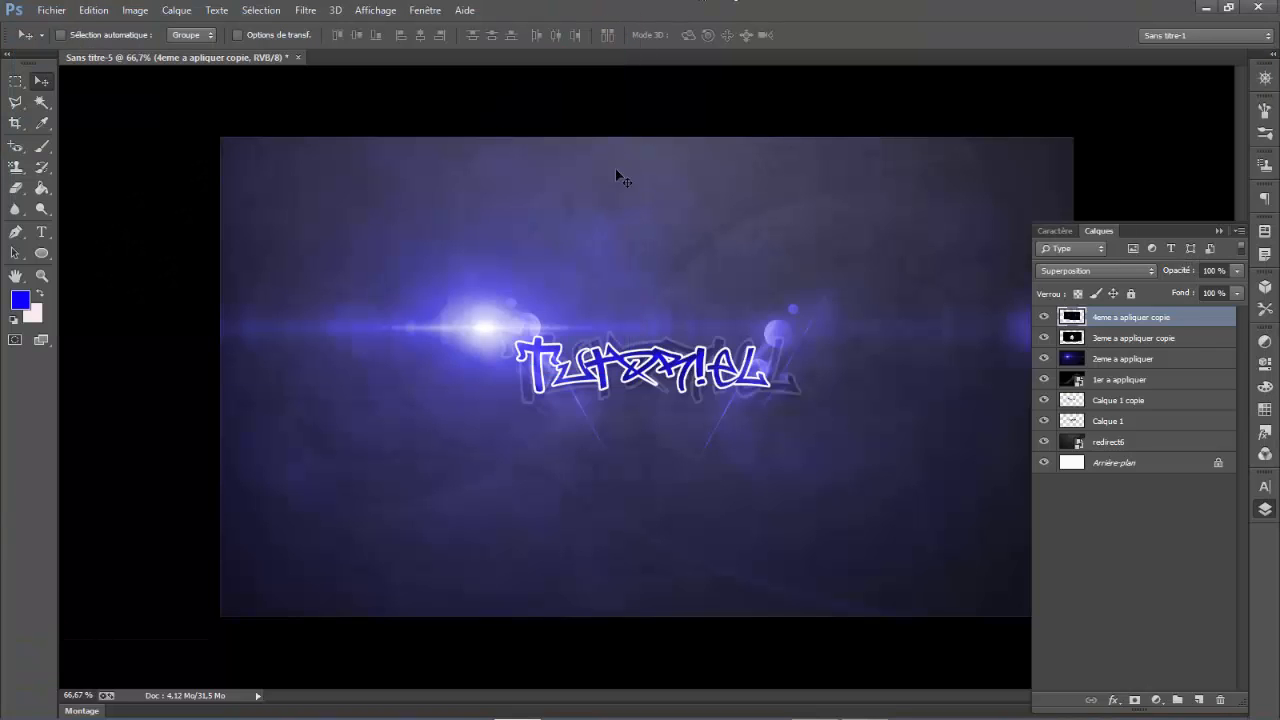
# - Add a Motif fill layer above the 4eme a apliquer copie layer and browse its patterns as a Petite liste
pyautogui.click(1156, 700)
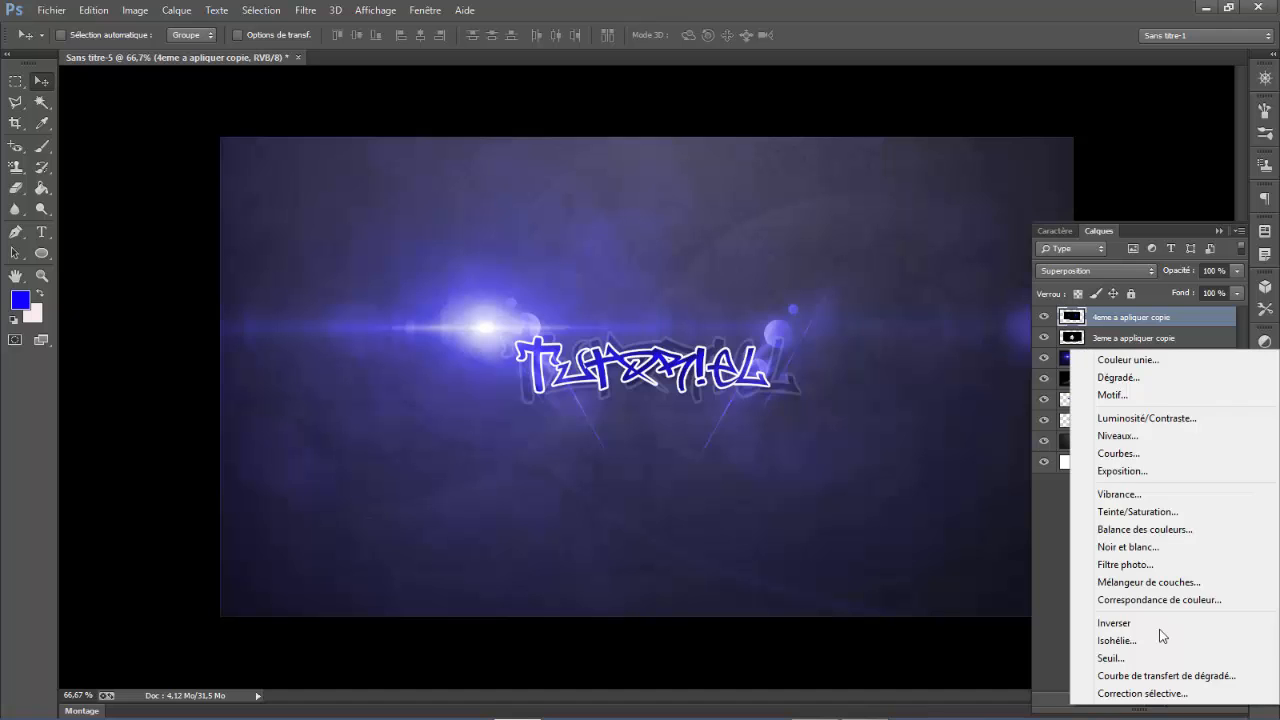
pyautogui.click(1143, 389)
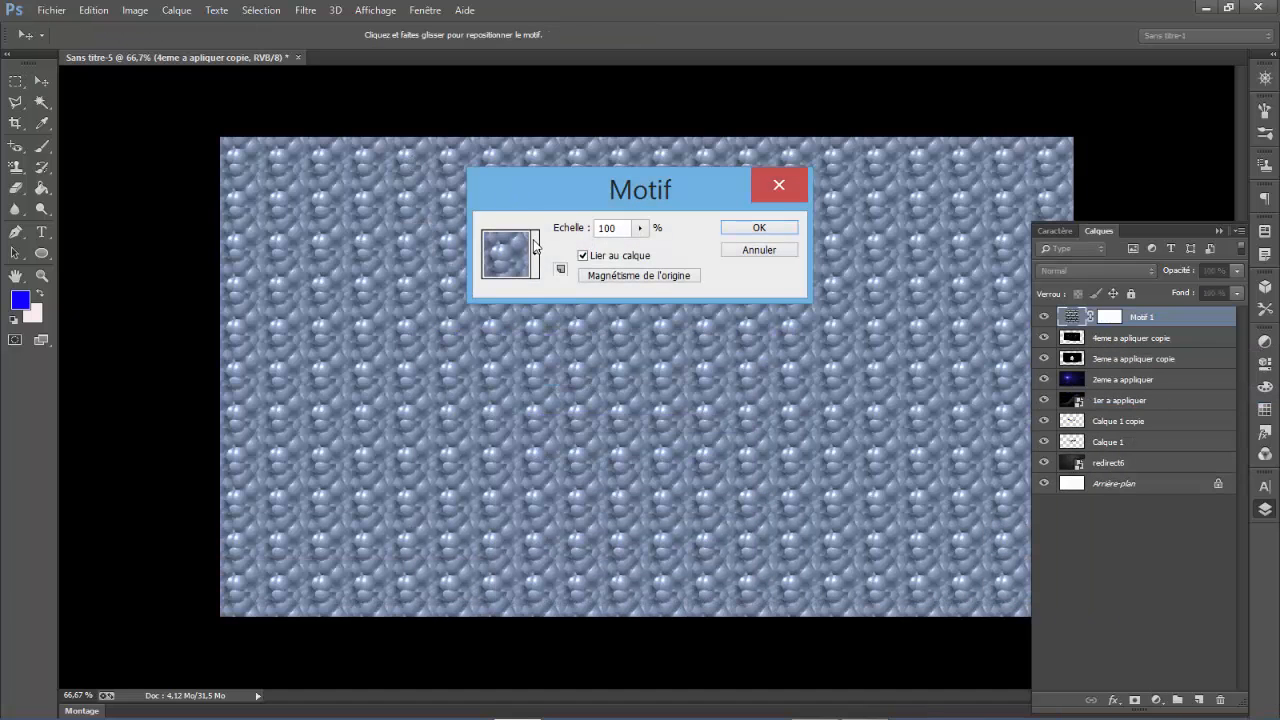
pyautogui.click(535, 254)
pyautogui.click(597, 297)
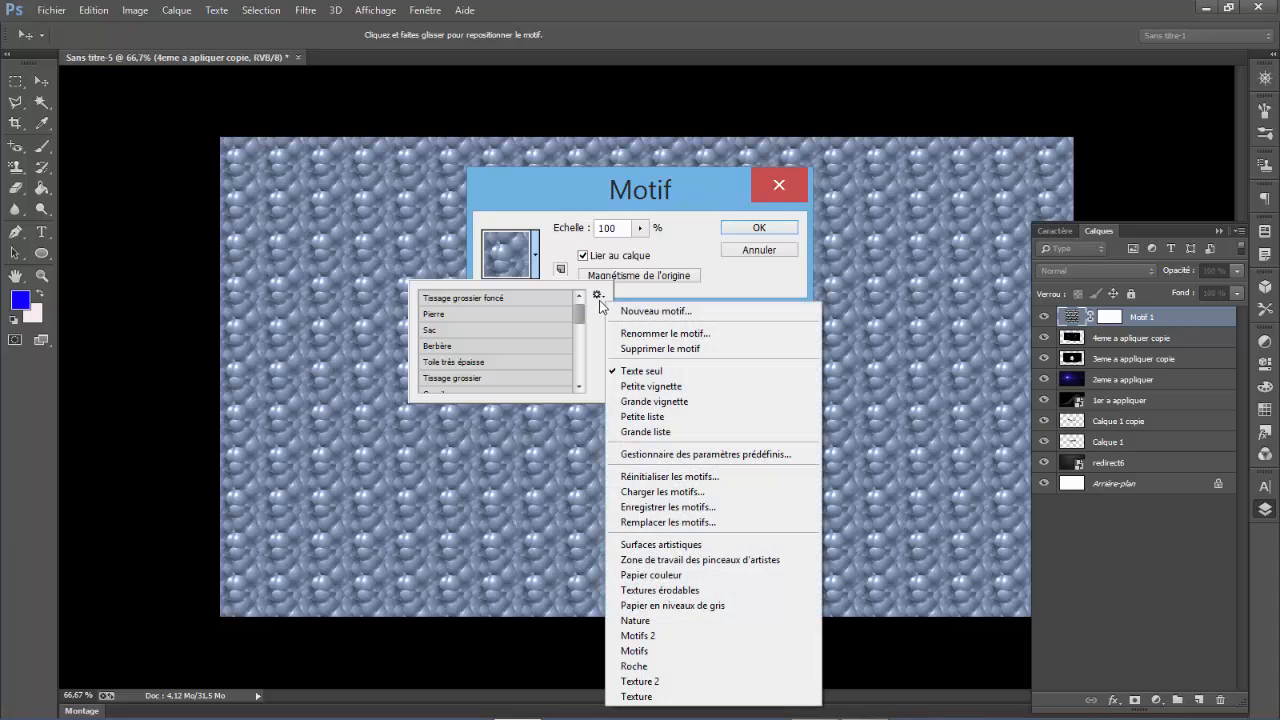
pyautogui.click(657, 417)
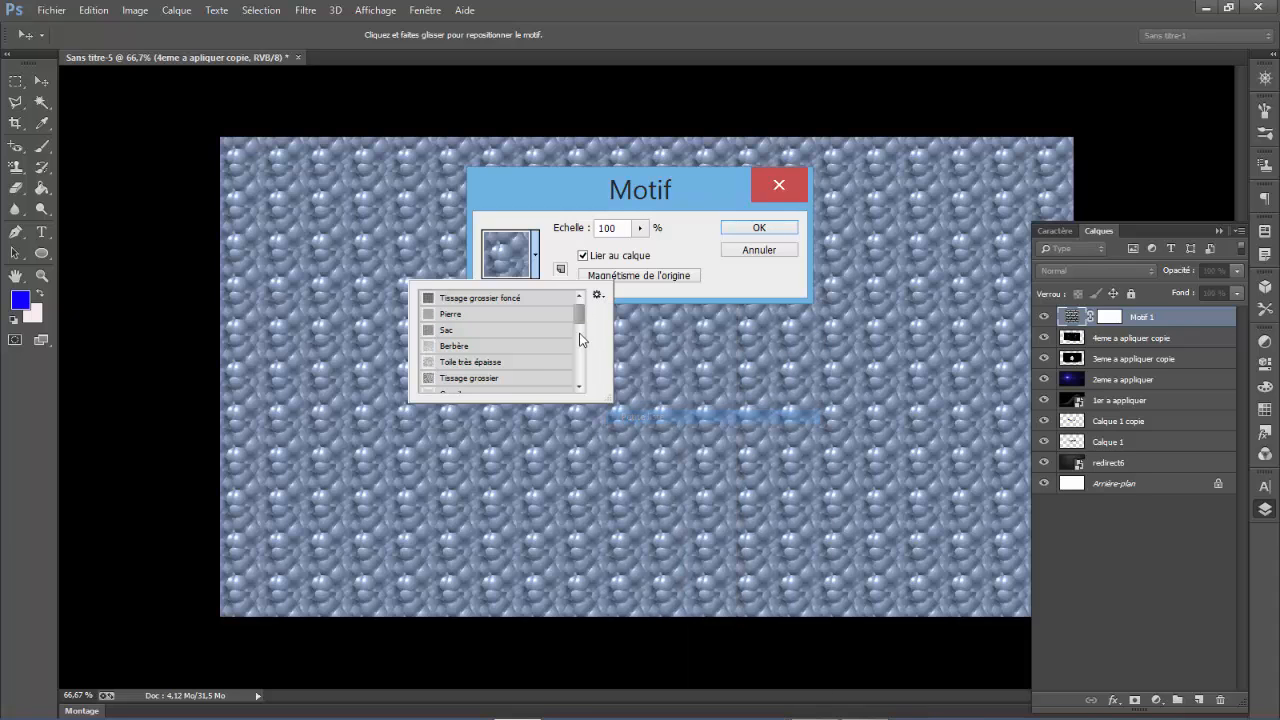
pyautogui.moveTo(580, 312); pyautogui.dragTo(586, 367)
pyautogui.moveTo(585, 389)
pyautogui.mouseDown()
pyautogui.moveTo(585, 310)
pyautogui.moveTo(587, 386)
pyautogui.mouseUp()
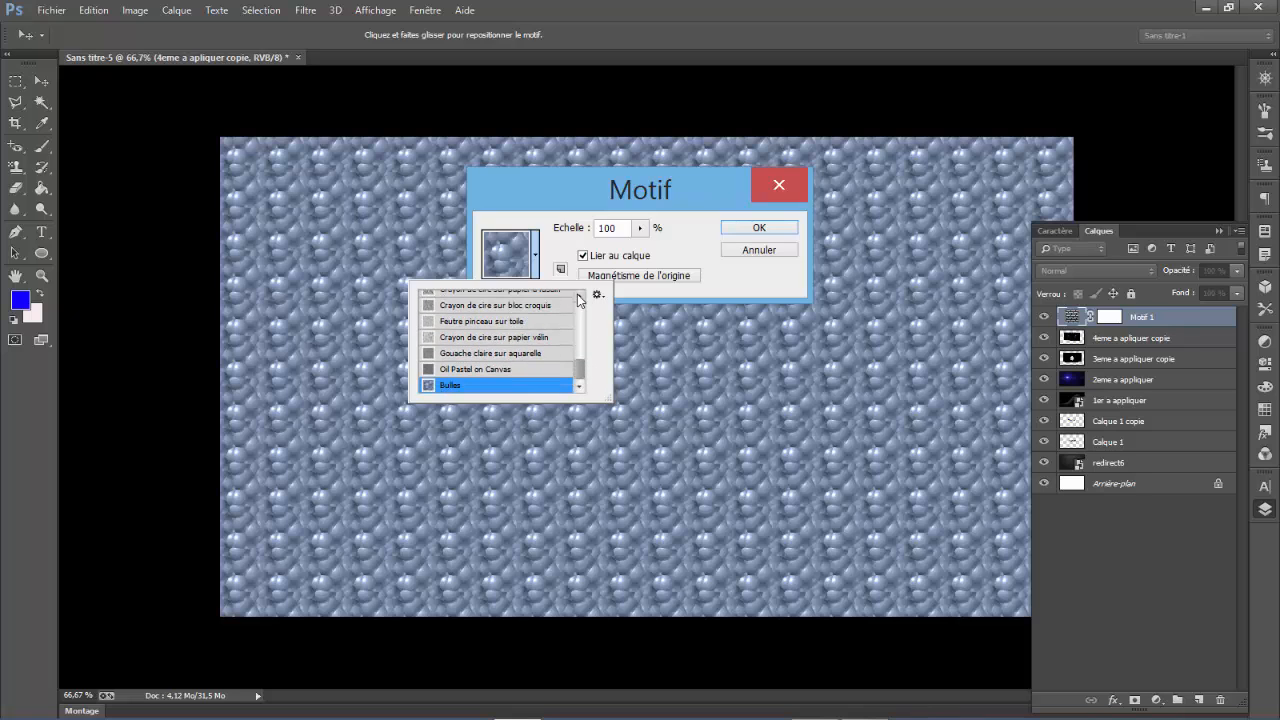
pyautogui.scroll(7, 577, 294)
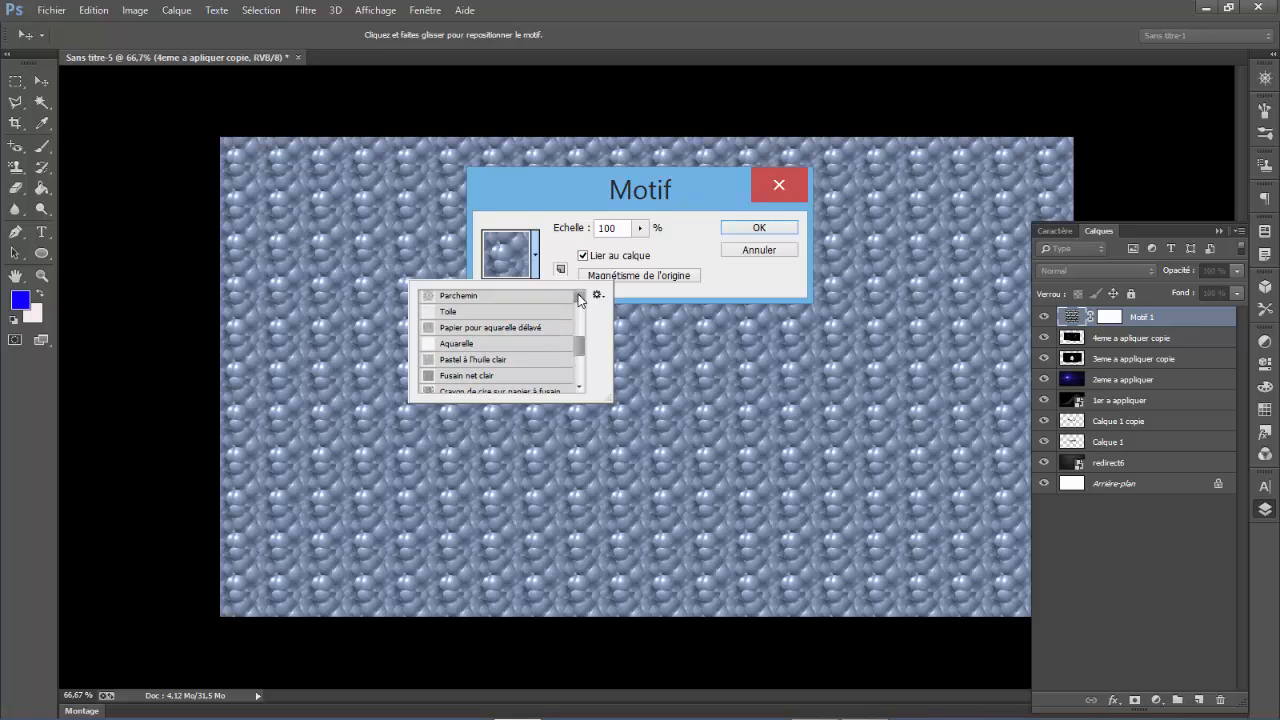
pyautogui.scroll(6, 578, 295)
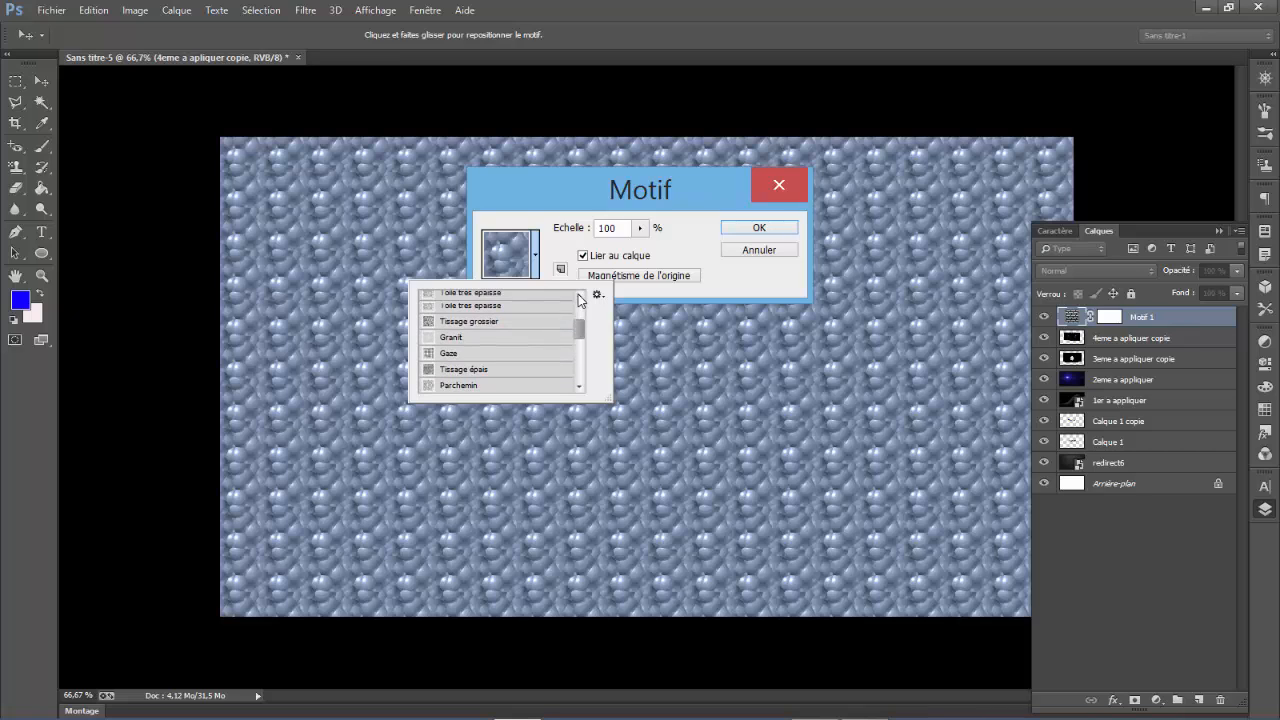
pyautogui.scroll(5, 578, 294)
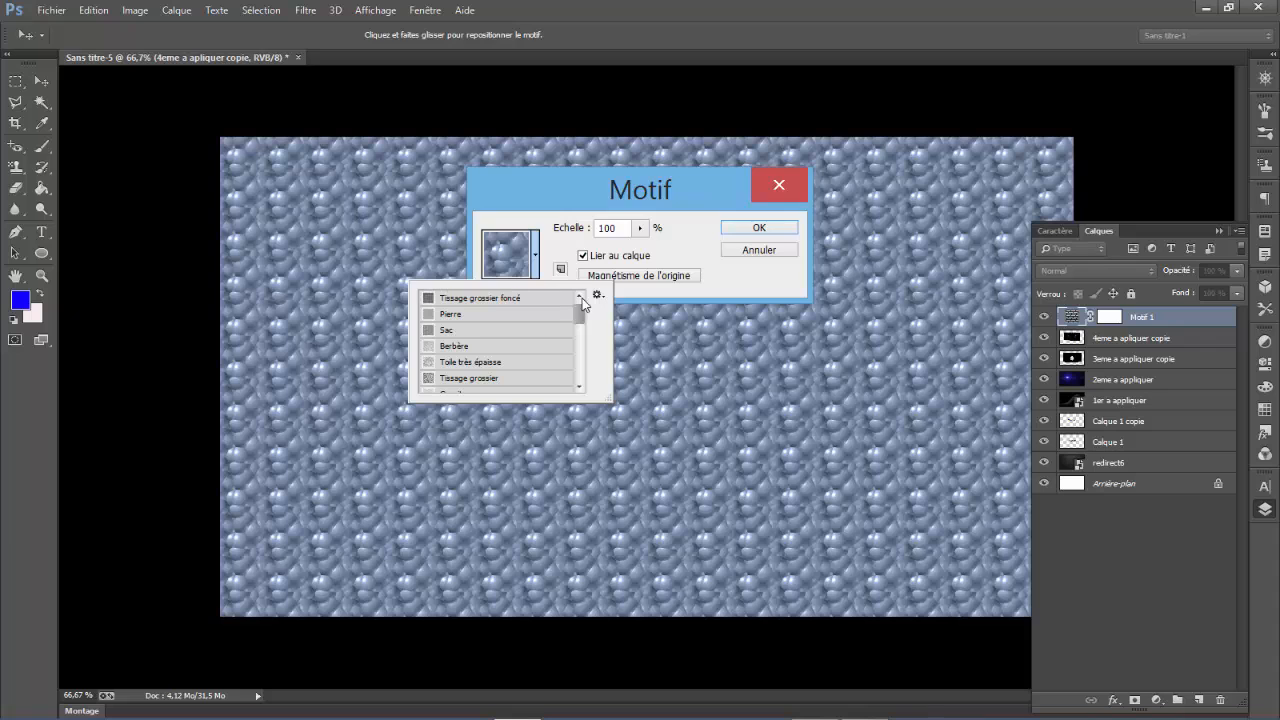
pyautogui.moveTo(582, 300); pyautogui.dragTo(581, 331)
# - Load the Hexagon Tiles.pat pattern file from the Adobe Photoshop CC (64 Bit) Presets/Patterns folder into the pattern picker
pyautogui.click(597, 294)
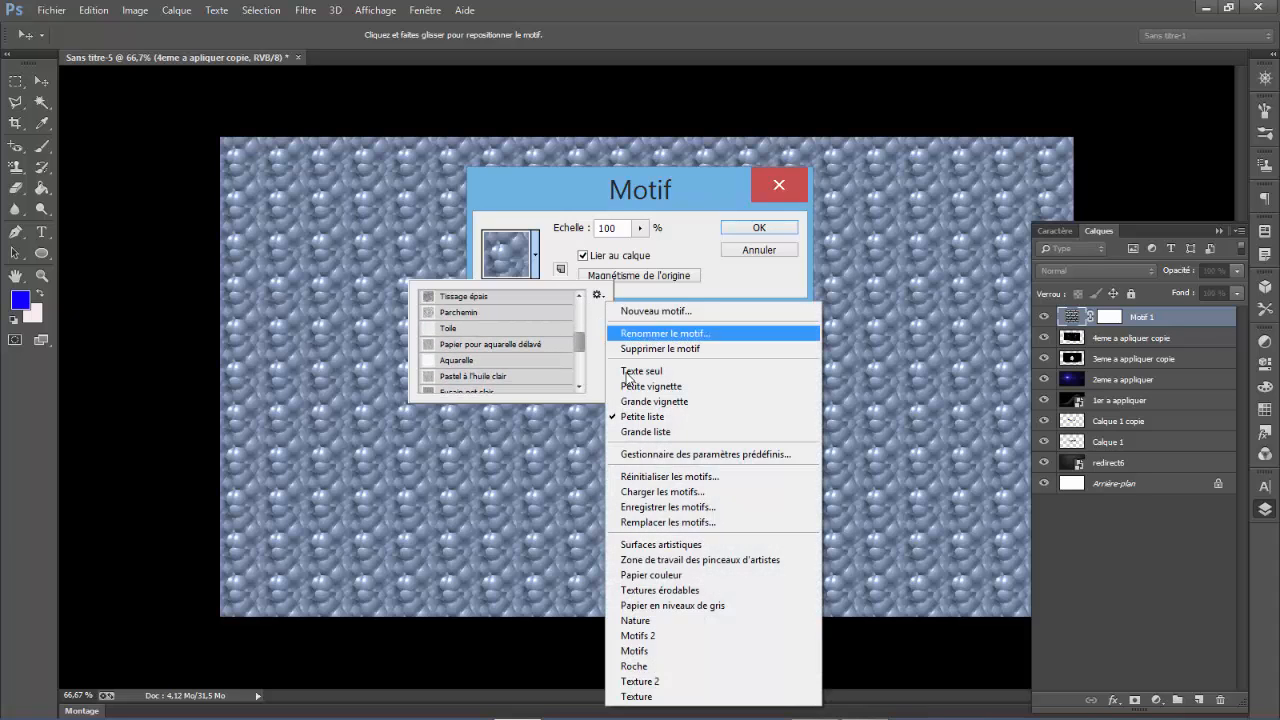
pyautogui.click(653, 491)
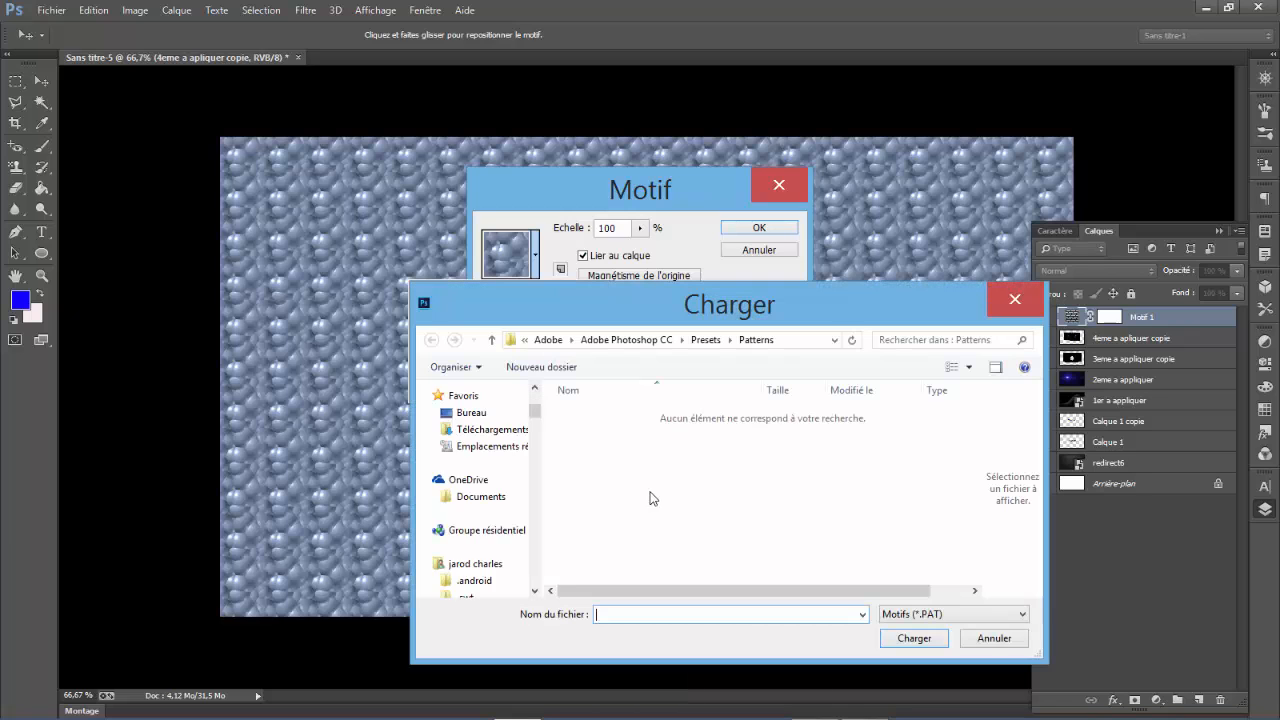
pyautogui.scroll(3, 447, 537)
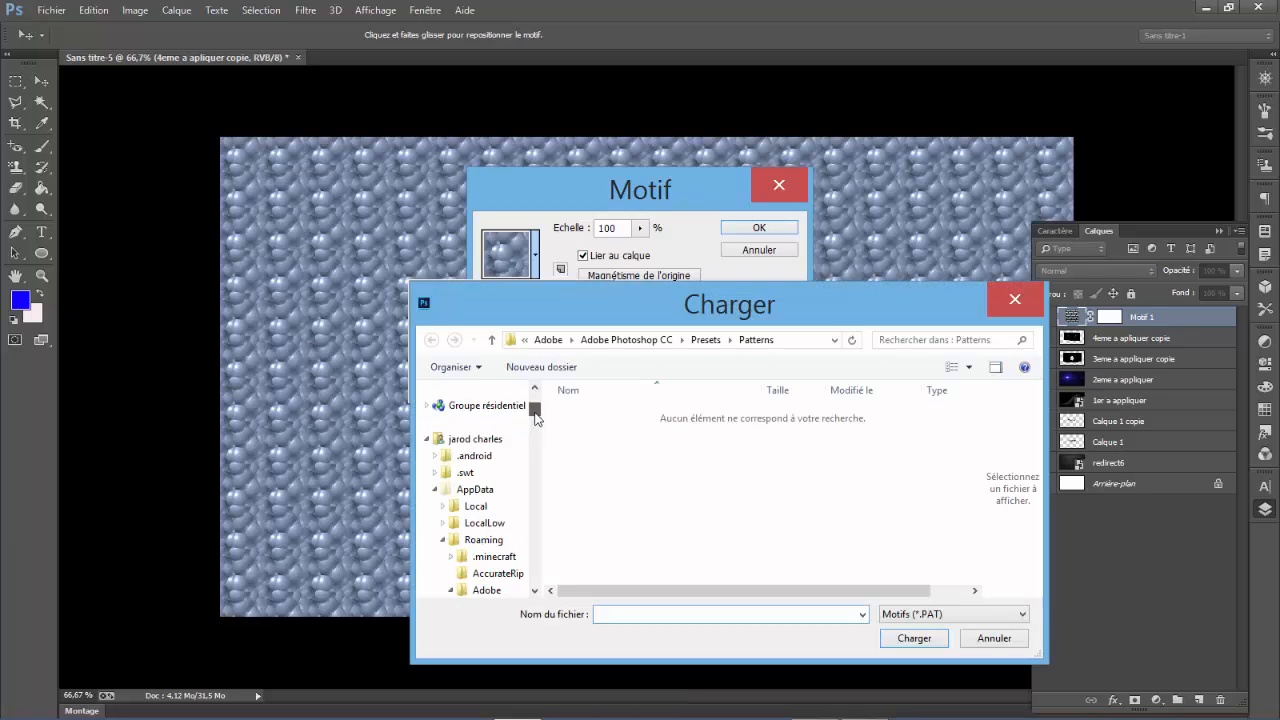
pyautogui.doubleClick(447, 537)
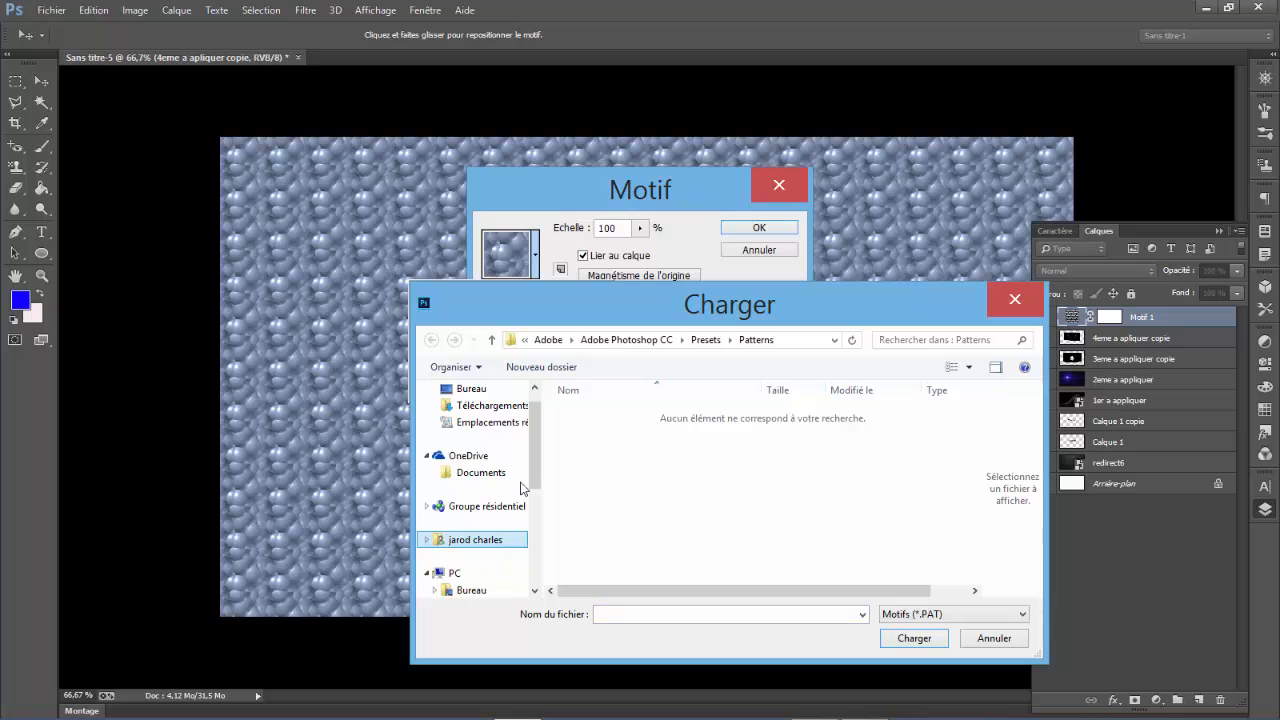
pyautogui.scroll(-1, 459, 521)
pyautogui.click(456, 522)
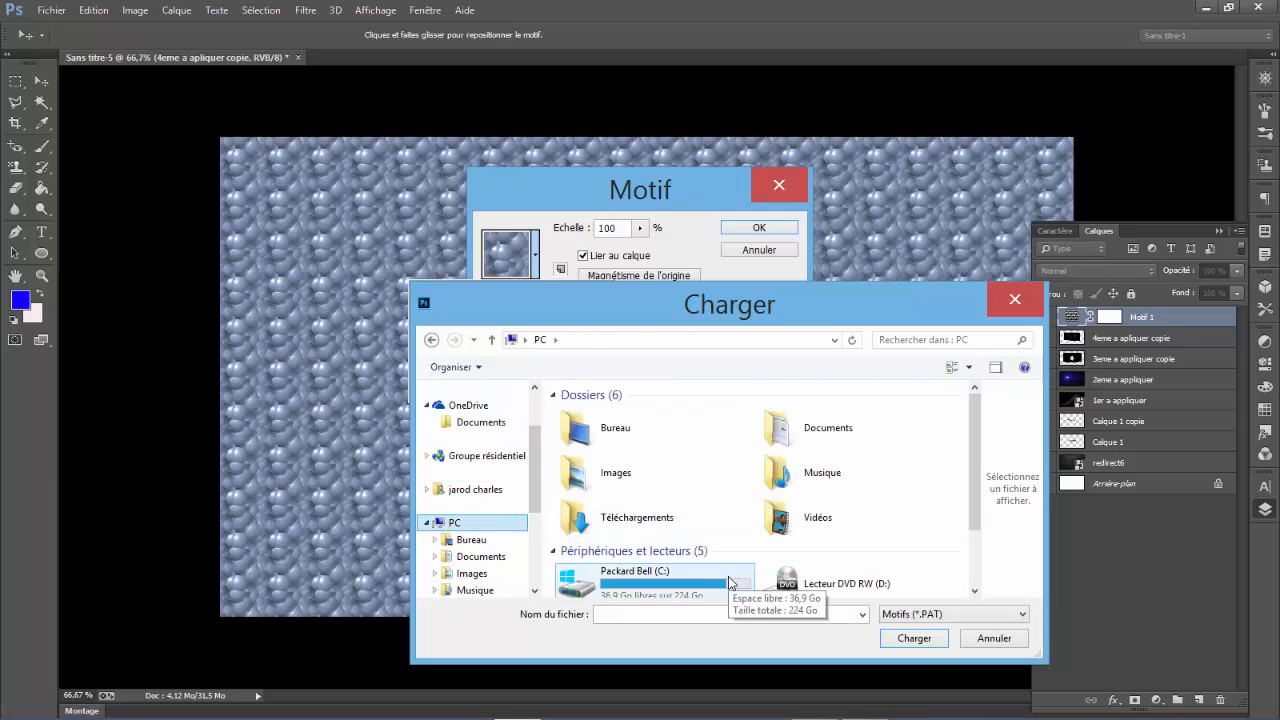
pyautogui.doubleClick(729, 583)
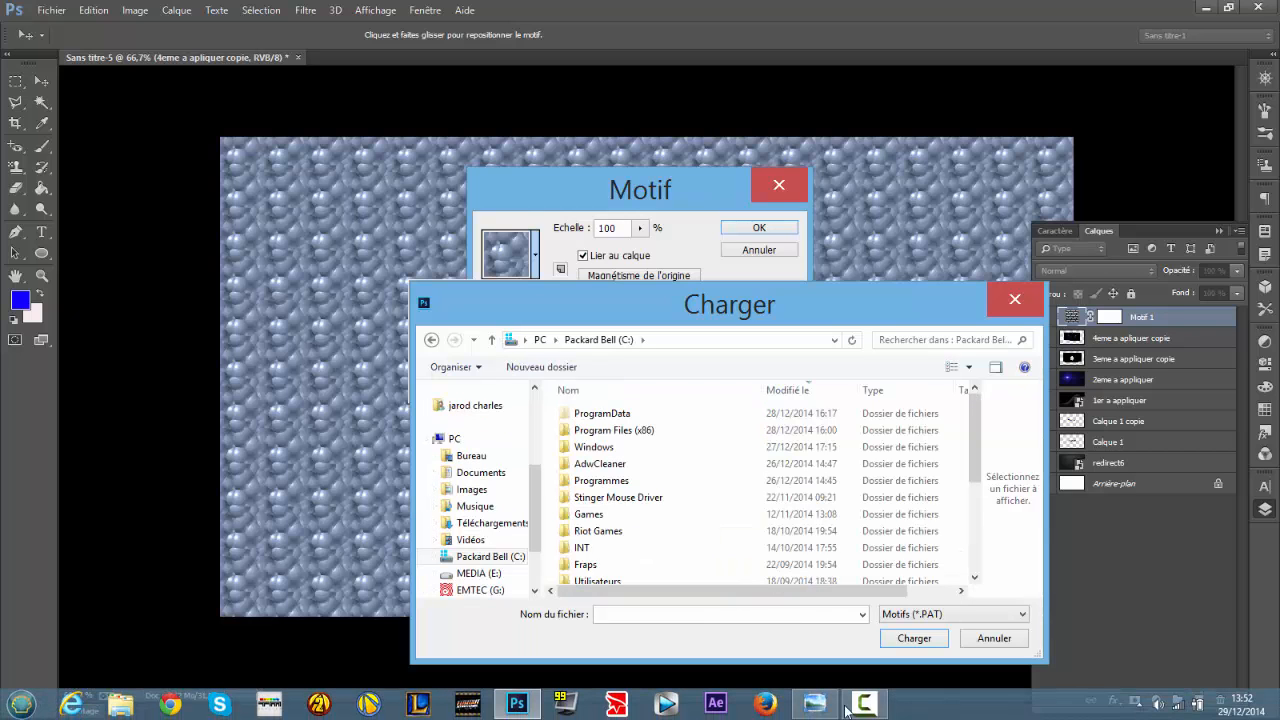
pyautogui.click(866, 705)
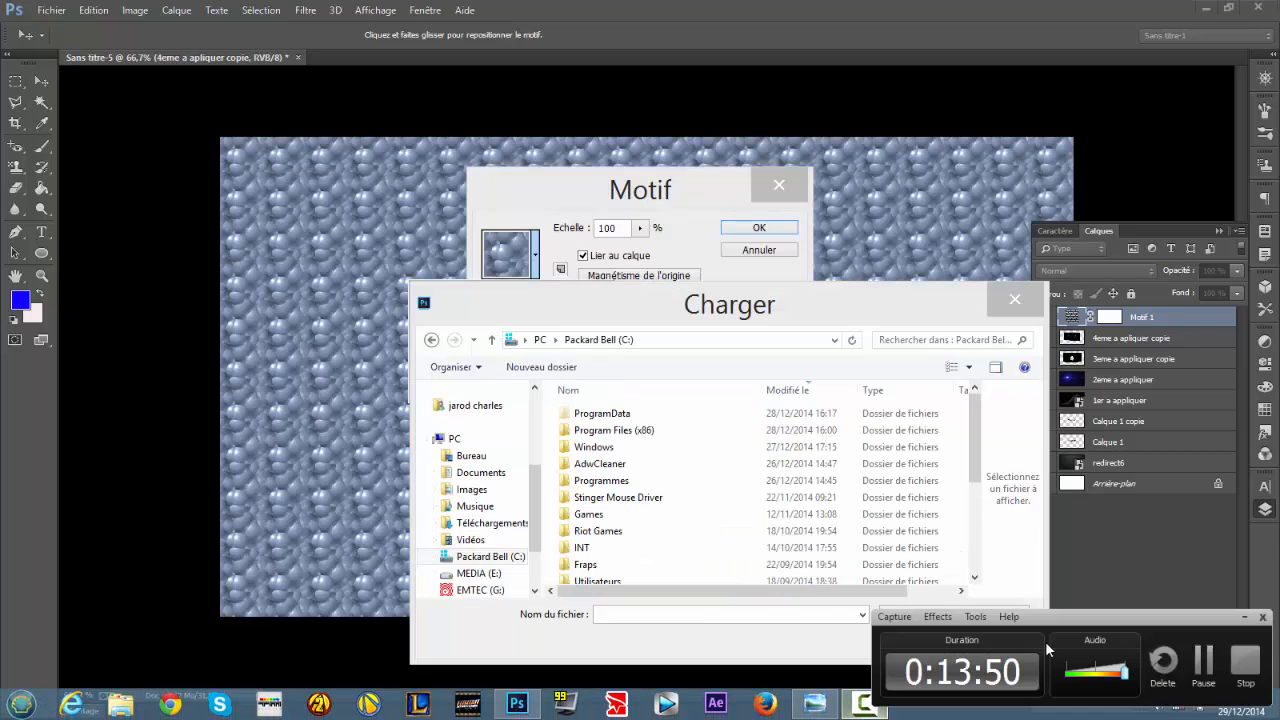
pyautogui.click(1204, 659)
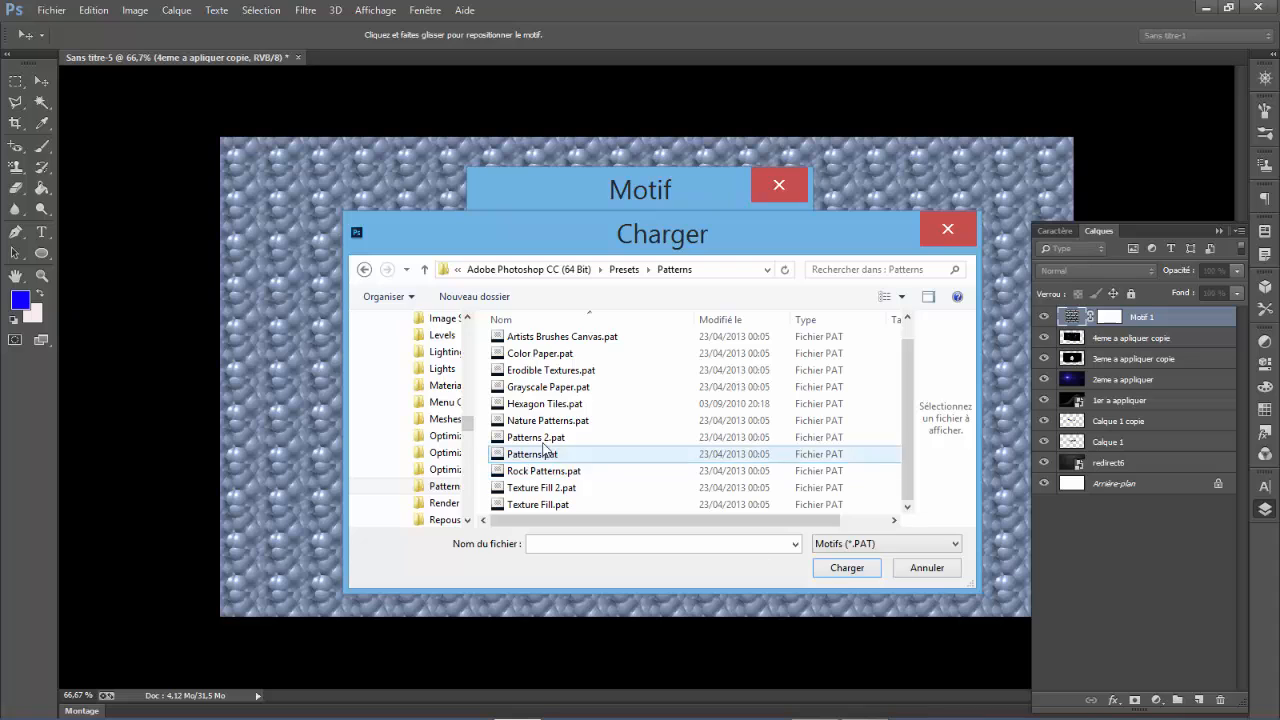
pyautogui.click(535, 405)
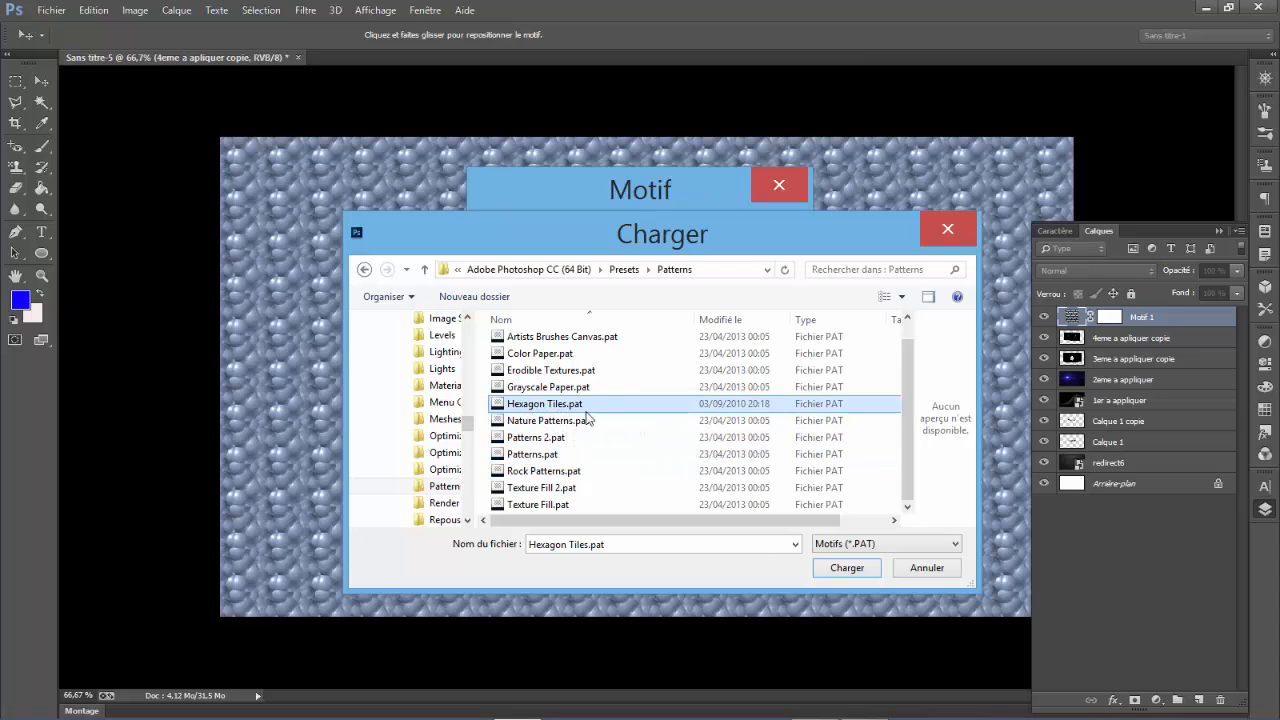
pyautogui.click(846, 567)
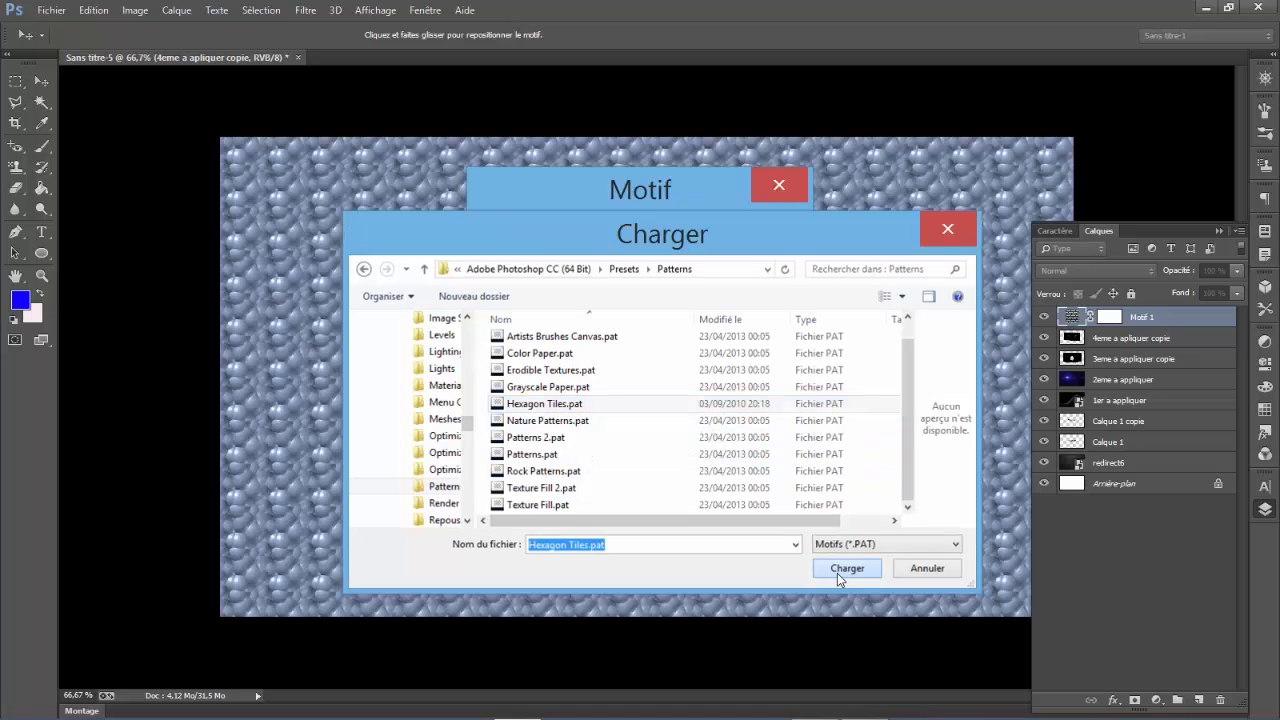
# - Fill the Motif layer with the 3d_hexagon.TIF pattern and reduce its scale so the canvas is covered with small hexagons
pyautogui.moveTo(585, 343); pyautogui.dragTo(589, 377)
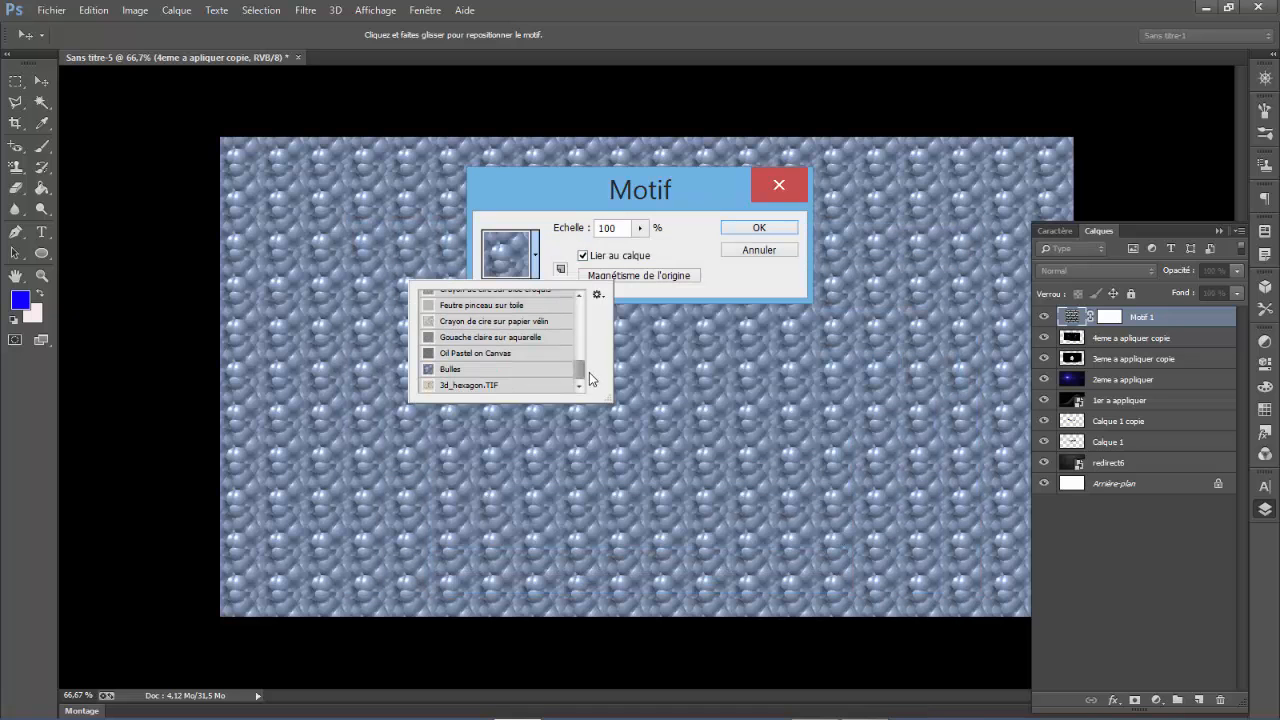
pyautogui.click(540, 384)
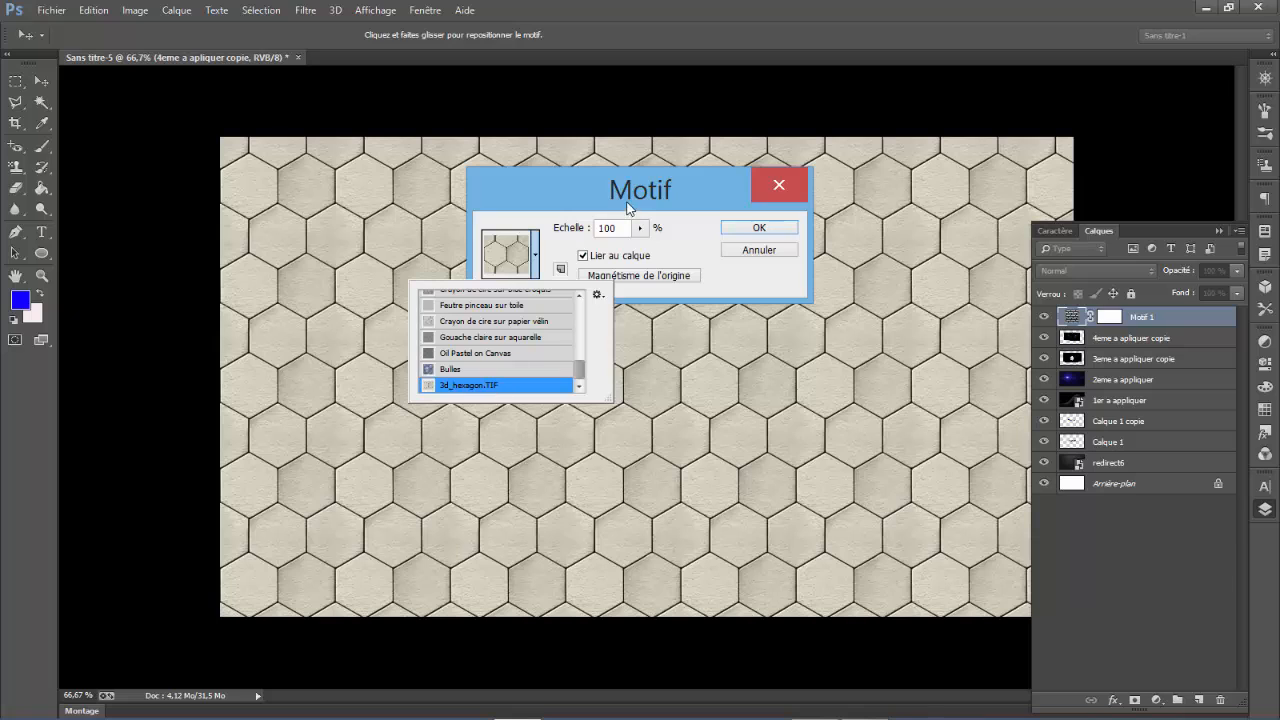
pyautogui.click(599, 295)
pyautogui.click(598, 295)
pyautogui.click(551, 236)
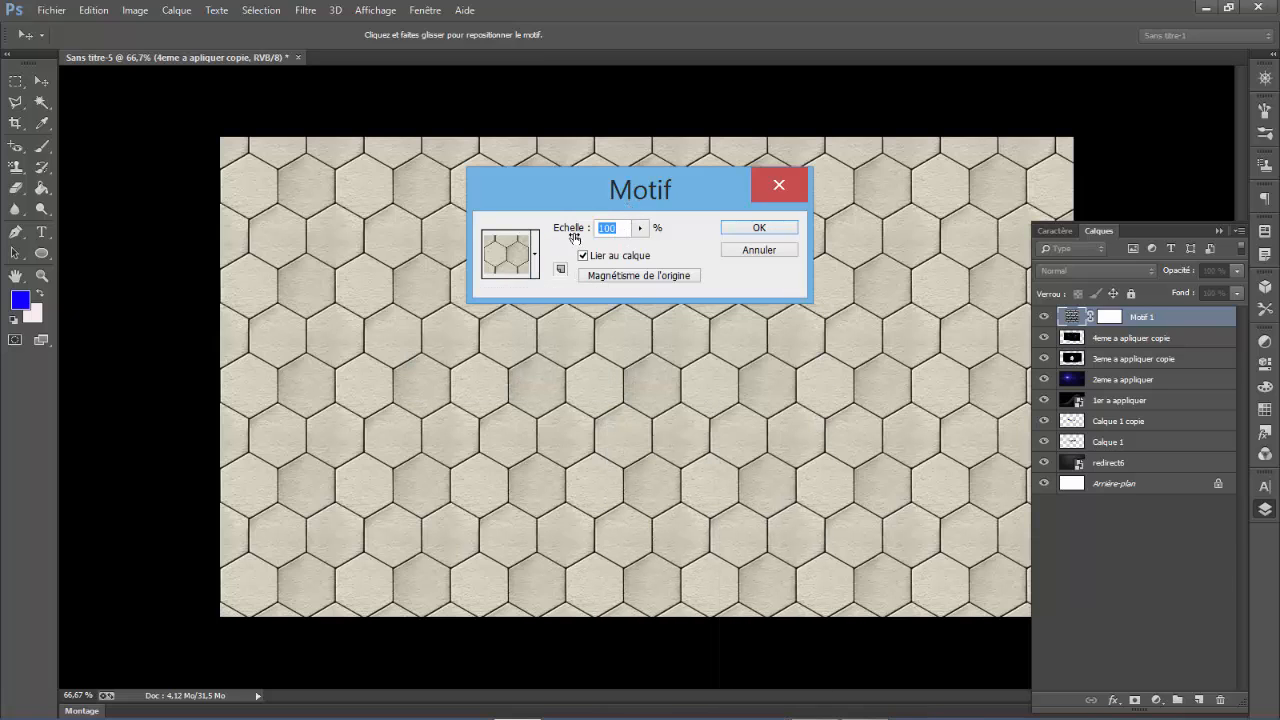
pyautogui.moveTo(573, 231)
pyautogui.mouseDown()
pyautogui.moveTo(517, 234)
pyautogui.moveTo(577, 233)
pyautogui.moveTo(562, 229)
pyautogui.mouseUp()
pyautogui.click(760, 228)
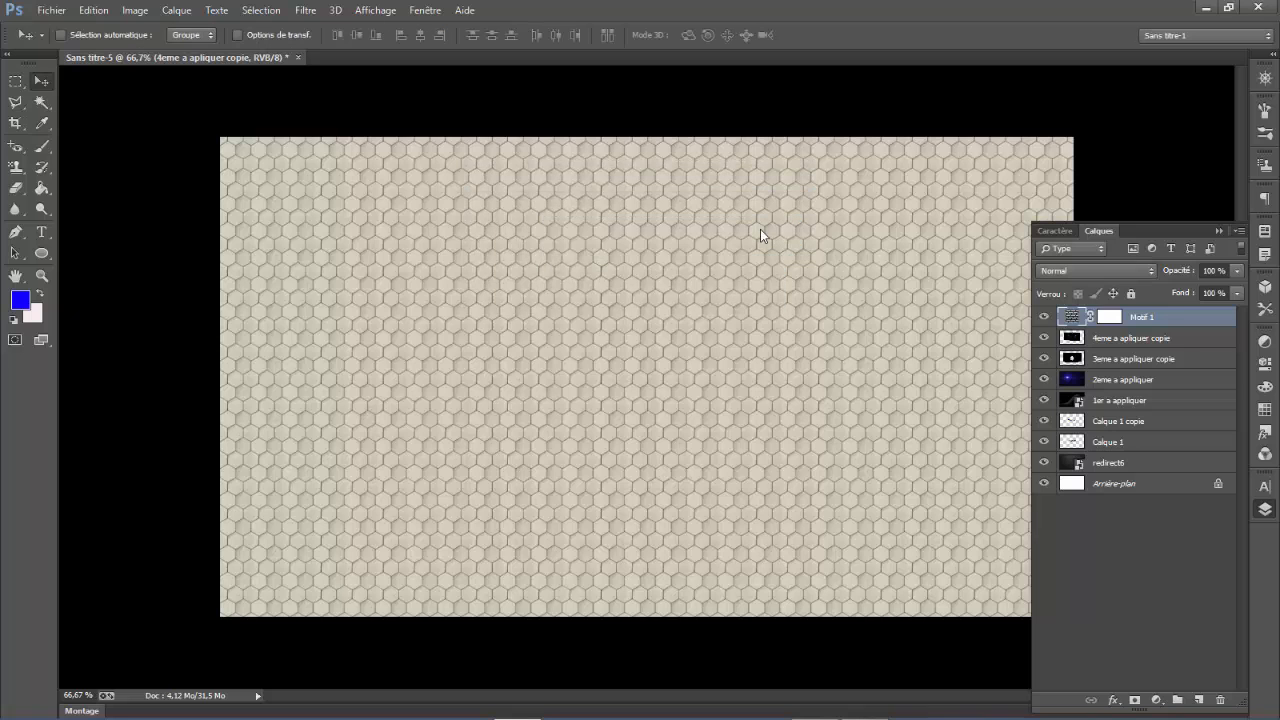
# - Set the Motif 1 layer's blend mode to Superposition and move it below Calque 1, just above redirect6
pyautogui.click(1089, 273)
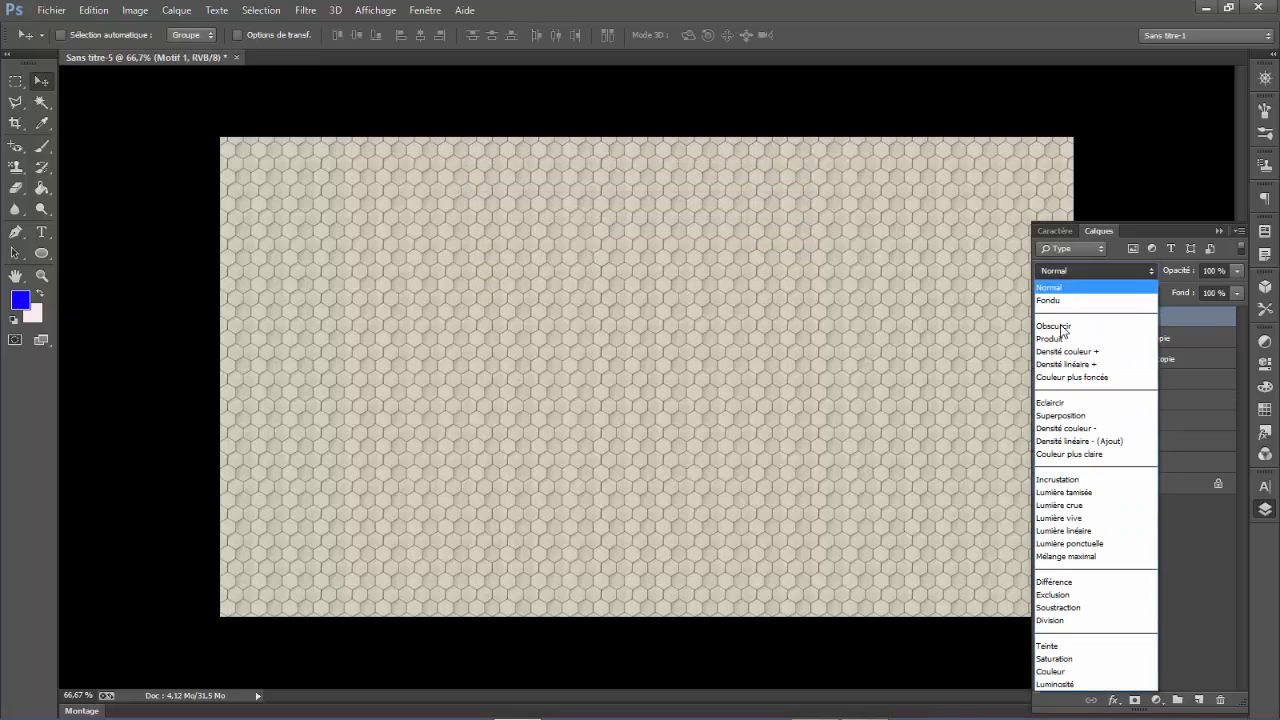
pyautogui.click(1050, 420)
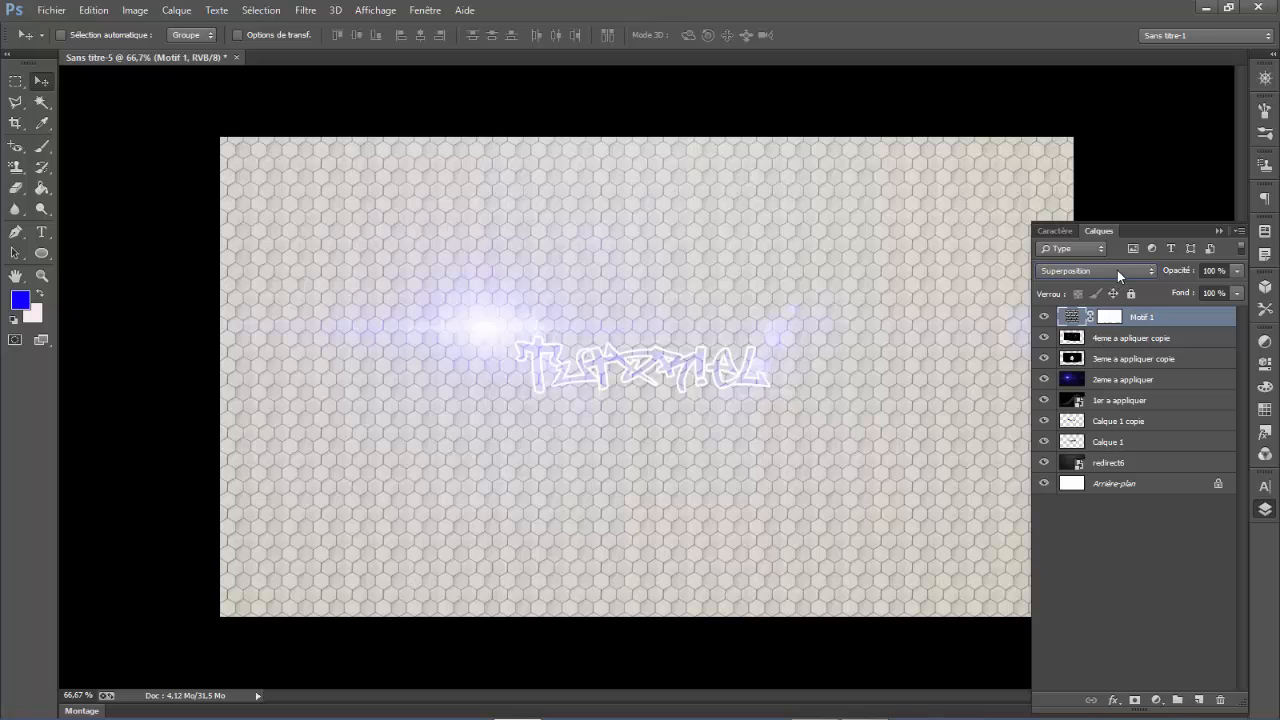
pyautogui.moveTo(1157, 317); pyautogui.dragTo(1150, 453)
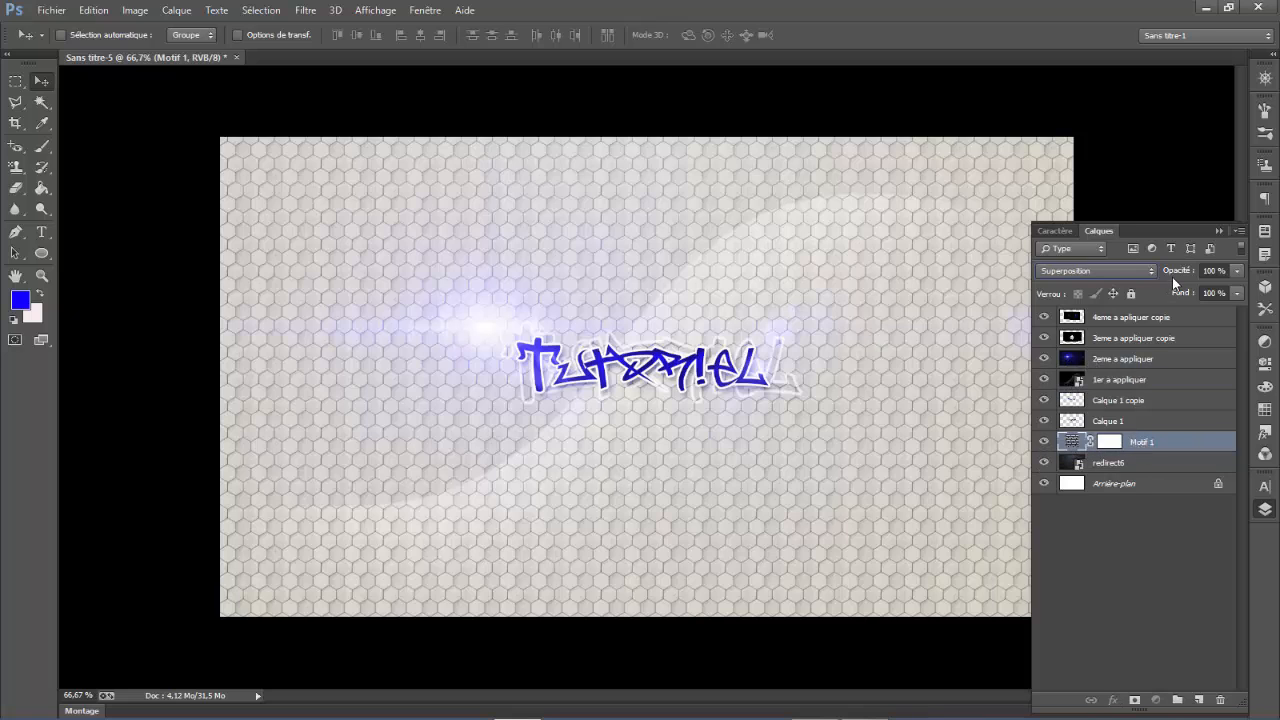
# - Lower the Motif 1 layer's opacity to 13 % and compare the image with the finished wallpaper on the desktop
pyautogui.moveTo(1173, 279); pyautogui.dragTo(1131, 277)
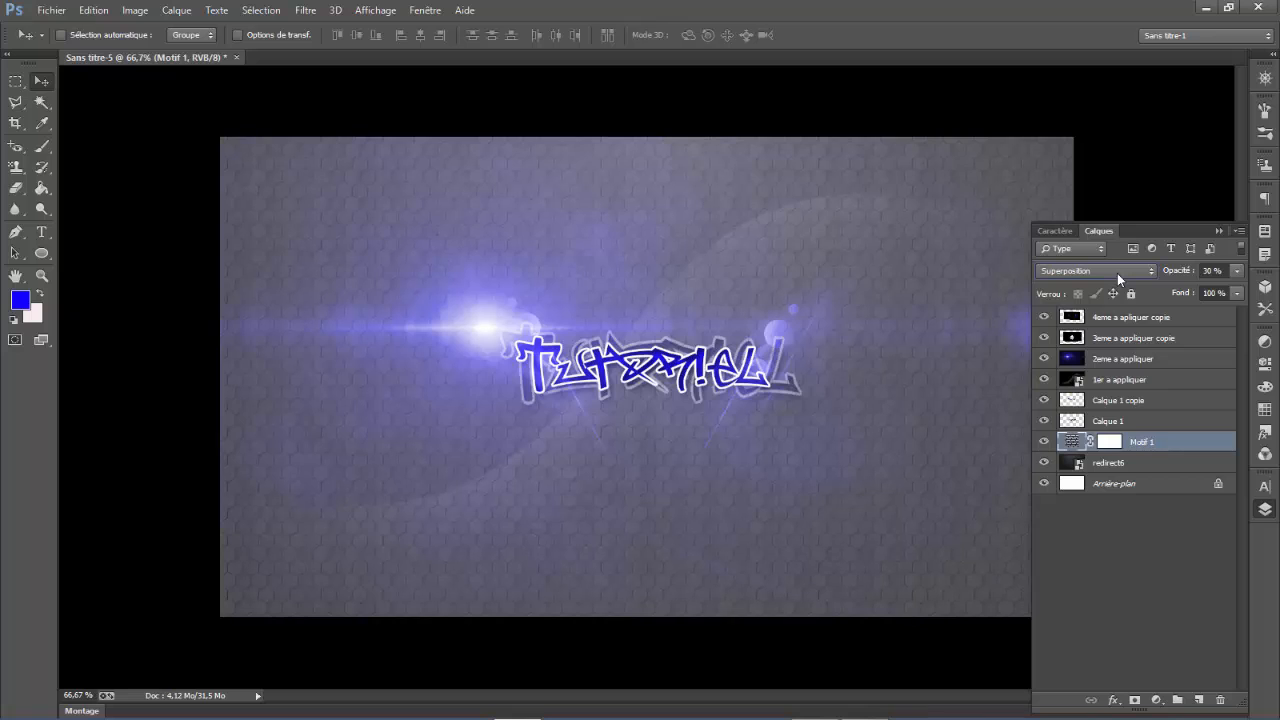
pyautogui.click(1117, 273)
pyautogui.click(1160, 271)
pyautogui.moveTo(1173, 274); pyautogui.dragTo(1160, 272)
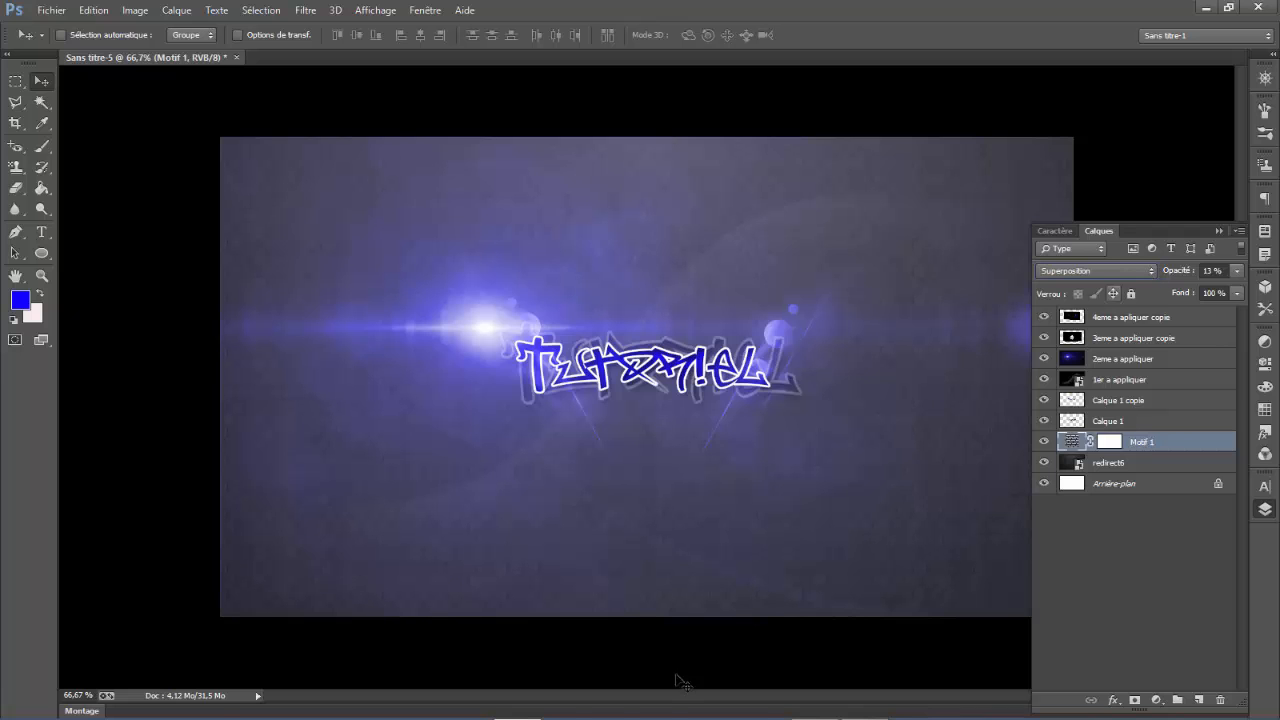
pyautogui.click(1207, 8)
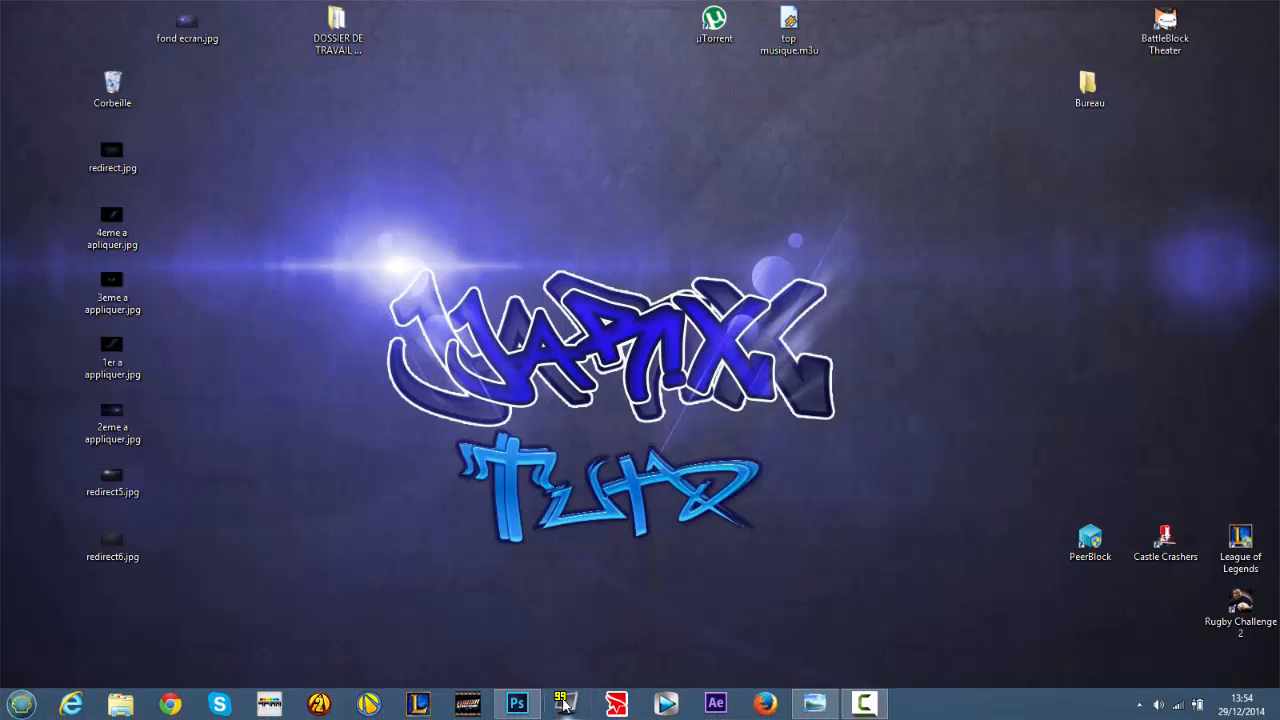
pyautogui.click(527, 707)
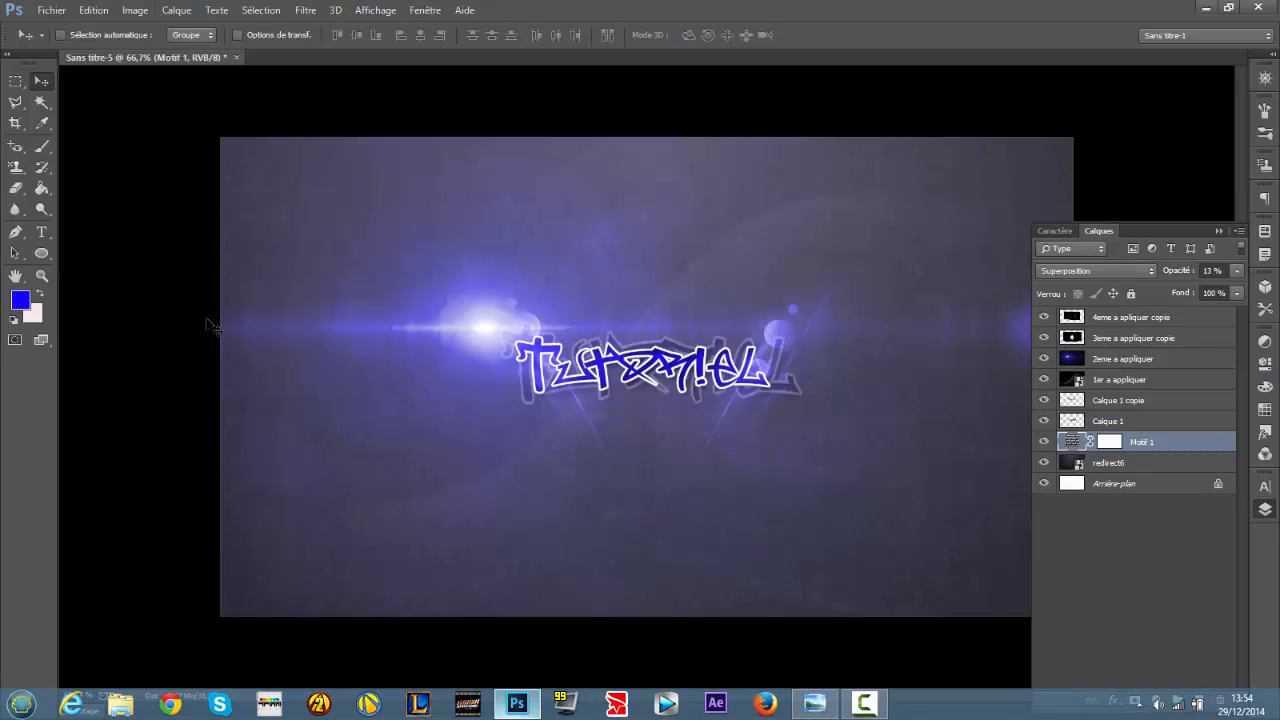
# - Add the text "by JariX" below the Tutoriel lettering in the Rufa font at 85 pt
pyautogui.click(44, 233)
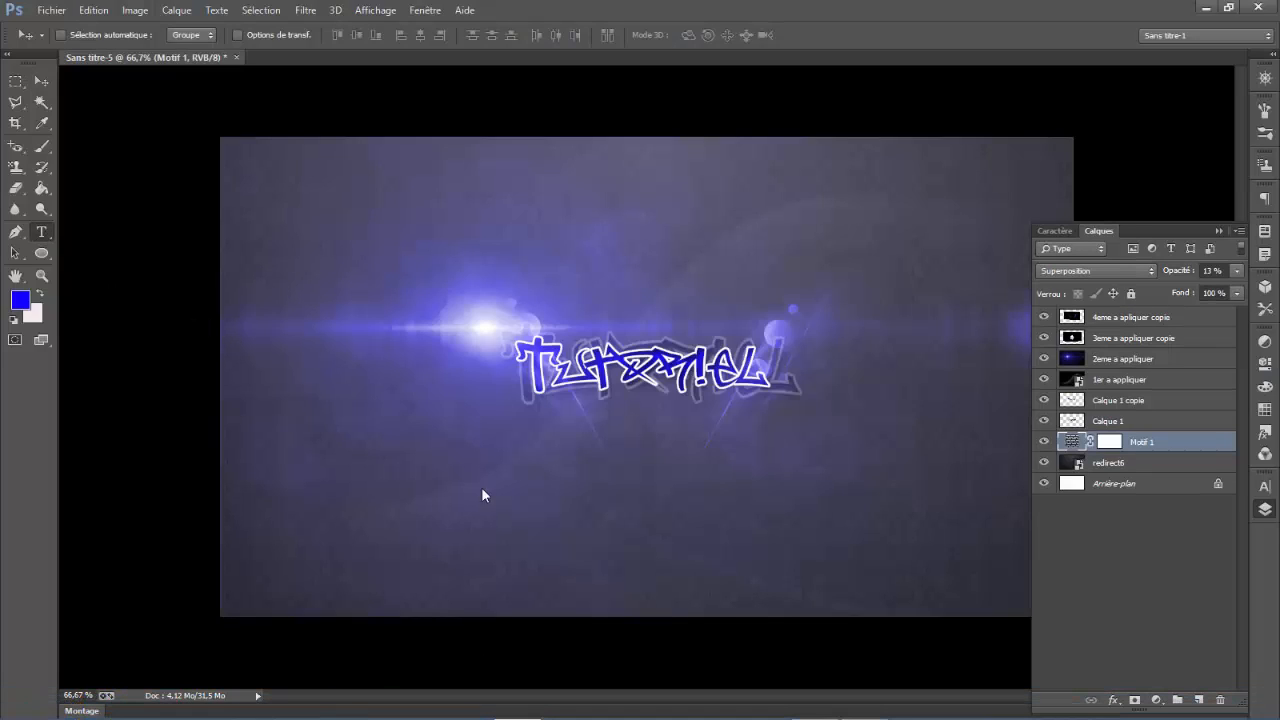
pyautogui.click(572, 454)
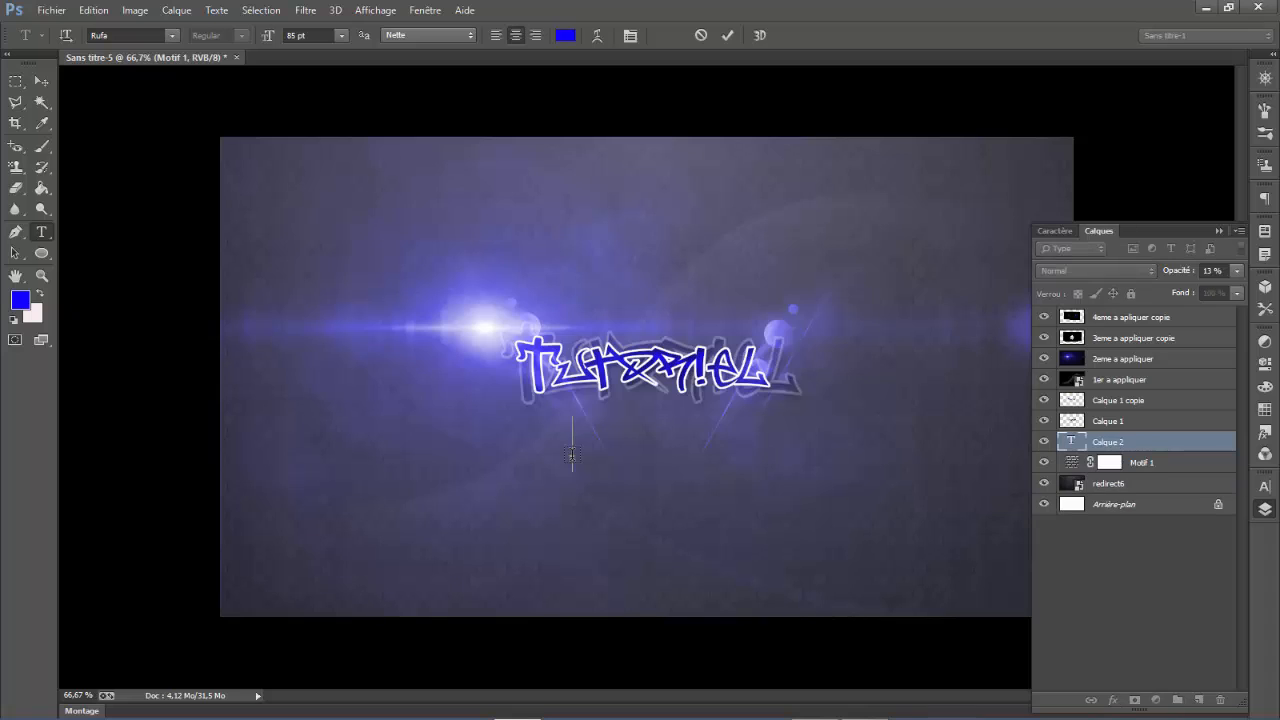
pyautogui.write('By Jar')
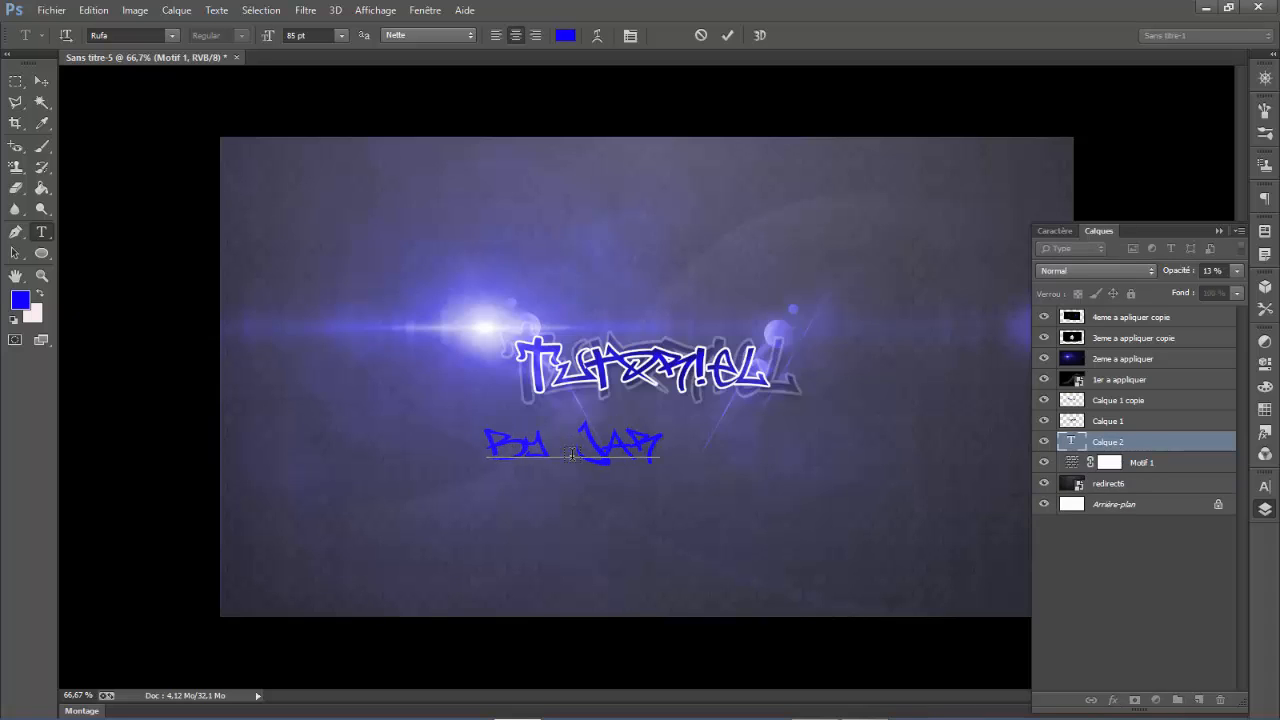
pyautogui.write('ix.')
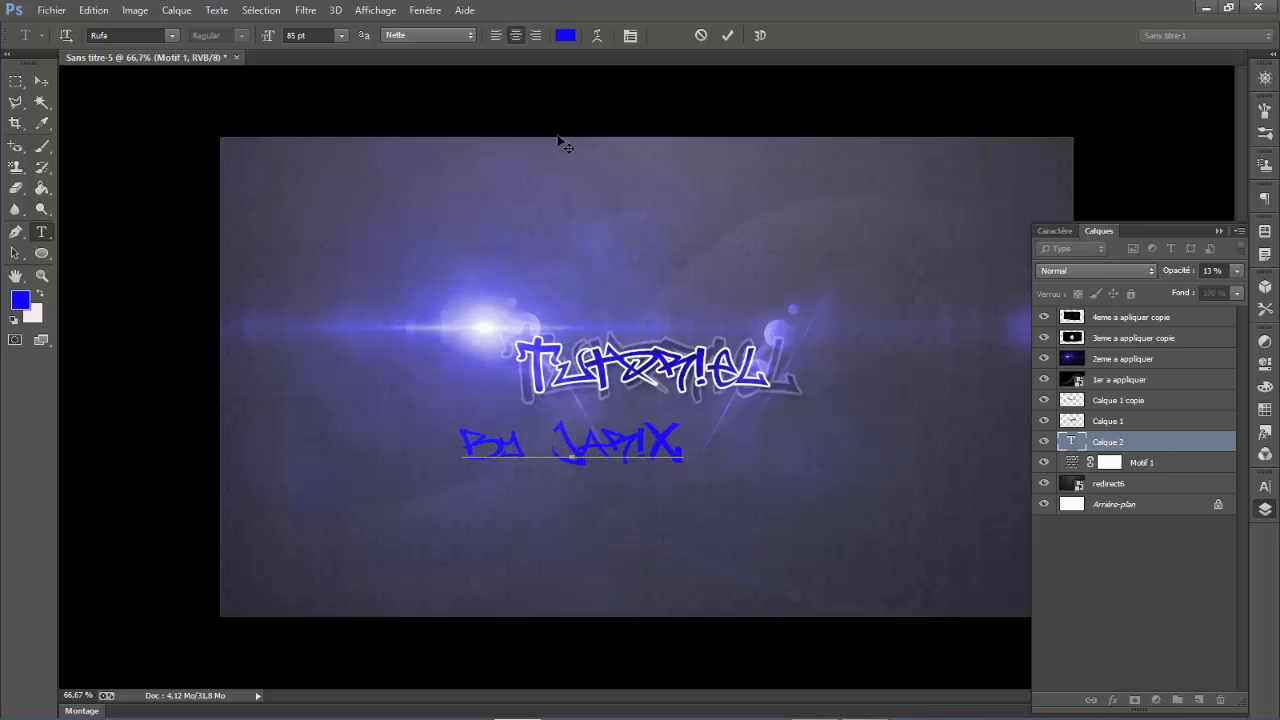
# - Try the School Book New and SF Automaton fonts on the whole "by JariX" text
pyautogui.click(173, 36)
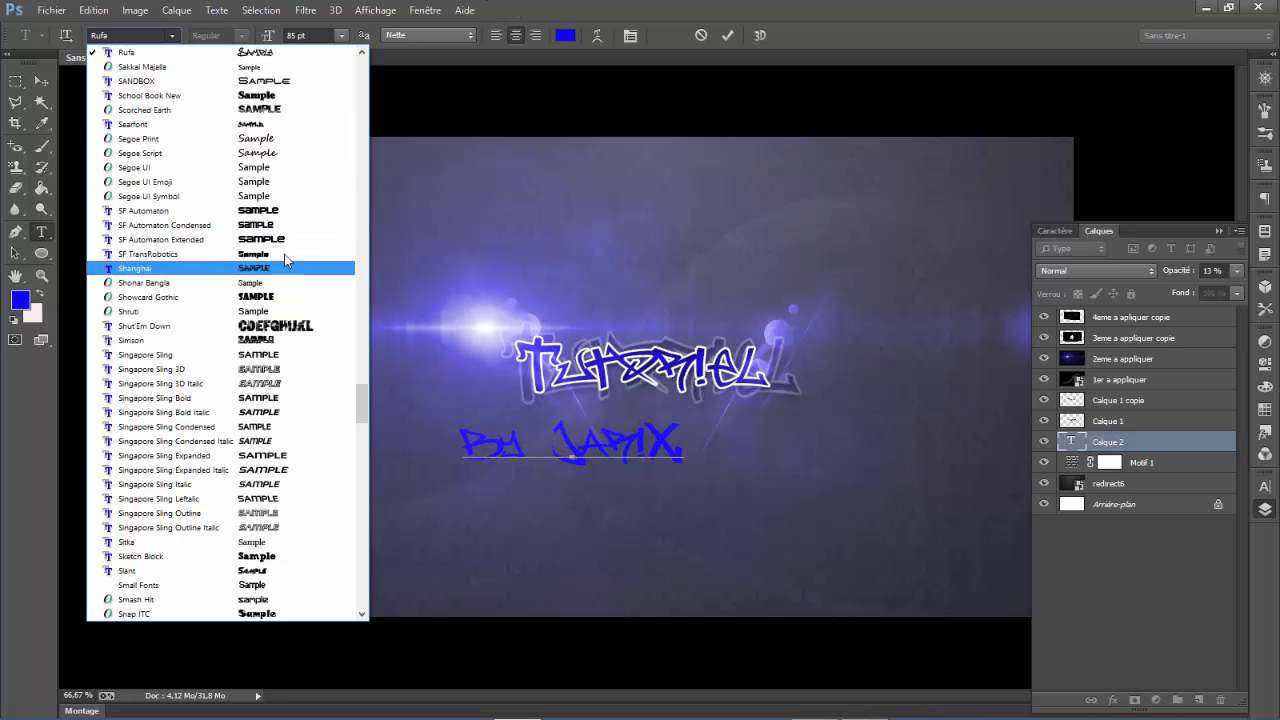
pyautogui.click(272, 212)
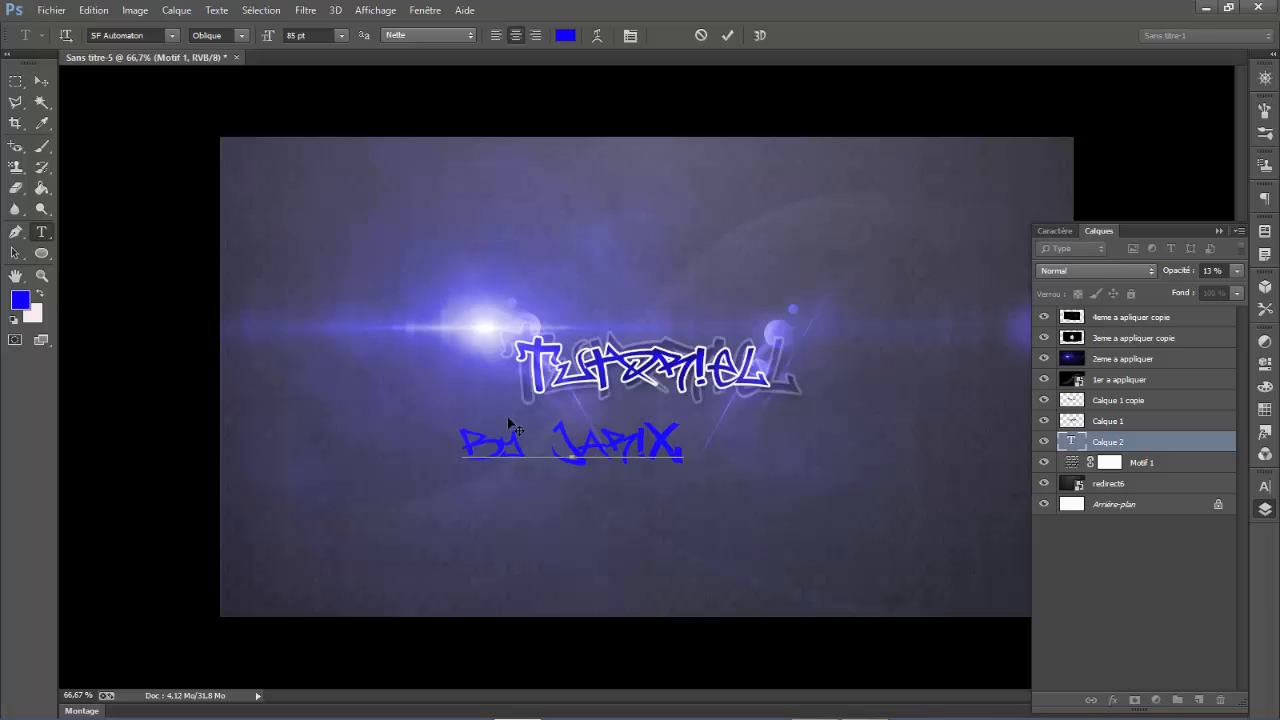
pyautogui.moveTo(501, 427); pyautogui.dragTo(444, 427)
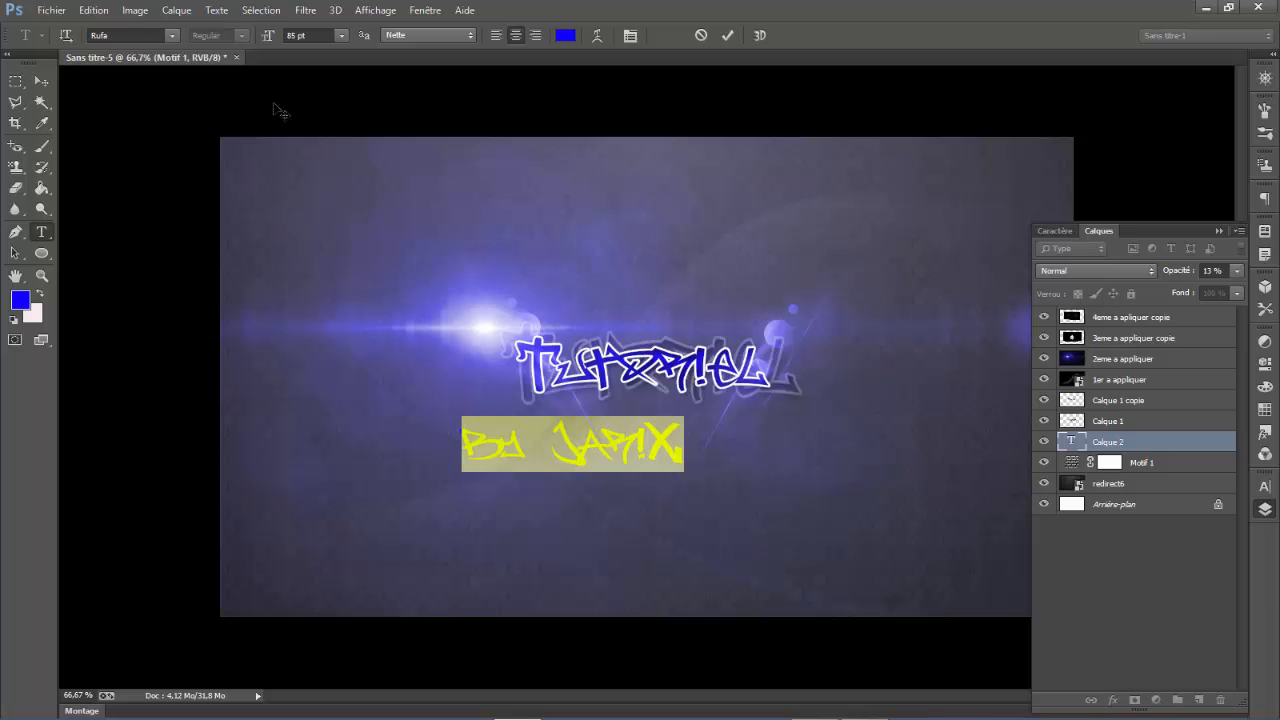
pyautogui.click(176, 35)
pyautogui.scroll(2, 246, 95)
pyautogui.click(246, 92)
pyautogui.click(172, 35)
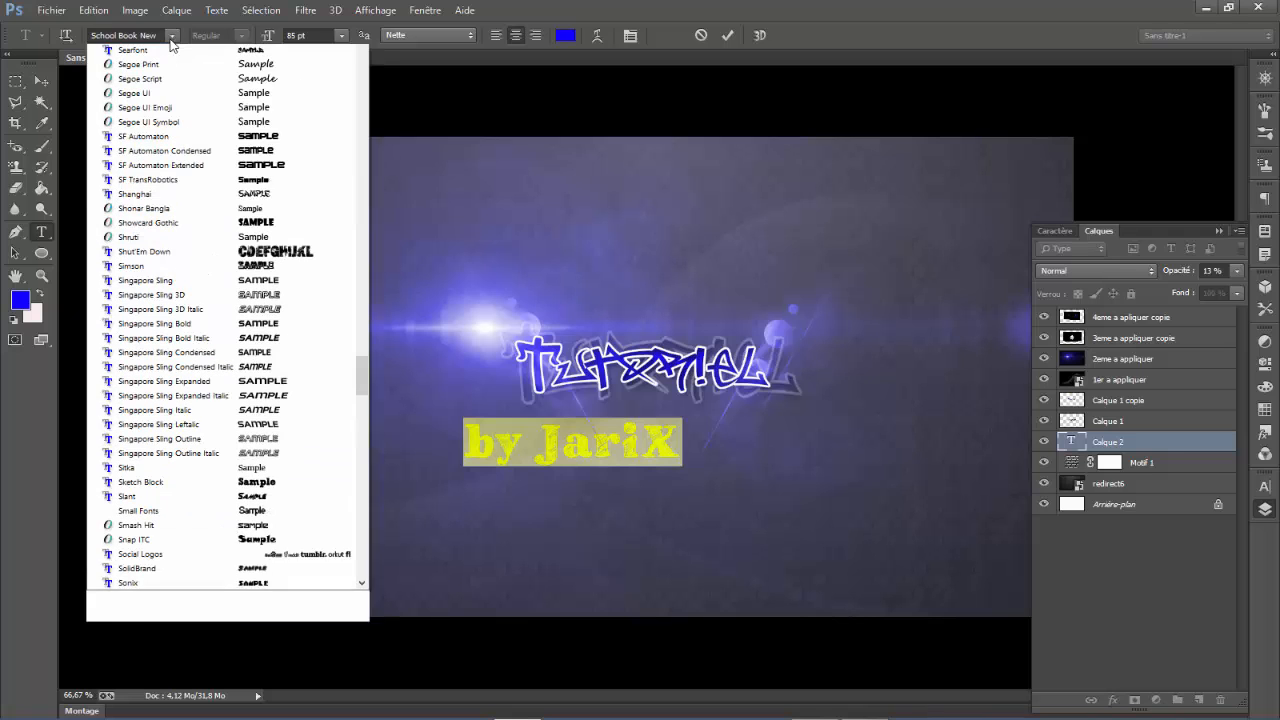
pyautogui.scroll(-1, 217, 148)
pyautogui.click(269, 168)
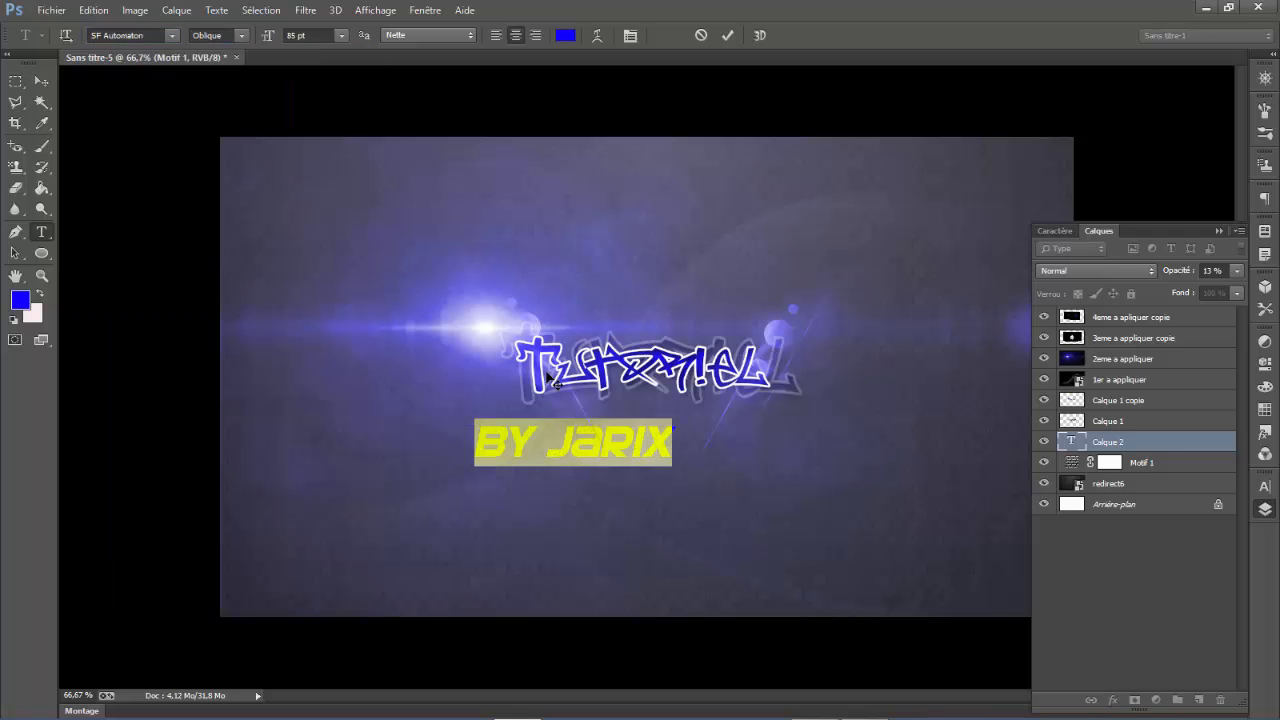
# - Centre the "by JariX" text under the Tutoriel lettering and change its font to Singapore Sling Expanded
pyautogui.moveTo(622, 528); pyautogui.dragTo(708, 516)
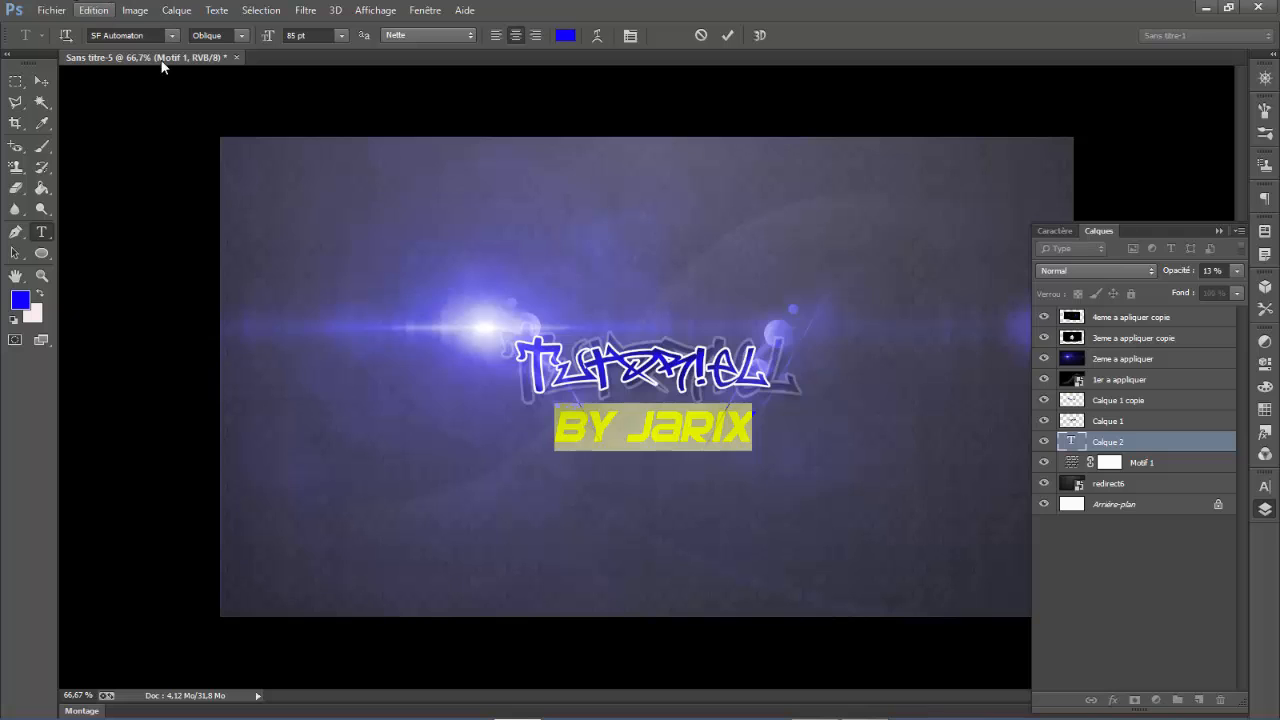
pyautogui.click(171, 36)
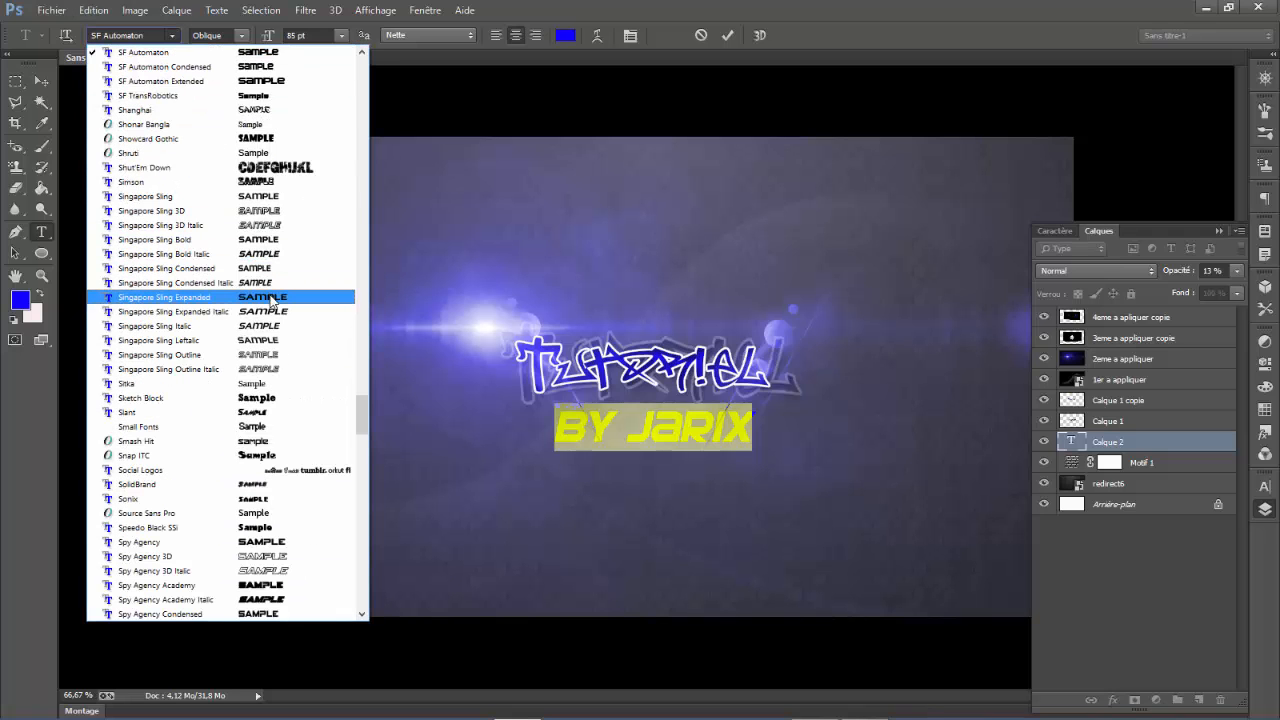
pyautogui.click(270, 298)
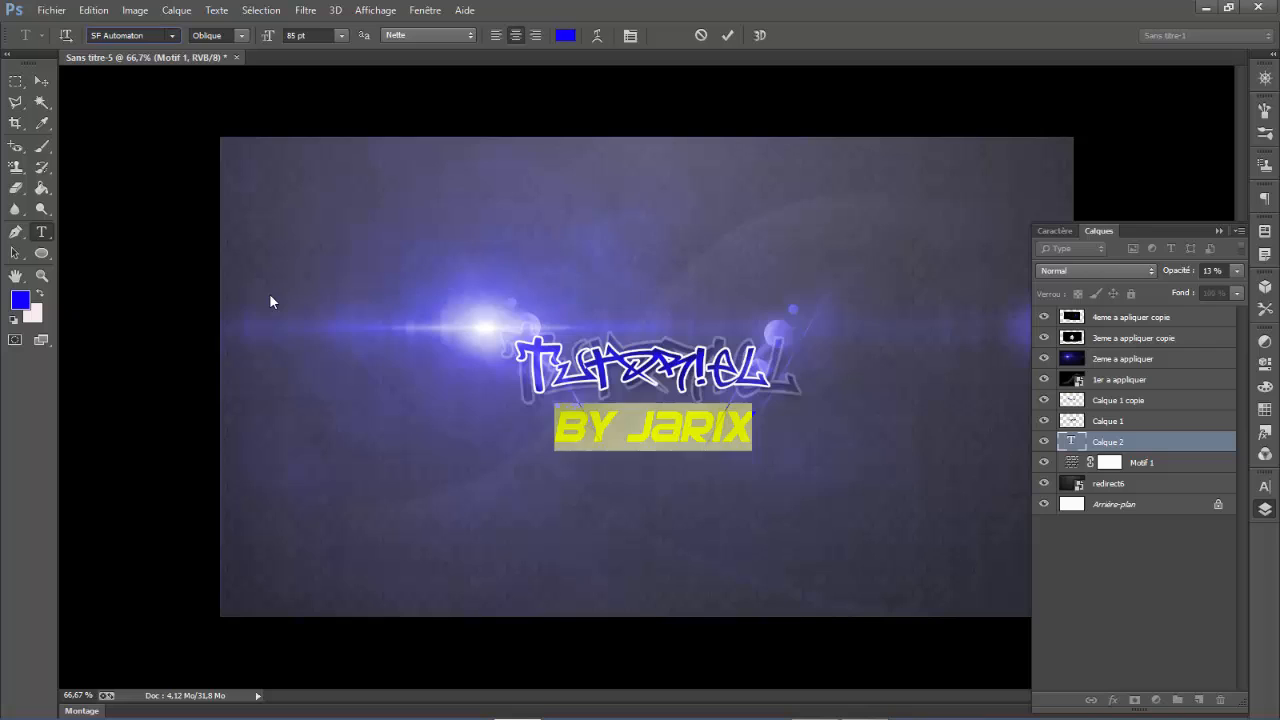
pyautogui.click(636, 410)
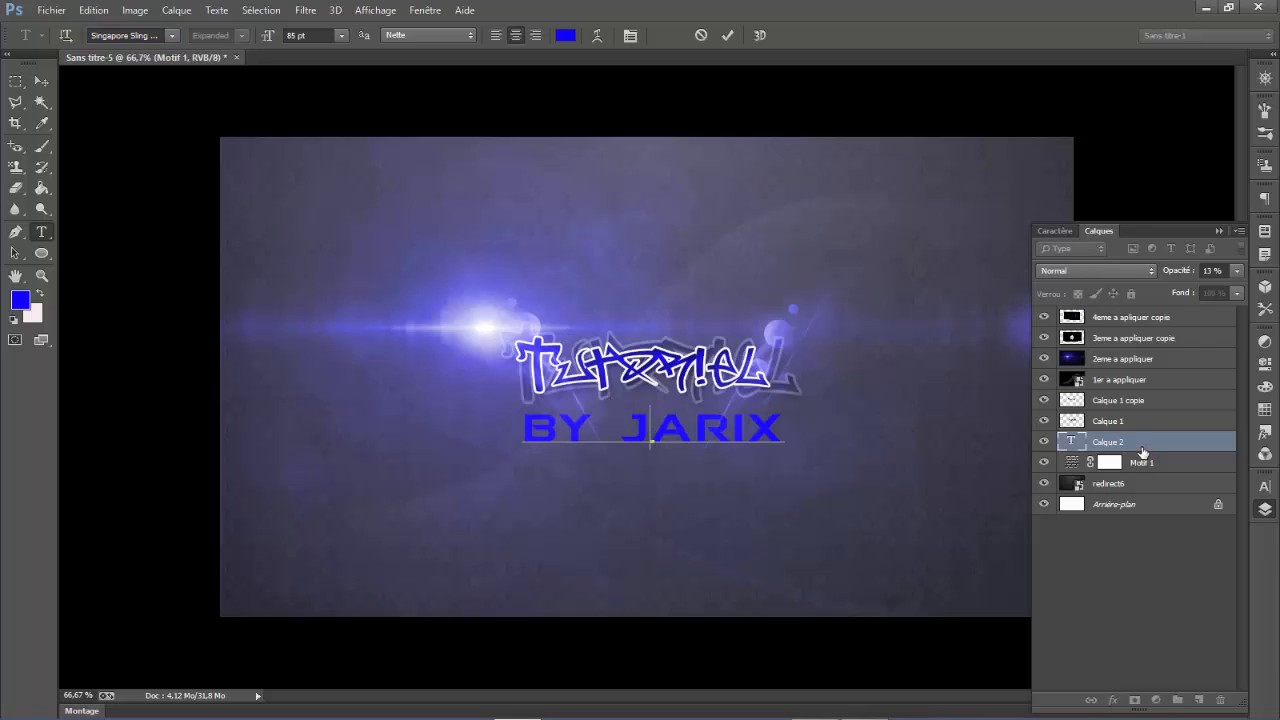
# - Move the "by JariX" text layer to the top of the stack and give it a thicker black Contour effect with Extérieur position
pyautogui.moveTo(1142, 446); pyautogui.dragTo(1128, 318)
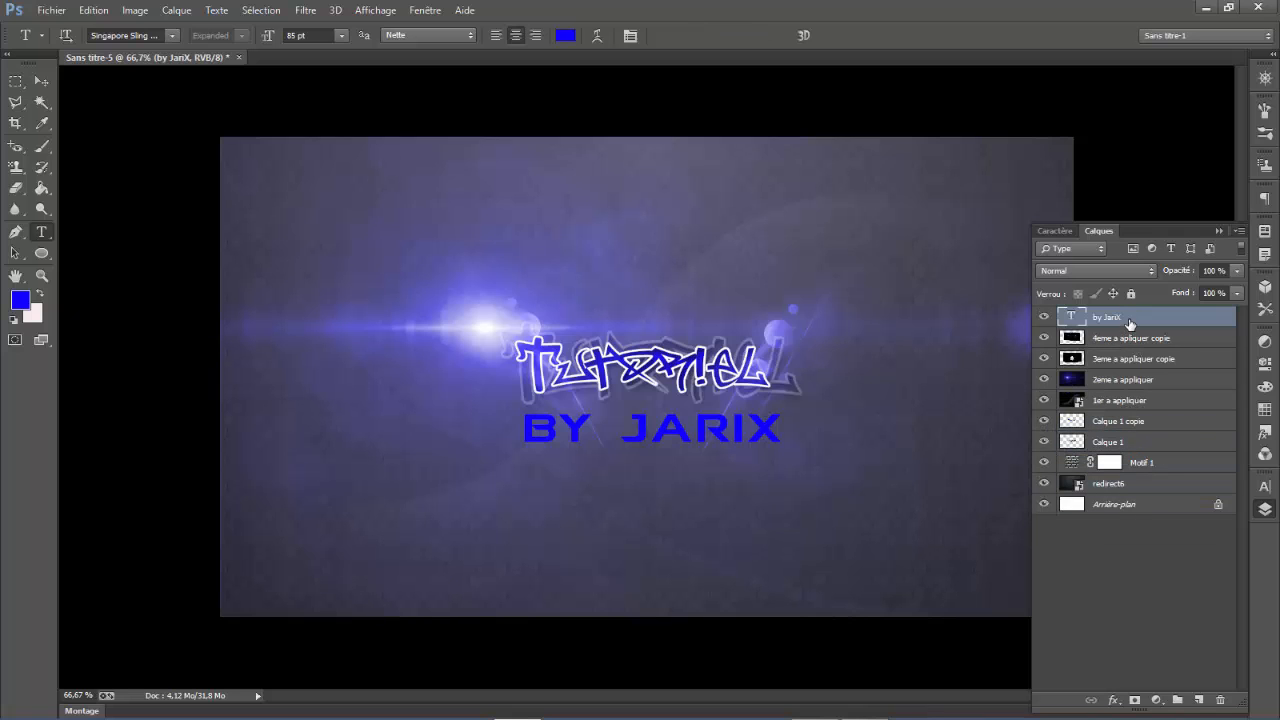
pyautogui.rightClick(1130, 320)
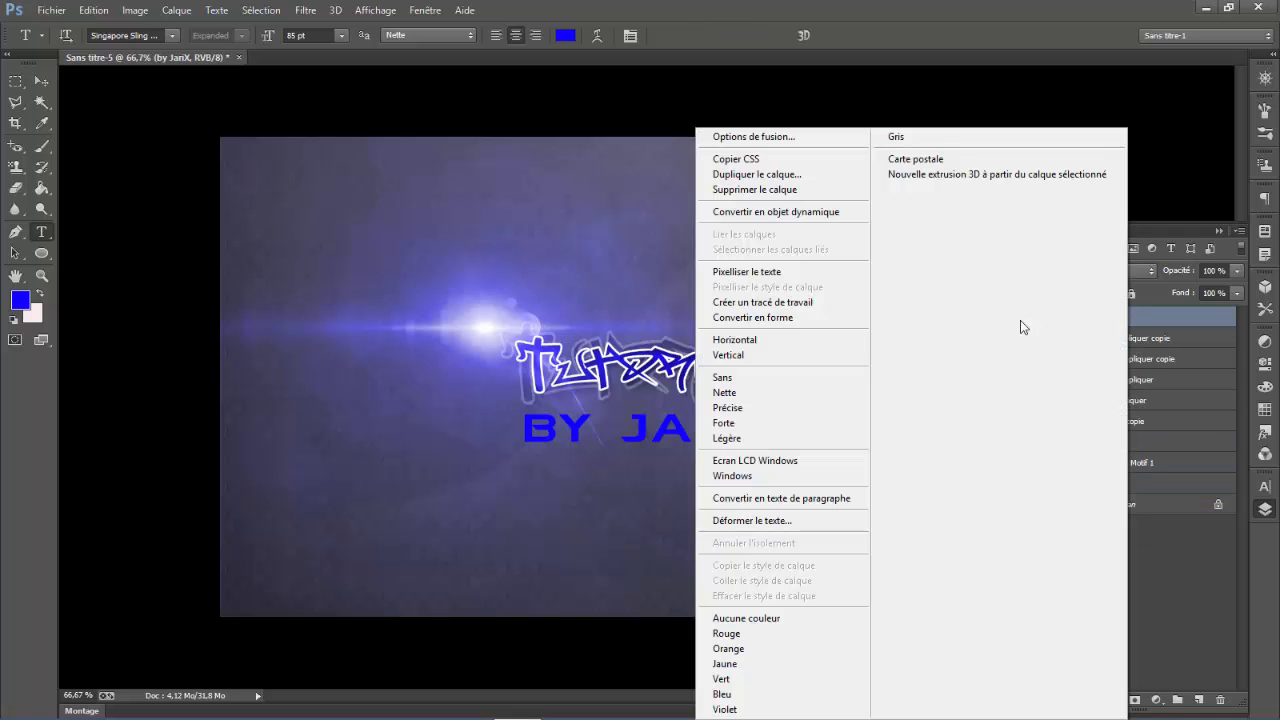
pyautogui.click(740, 142)
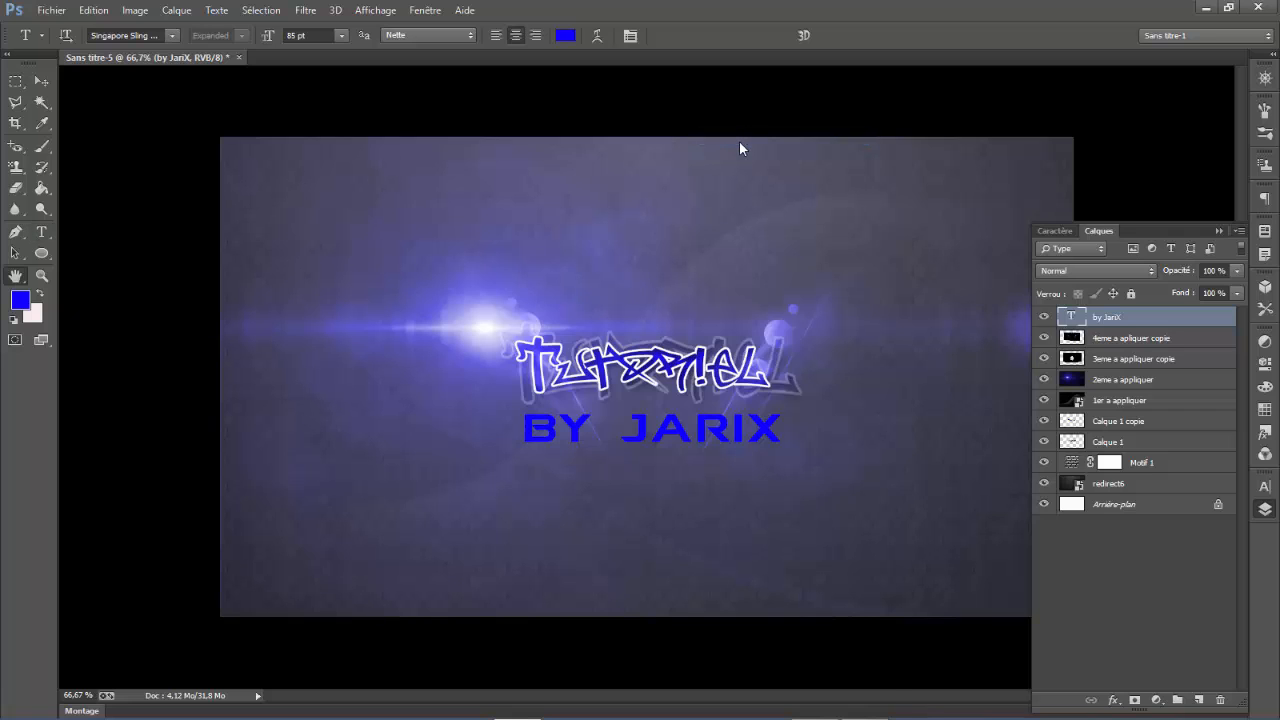
pyautogui.moveTo(350, 482); pyautogui.dragTo(281, 305)
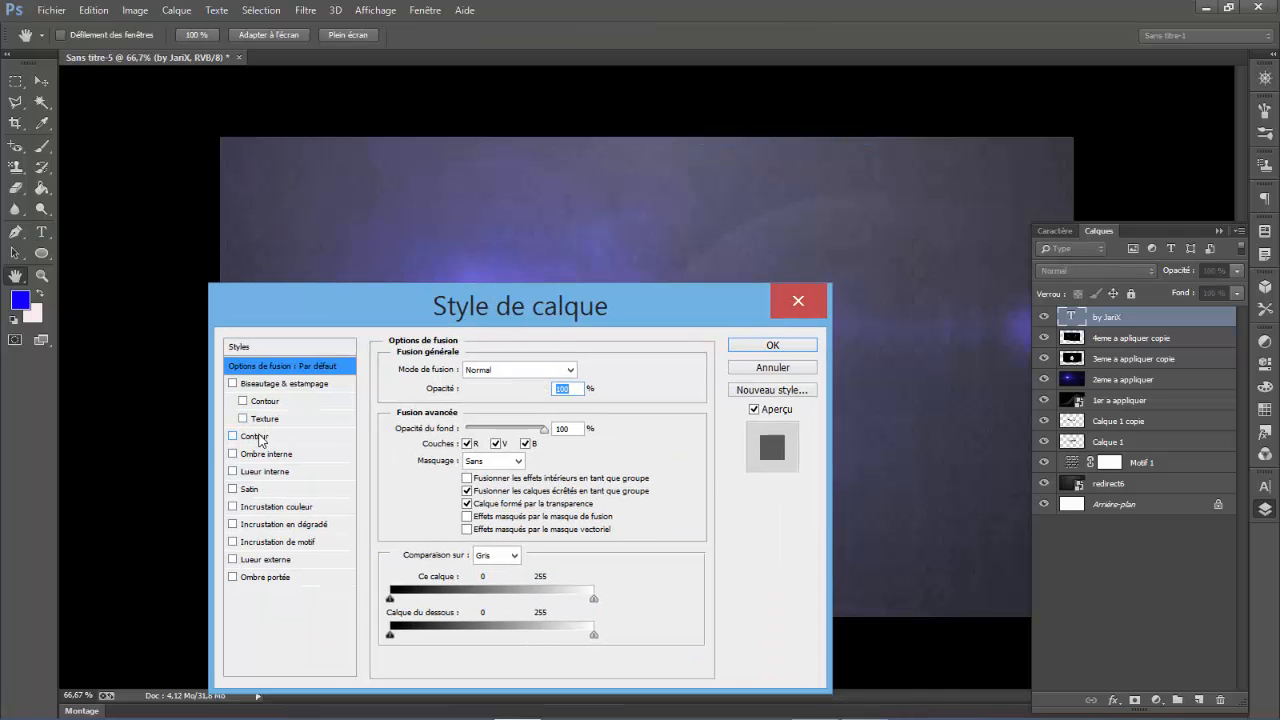
pyautogui.click(232, 436)
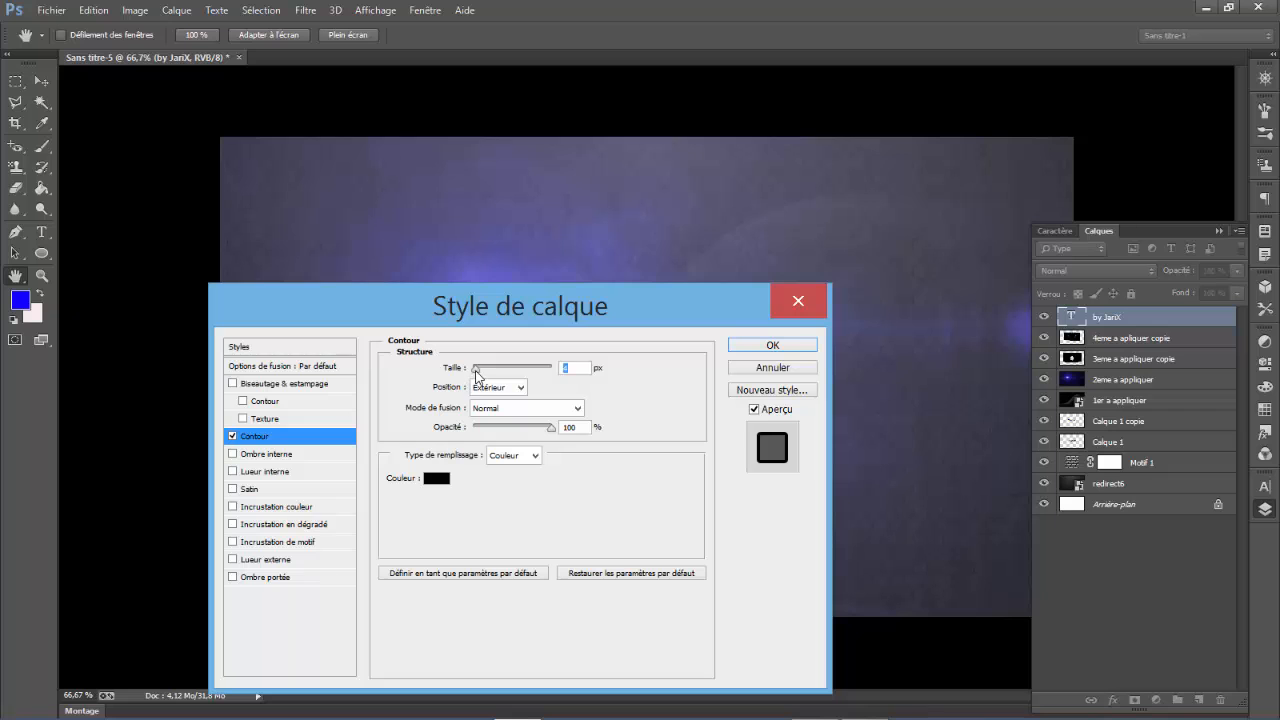
pyautogui.moveTo(475, 314); pyautogui.dragTo(609, 340)
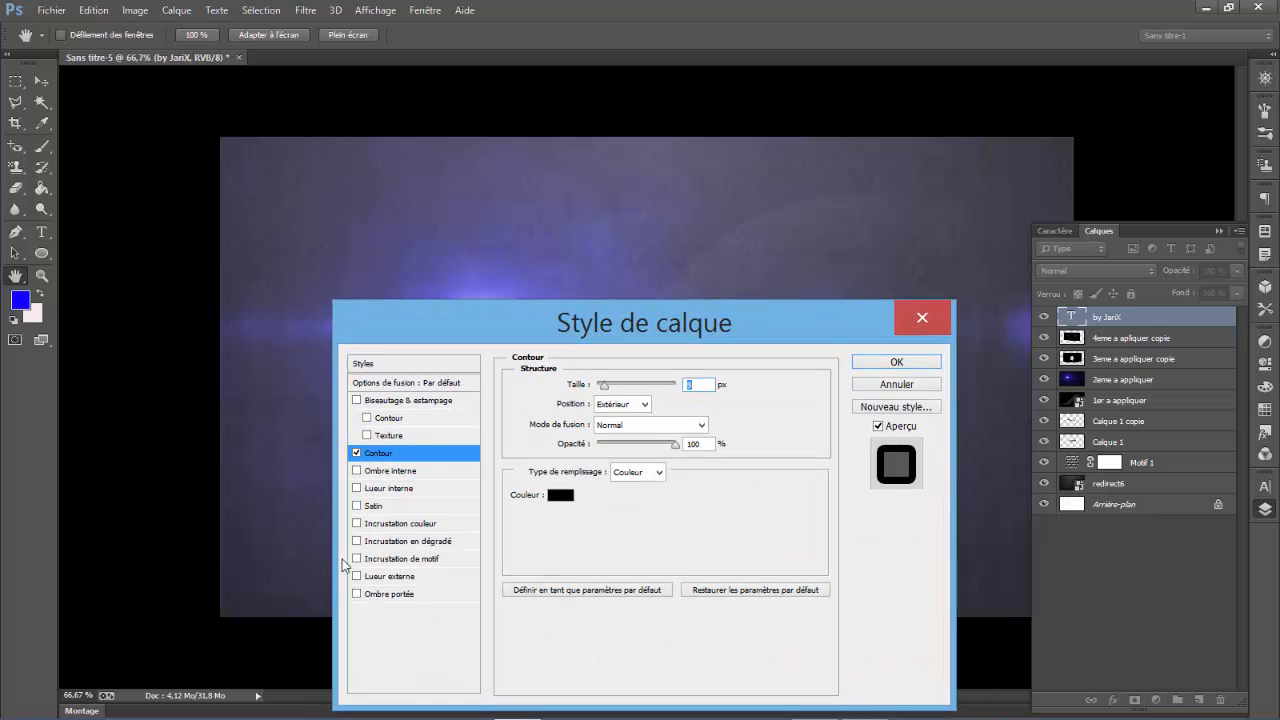
# - Add an Incrustation en dégradé effect to the text with the Noir, blanc gradient at about 59 % opacity
pyautogui.click(356, 541)
pyautogui.click(400, 541)
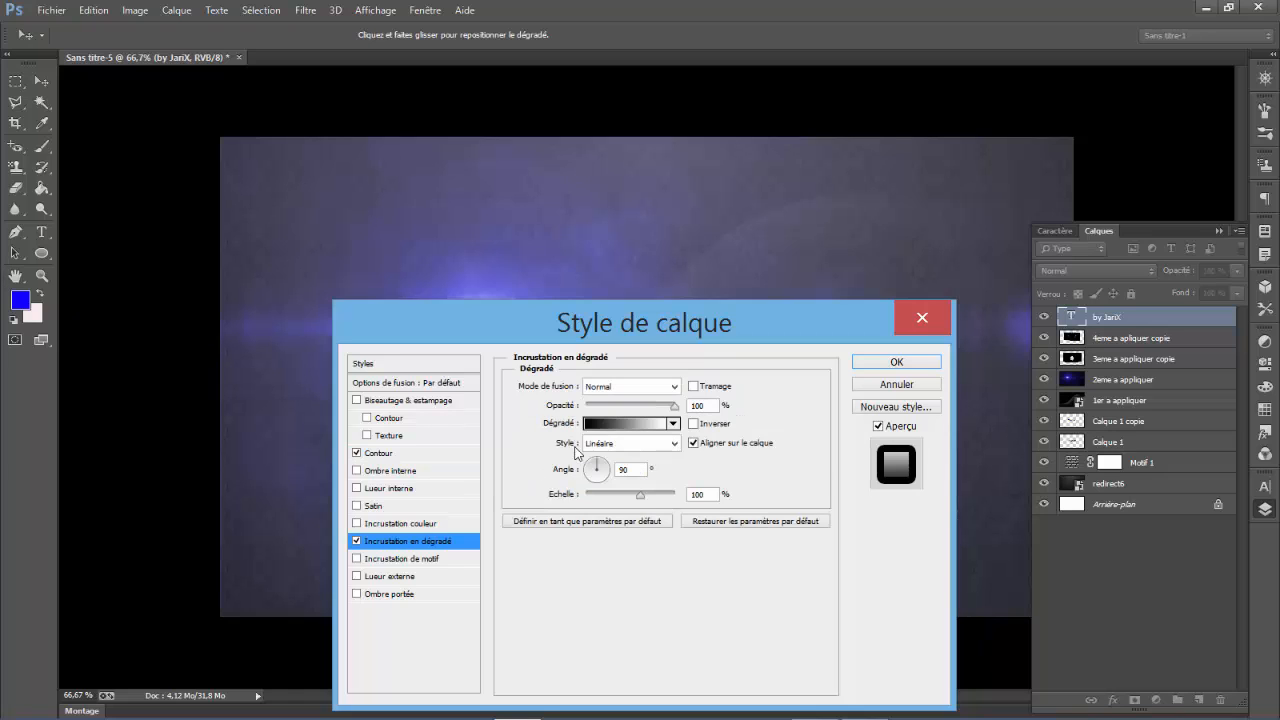
pyautogui.click(615, 423)
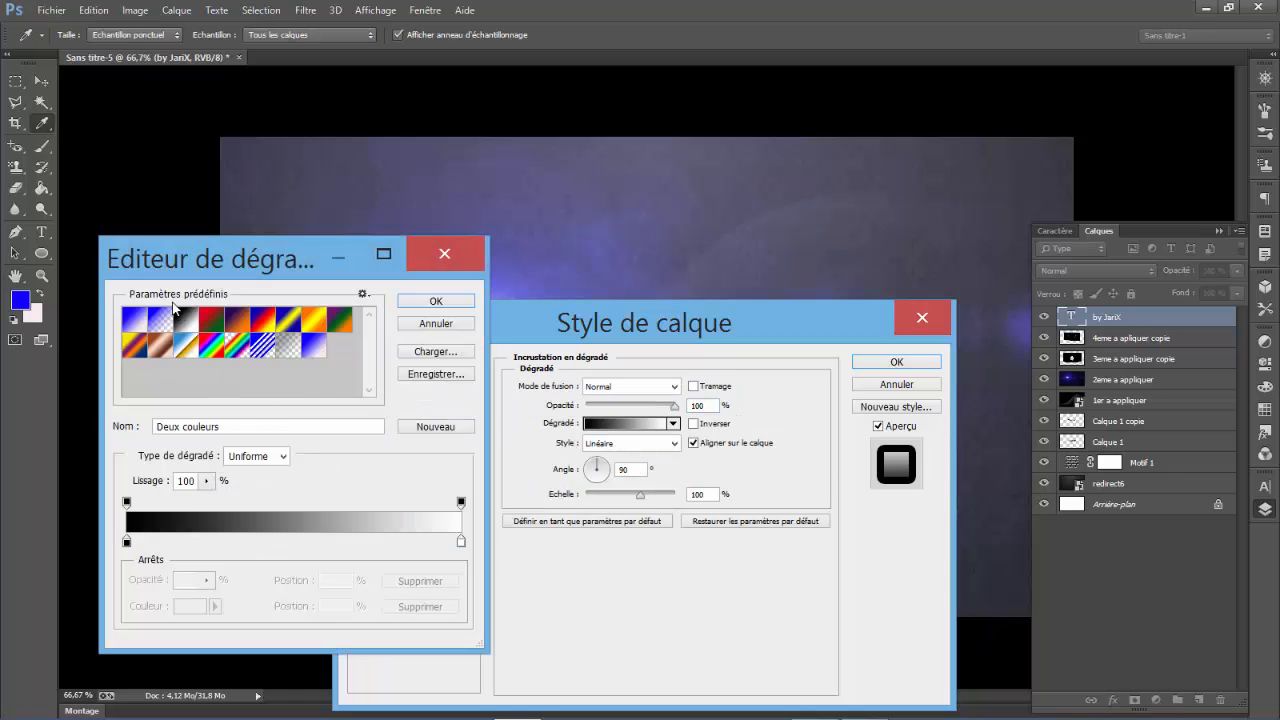
pyautogui.click(186, 320)
pyautogui.moveTo(356, 272); pyautogui.dragTo(721, 551)
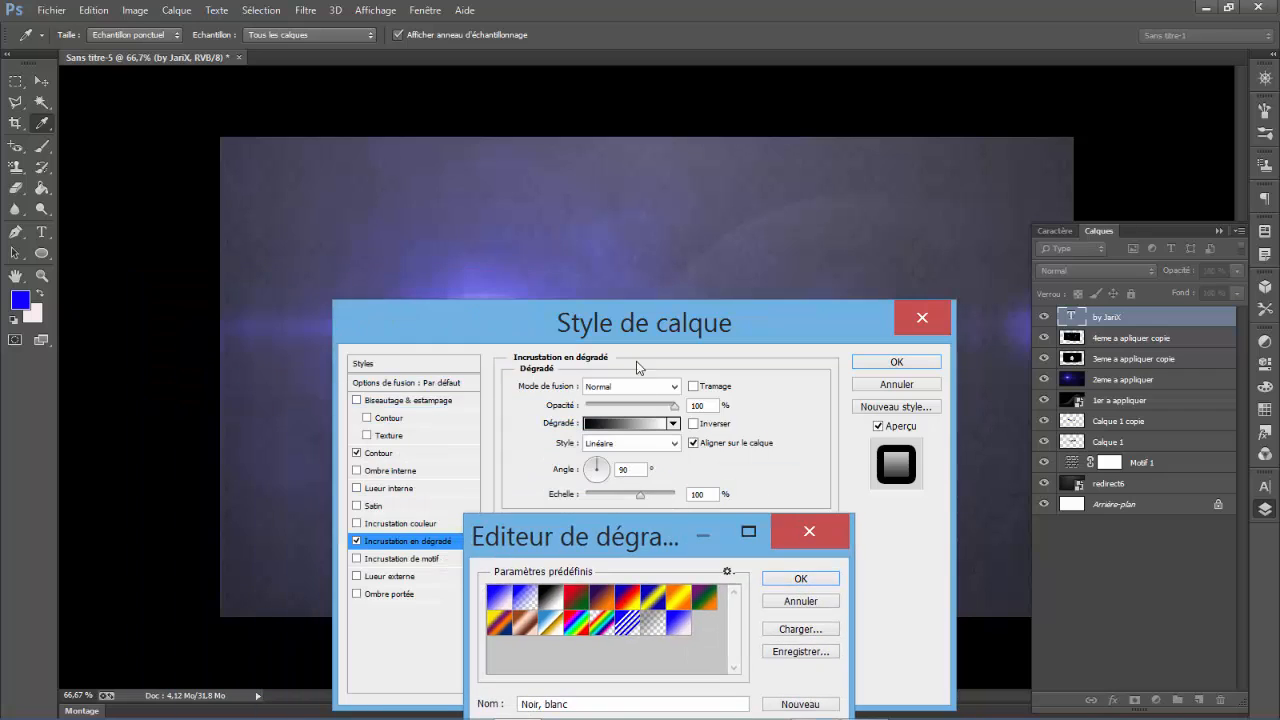
pyautogui.click(800, 579)
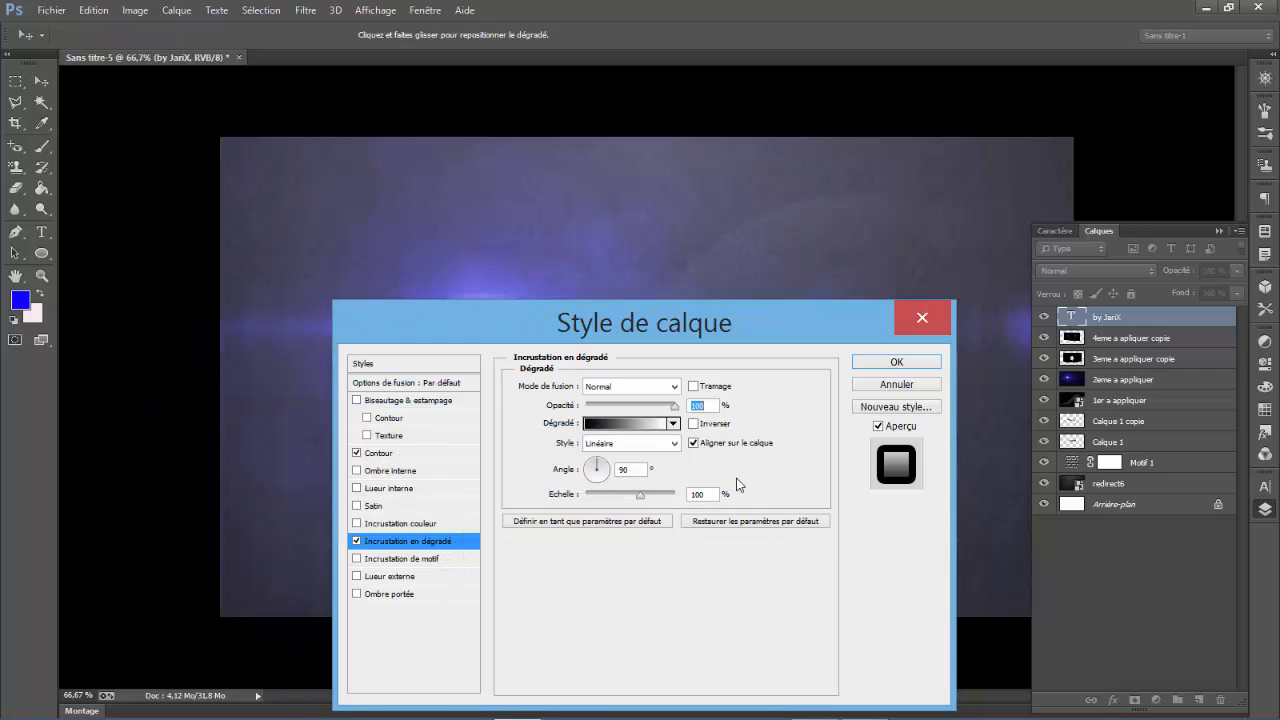
pyautogui.moveTo(665, 337); pyautogui.dragTo(630, 235)
pyautogui.click(525, 370)
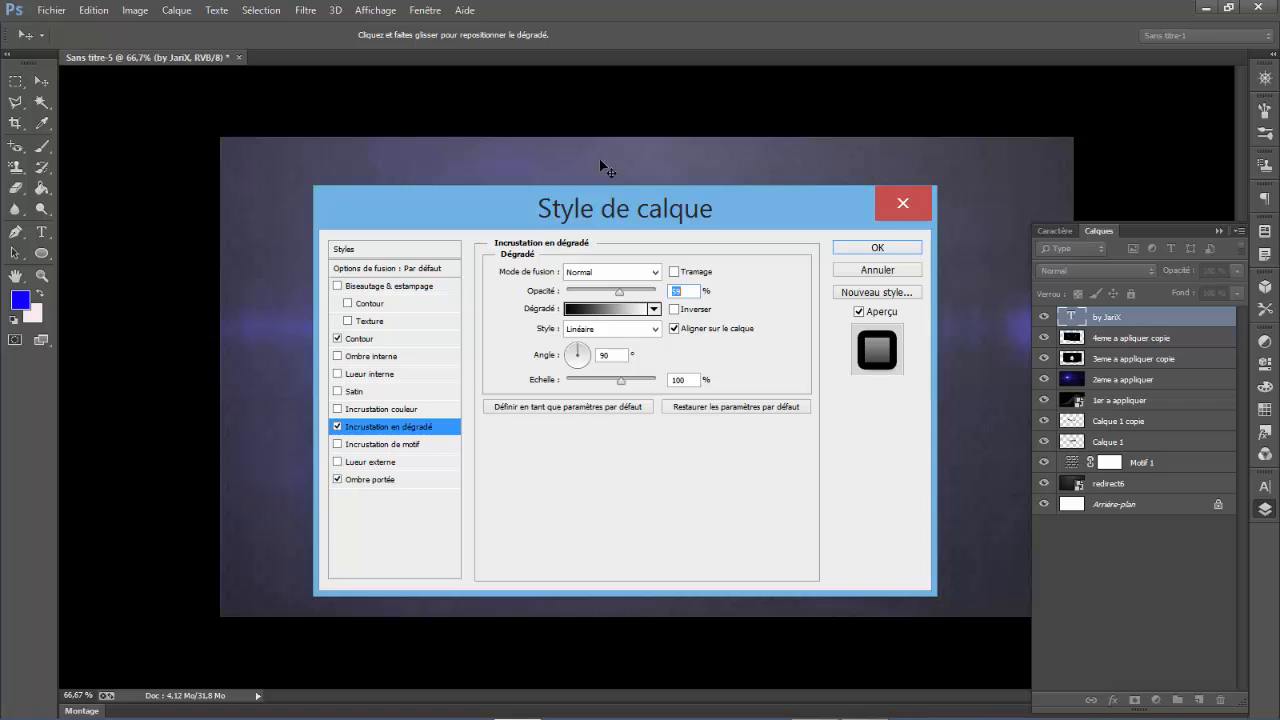
pyautogui.moveTo(602, 222); pyautogui.dragTo(590, 514)
pyautogui.moveTo(576, 354); pyautogui.dragTo(570, 298)
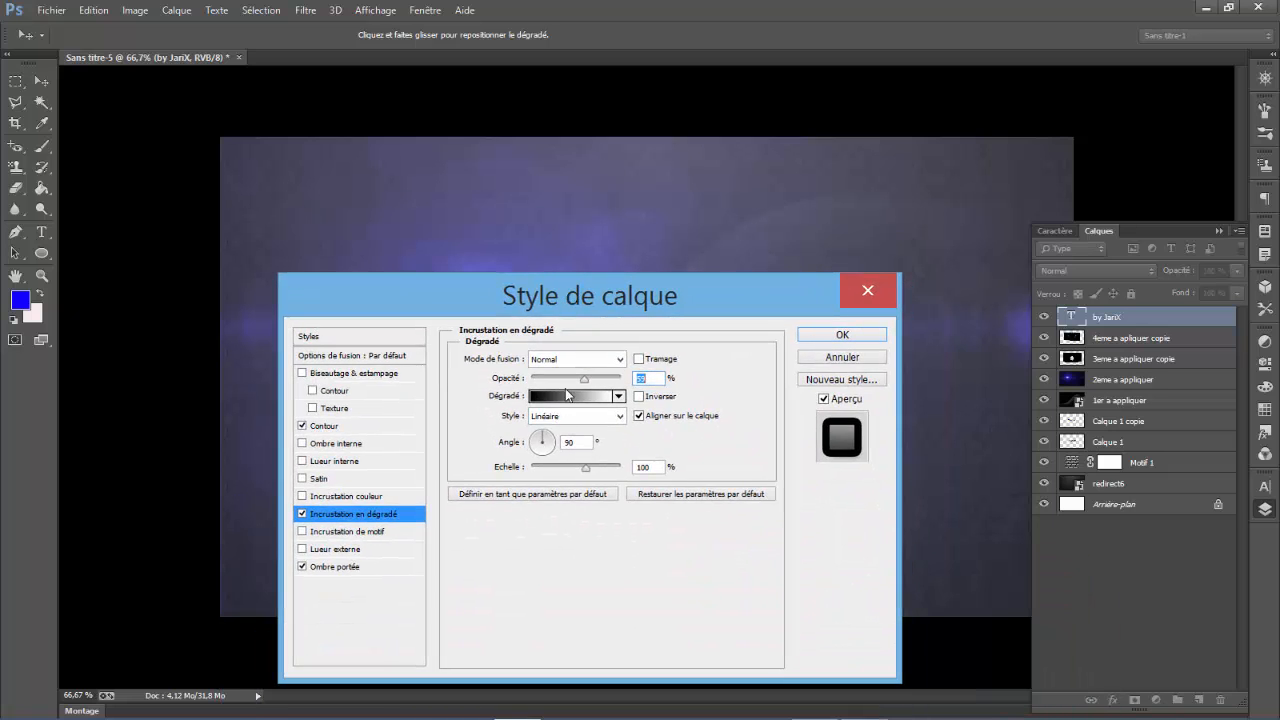
# - Set the size of the text's Ombre portée effect to about 24 px
pyautogui.click(349, 570)
pyautogui.click(544, 465)
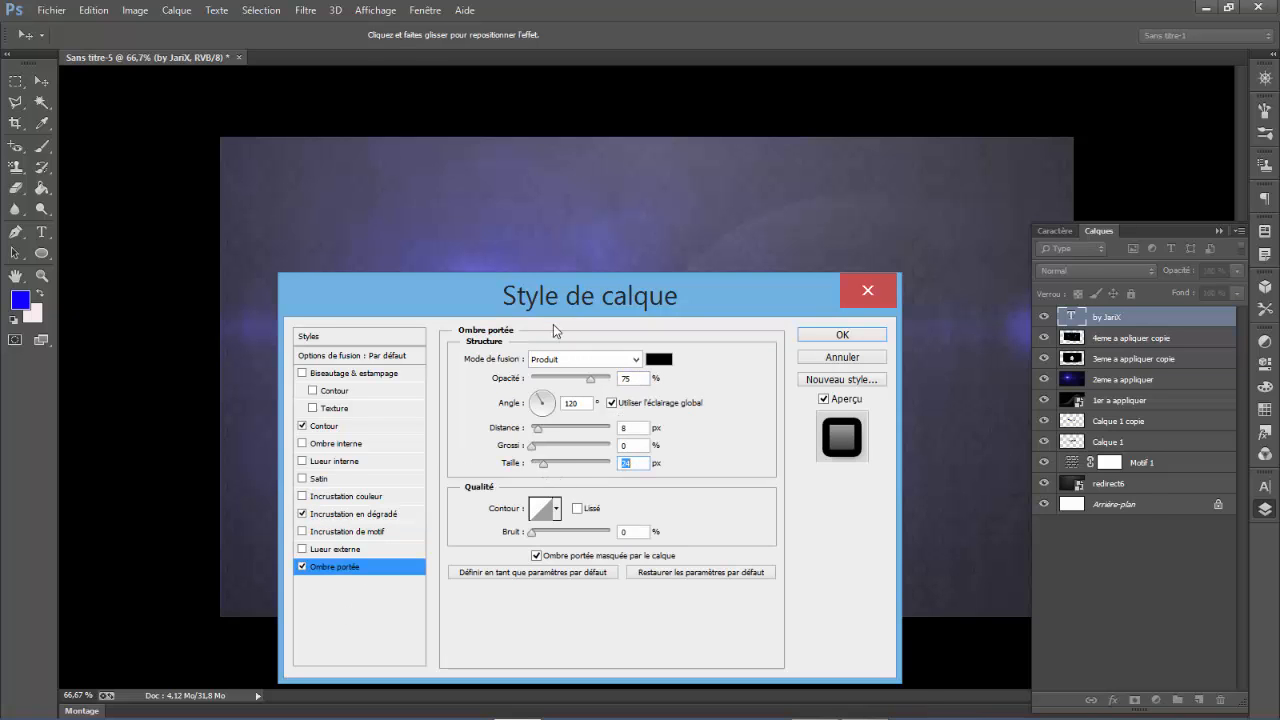
pyautogui.moveTo(556, 313); pyautogui.dragTo(615, 324)
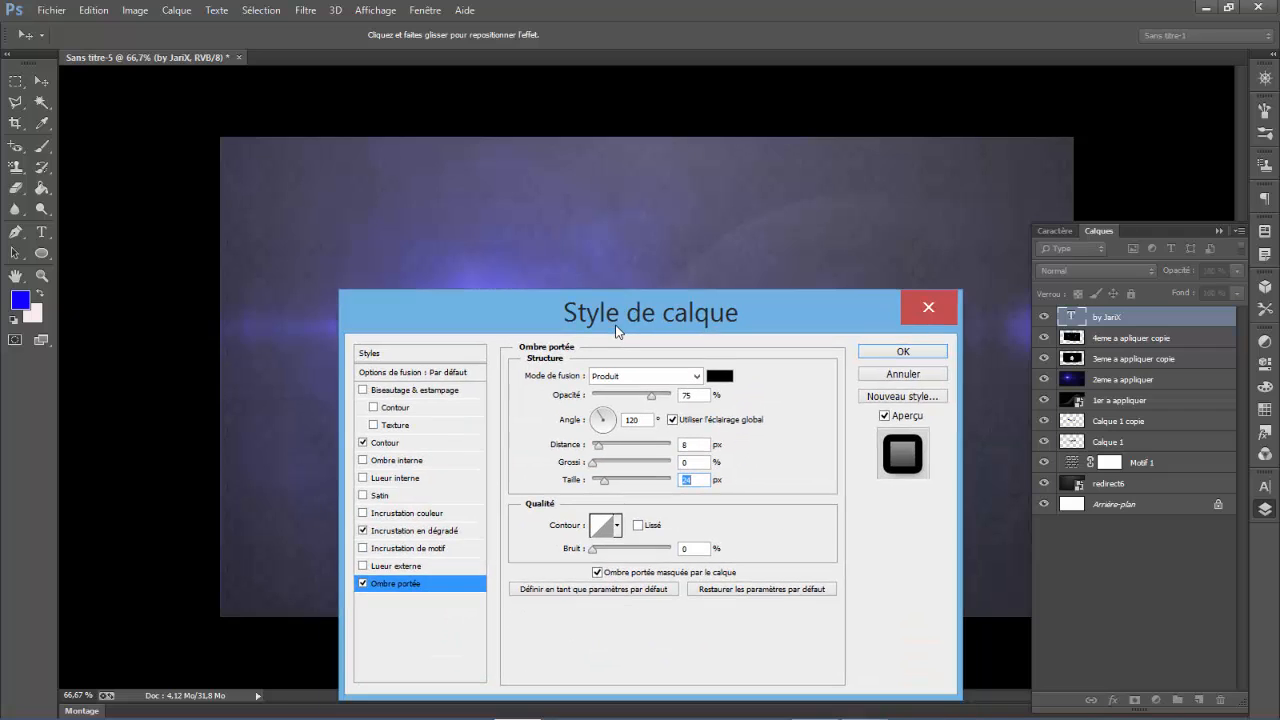
# - Add an Ombre interne effect of about 18 px to the text and apply the layer style
pyautogui.click(398, 460)
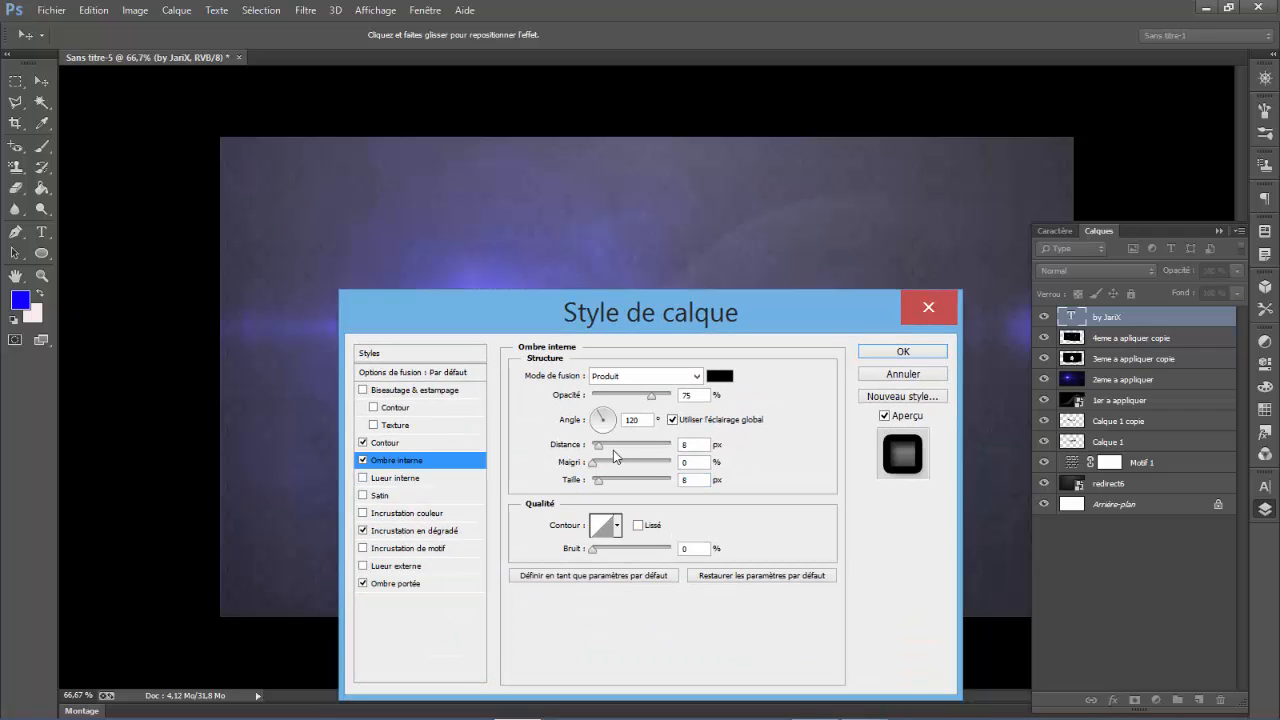
pyautogui.moveTo(598, 480); pyautogui.dragTo(602, 481)
pyautogui.moveTo(617, 320); pyautogui.dragTo(694, 471)
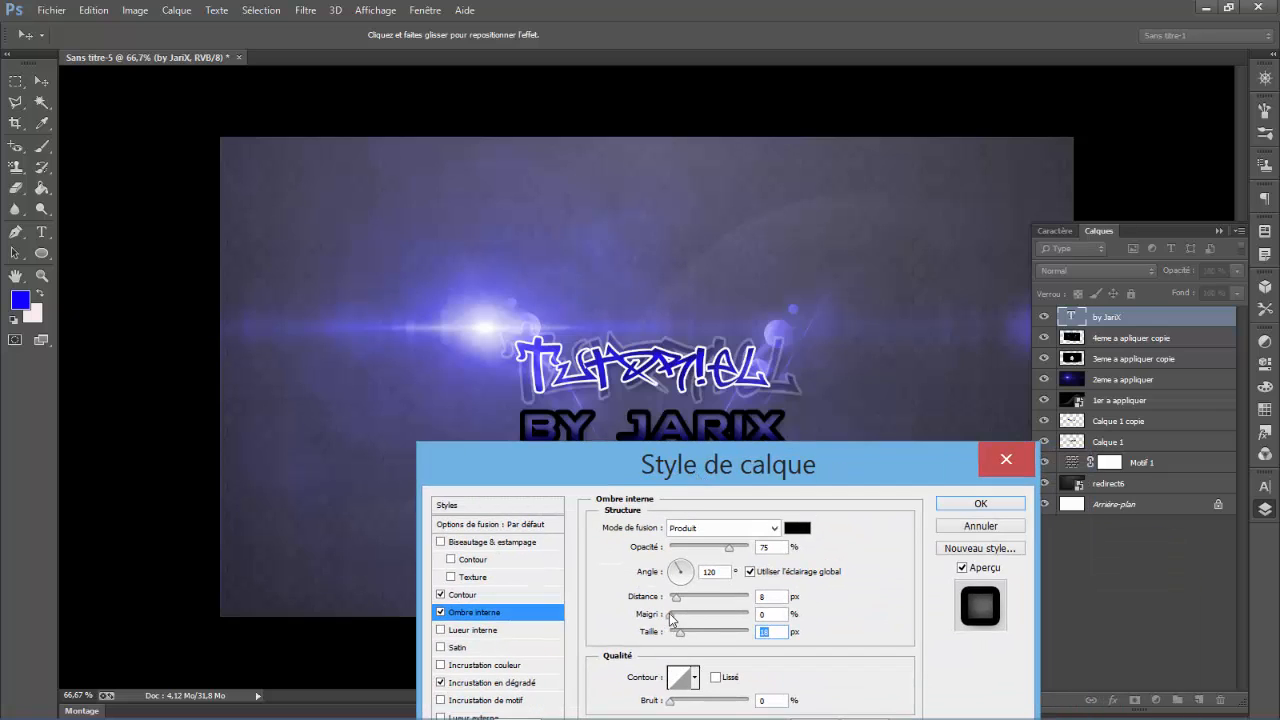
pyautogui.moveTo(688, 633); pyautogui.dragTo(685, 631)
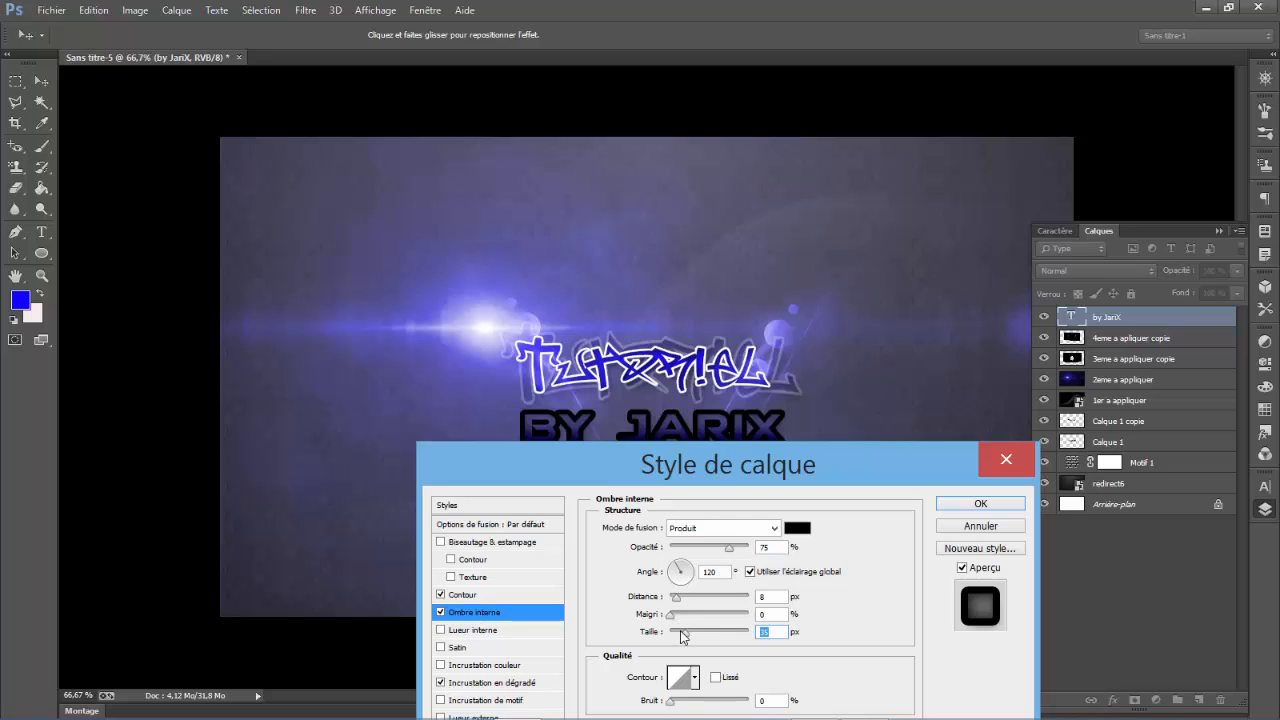
pyautogui.moveTo(684, 634); pyautogui.dragTo(673, 641)
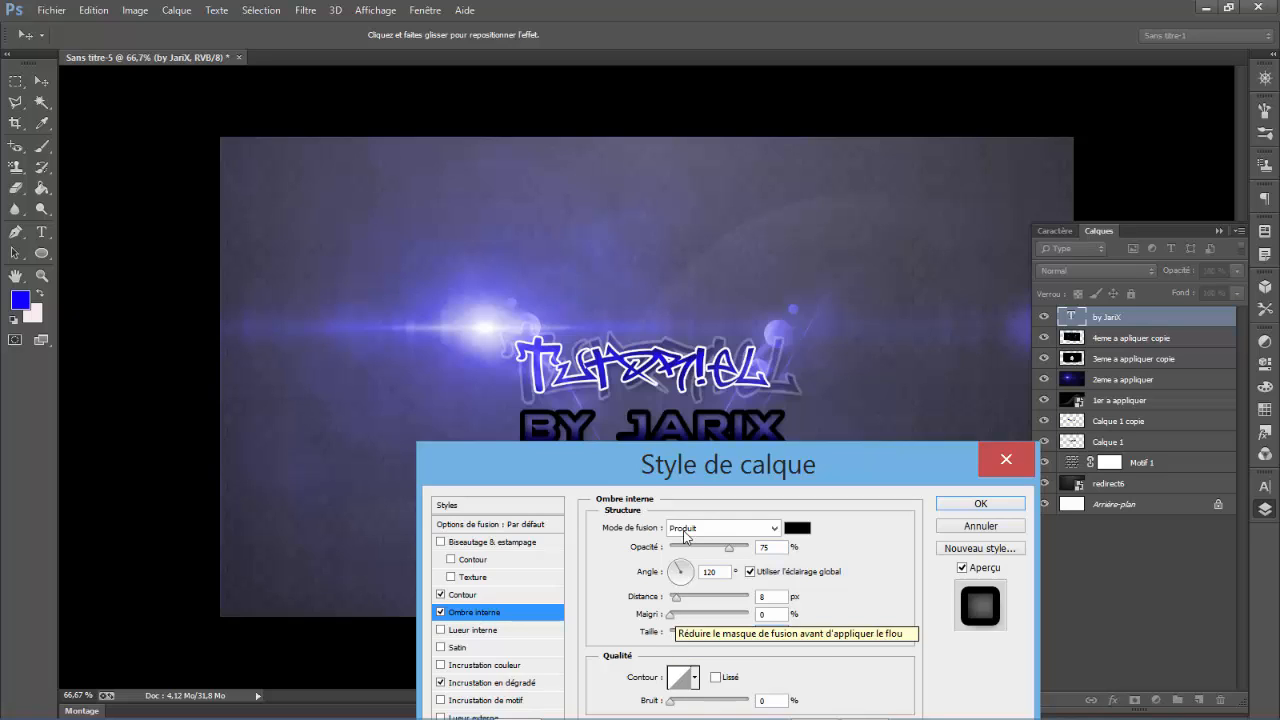
pyautogui.moveTo(681, 481); pyautogui.dragTo(659, 417)
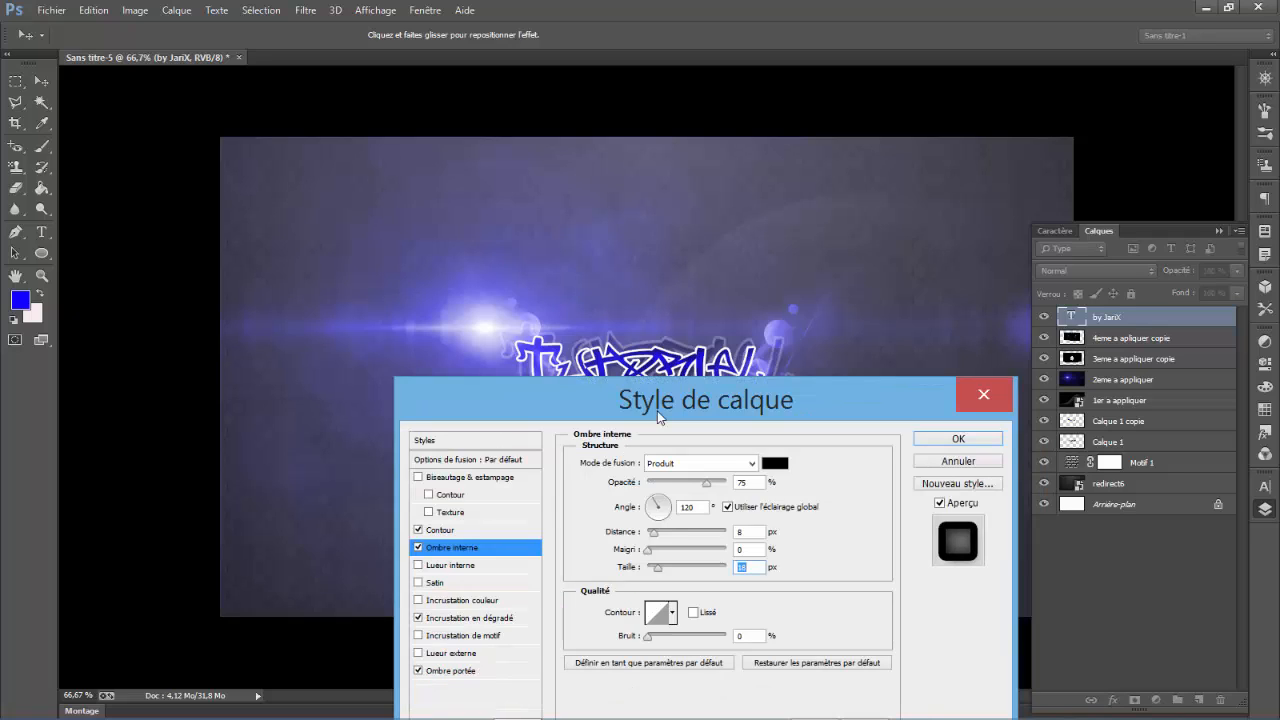
pyautogui.click(940, 443)
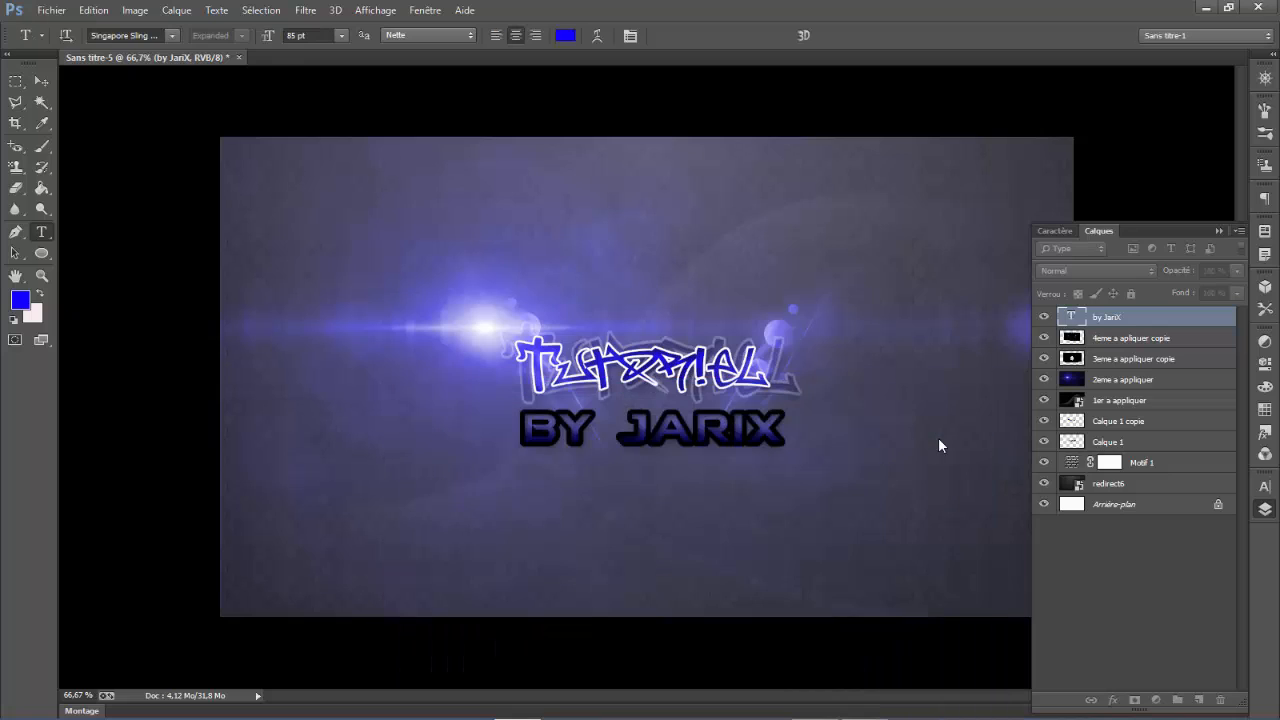
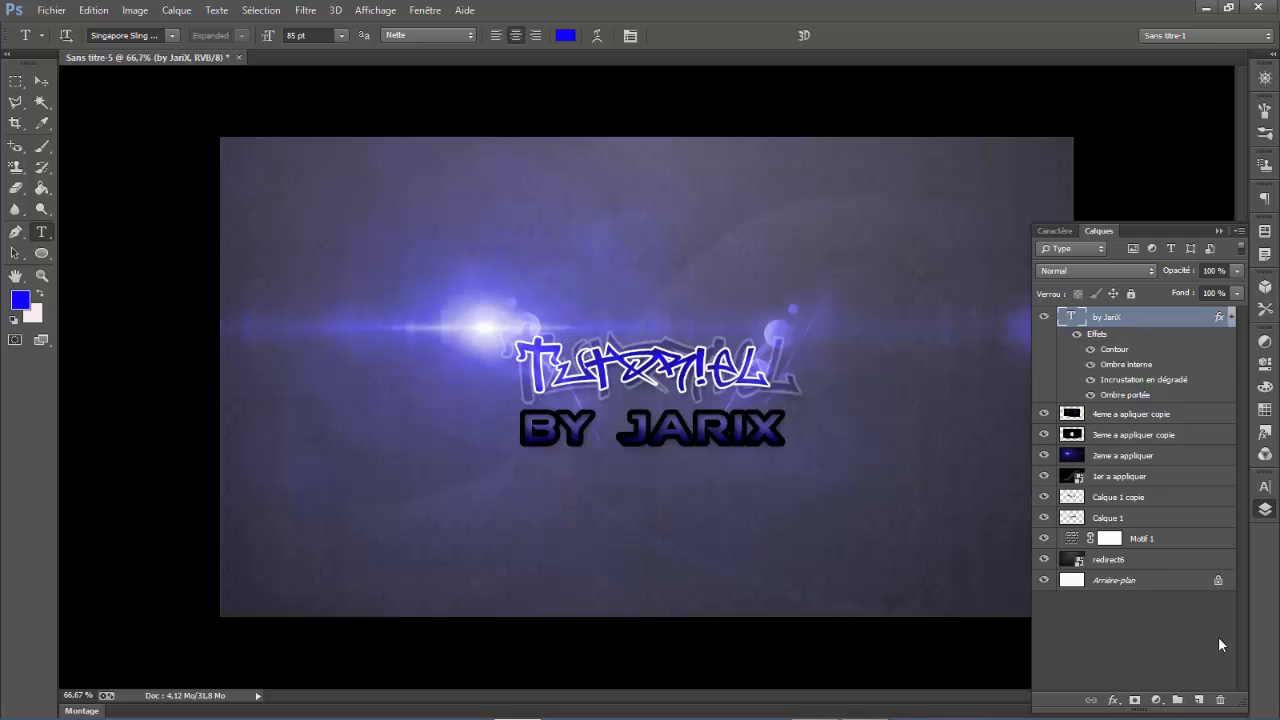
# - Add a new empty layer above the "by JariX" text layer and merge the two layers
pyautogui.click(1200, 698)
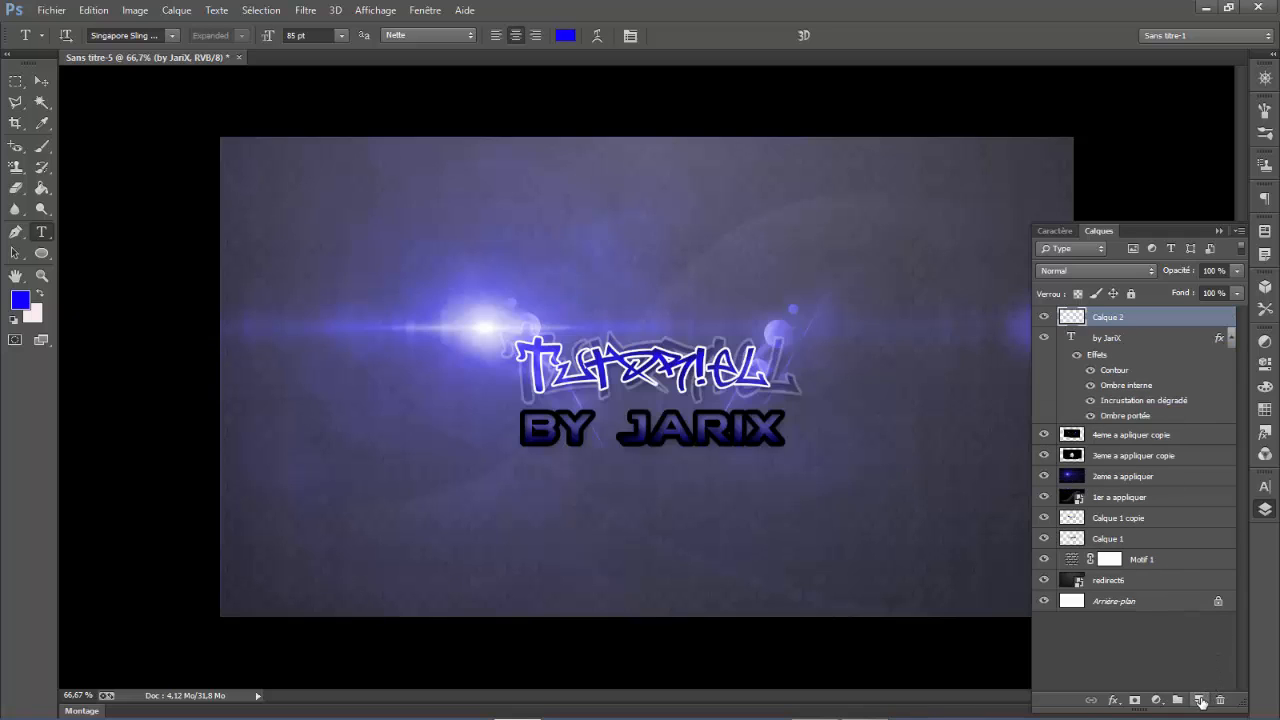
pyautogui.keyDown('shift'); pyautogui.click(1110, 341); pyautogui.keyUp('shift')
pyautogui.rightClick(1110, 341)
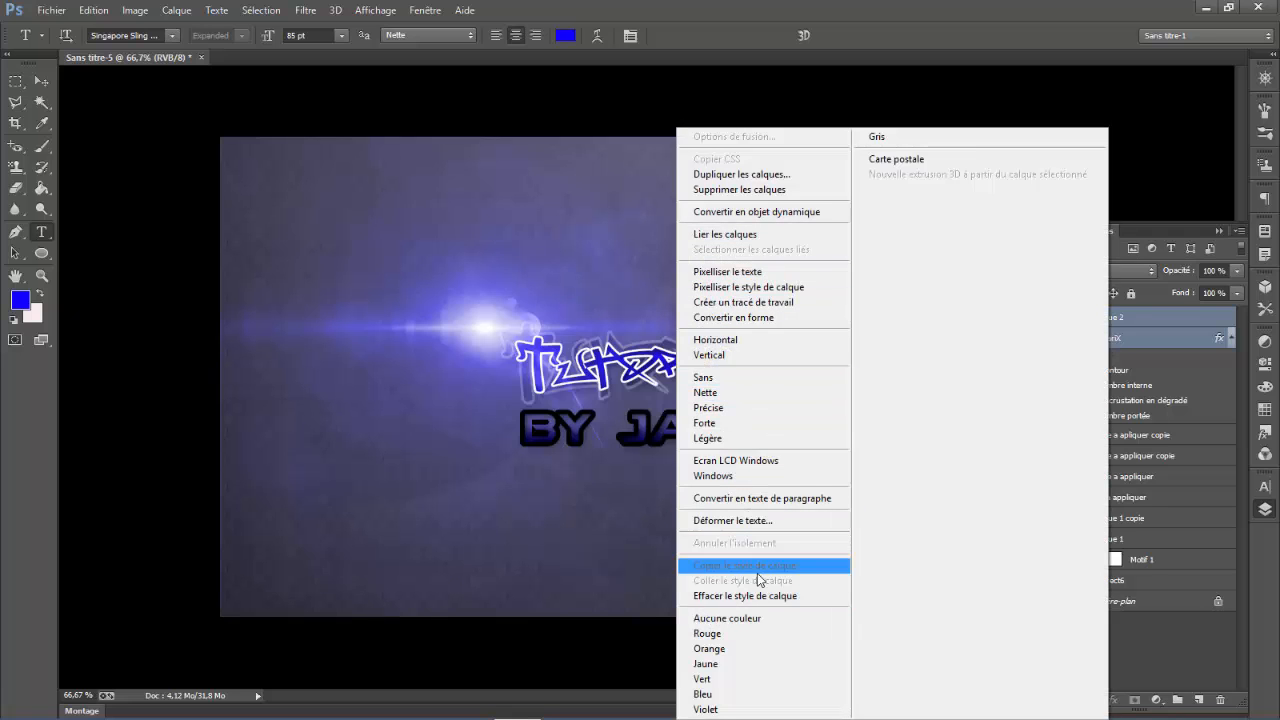
pyautogui.click(1156, 222)
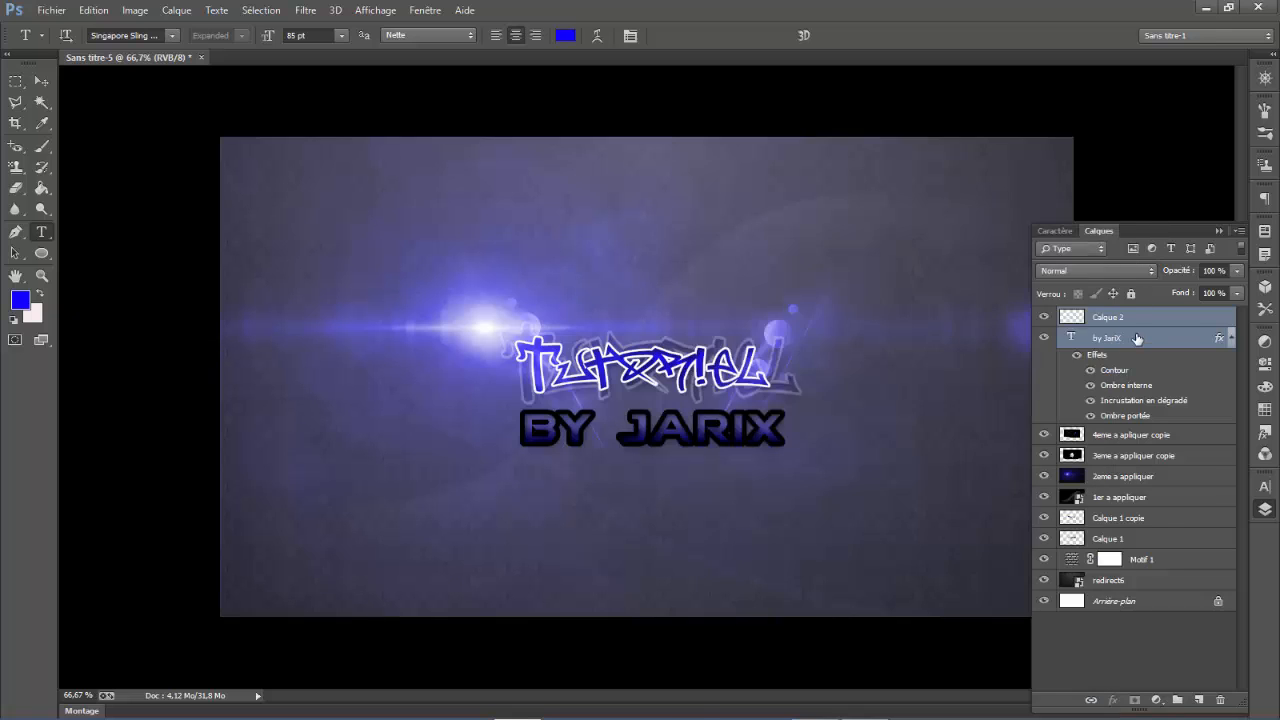
pyautogui.rightClick(1138, 340)
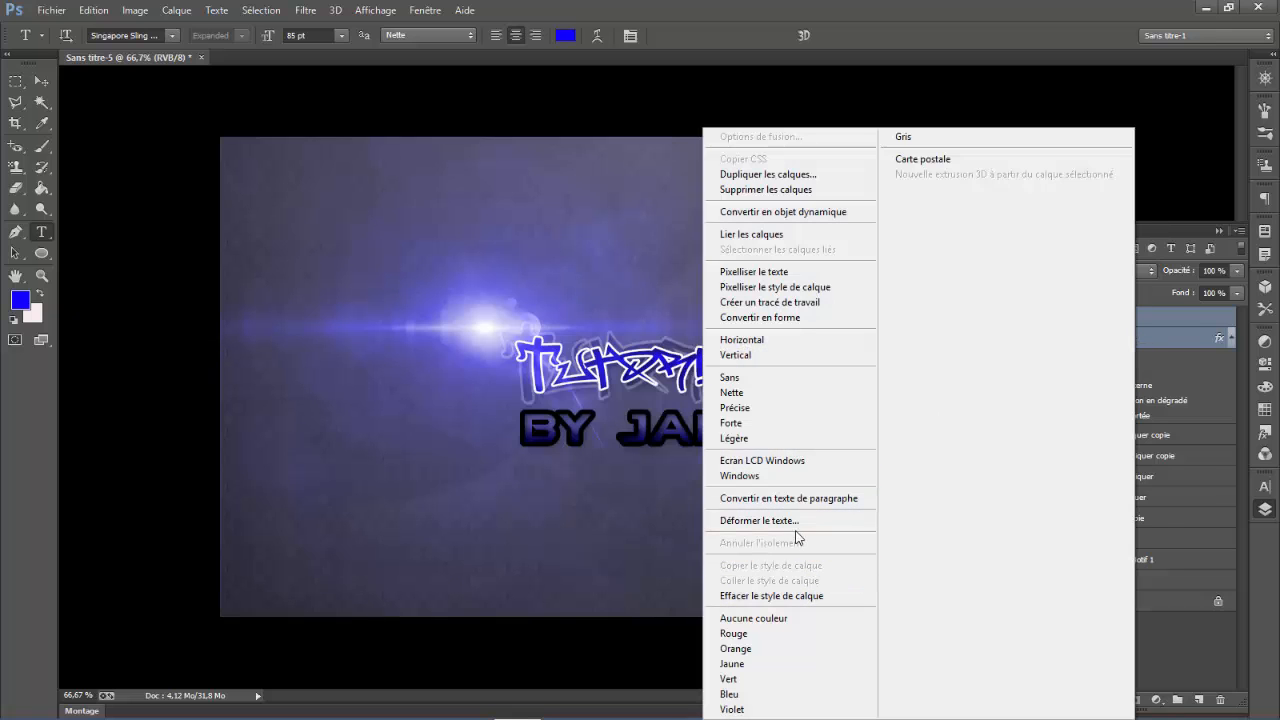
pyautogui.click(1178, 236)
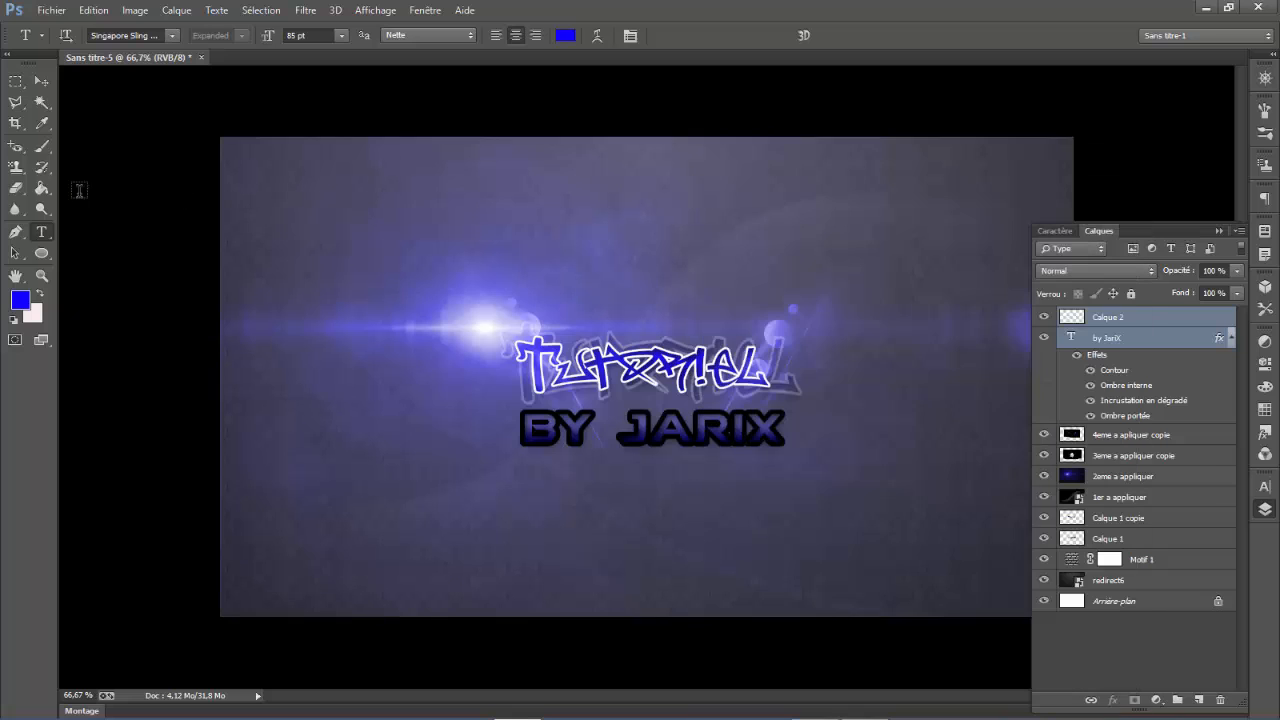
pyautogui.click(41, 80)
pyautogui.rightClick(1125, 320)
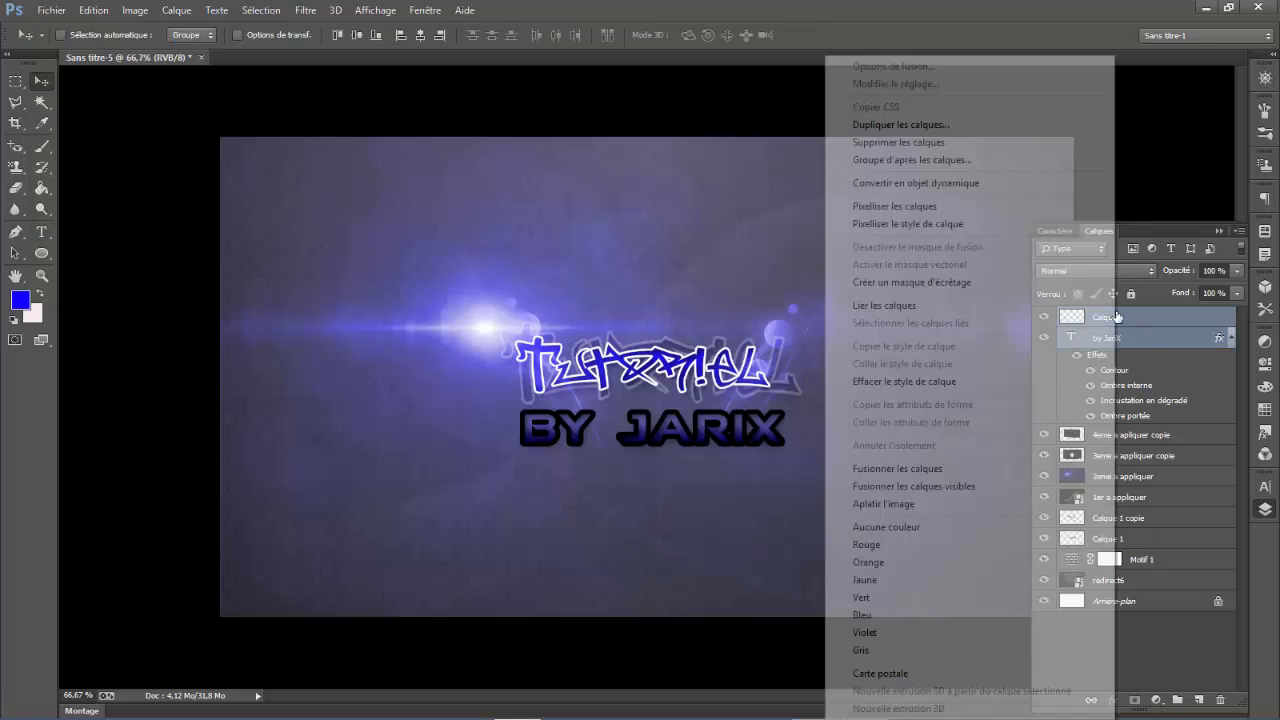
pyautogui.click(905, 470)
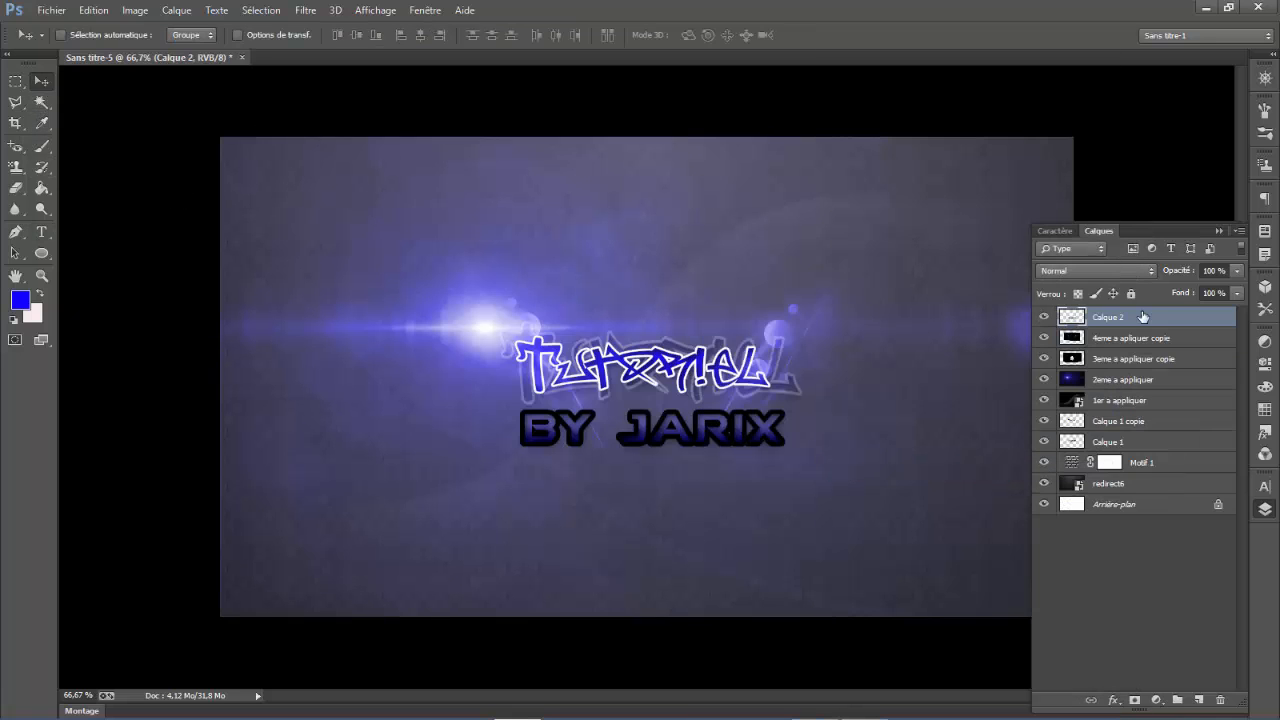
# - Duplicate the merged caption layer and enlarge the lower Calque 2 to about 112 % width and 126 % height
pyautogui.hotkey('ctrl', 'j')
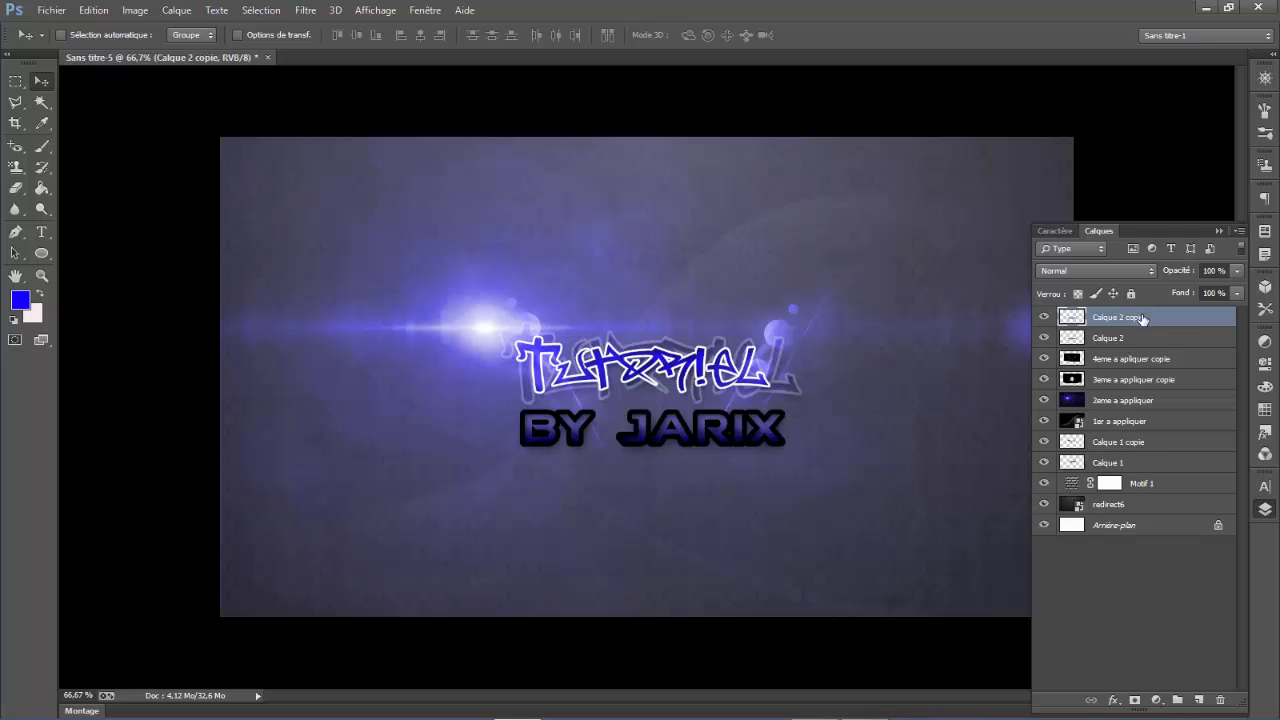
pyautogui.click(1127, 338)
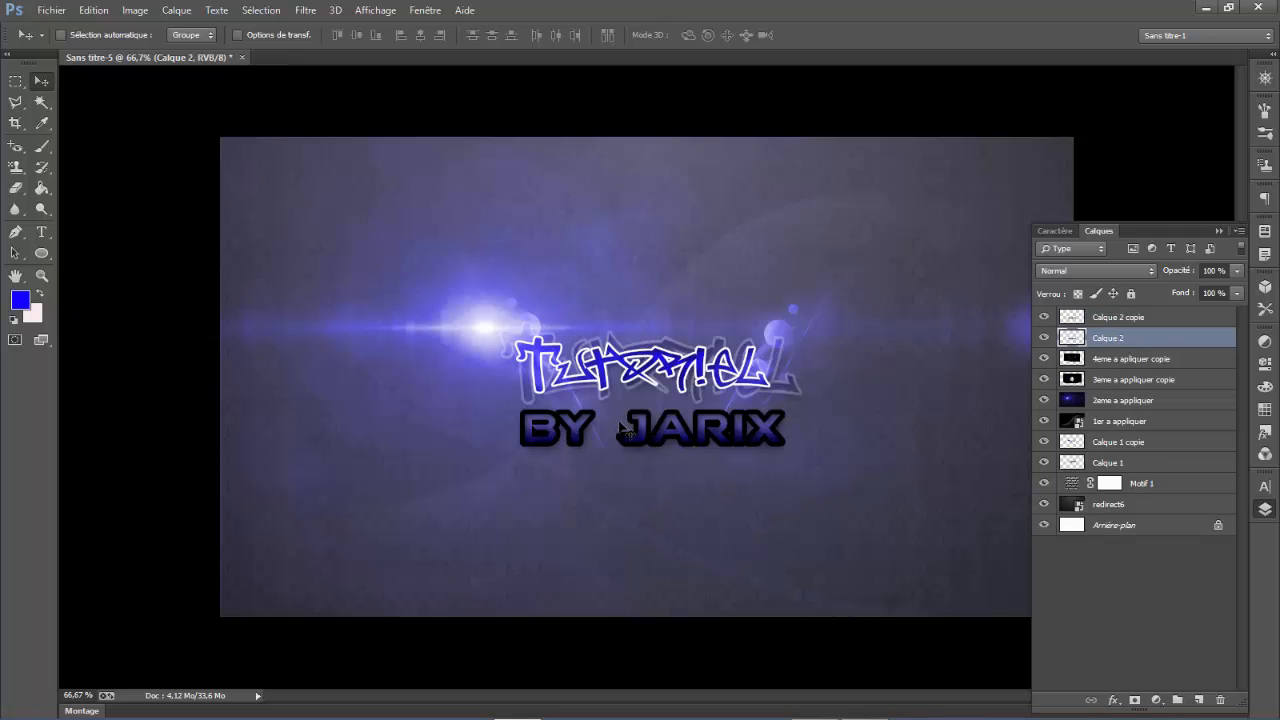
pyautogui.hotkey('ctrl', 't')
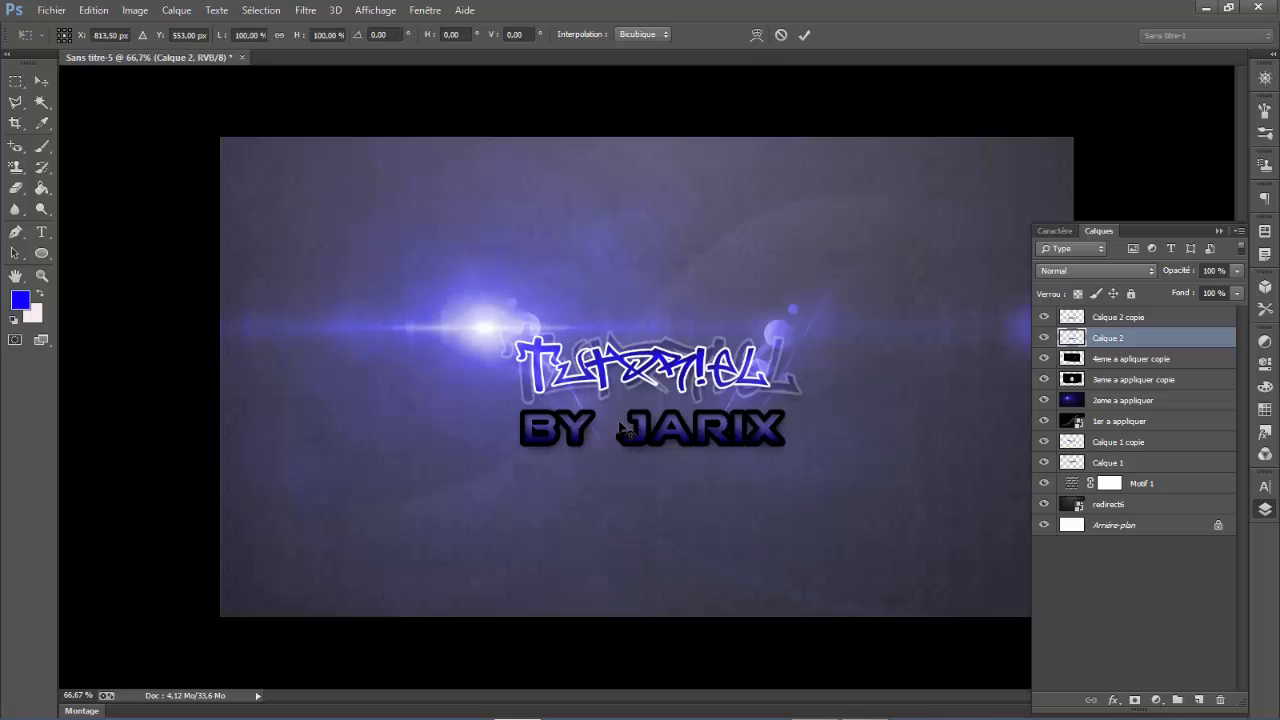
pyautogui.moveTo(800, 394); pyautogui.dragTo(812, 395)
pyautogui.moveTo(702, 440); pyautogui.dragTo(698, 442)
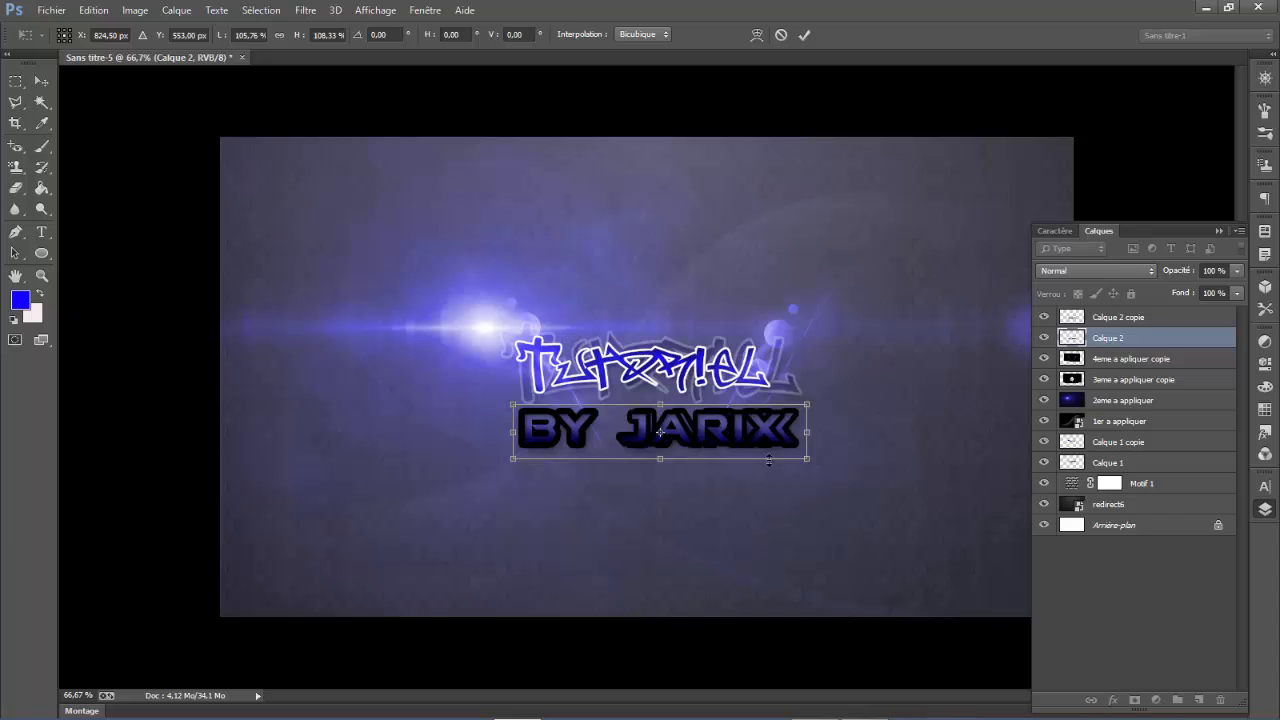
pyautogui.moveTo(816, 462); pyautogui.dragTo(826, 471)
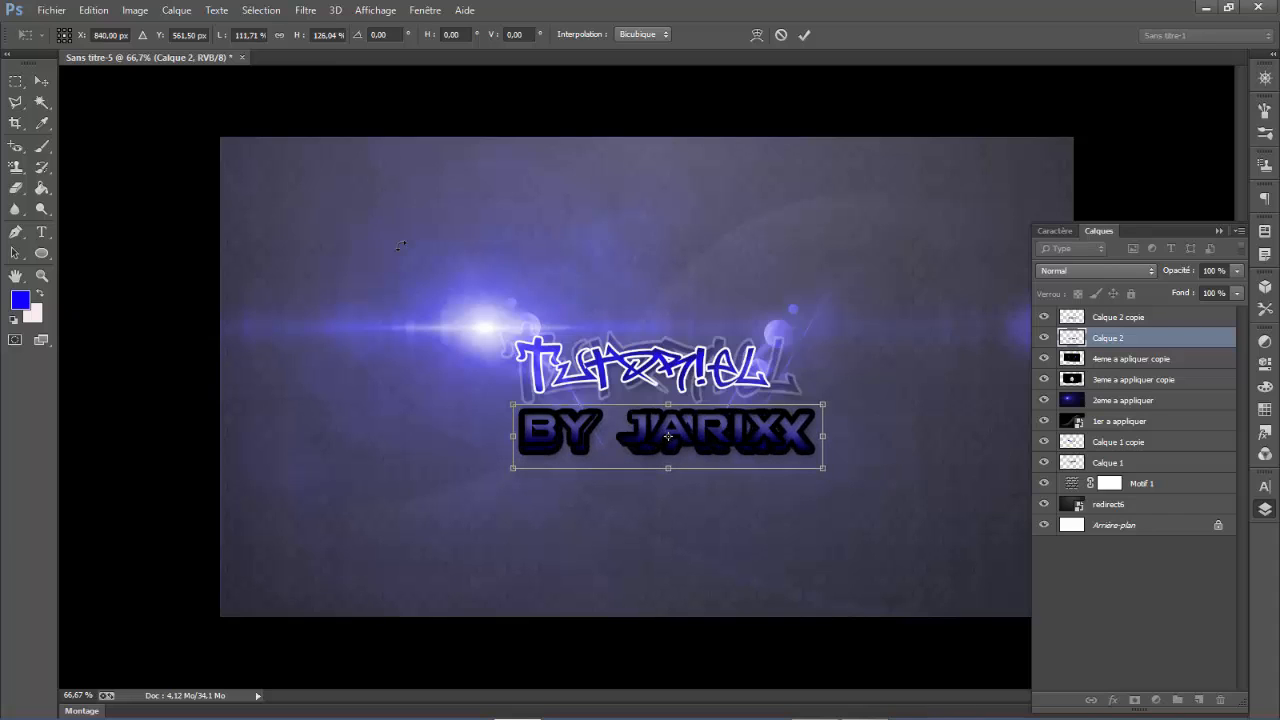
pyautogui.click(42, 80)
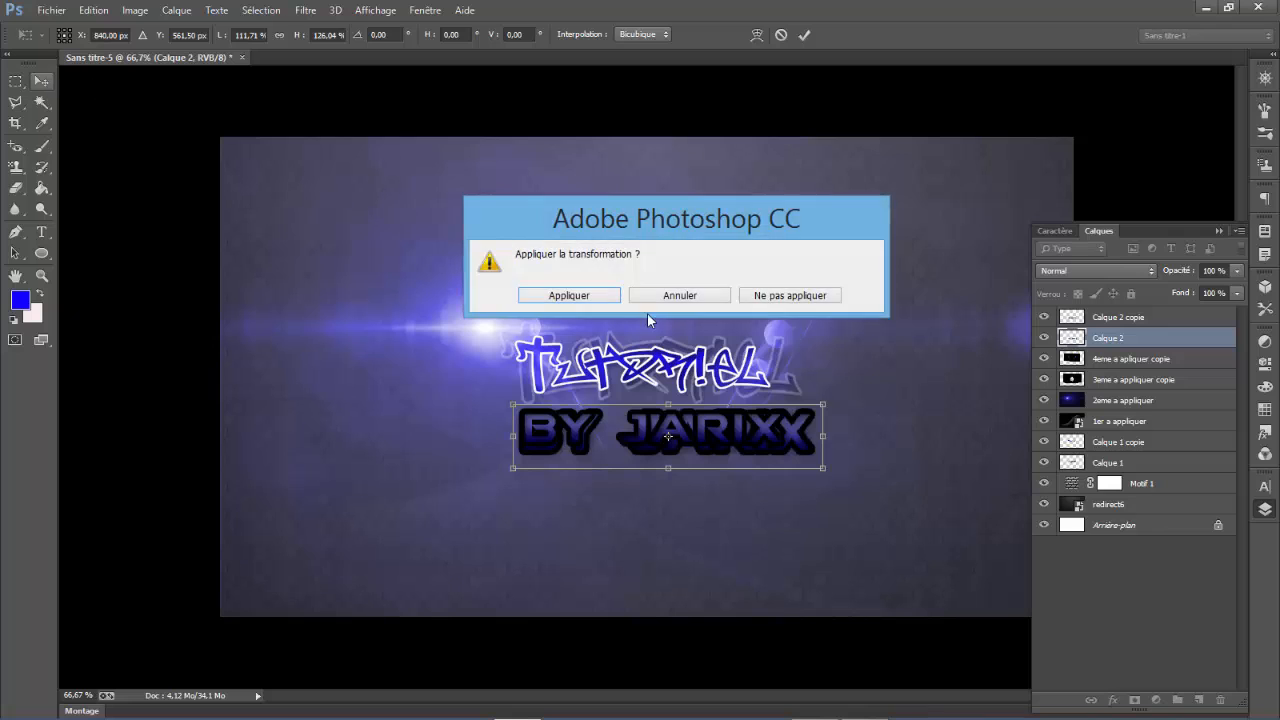
pyautogui.click(570, 292)
# - Desaturate the enlarged caption on Calque 2
pyautogui.rightClick(1120, 340)
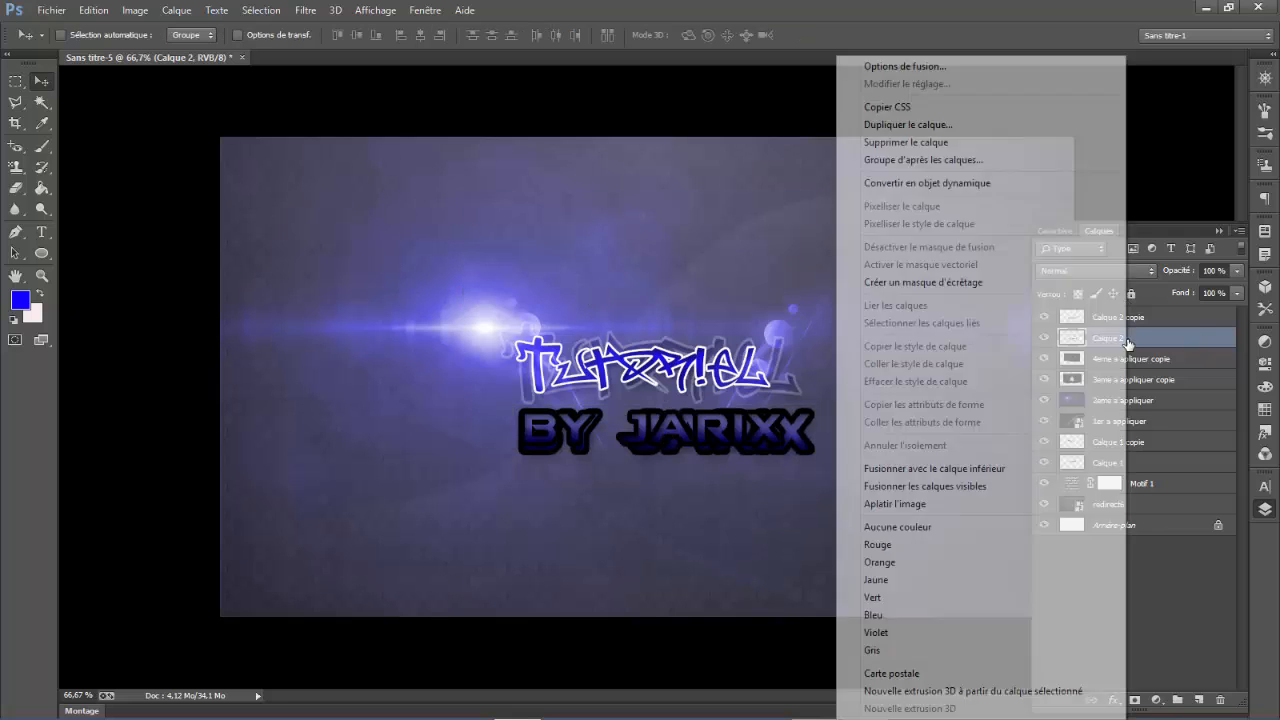
pyautogui.click(1193, 338)
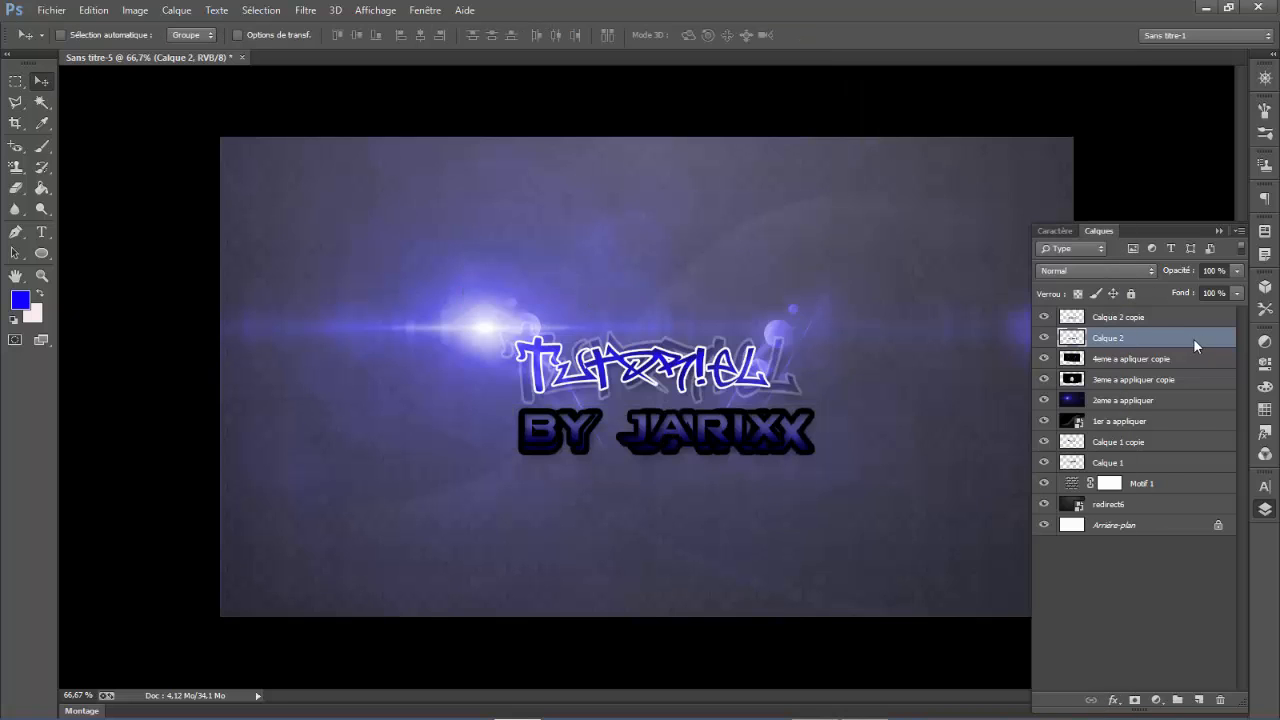
pyautogui.click(135, 10)
pyautogui.moveTo(268, 51)
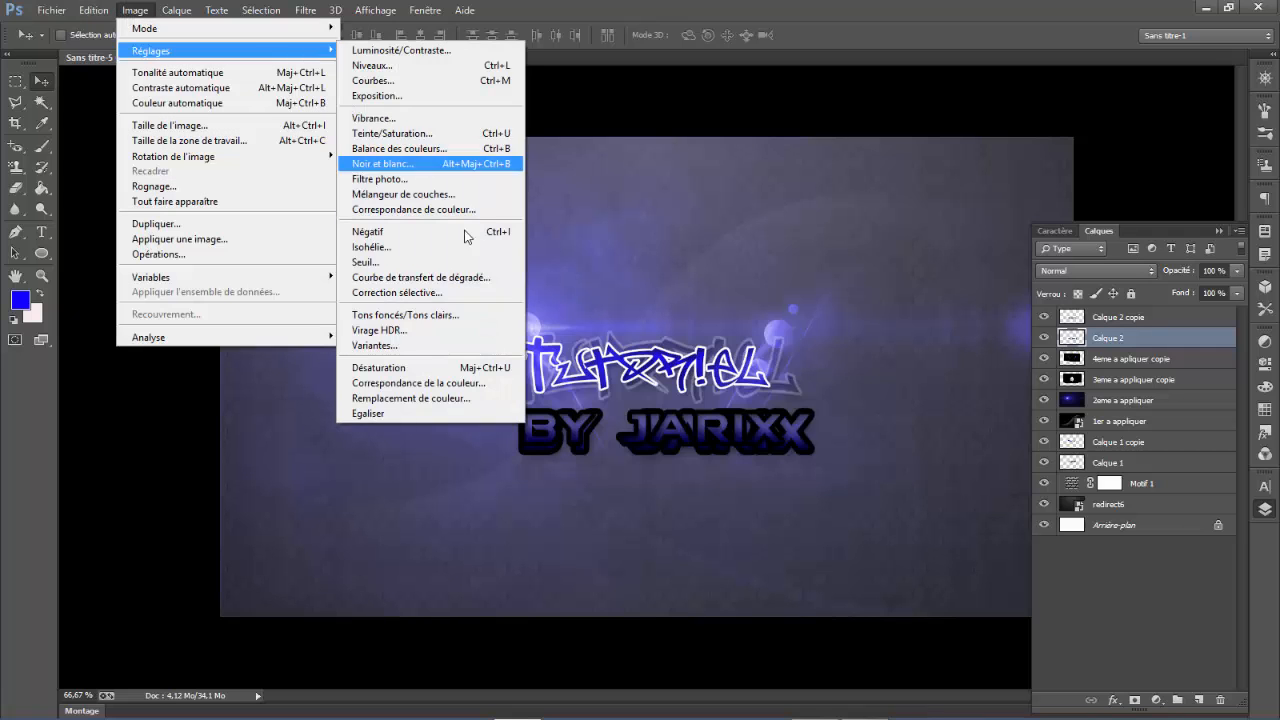
pyautogui.click(422, 366)
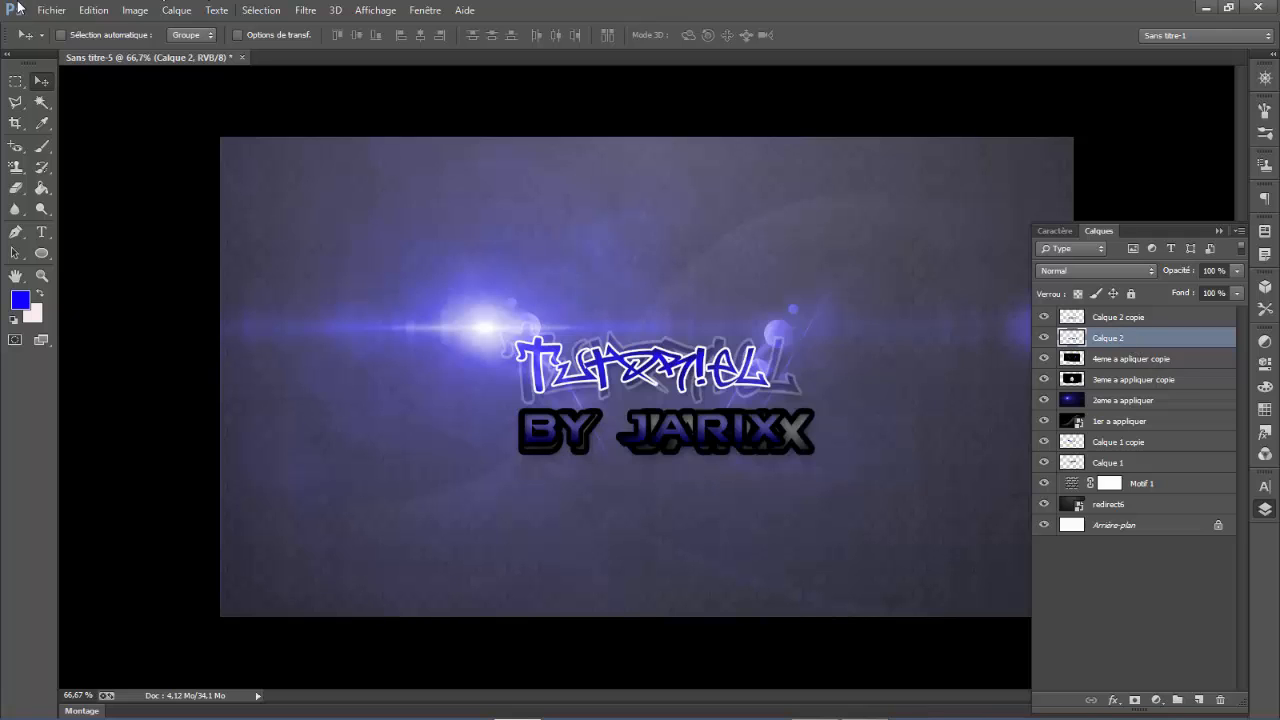
pyautogui.click(131, 11)
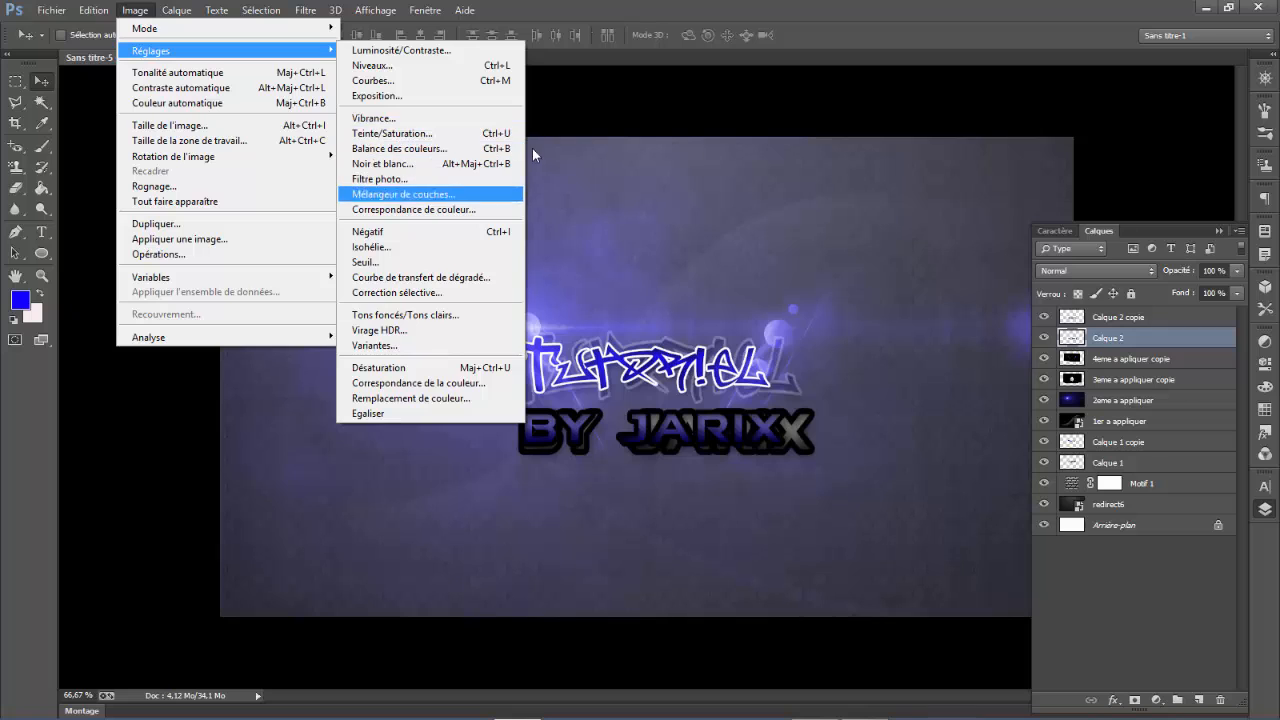
pyautogui.click(585, 7)
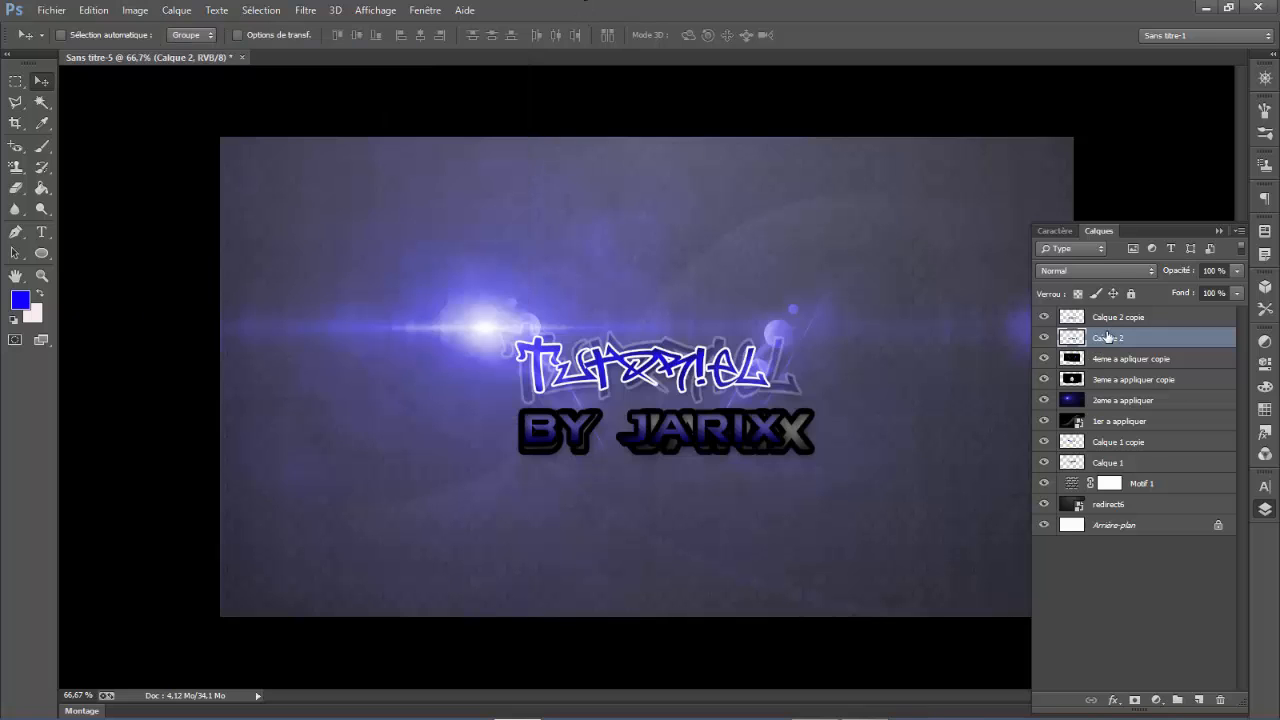
# - Try the Superposition blend mode on Calque 2, switch it to Densité couleur - and lower the opacity to 72 %
pyautogui.click(1108, 268)
pyautogui.click(1097, 414)
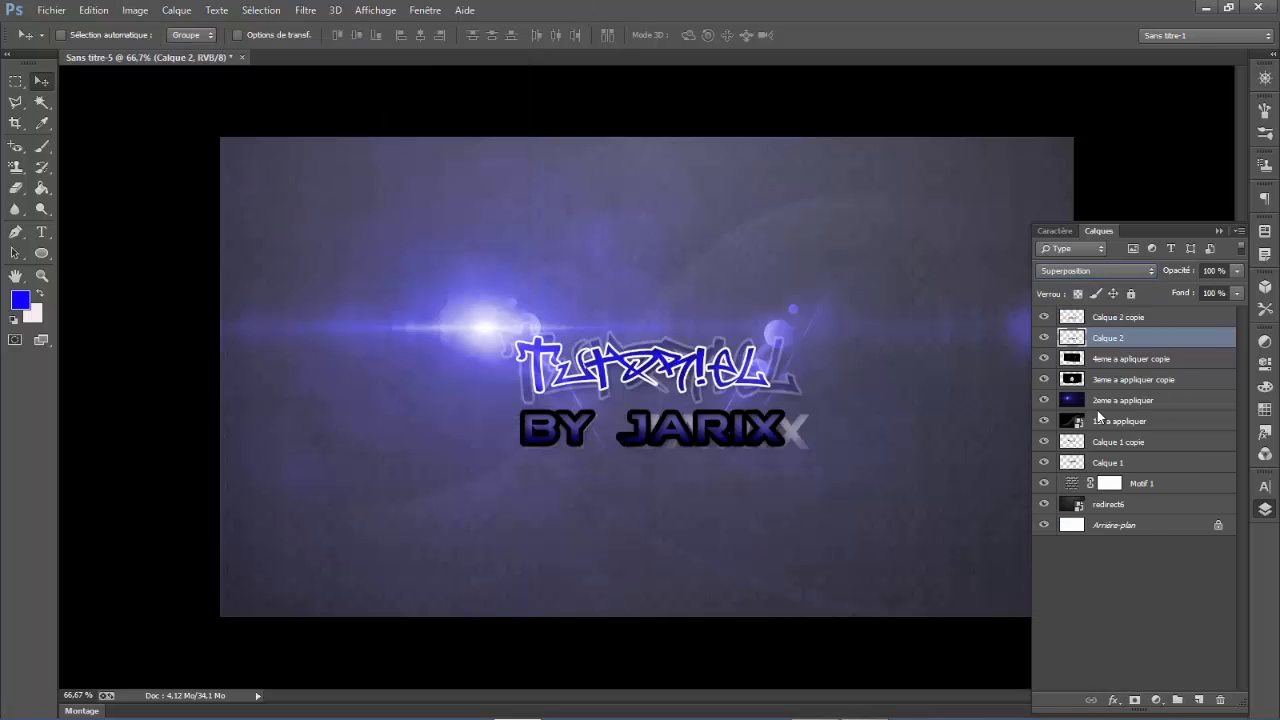
pyautogui.moveTo(840, 471)
pyautogui.mouseDown()
pyautogui.moveTo(840, 520)
pyautogui.moveTo(845, 474)
pyautogui.mouseUp()
pyautogui.click(1152, 270)
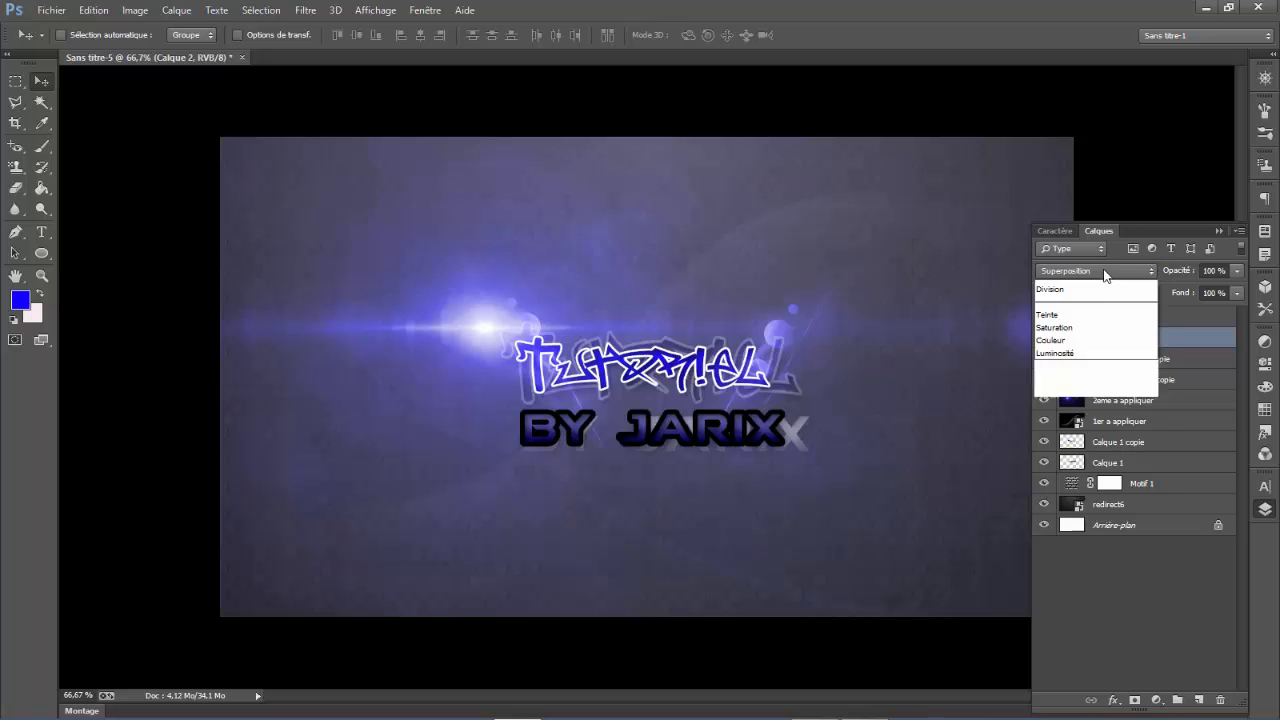
pyautogui.click(1102, 422)
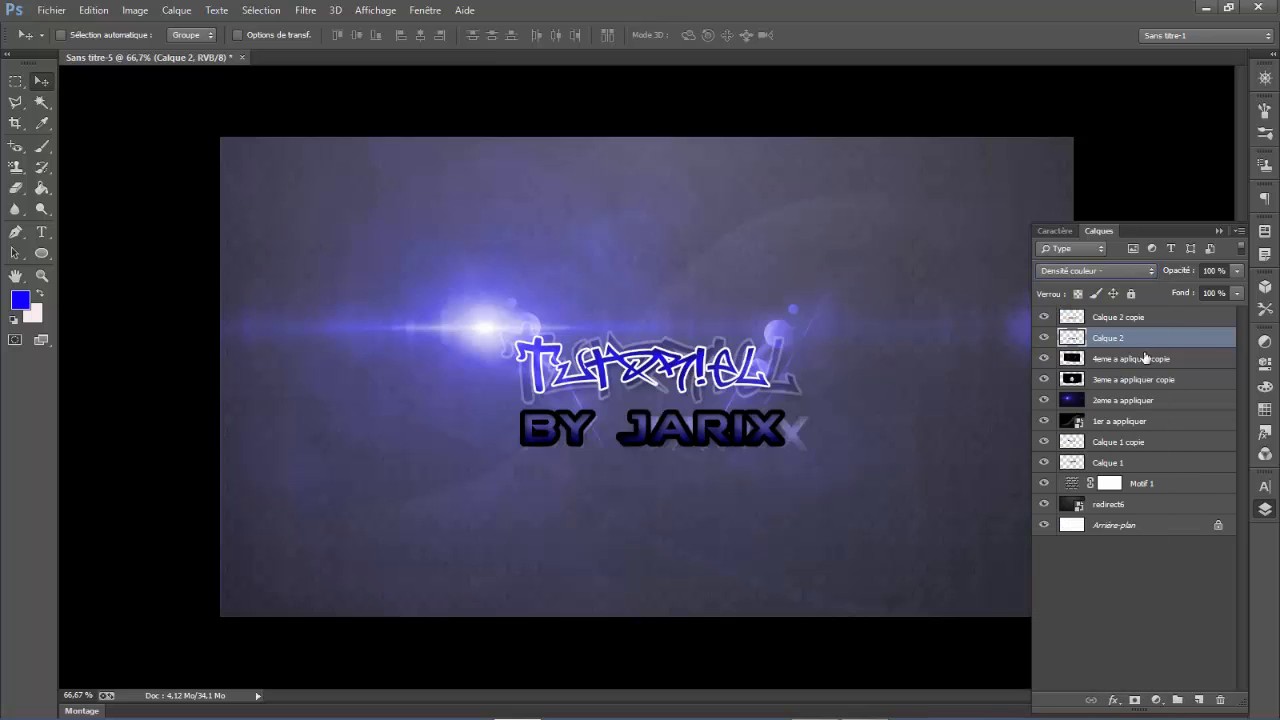
pyautogui.moveTo(1182, 271); pyautogui.dragTo(1154, 272)
# - Try a black Contour effect with Extérieur position on Calque 2, discard it and delete that layer
pyautogui.rightClick(1110, 337)
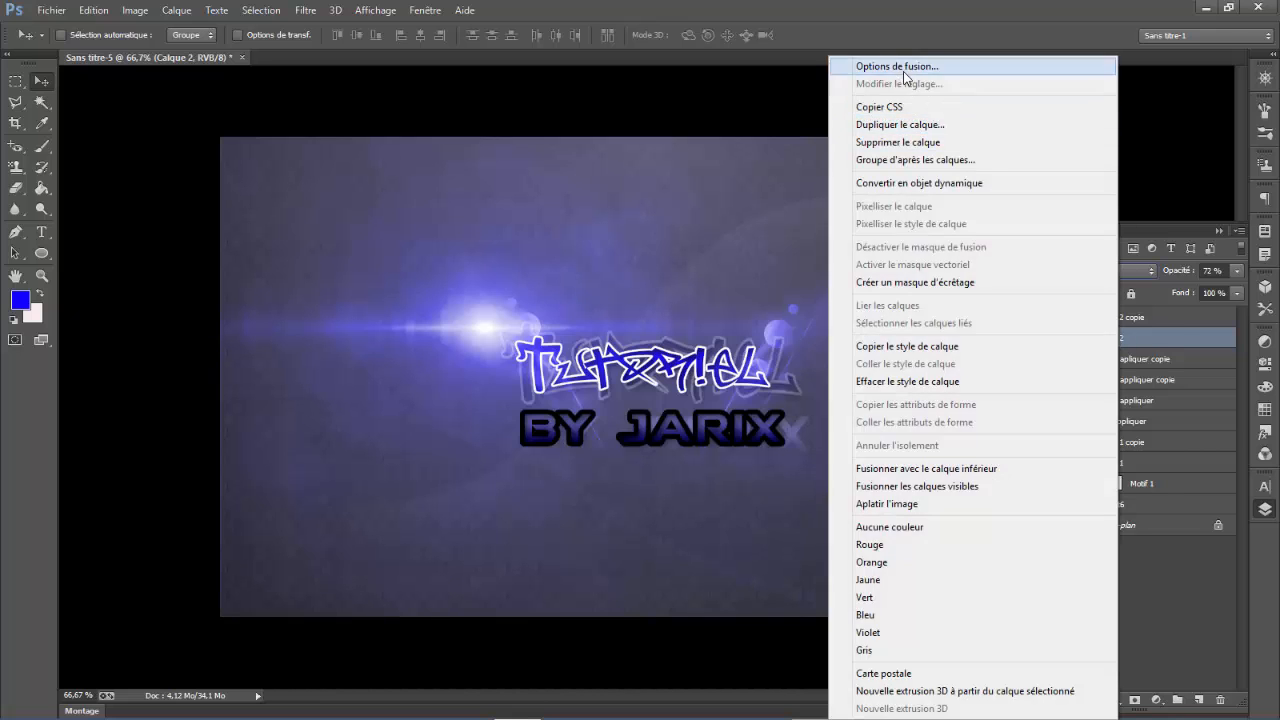
pyautogui.click(902, 68)
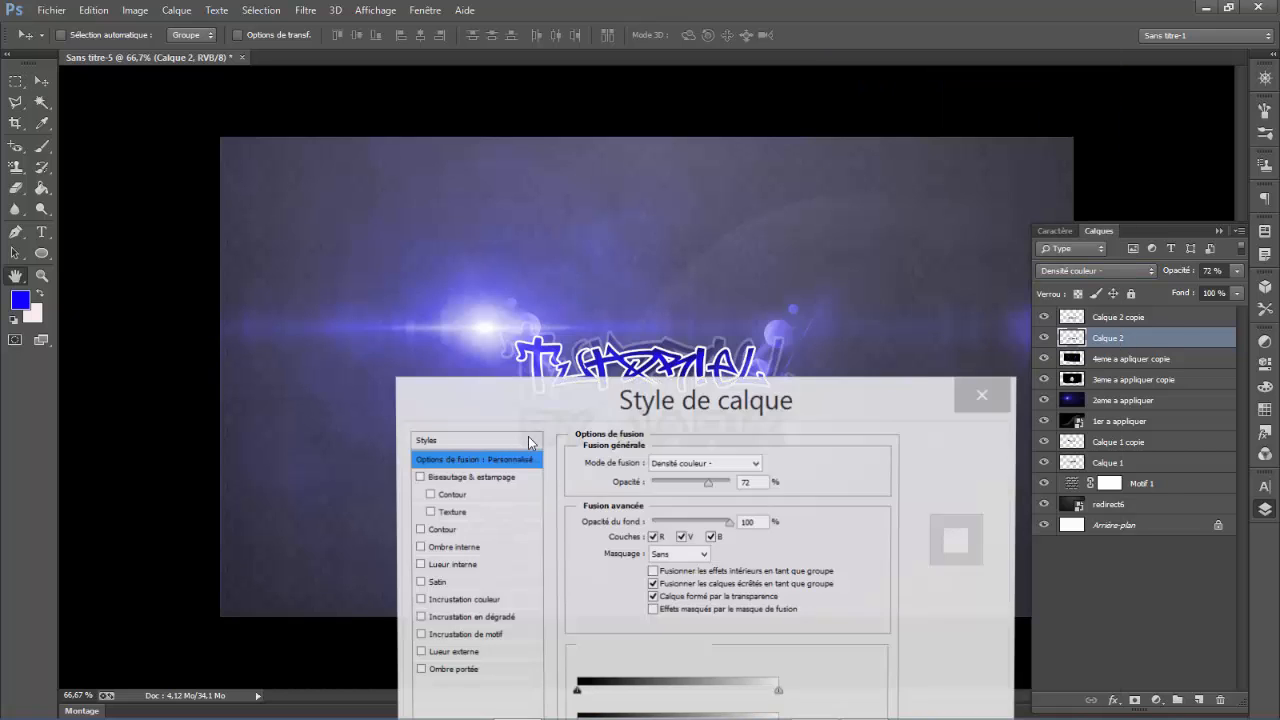
pyautogui.click(419, 531)
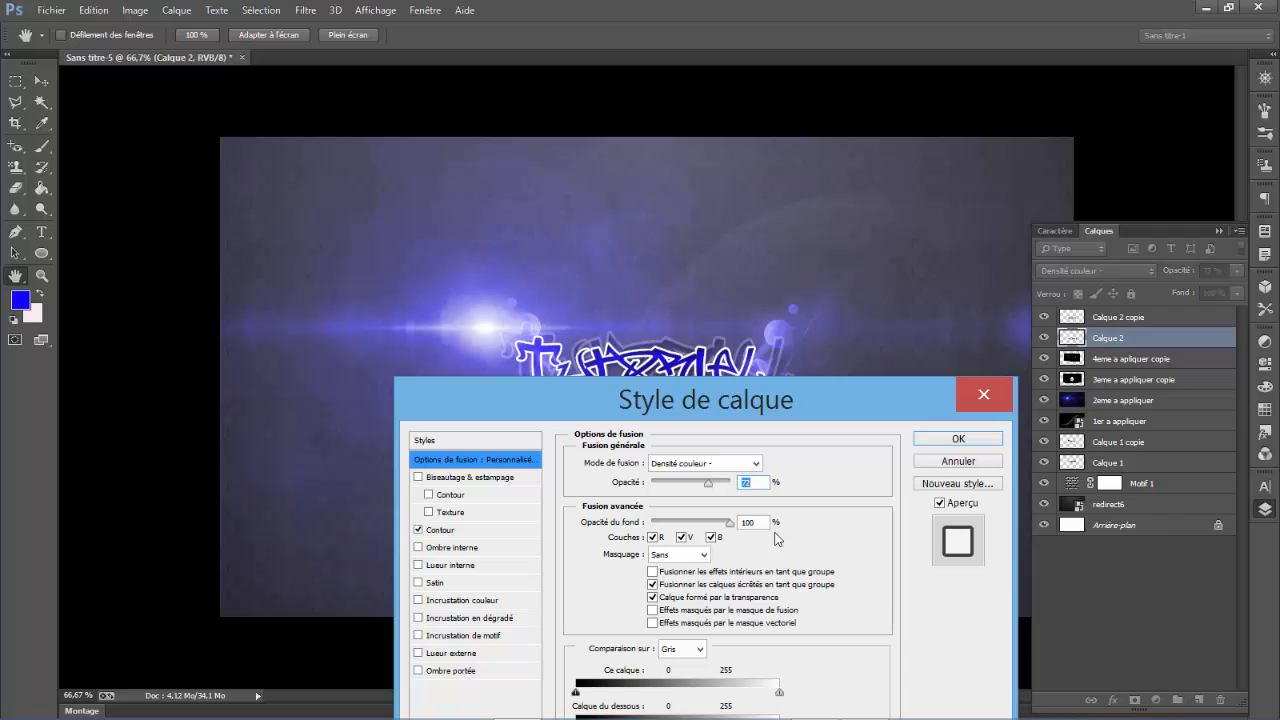
pyautogui.moveTo(696, 392); pyautogui.dragTo(664, 375)
pyautogui.click(409, 513)
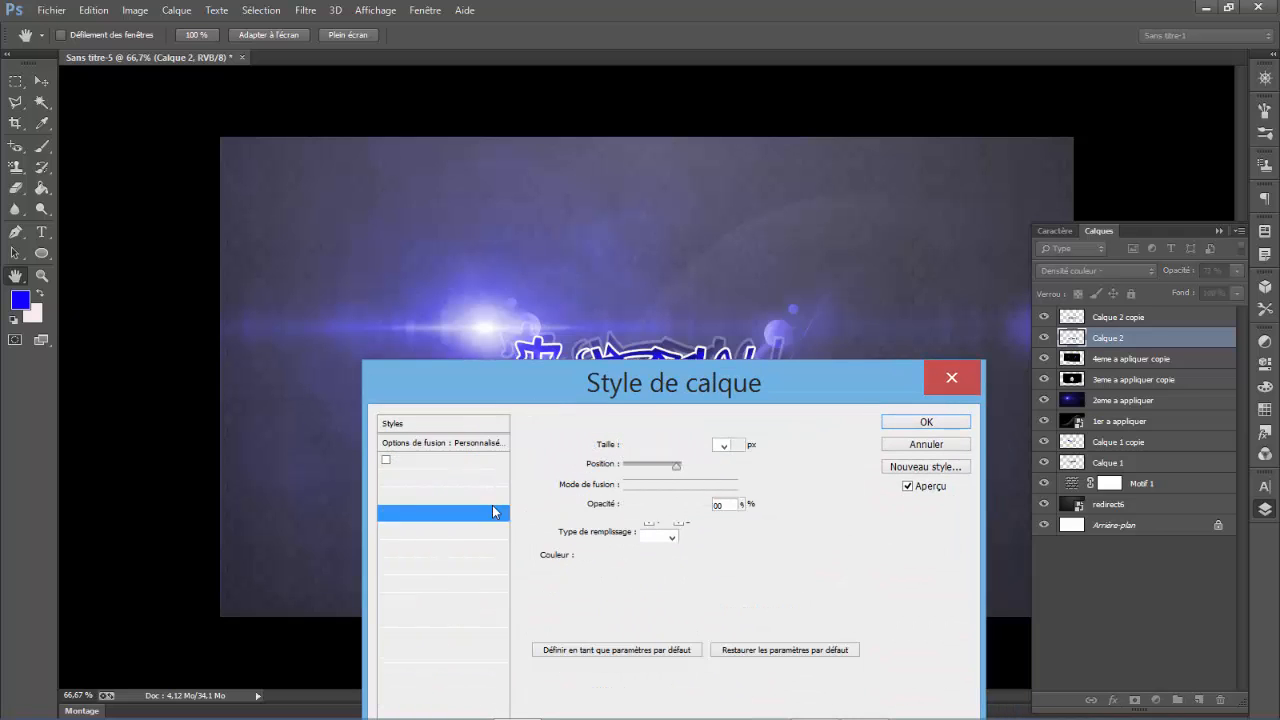
pyautogui.moveTo(634, 387); pyautogui.dragTo(459, 460)
pyautogui.moveTo(441, 543); pyautogui.dragTo(430, 547)
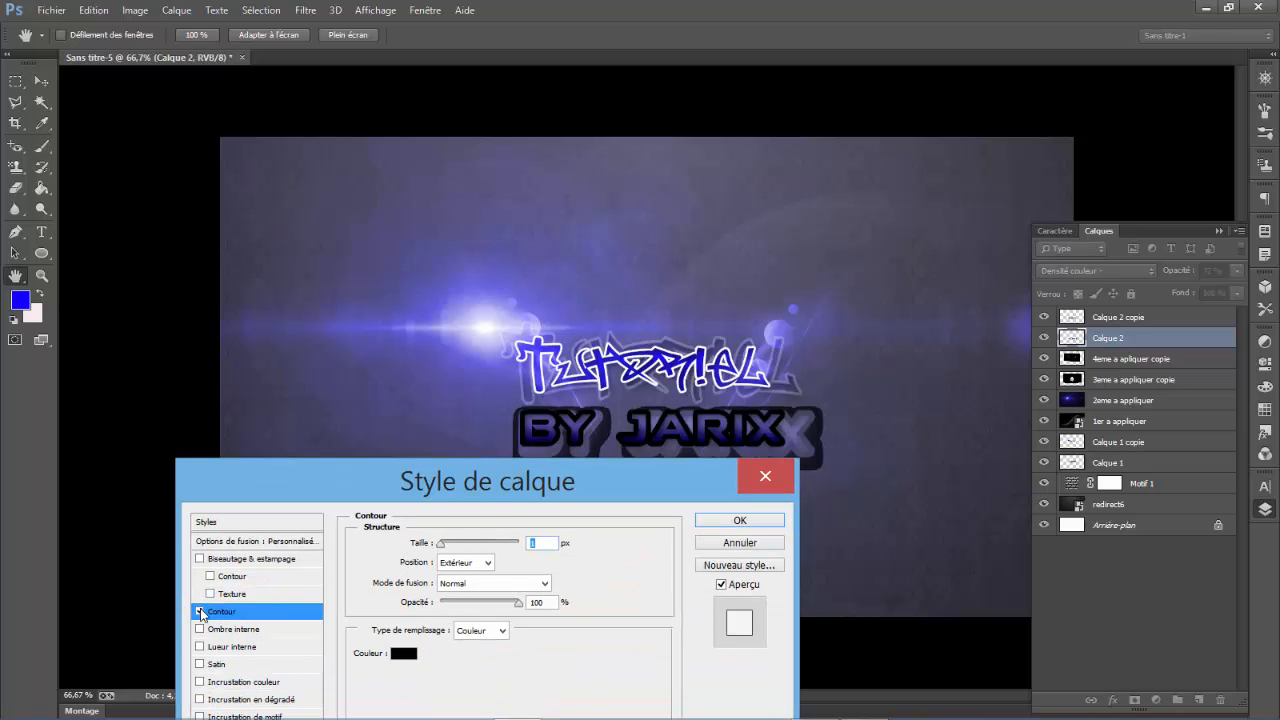
pyautogui.click(200, 611)
pyautogui.click(200, 611)
pyautogui.click(439, 545)
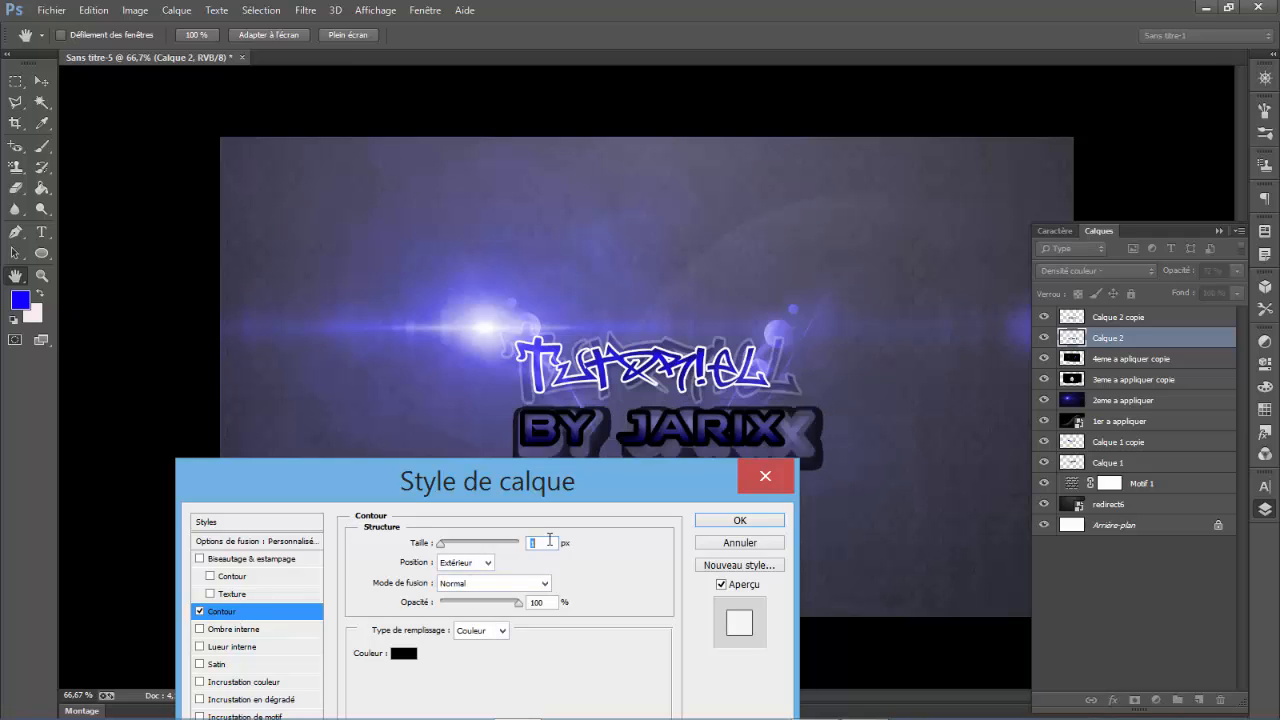
pyautogui.click(790, 479)
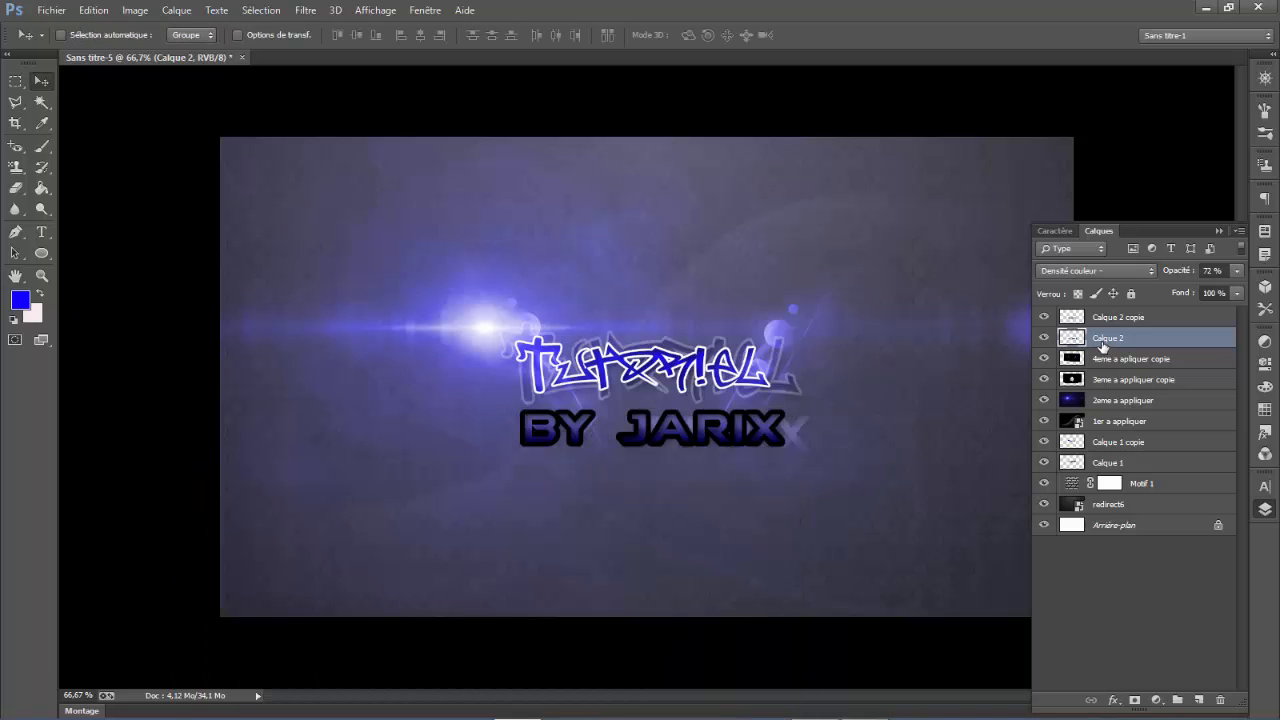
pyautogui.press('Delete')
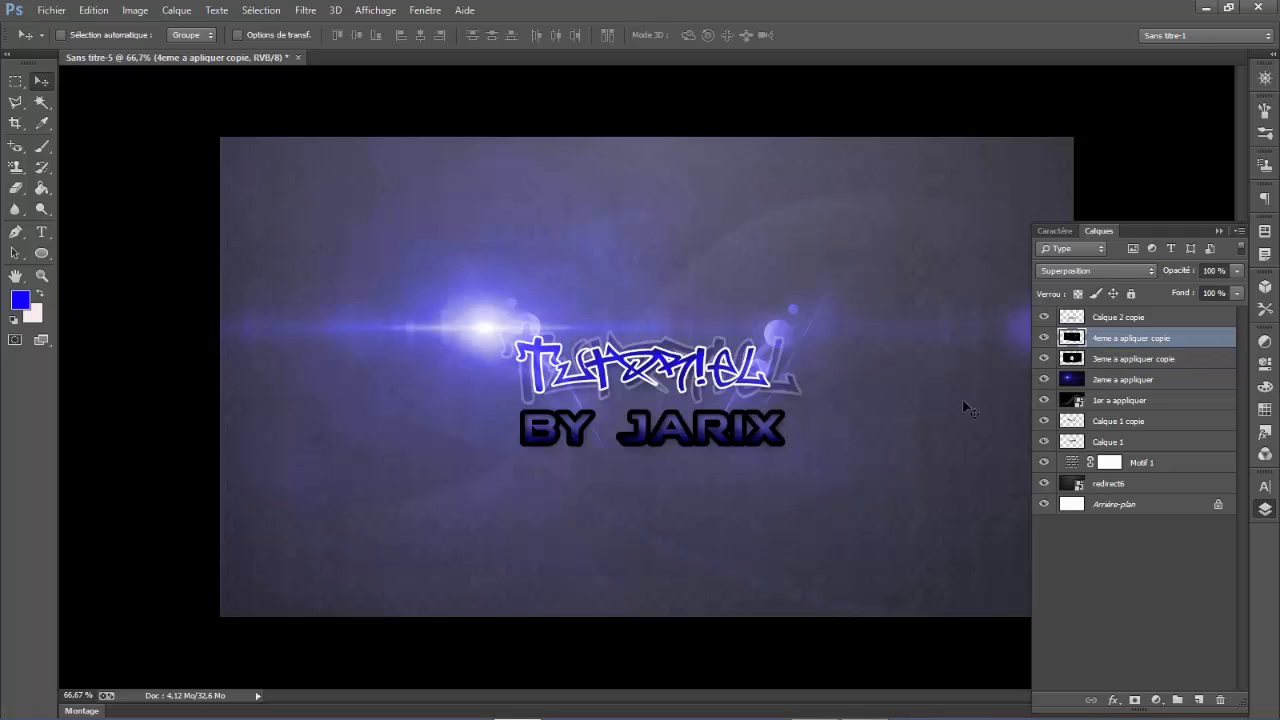
# - Lower the opacity of the remaining "by JariX" caption layer to 64 %
pyautogui.click(1115, 318)
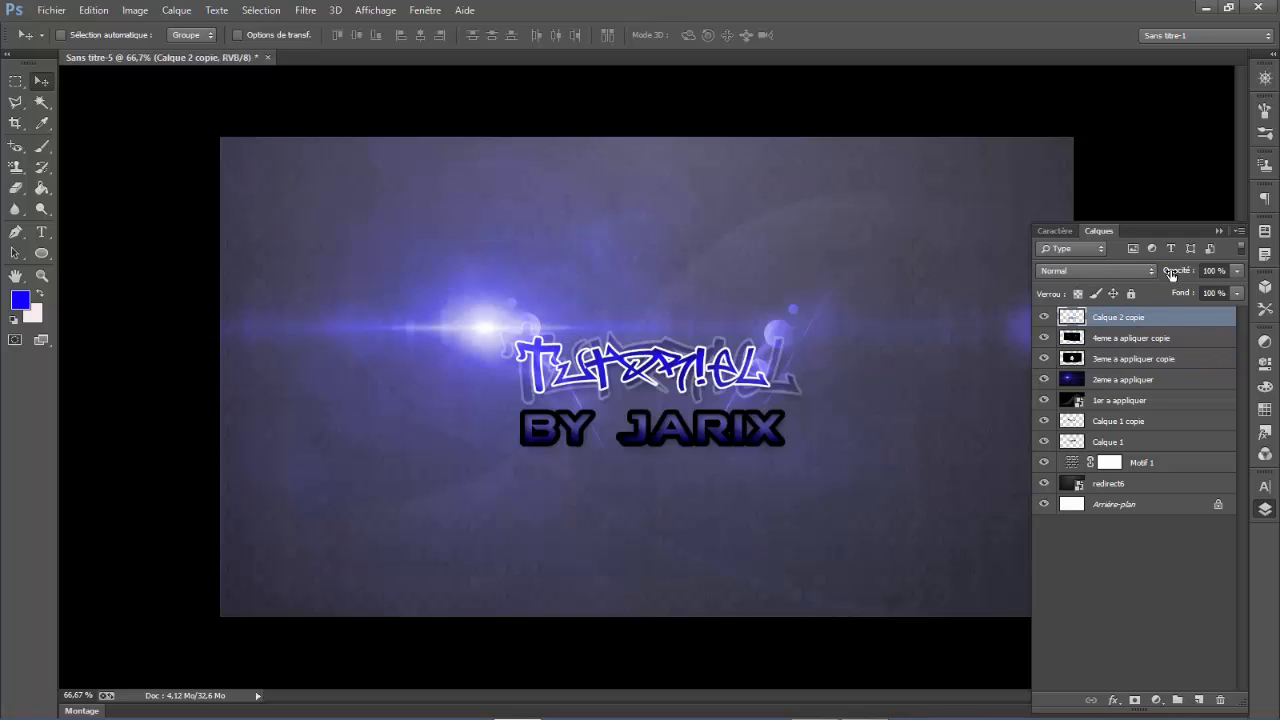
pyautogui.moveTo(1171, 275); pyautogui.dragTo(1143, 278)
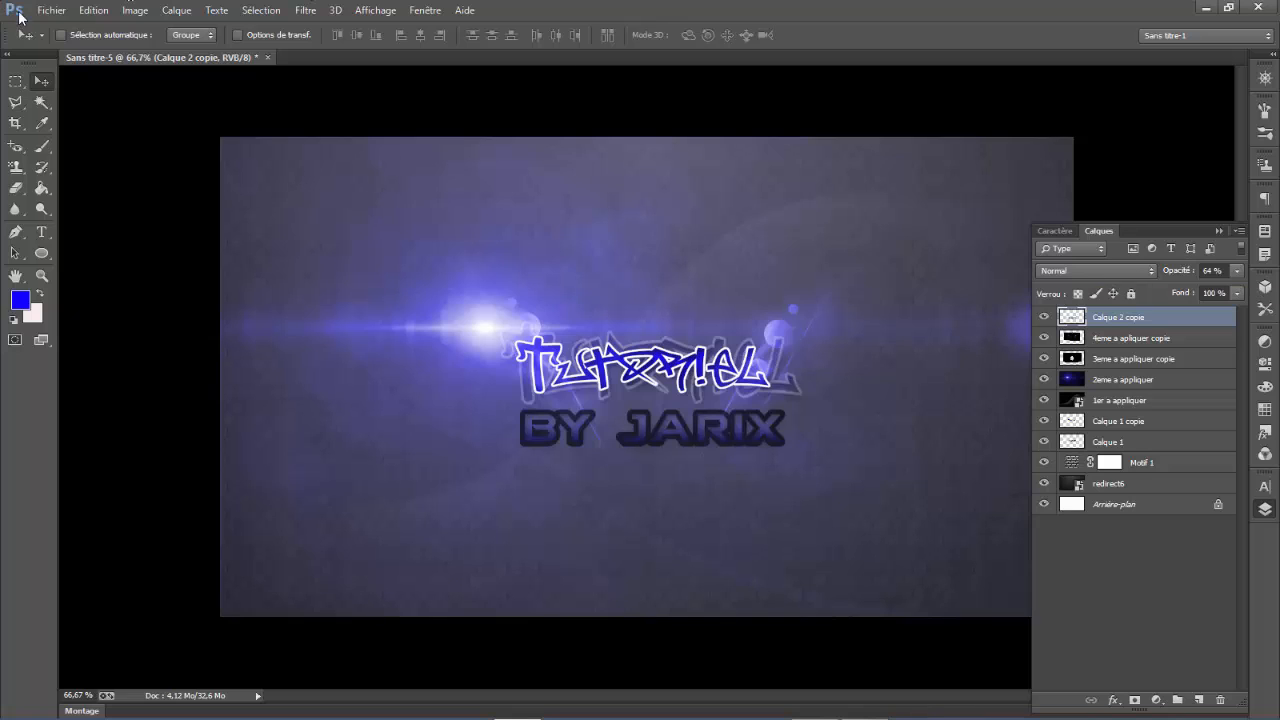
pyautogui.click(51, 10)
pyautogui.click(161, 203)
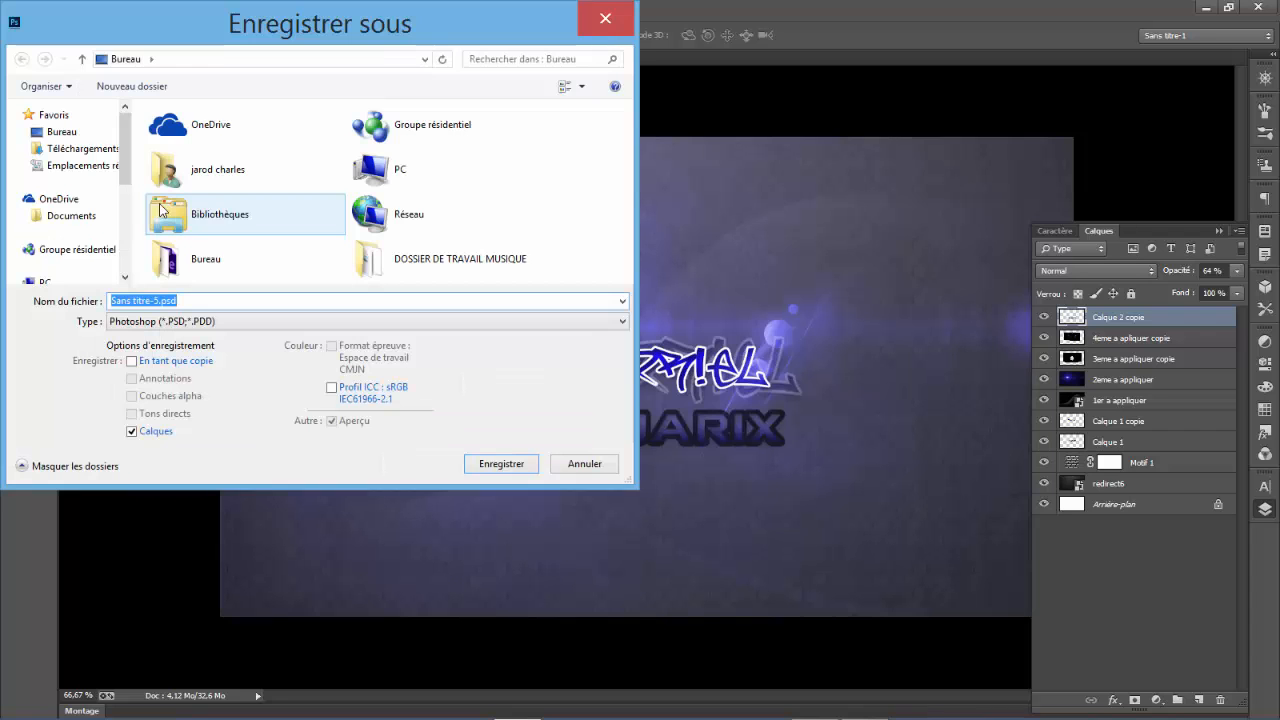
pyautogui.moveTo(286, 34); pyautogui.dragTo(432, 582)
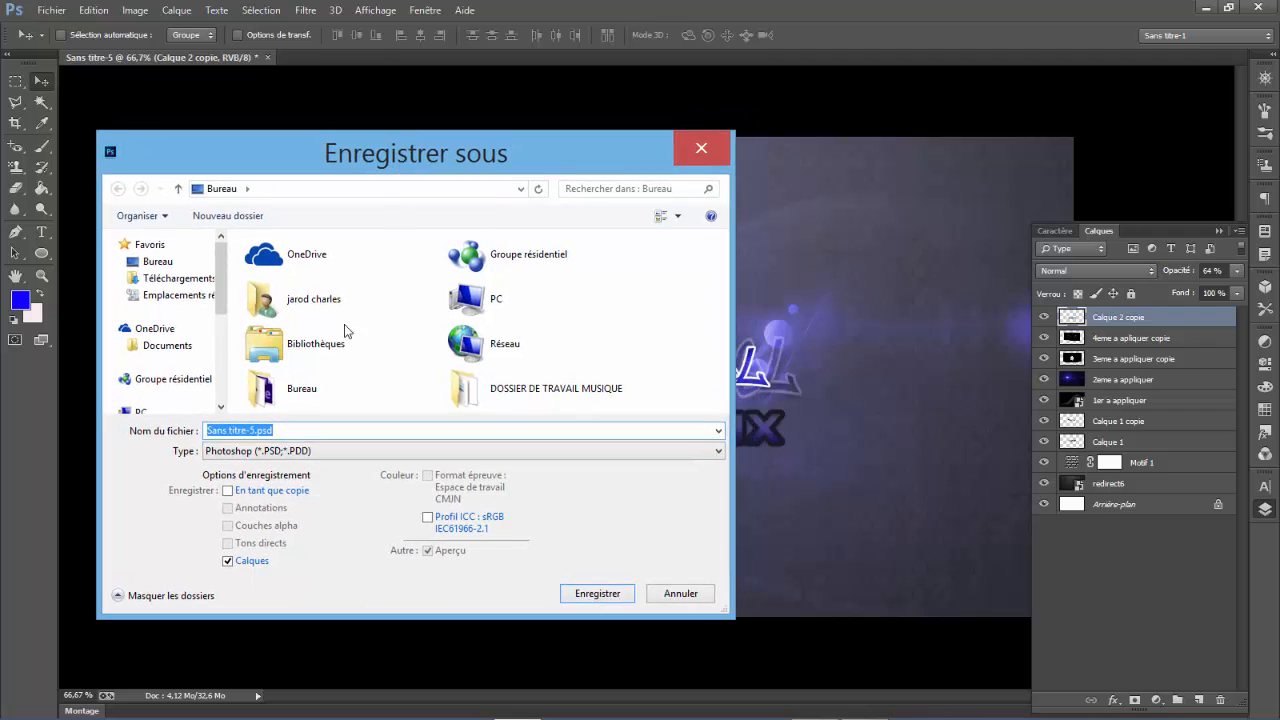
pyautogui.click(299, 459)
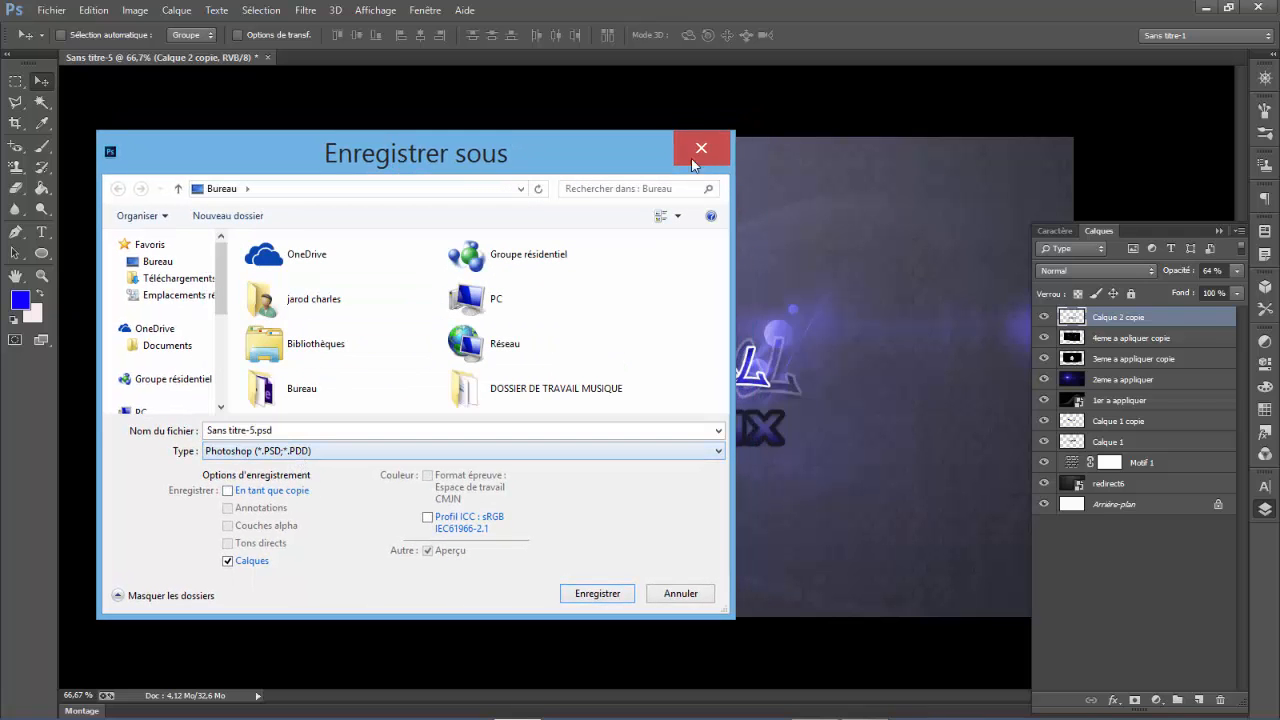
pyautogui.click(696, 594)
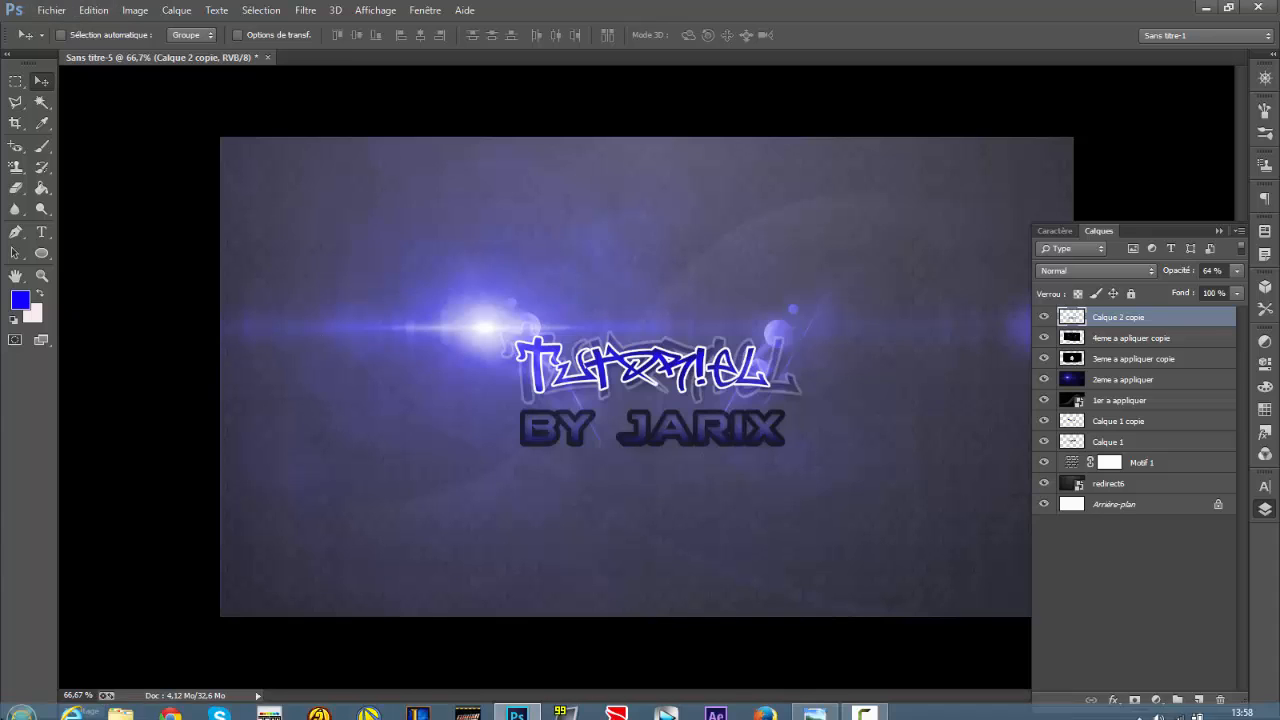
# - Minimise the Photoshop window to show the desktop
pyautogui.click(1201, 7)
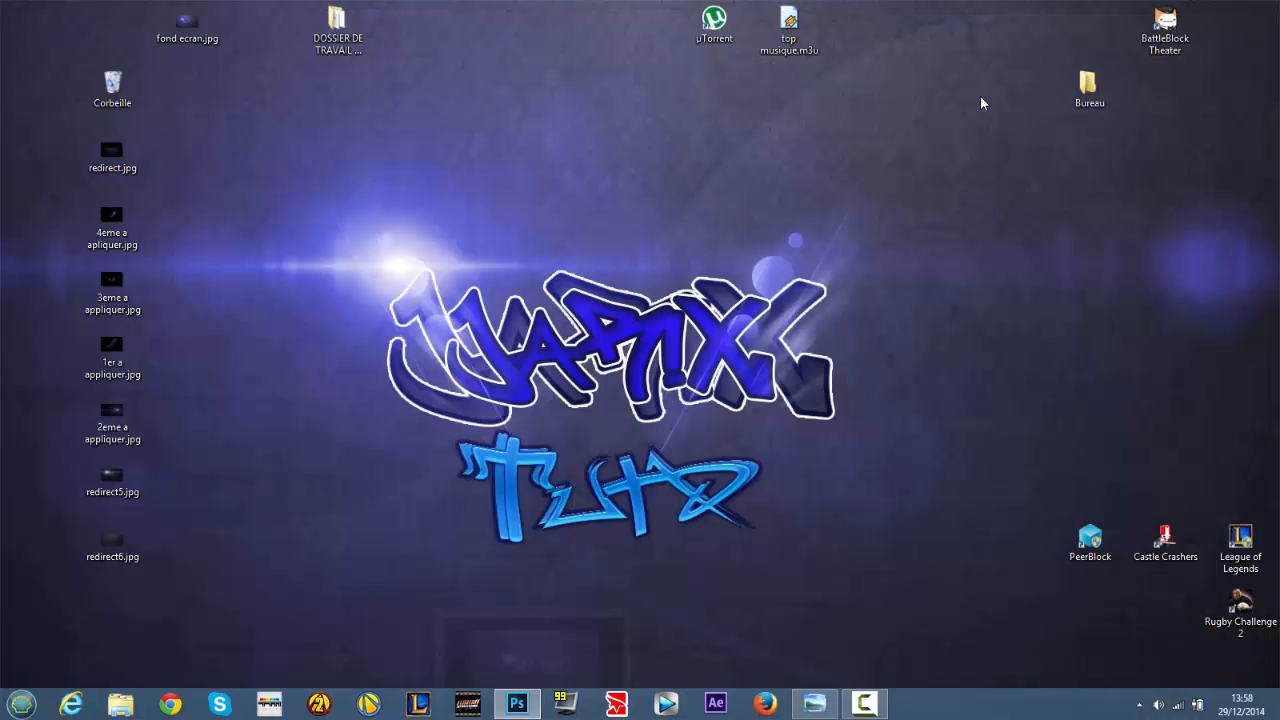